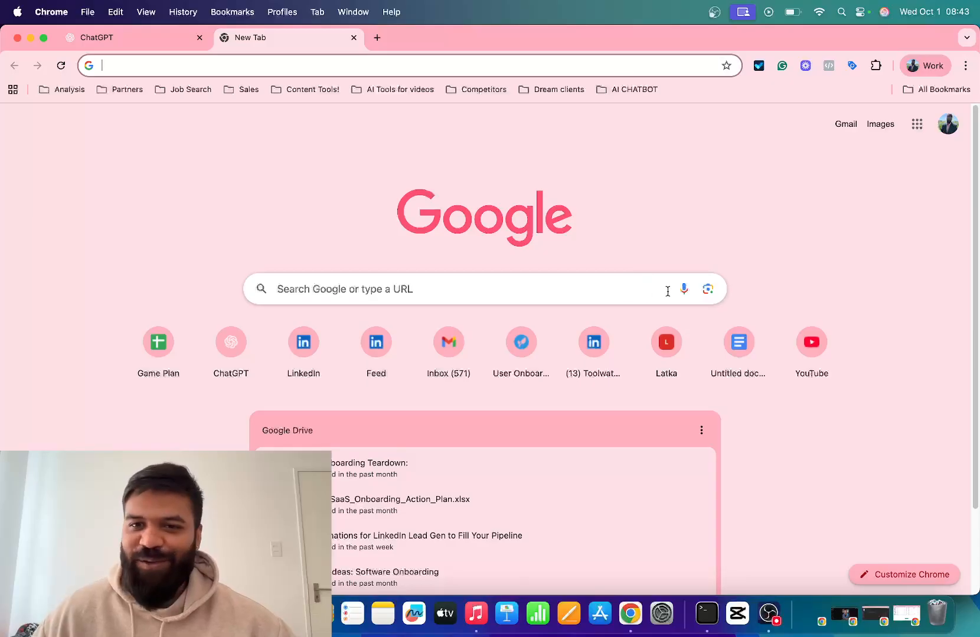
Search Google by voice for "so Google I need you to please find me a YouTube thumbnail generator that is free".
{"action": "left_click", "coordinate": [681, 290]}
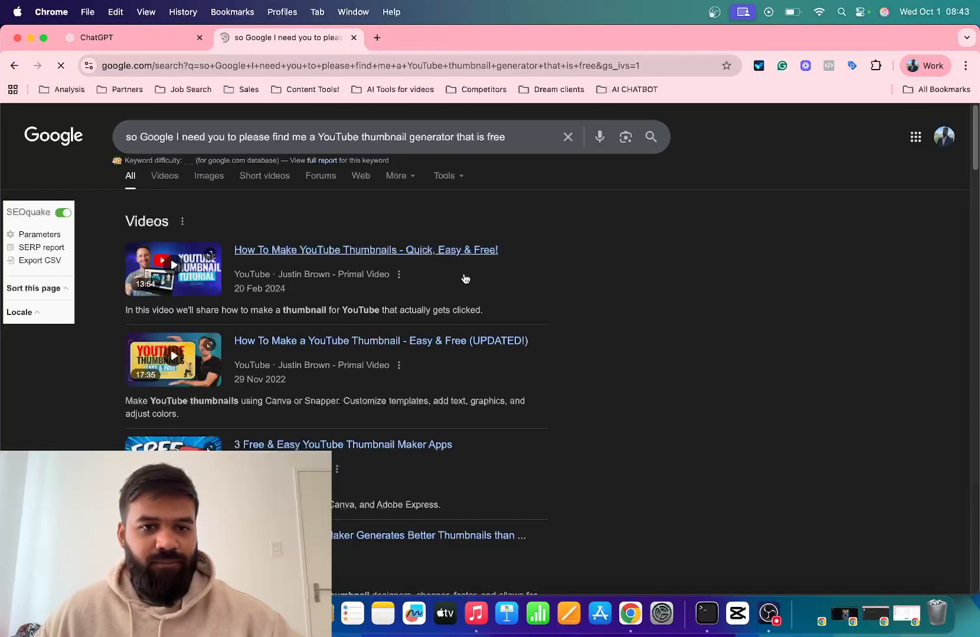
Examine the video, sponsored, organic and forum results for free YouTube thumbnail generators.
{"action": "scroll", "coordinate": [181, 273], "scroll_direction": "down", "scroll_amount": 5}
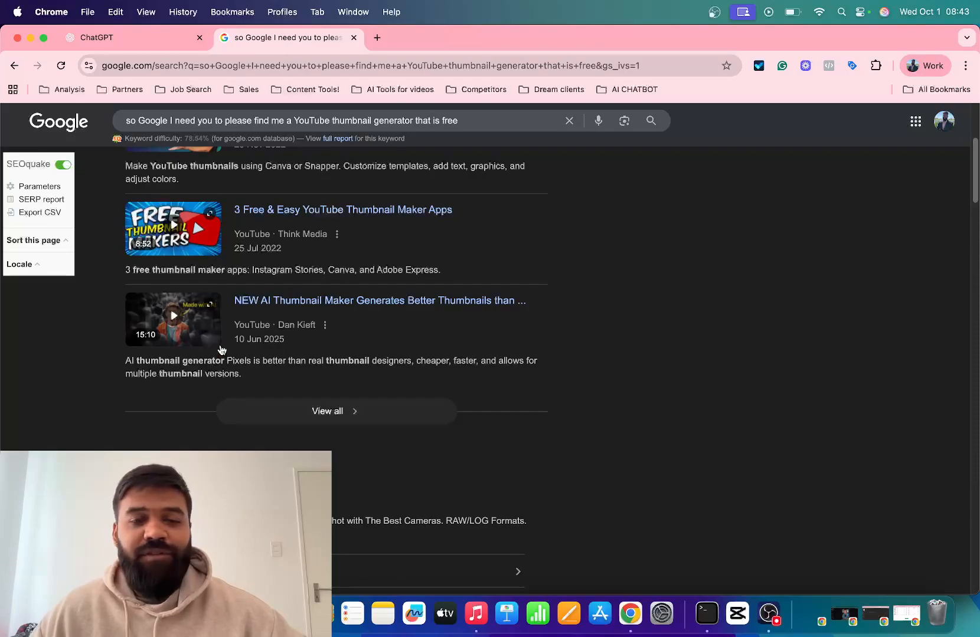
{"action": "scroll", "coordinate": [331, 395], "scroll_direction": "down", "scroll_amount": 3}
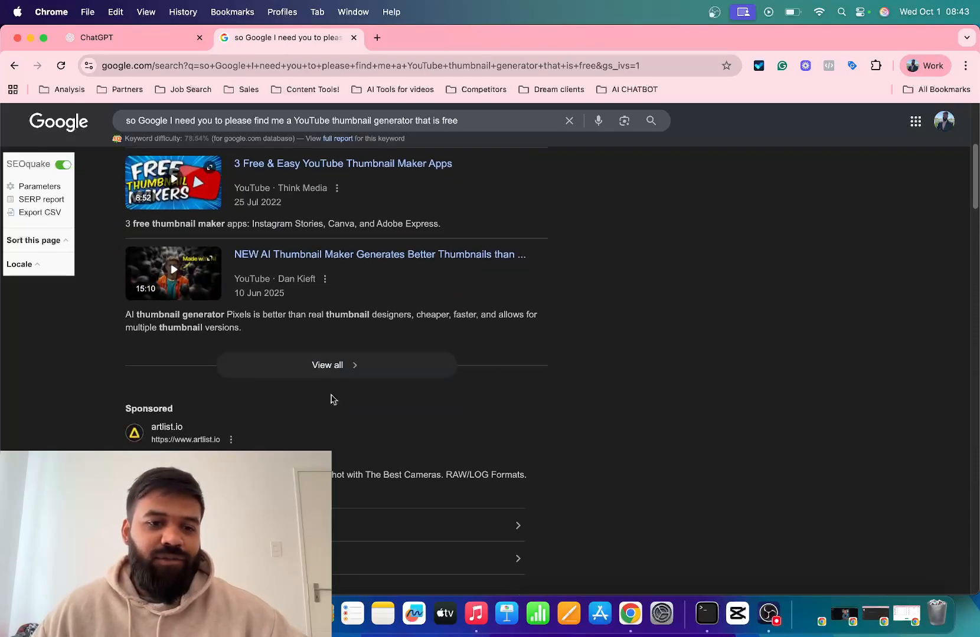
{"action": "scroll", "coordinate": [413, 374], "scroll_direction": "down", "scroll_amount": 3}
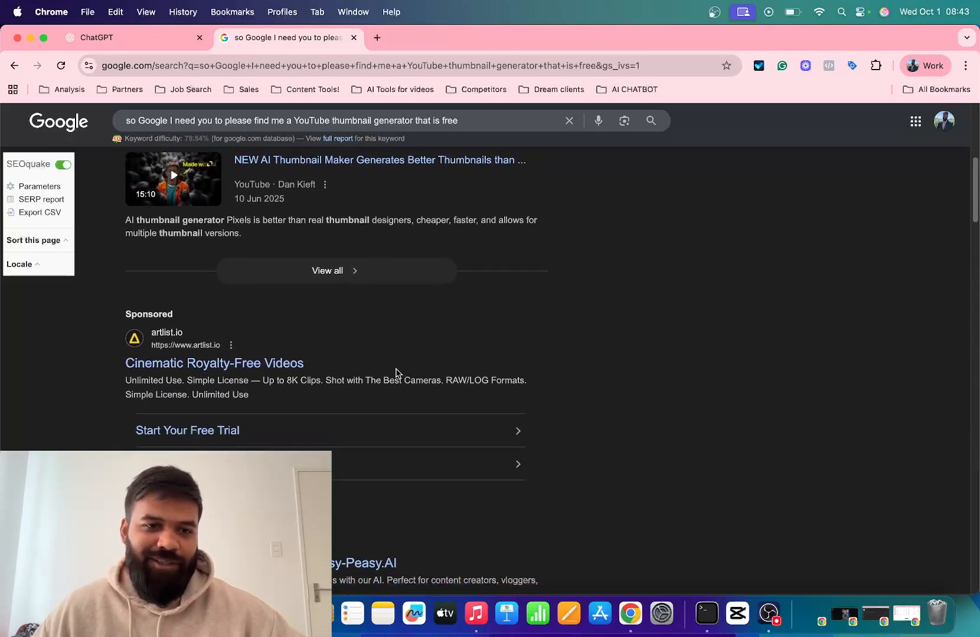
{"action": "scroll", "coordinate": [396, 373], "scroll_direction": "down", "scroll_amount": 2}
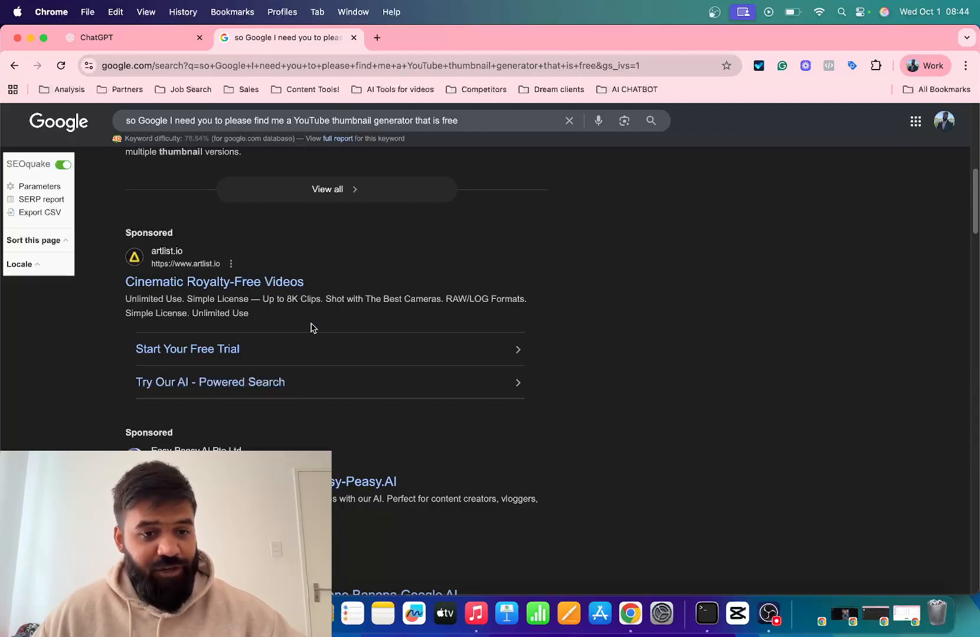
{"action": "scroll", "coordinate": [297, 321], "scroll_direction": "down", "scroll_amount": 5}
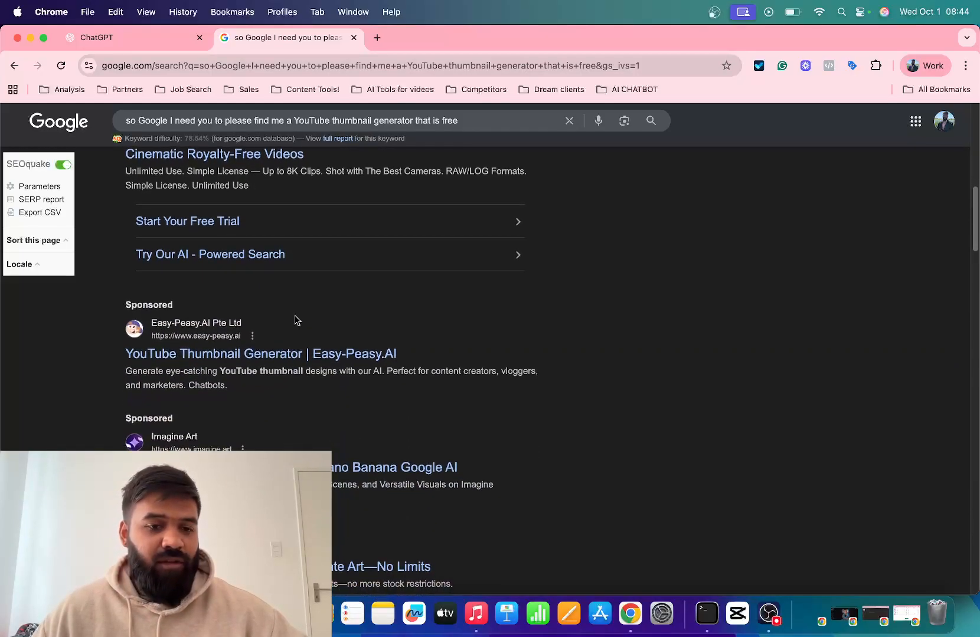
{"action": "scroll", "coordinate": [297, 320], "scroll_direction": "down", "scroll_amount": 4}
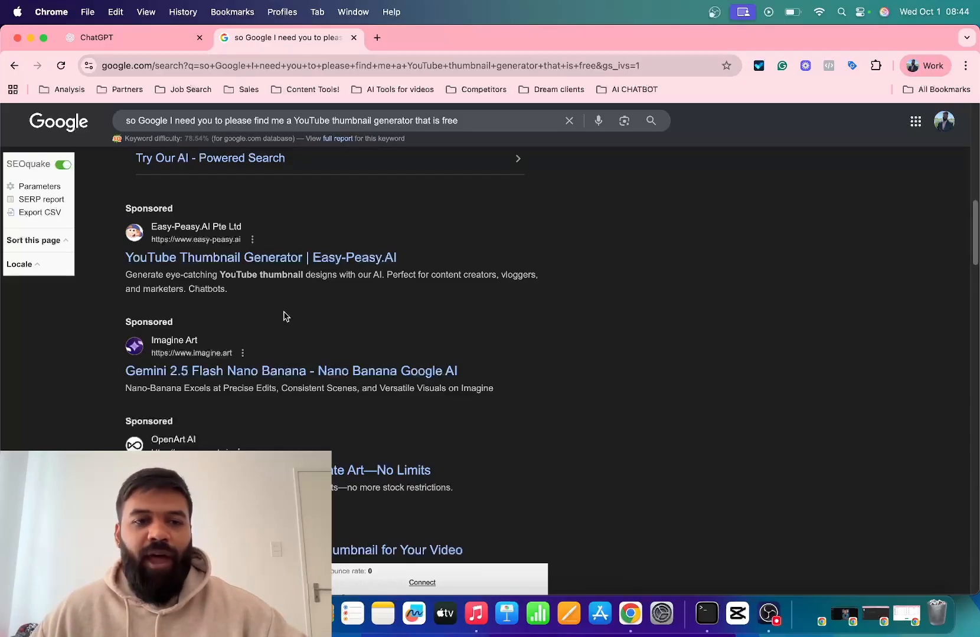
{"action": "scroll", "coordinate": [357, 365], "scroll_direction": "down", "scroll_amount": 3}
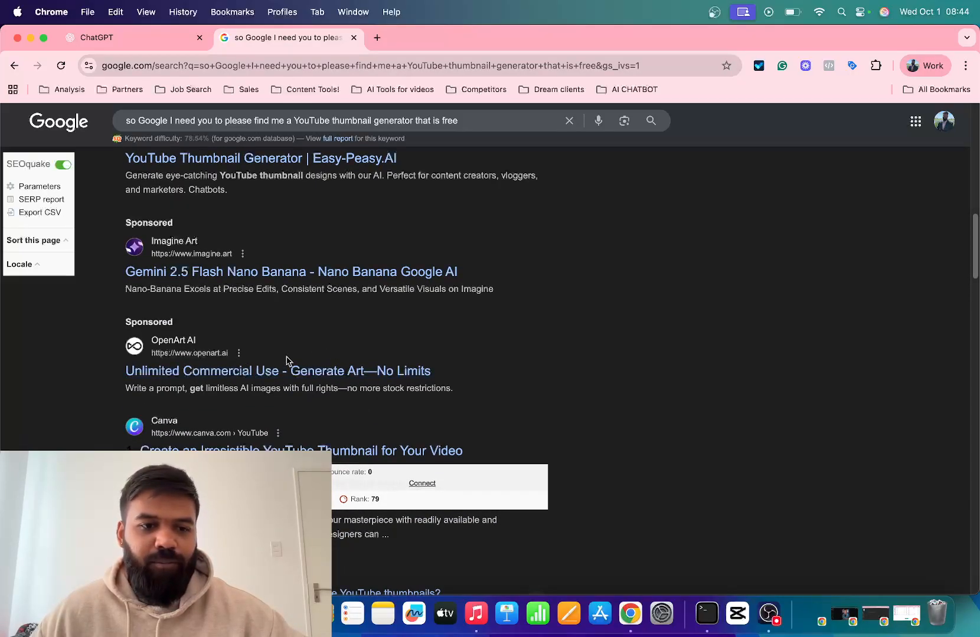
{"action": "scroll", "coordinate": [283, 360], "scroll_direction": "down", "scroll_amount": 2}
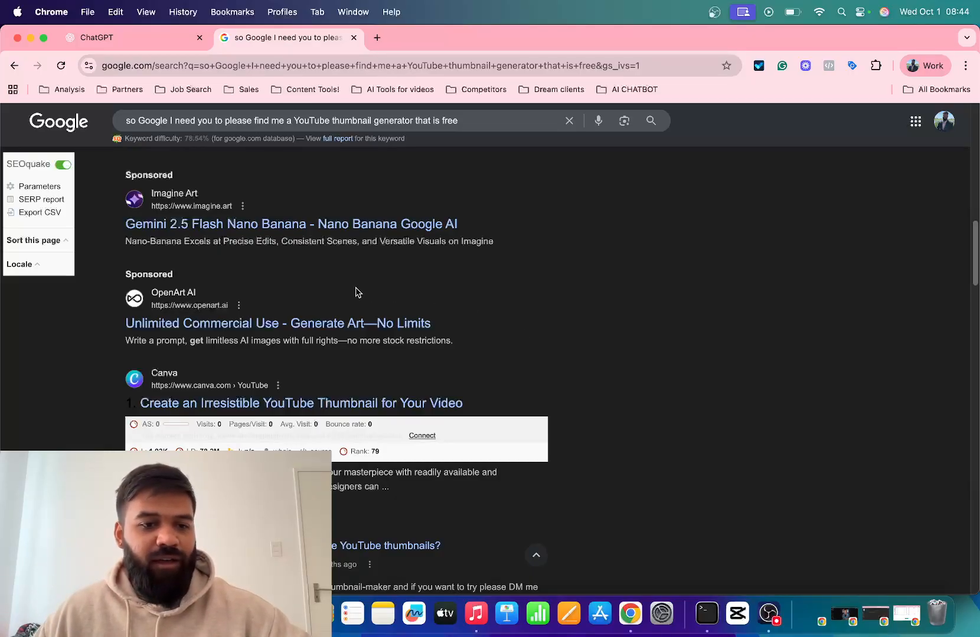
{"action": "scroll", "coordinate": [361, 293], "scroll_direction": "down", "scroll_amount": 5}
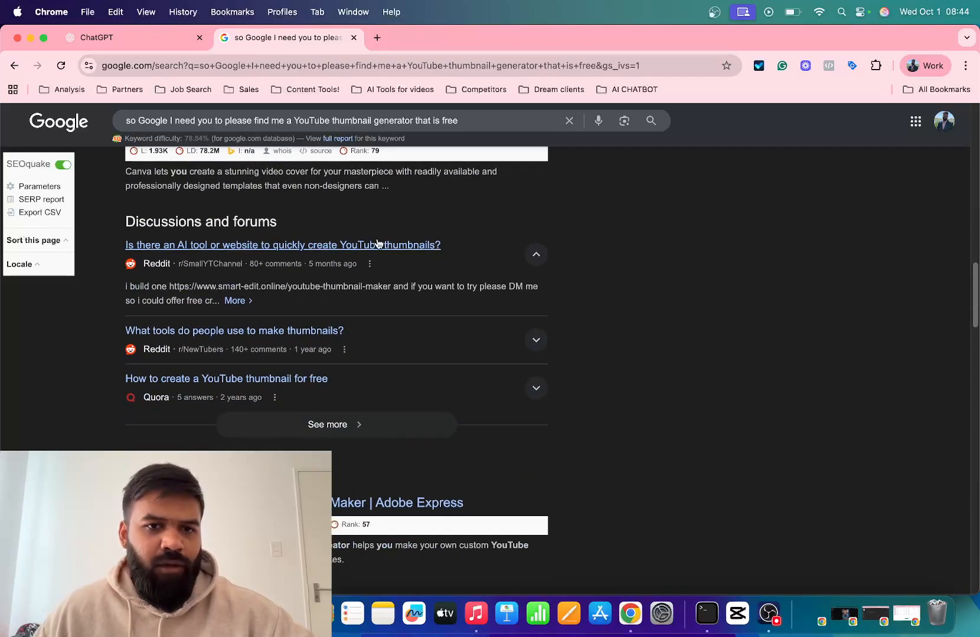
{"action": "scroll", "coordinate": [330, 322], "scroll_direction": "up", "scroll_amount": 5}
{"action": "scroll", "coordinate": [331, 322], "scroll_direction": "up", "scroll_amount": 3}
{"action": "scroll", "coordinate": [333, 324], "scroll_direction": "down", "scroll_amount": 6}
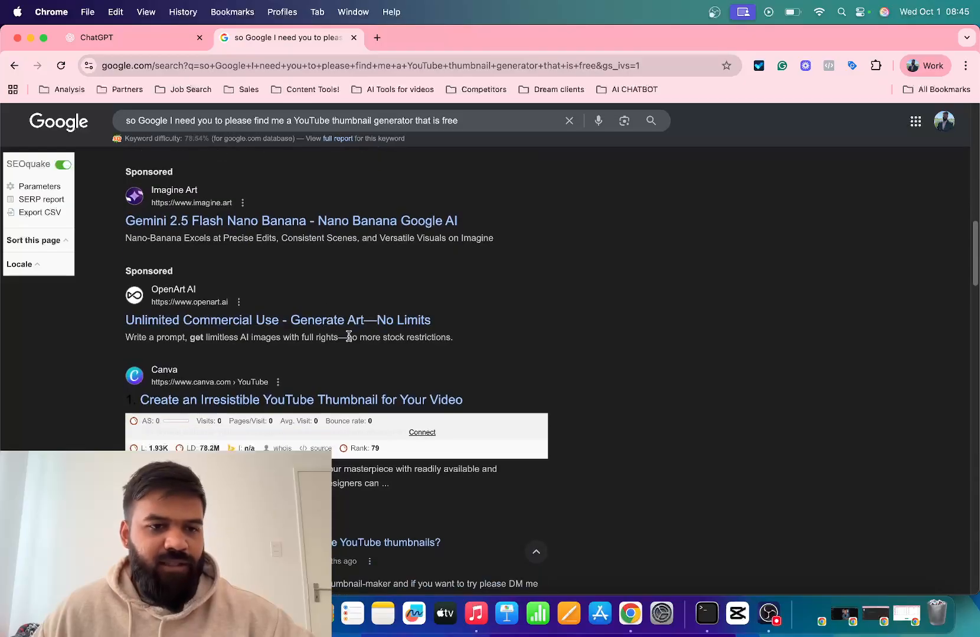
{"action": "scroll", "coordinate": [286, 398], "scroll_direction": "down", "scroll_amount": 2}
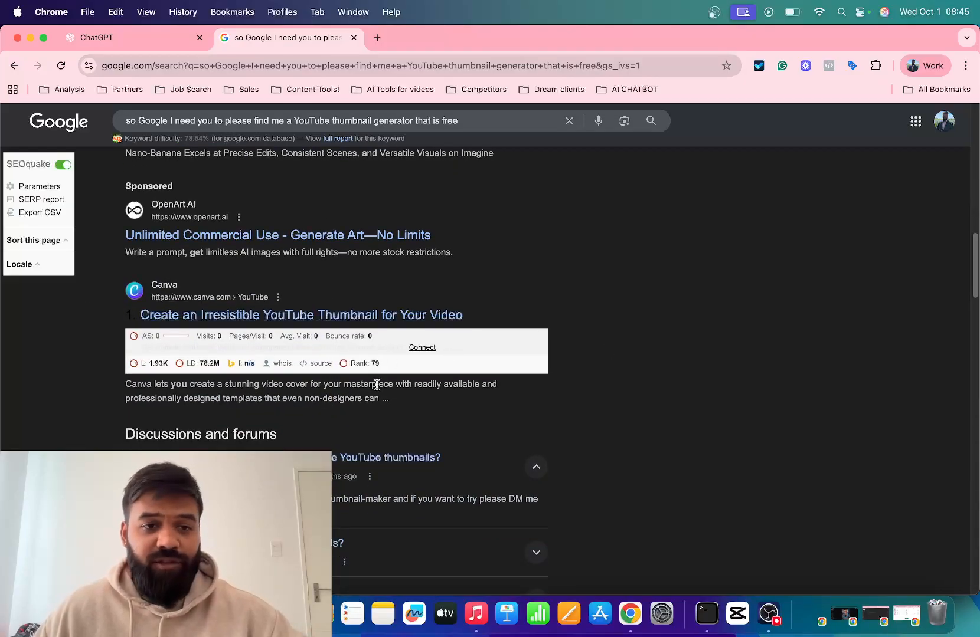
Find vidIQ's YouTube Thumbnail Maker among the search results and open its page.
{"action": "scroll", "coordinate": [282, 299], "scroll_direction": "up", "scroll_amount": 5}
{"action": "scroll", "coordinate": [282, 307], "scroll_direction": "up", "scroll_amount": 10}
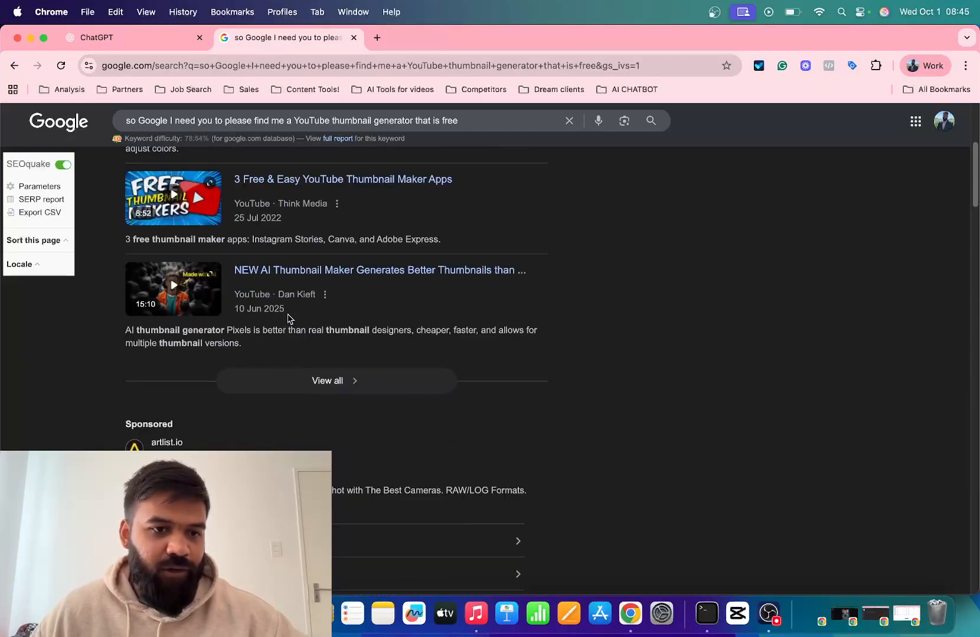
{"action": "scroll", "coordinate": [288, 319], "scroll_direction": "up", "scroll_amount": 7}
{"action": "scroll", "coordinate": [288, 318], "scroll_direction": "down", "scroll_amount": 15}
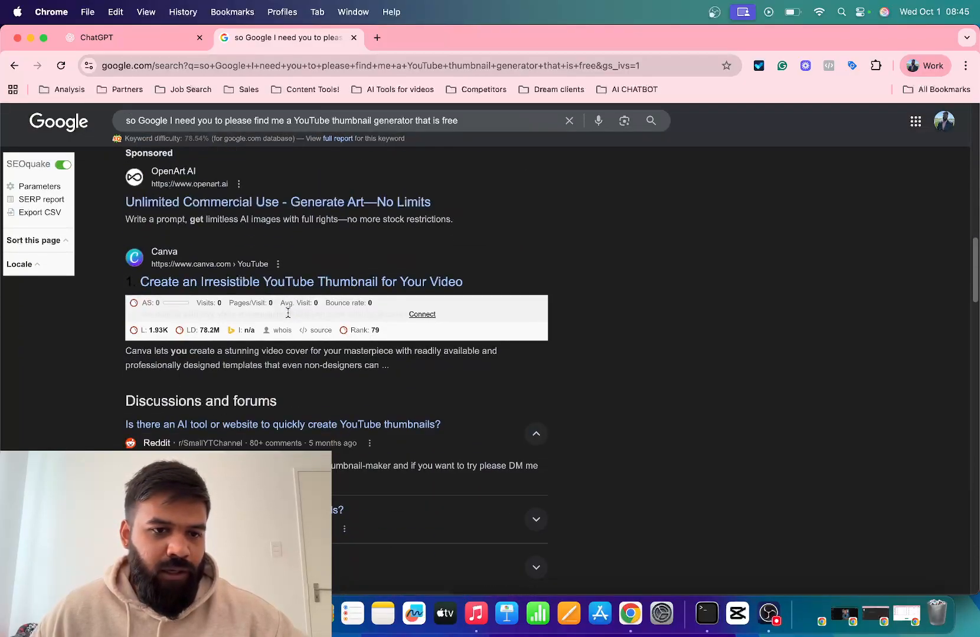
{"action": "scroll", "coordinate": [289, 317], "scroll_direction": "down", "scroll_amount": 10}
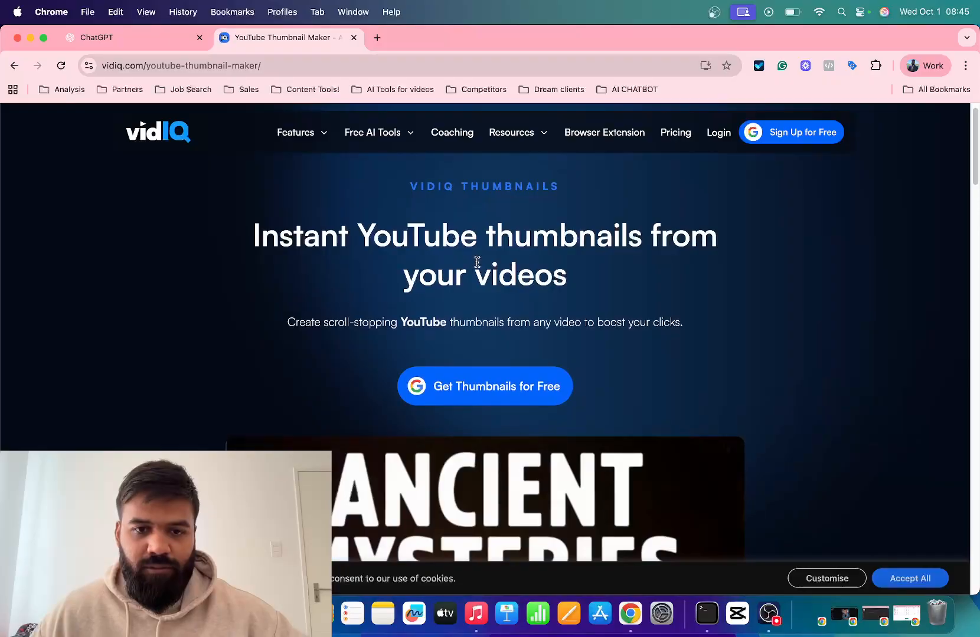
Review the vidIQ thumbnail maker page, including the sample thumbnails, video analysis and editing-by-request sections.
{"action": "scroll", "coordinate": [474, 328], "scroll_direction": "down", "scroll_amount": 2}
{"action": "scroll", "coordinate": [474, 302], "scroll_direction": "up", "scroll_amount": 3}
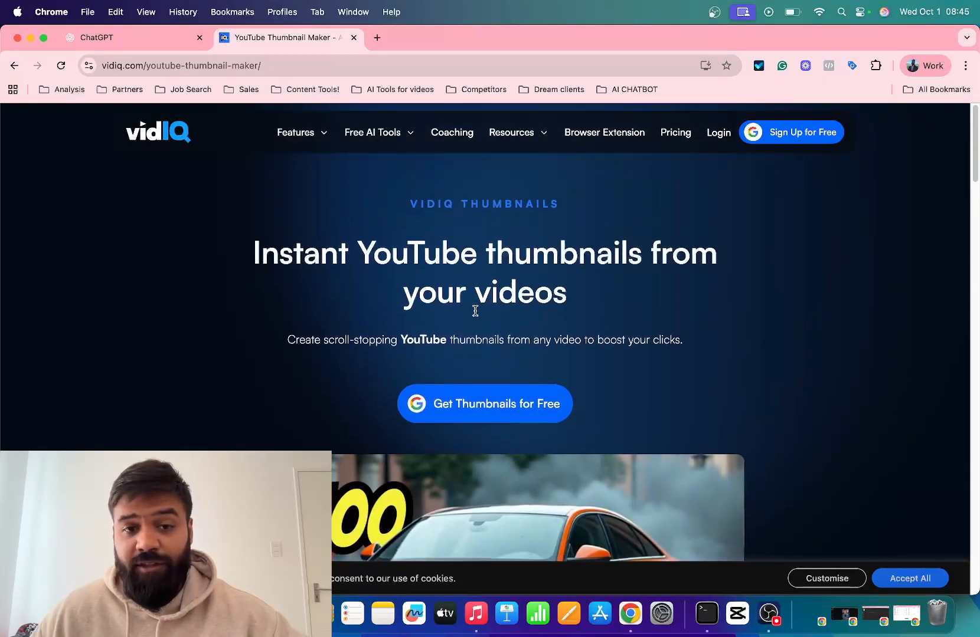
{"action": "scroll", "coordinate": [475, 311], "scroll_direction": "down", "scroll_amount": 10}
{"action": "scroll", "coordinate": [470, 263], "scroll_direction": "up", "scroll_amount": 5}
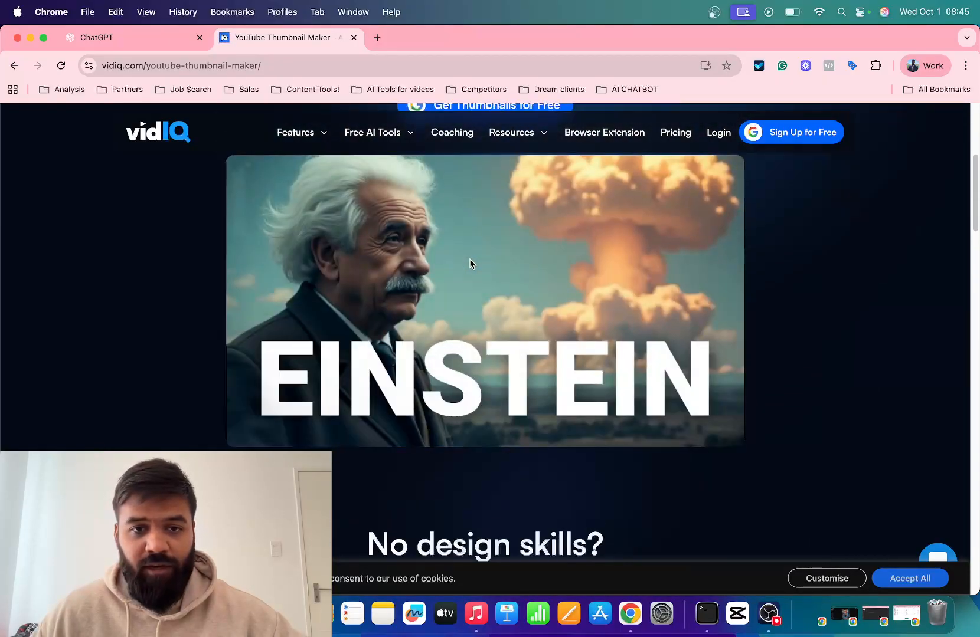
{"action": "scroll", "coordinate": [437, 315], "scroll_direction": "down", "scroll_amount": 3}
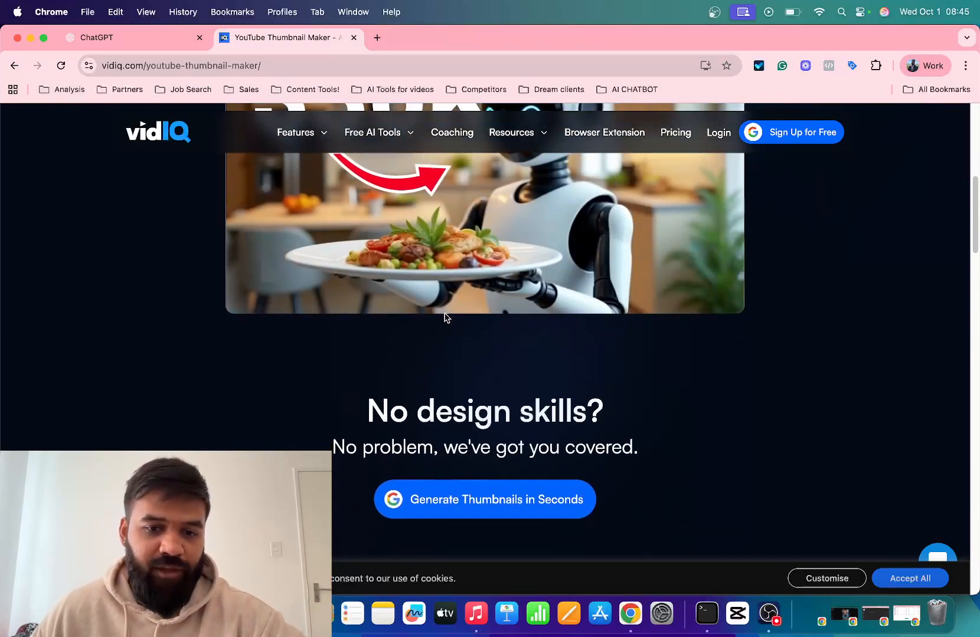
{"action": "scroll", "coordinate": [442, 360], "scroll_direction": "down", "scroll_amount": 2}
{"action": "scroll", "coordinate": [354, 331], "scroll_direction": "down", "scroll_amount": 3}
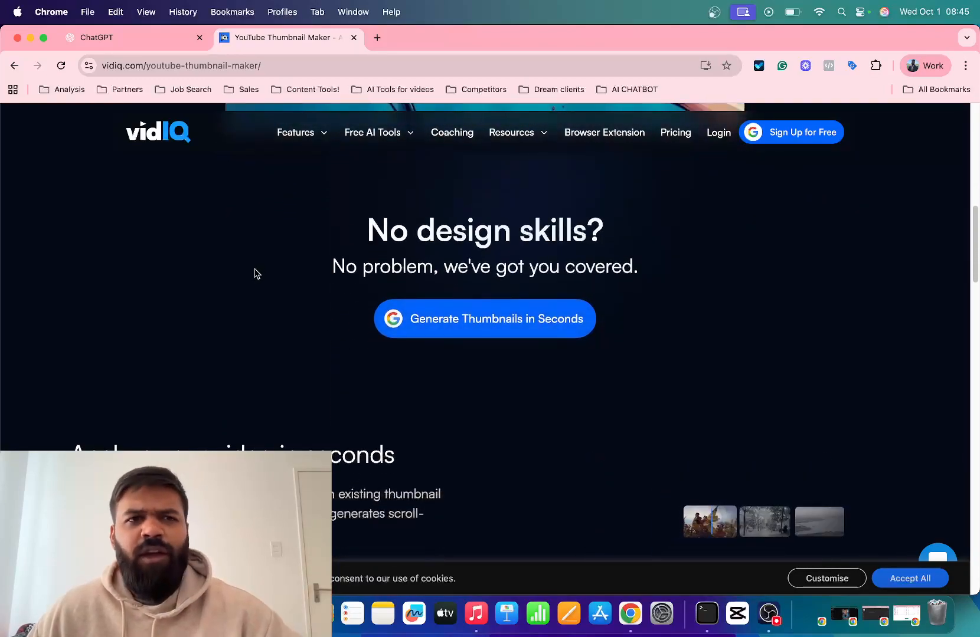
{"action": "scroll", "coordinate": [453, 311], "scroll_direction": "down", "scroll_amount": 3}
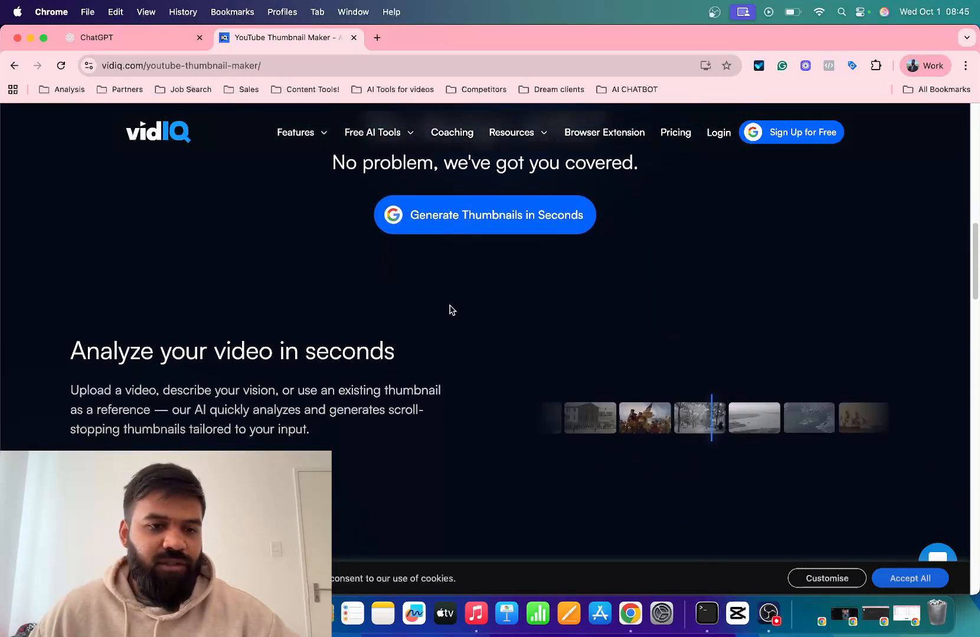
{"action": "scroll", "coordinate": [394, 279], "scroll_direction": "down", "scroll_amount": 5}
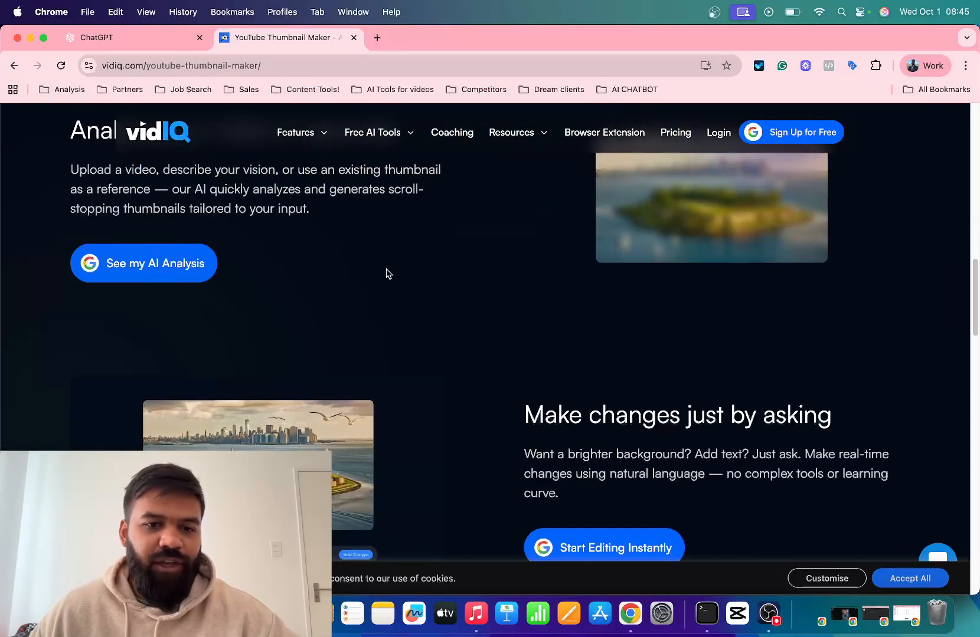
{"action": "scroll", "coordinate": [408, 280], "scroll_direction": "down", "scroll_amount": 5}
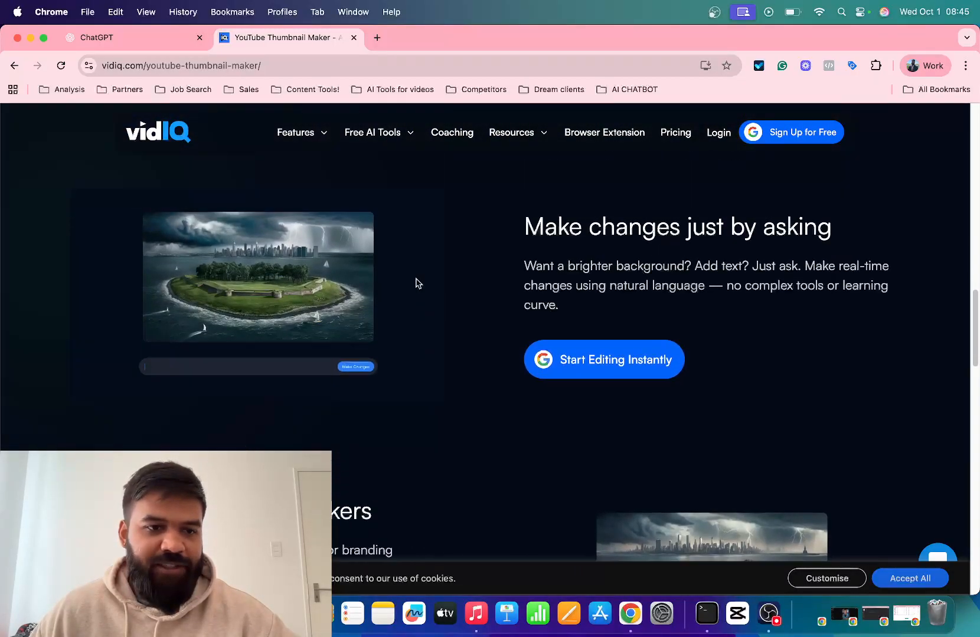
Open the AI Thumbnail Maker from vidIQ's free AI tools.
{"action": "scroll", "coordinate": [415, 282], "scroll_direction": "up", "scroll_amount": 10}
{"action": "mouse_move", "coordinate": [386, 139]}
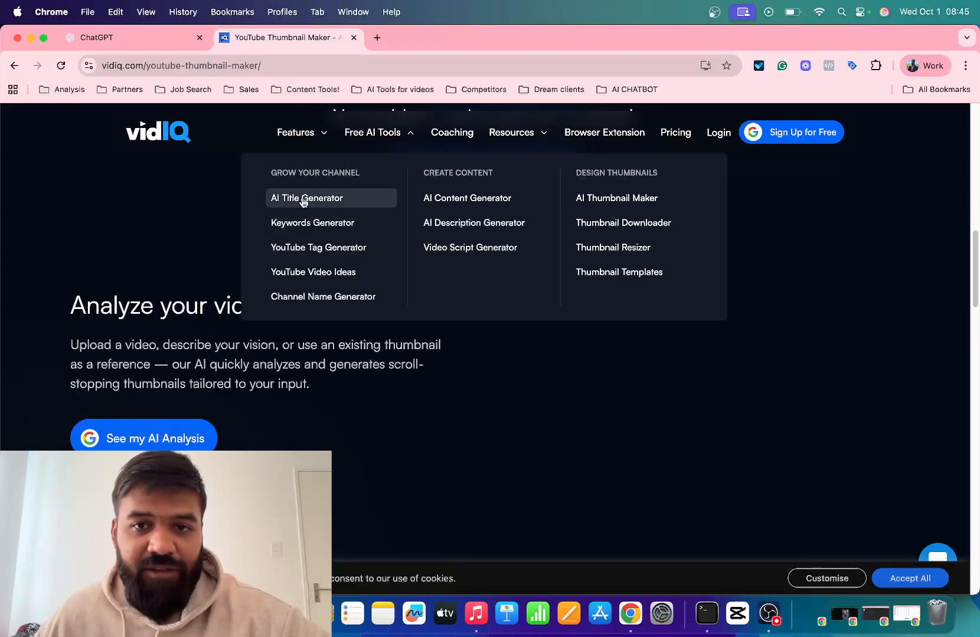
{"action": "left_click", "coordinate": [607, 204]}
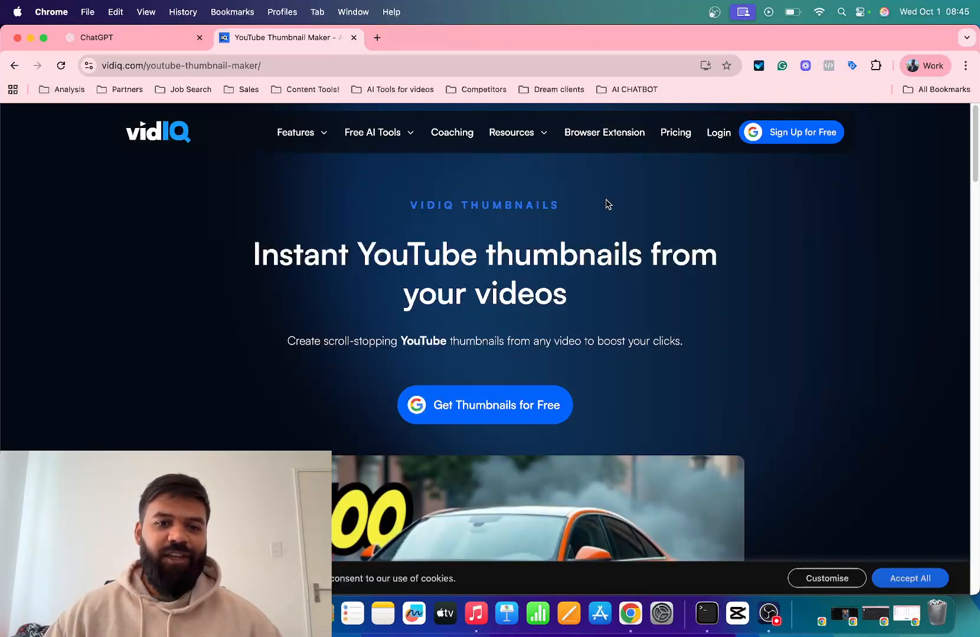
Sign up to get thumbnails for free using the first listed Google account, and allow vidIQ to access its profile information.
{"action": "left_click", "coordinate": [510, 392]}
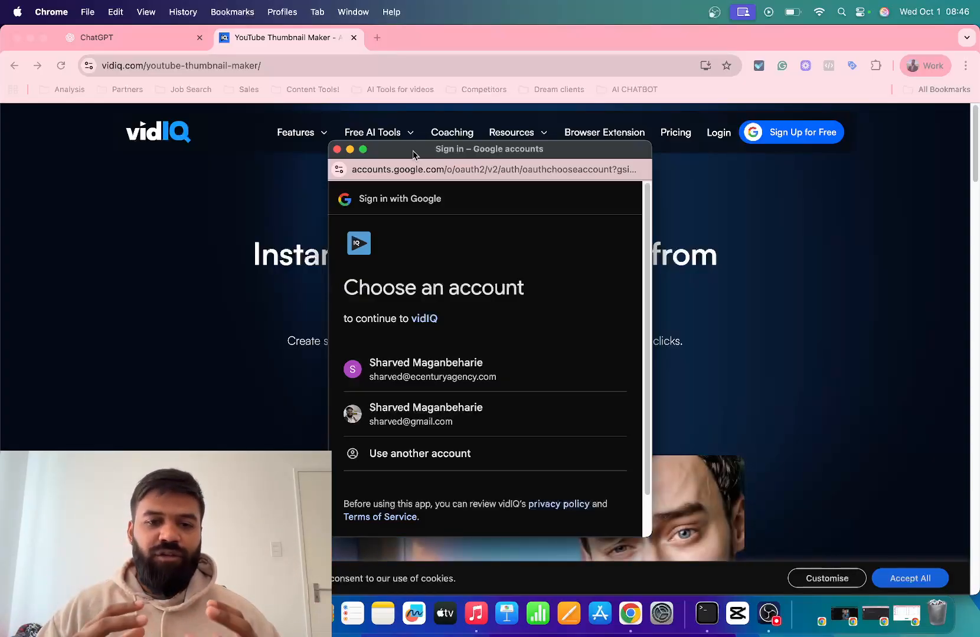
{"action": "left_click", "coordinate": [455, 378]}
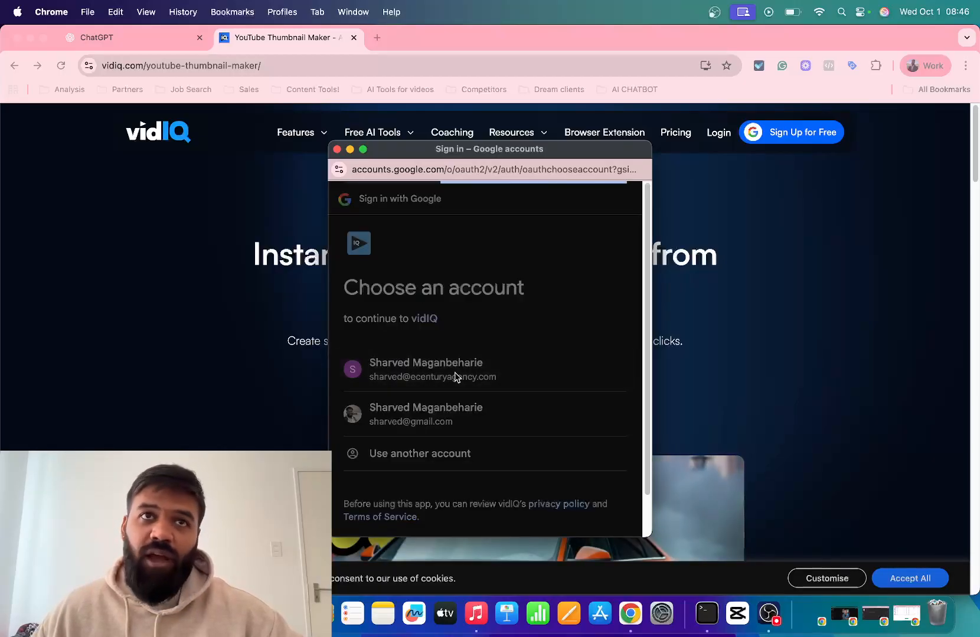
{"action": "scroll", "coordinate": [577, 448], "scroll_direction": "down", "scroll_amount": 4}
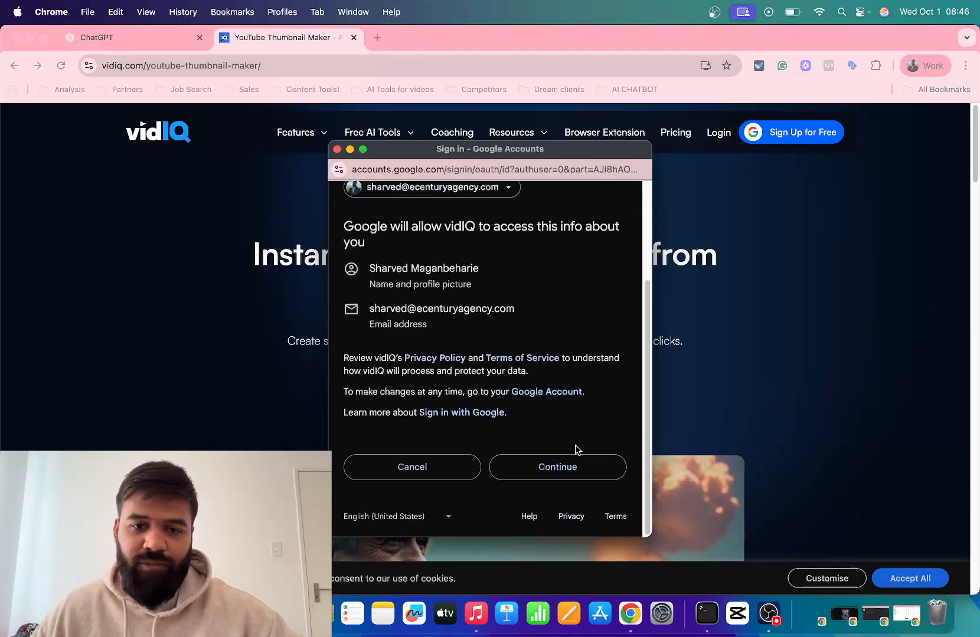
{"action": "left_click", "coordinate": [548, 469]}
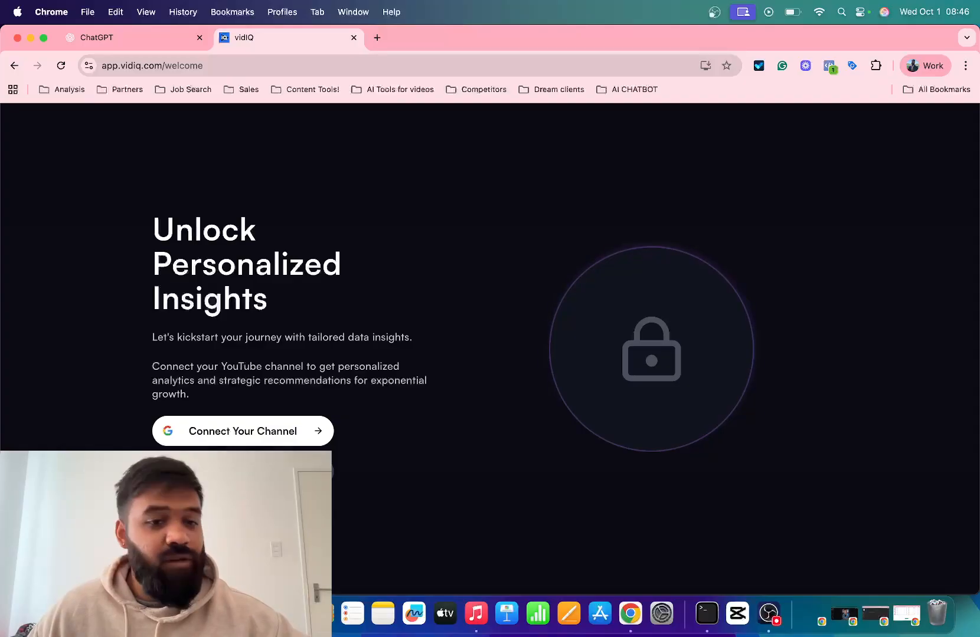
Continue past the YouTube channel connection and submit "AI Tools and Automations" as what the videos will be about.
{"action": "left_click", "coordinate": [283, 470]}
{"action": "left_click", "coordinate": [442, 353]}
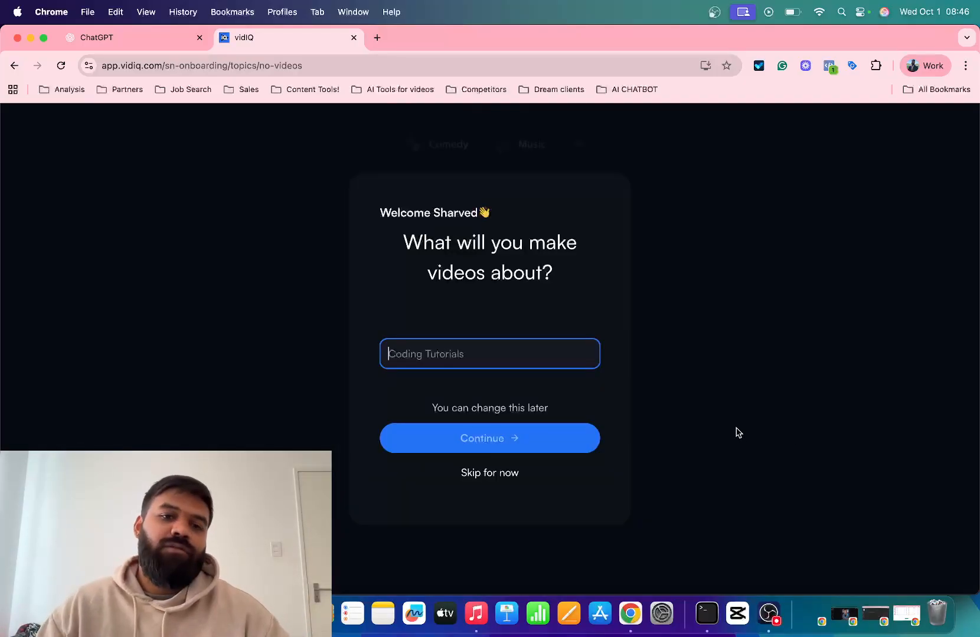
{"action": "type", "text": "AI Tools and"}
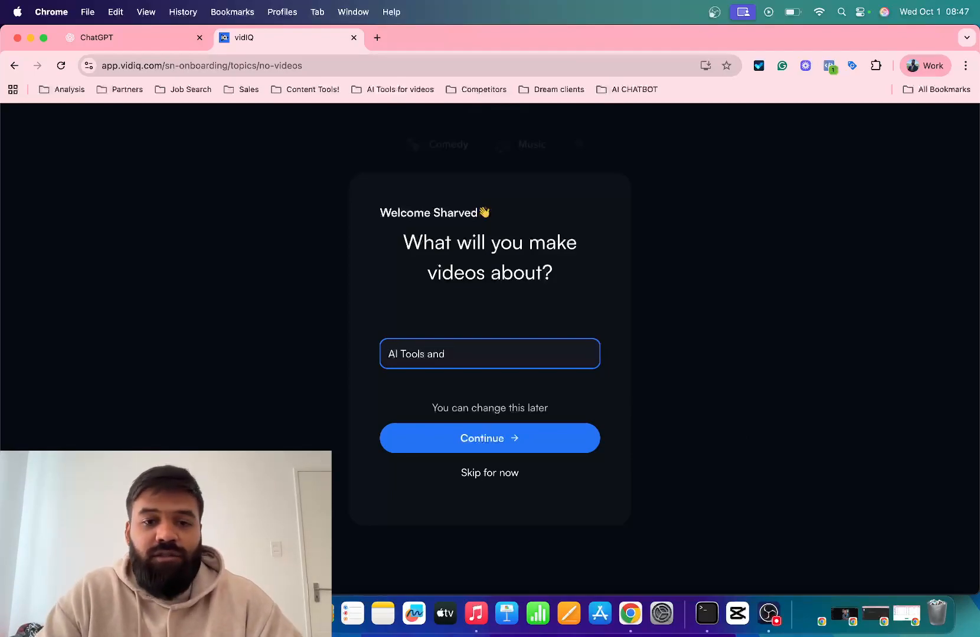
{"action": "type", "text": " Automations"}
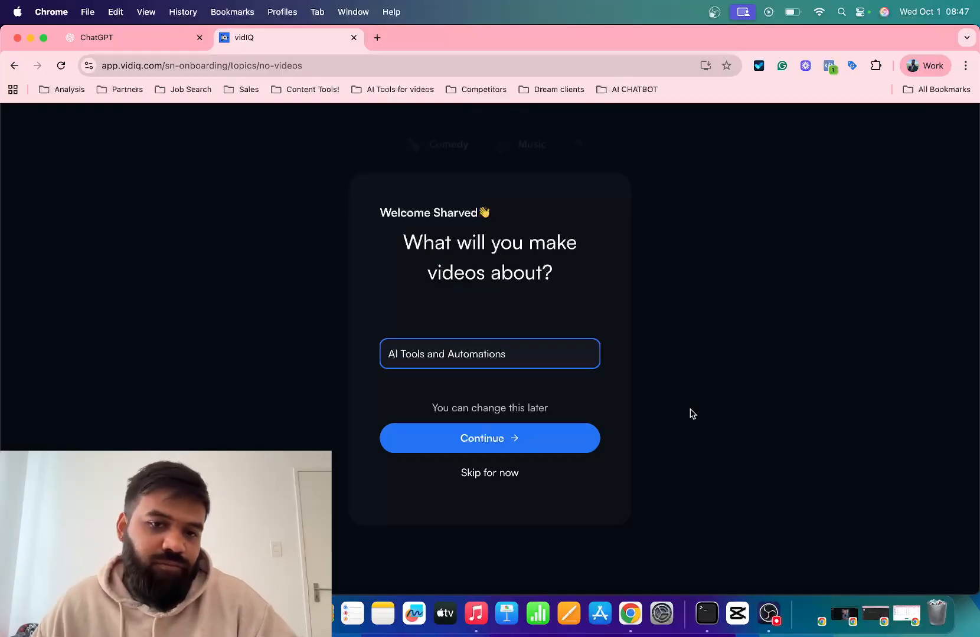
{"action": "left_click", "coordinate": [509, 439]}
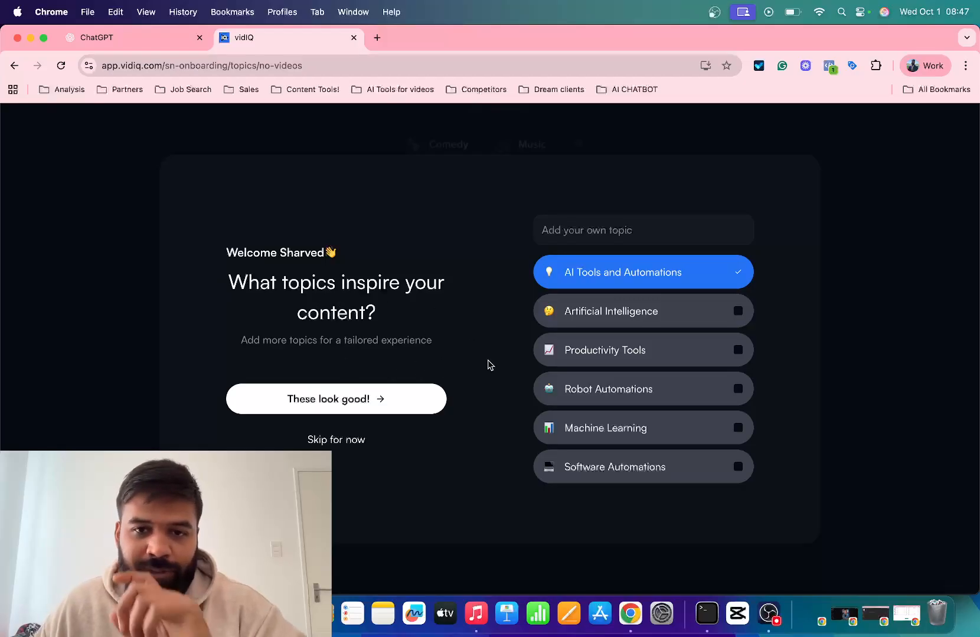
Add Artificial Intelligence, Productivity Tools, Robot Automations and Software Automations to the content topics.
{"action": "left_click", "coordinate": [640, 313]}
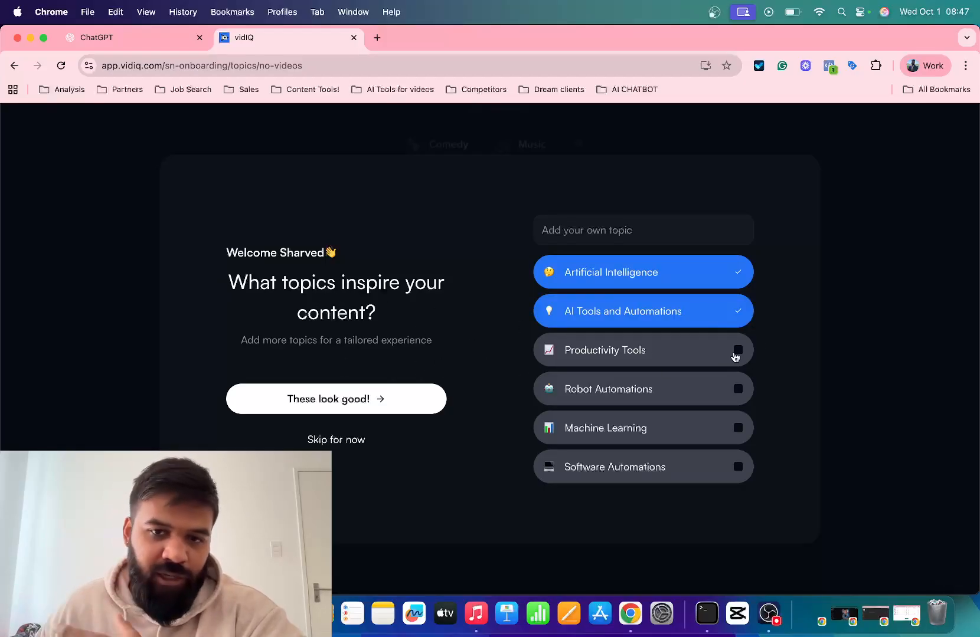
{"action": "left_click", "coordinate": [661, 365]}
{"action": "left_click", "coordinate": [689, 388]}
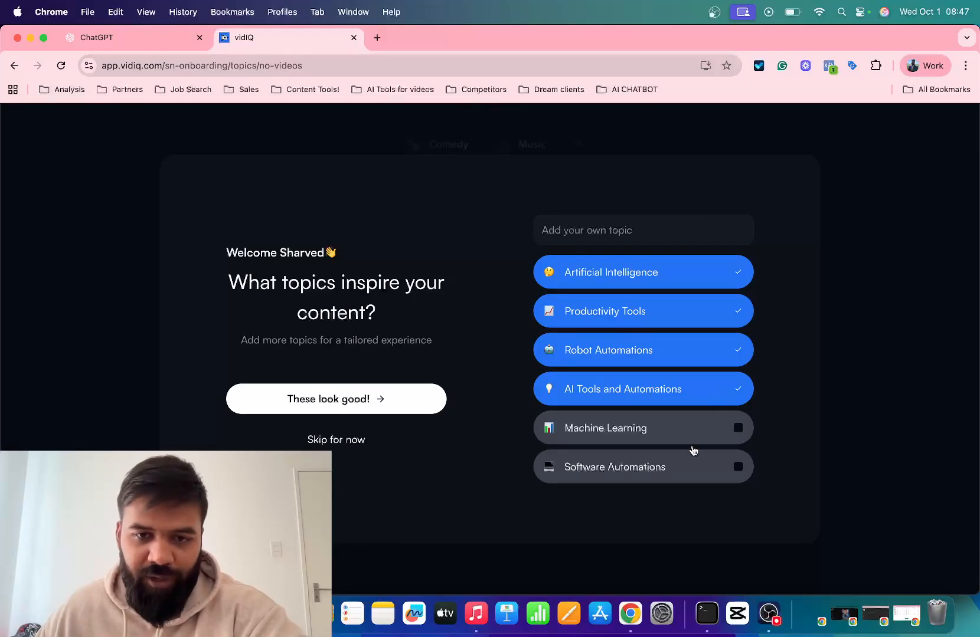
{"action": "left_click", "coordinate": [633, 478]}
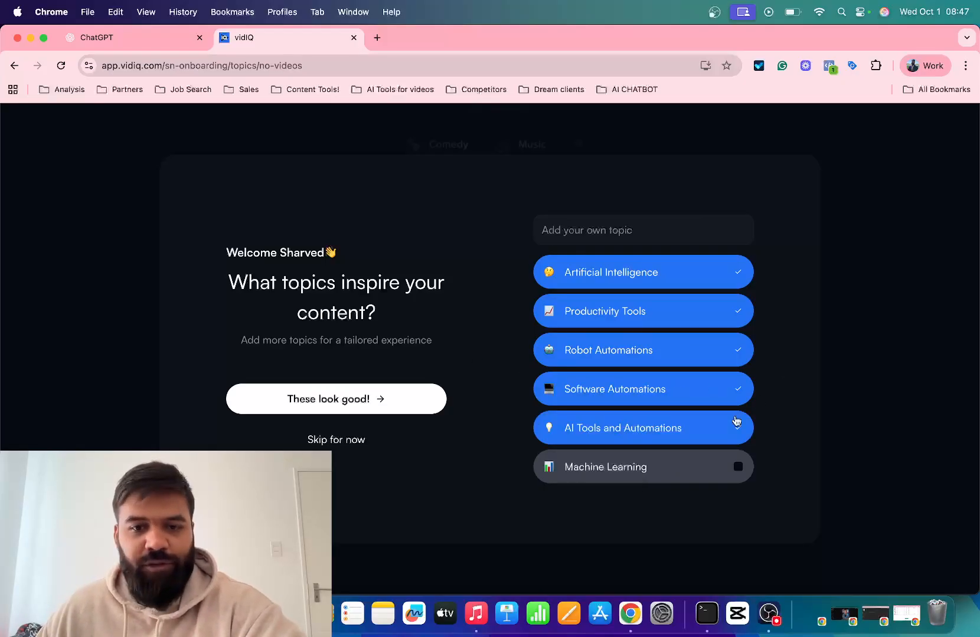
Accept the selected content topics, compare the 12-month and 1-month Boost plans, and leave the checkout without paying to reach the dashboard.
{"action": "left_click", "coordinate": [365, 401]}
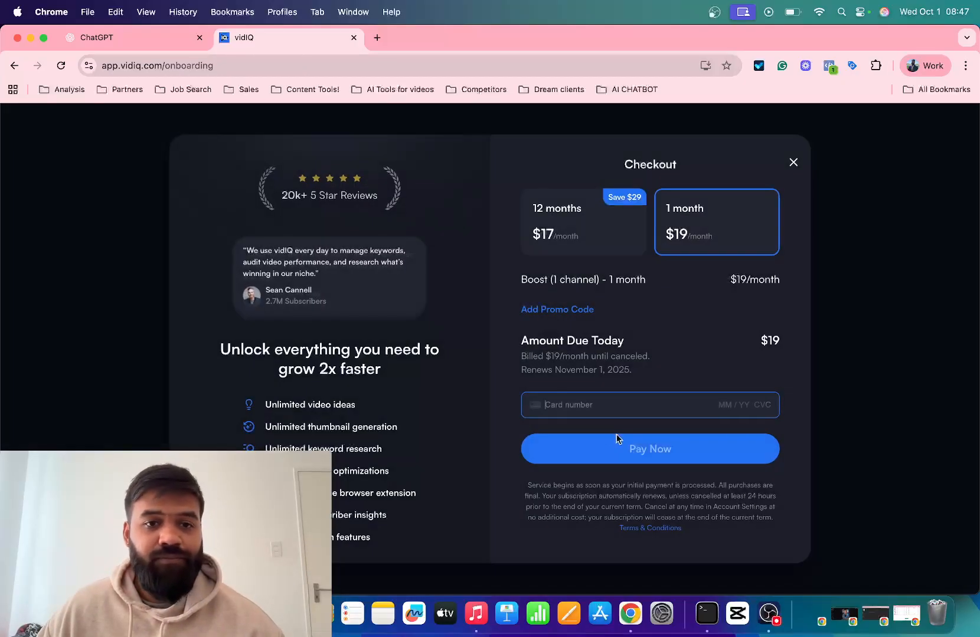
{"action": "left_click", "coordinate": [557, 231]}
{"action": "left_click", "coordinate": [692, 221]}
{"action": "left_click", "coordinate": [559, 240]}
{"action": "left_click", "coordinate": [678, 222]}
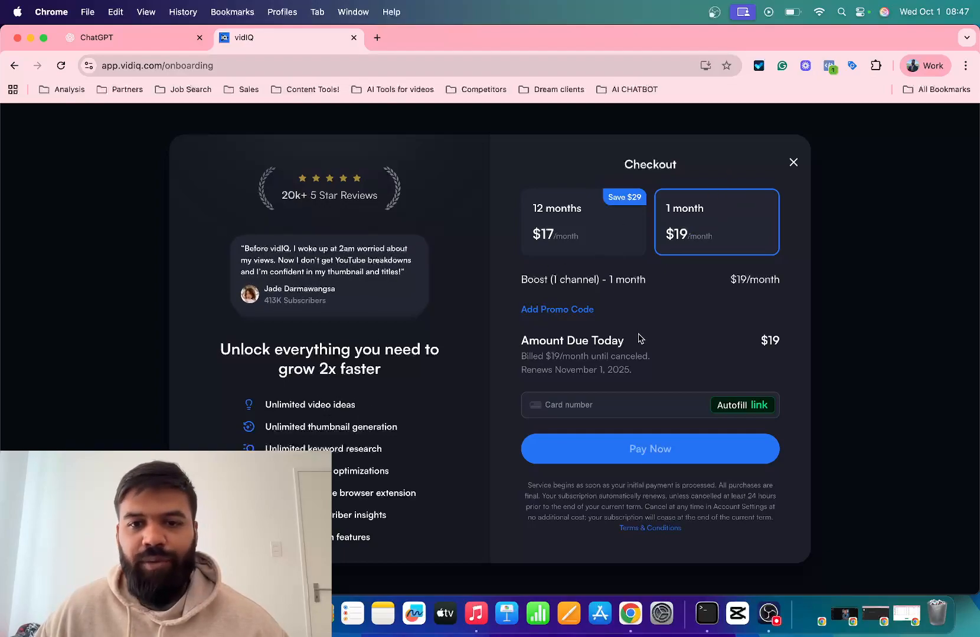
{"action": "left_click", "coordinate": [794, 162]}
{"action": "left_click", "coordinate": [358, 427]}
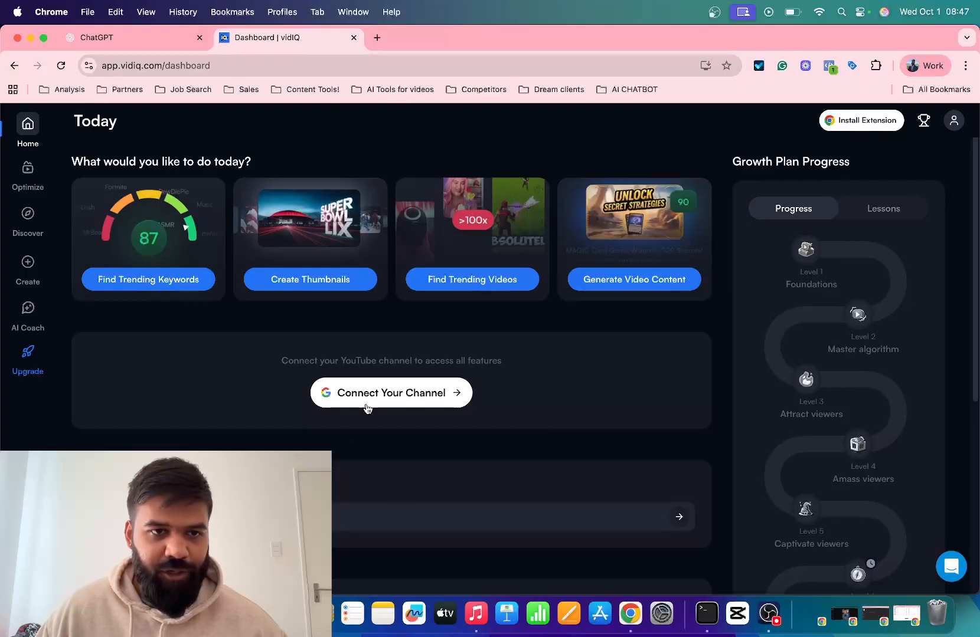
Look over the dashboard's suggested tasks, growth plan, idea and keyword search sections, and the available creation tools.
{"action": "scroll", "coordinate": [794, 258], "scroll_direction": "down", "scroll_amount": 1}
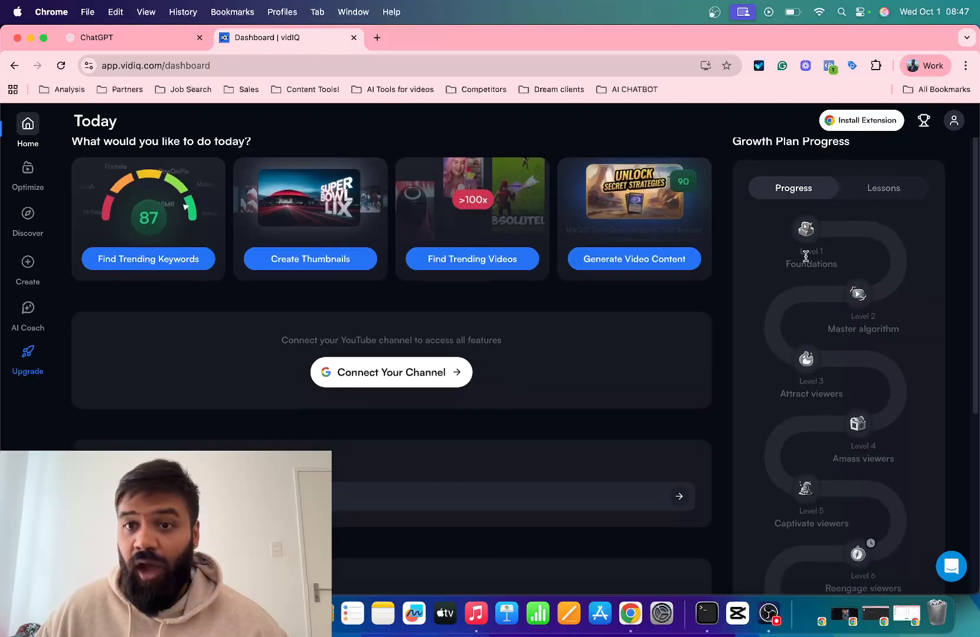
{"action": "scroll", "coordinate": [779, 295], "scroll_direction": "up", "scroll_amount": 1}
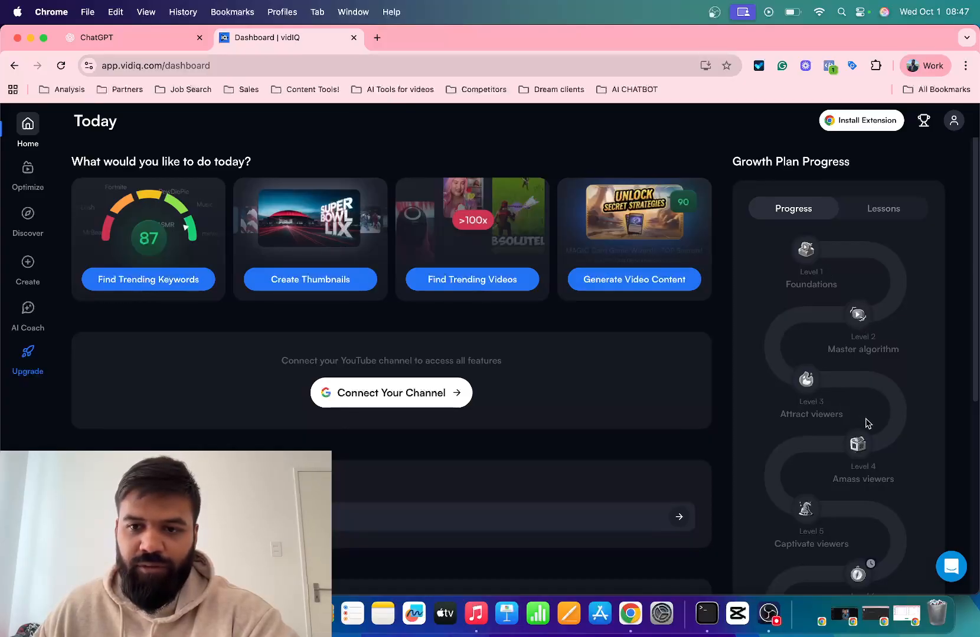
{"action": "scroll", "coordinate": [827, 448], "scroll_direction": "down", "scroll_amount": 3}
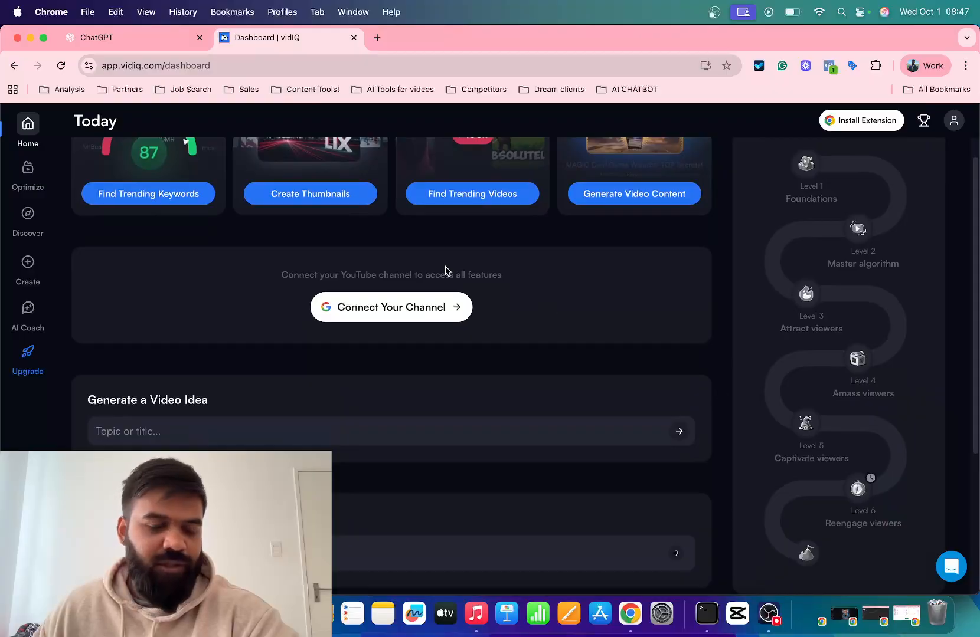
{"action": "scroll", "coordinate": [361, 248], "scroll_direction": "down", "scroll_amount": 5}
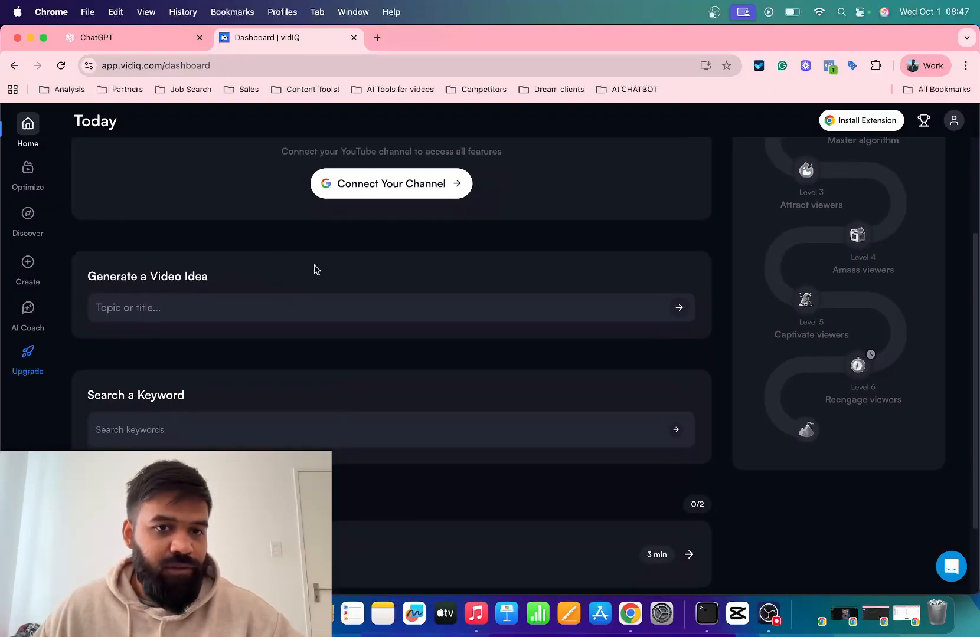
{"action": "scroll", "coordinate": [290, 297], "scroll_direction": "down", "scroll_amount": 1}
{"action": "scroll", "coordinate": [280, 296], "scroll_direction": "up", "scroll_amount": 9}
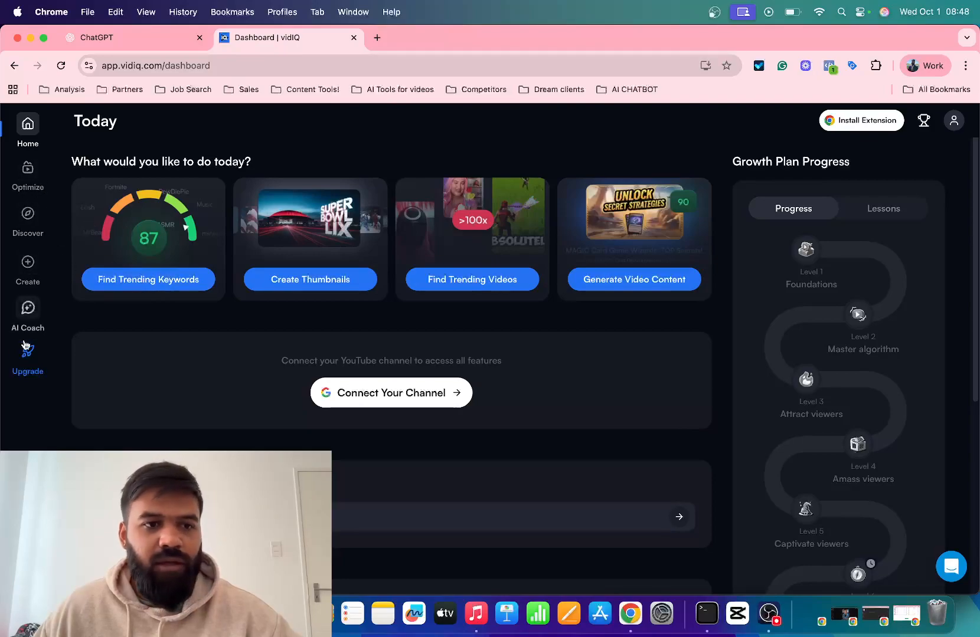
{"action": "mouse_move", "coordinate": [39, 289]}
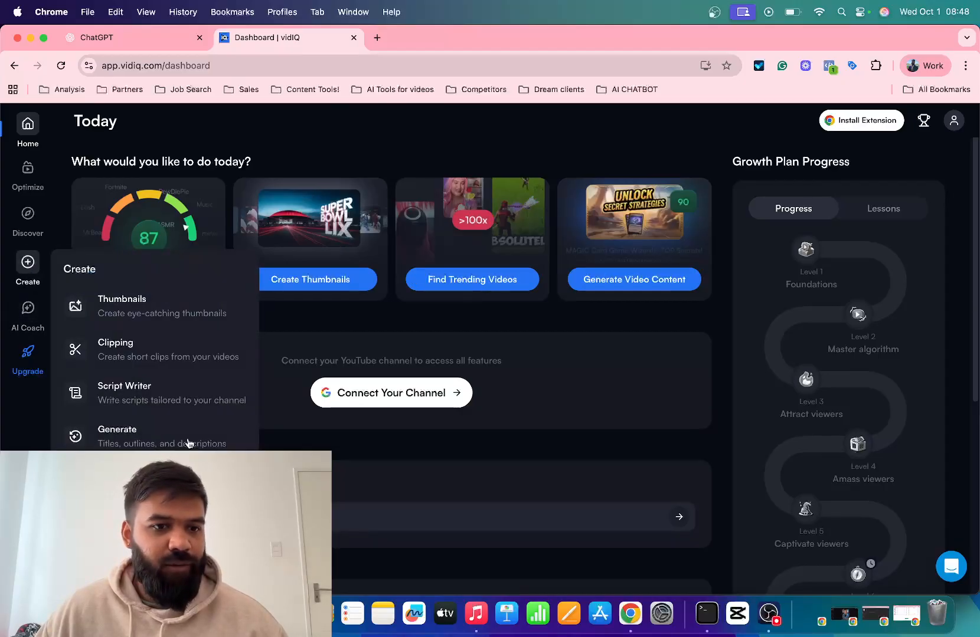
{"action": "scroll", "coordinate": [232, 437], "scroll_direction": "down", "scroll_amount": 2}
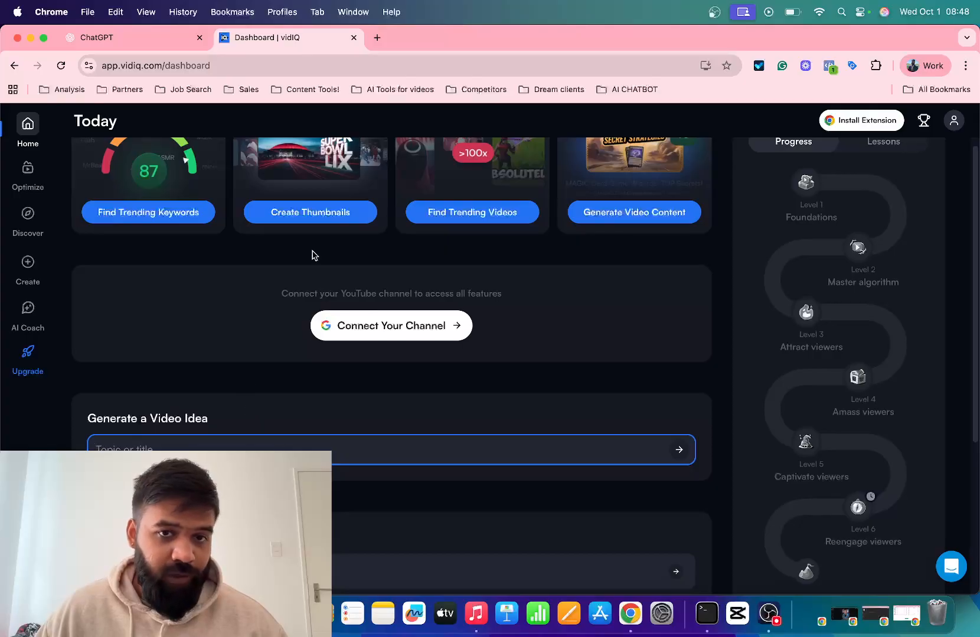
{"action": "scroll", "coordinate": [307, 257], "scroll_direction": "up", "scroll_amount": 2}
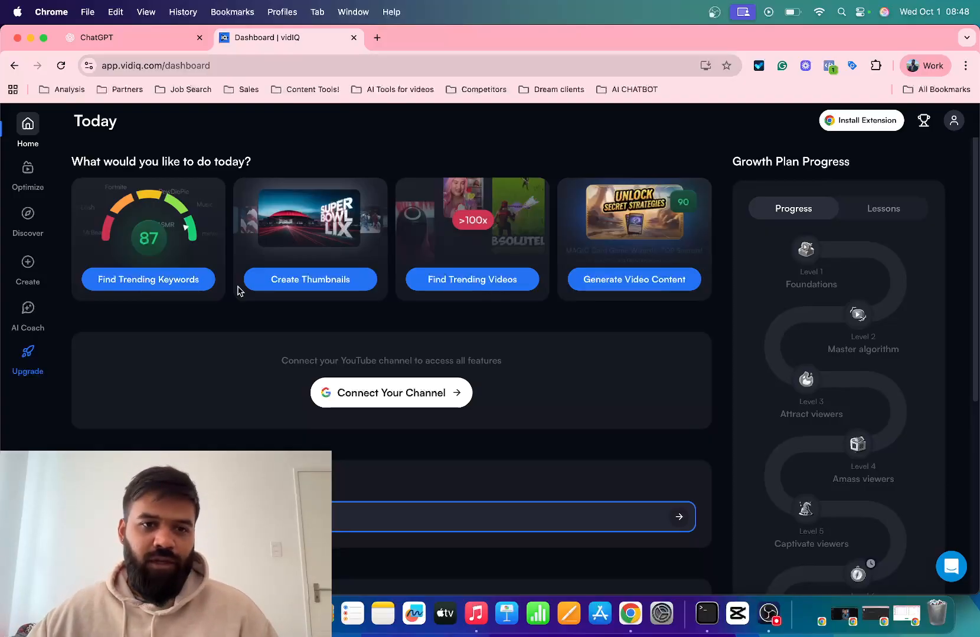
{"action": "left_click", "coordinate": [277, 282]}
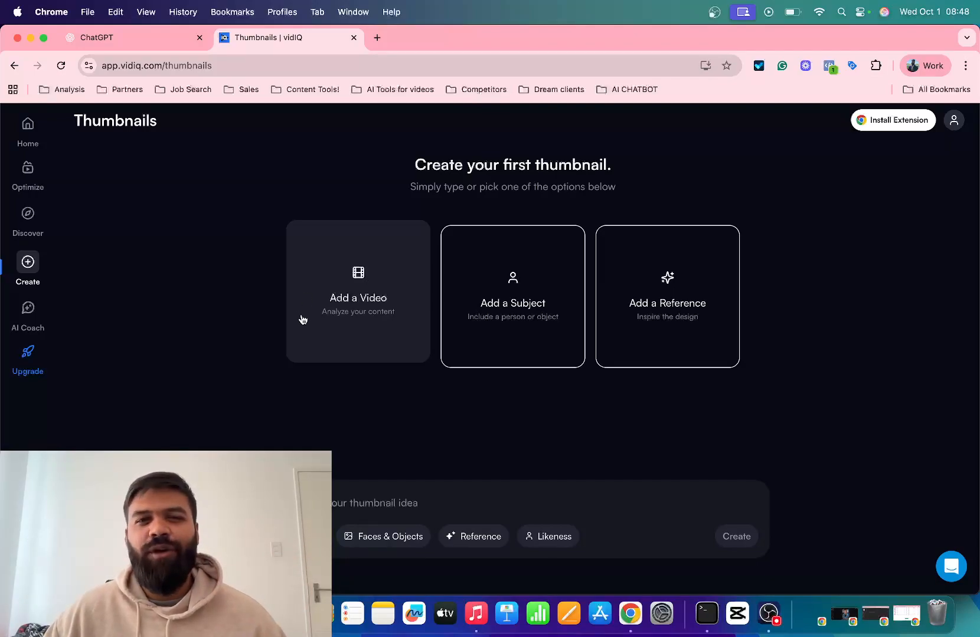
{"action": "left_click", "coordinate": [370, 295]}
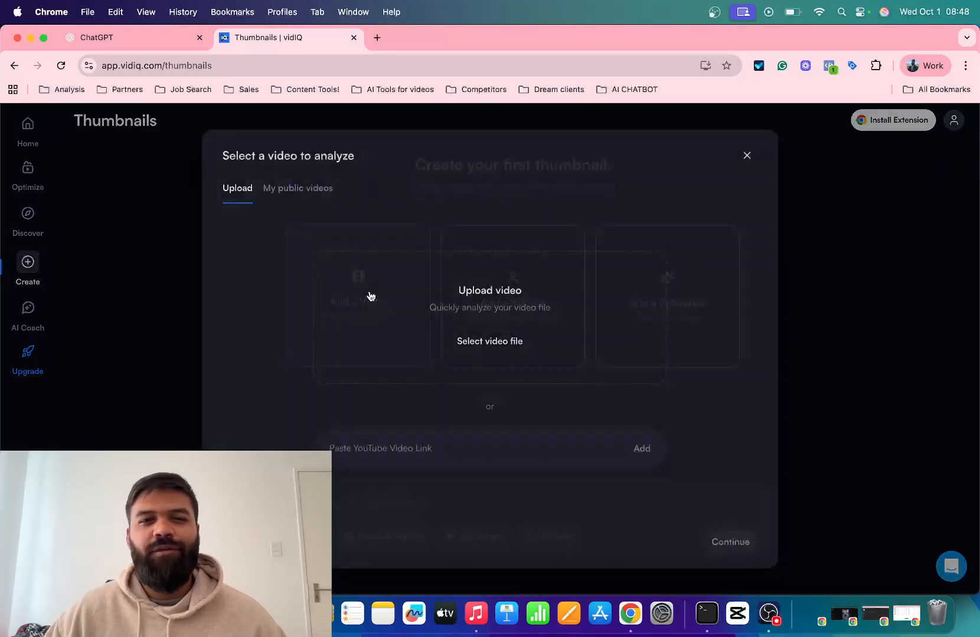
{"action": "left_click", "coordinate": [483, 344]}
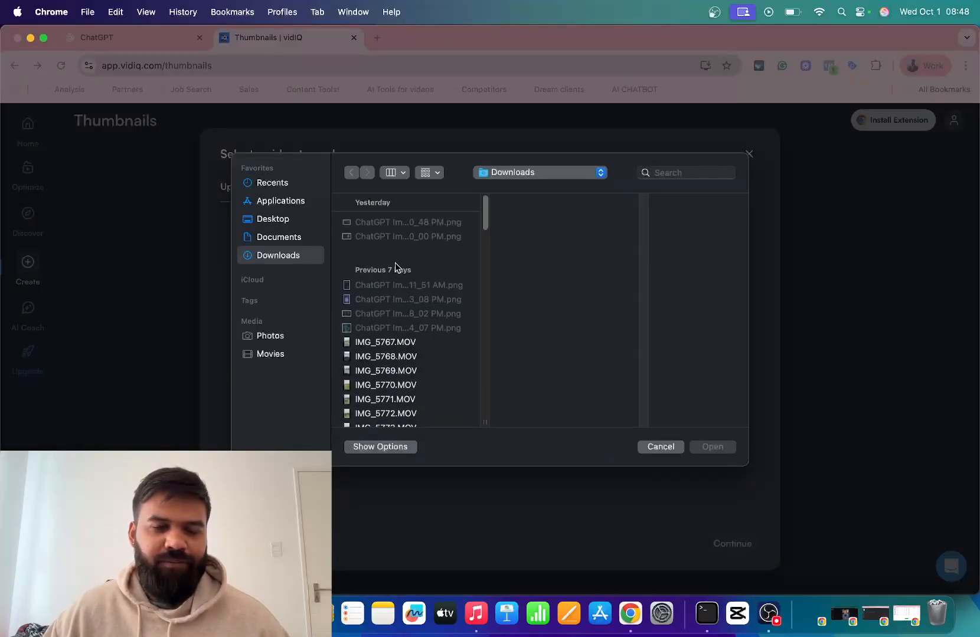
{"action": "left_click", "coordinate": [271, 183]}
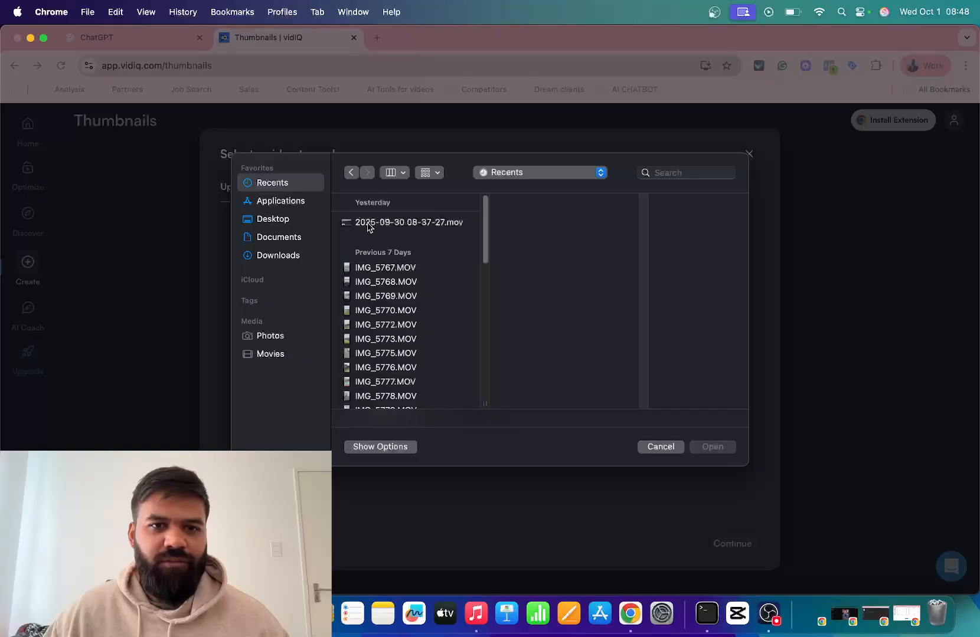
{"action": "left_click", "coordinate": [399, 222]}
{"action": "left_click", "coordinate": [613, 274]}
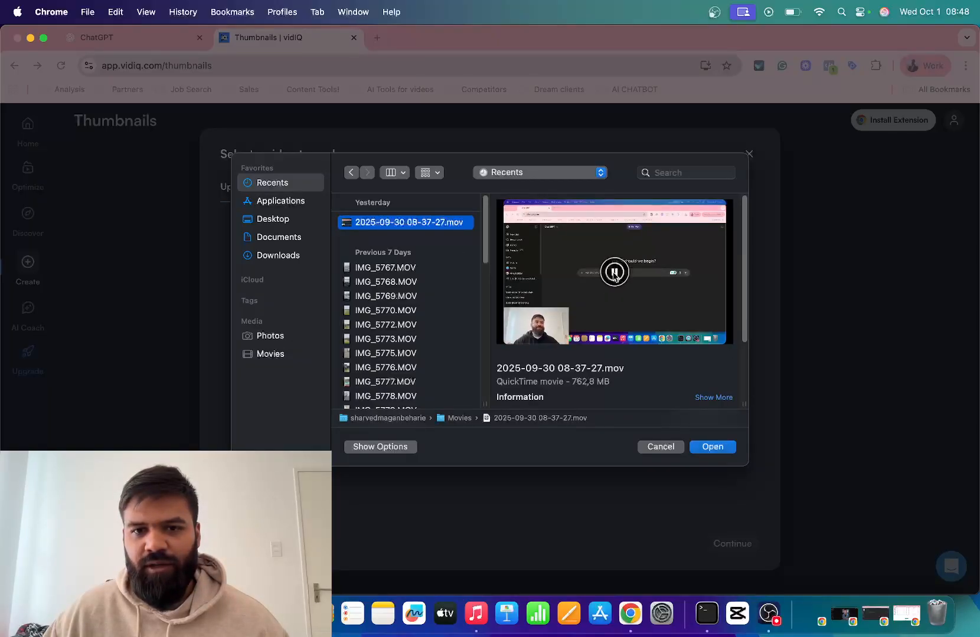
{"action": "left_click", "coordinate": [713, 448]}
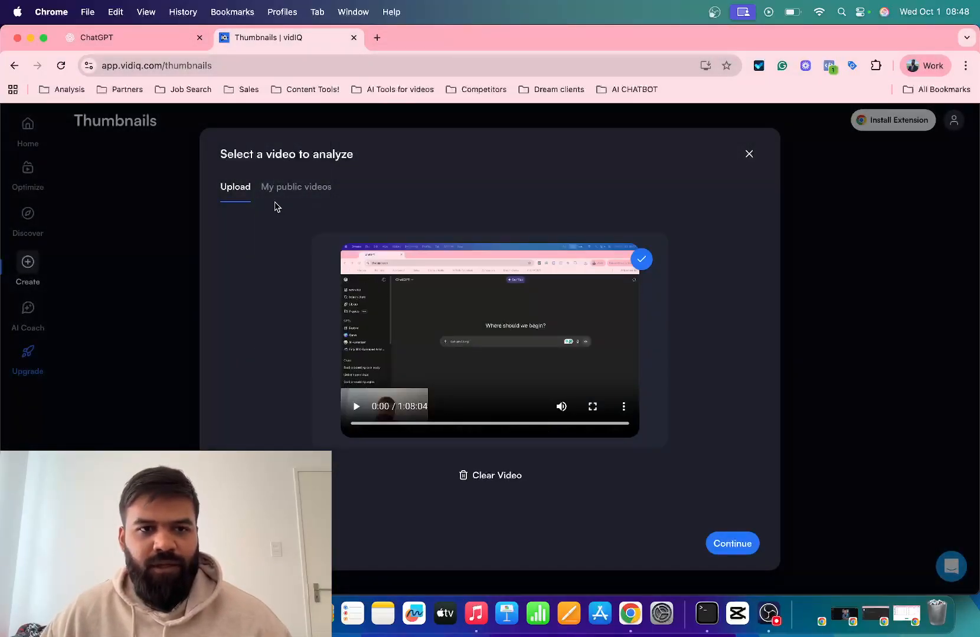
{"action": "left_click", "coordinate": [727, 544]}
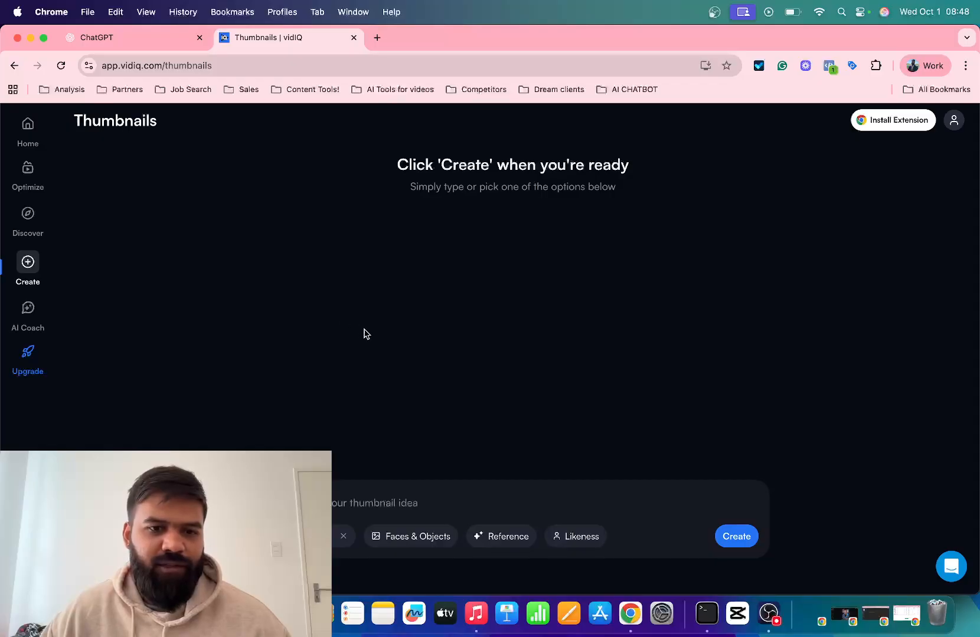
{"action": "left_click", "coordinate": [348, 504]}
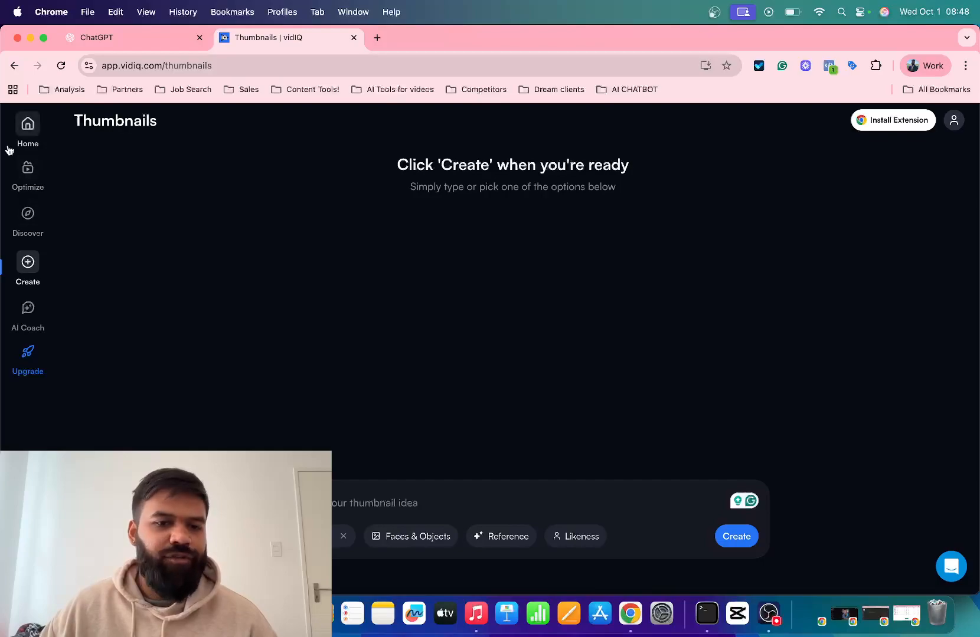
Switch to ChatGPT, dictate a request for YouTube thumbnail ideas for the first video about vibe coding a screen locking app, and send it.
{"action": "left_click", "coordinate": [115, 34]}
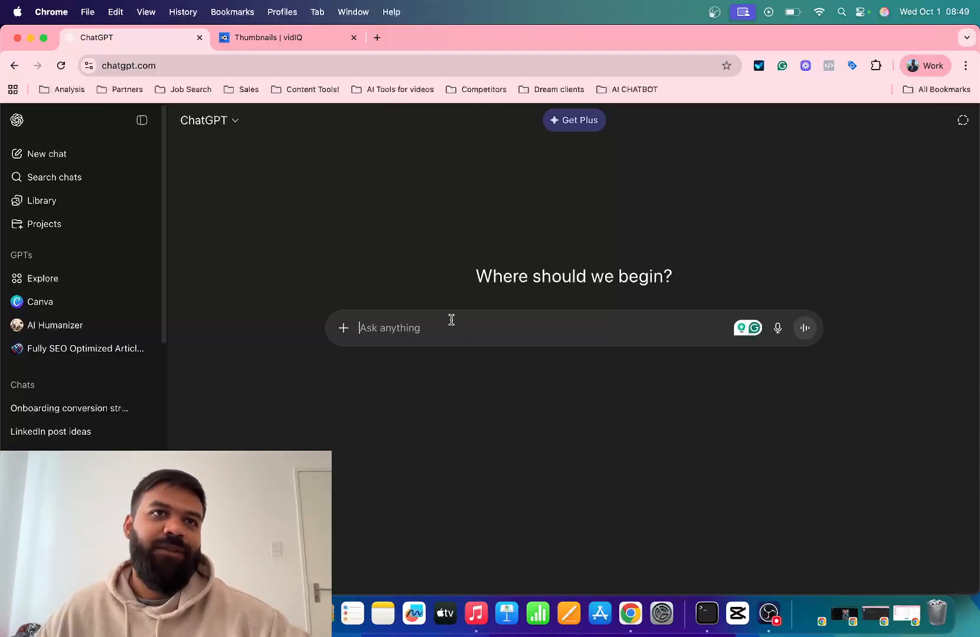
{"action": "left_click", "coordinate": [776, 328]}
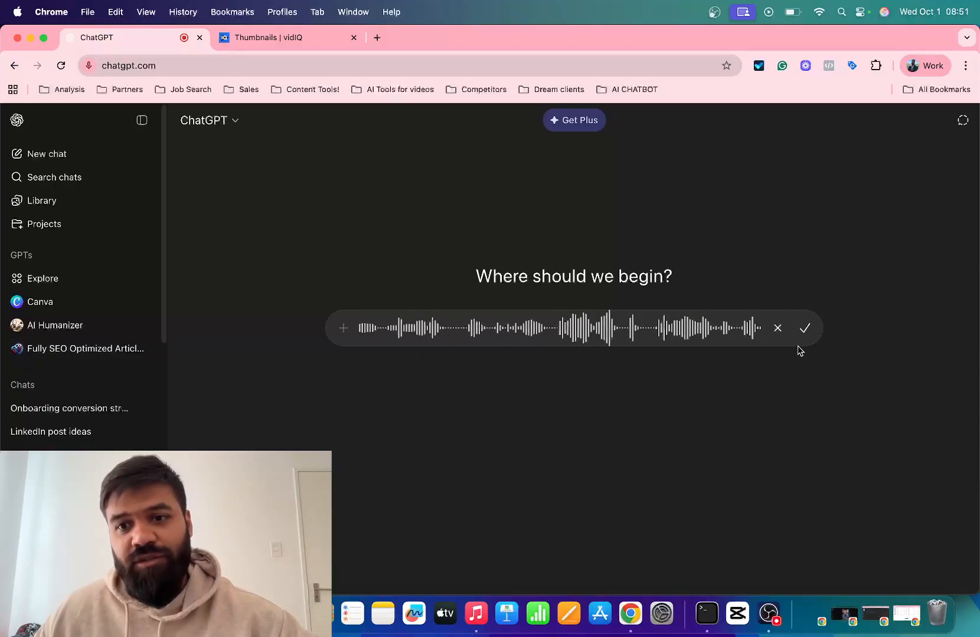
{"action": "left_click", "coordinate": [807, 329]}
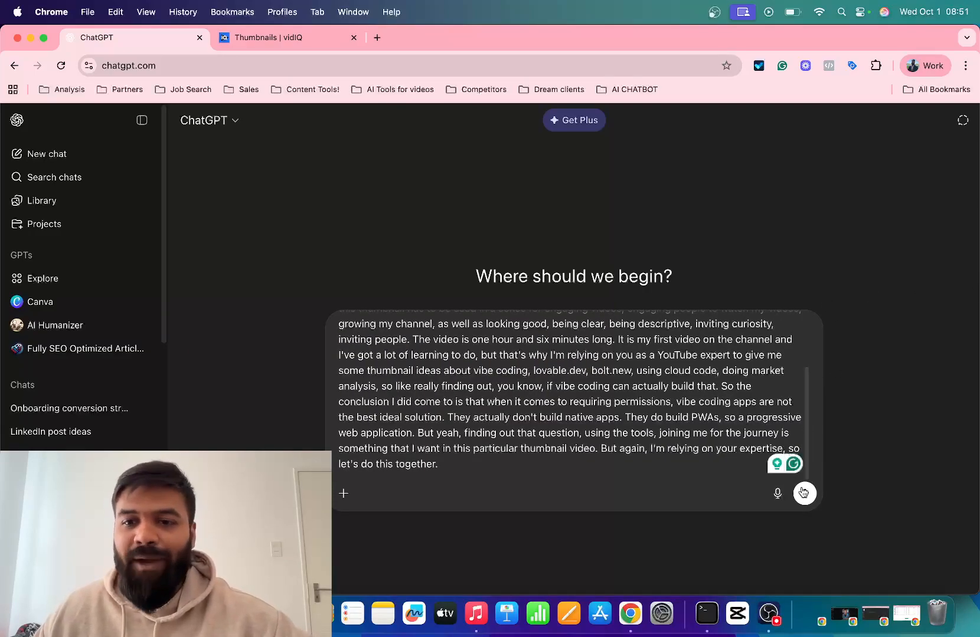
{"action": "left_click", "coordinate": [803, 493]}
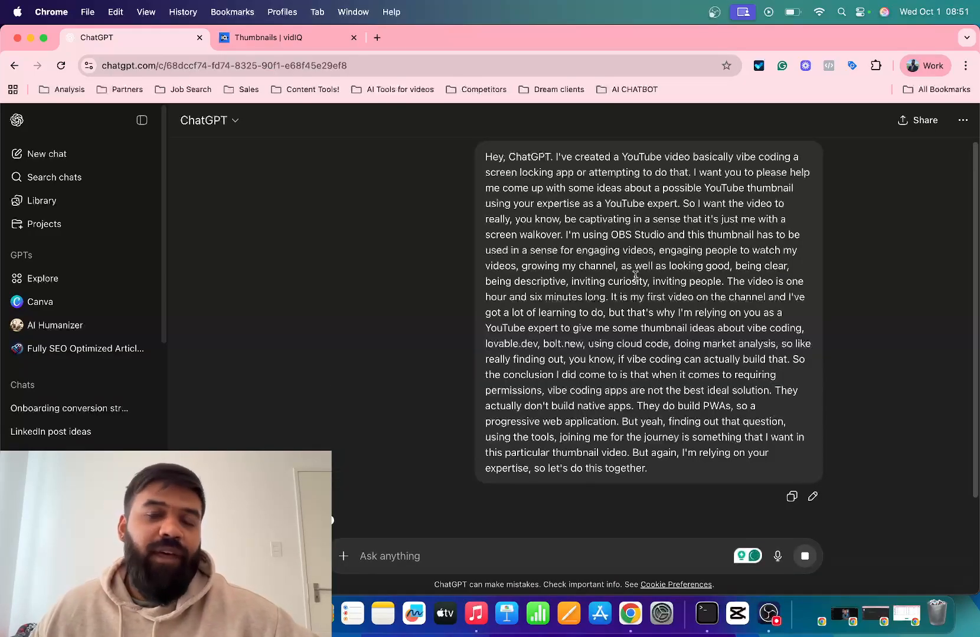
Read the introduction of ChatGPT's reply and its first thumbnail idea, "The Hacker Energy" style.
{"action": "scroll", "coordinate": [556, 280], "scroll_direction": "down", "scroll_amount": 2}
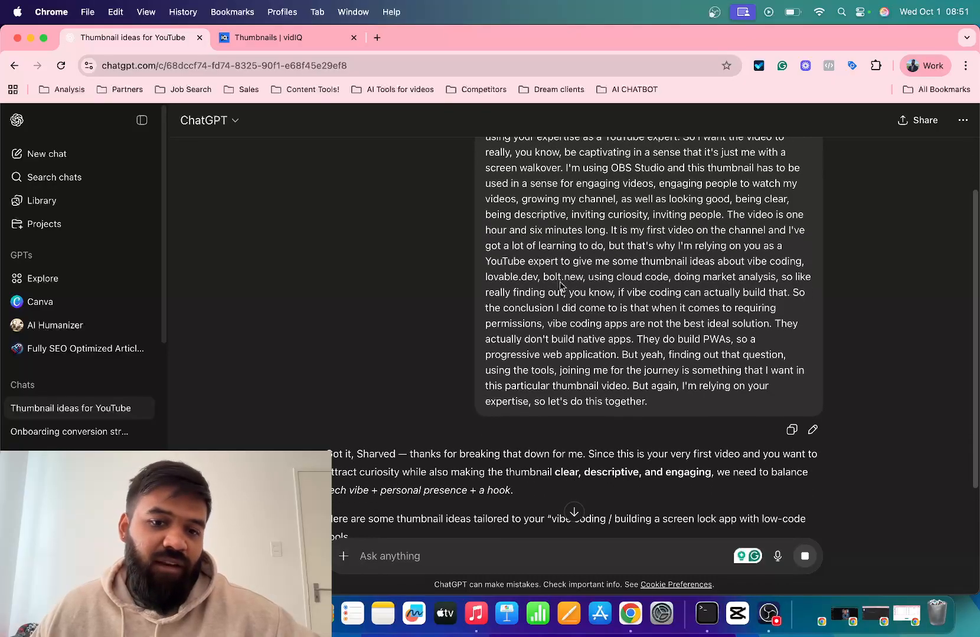
{"action": "scroll", "coordinate": [560, 282], "scroll_direction": "down", "scroll_amount": 5}
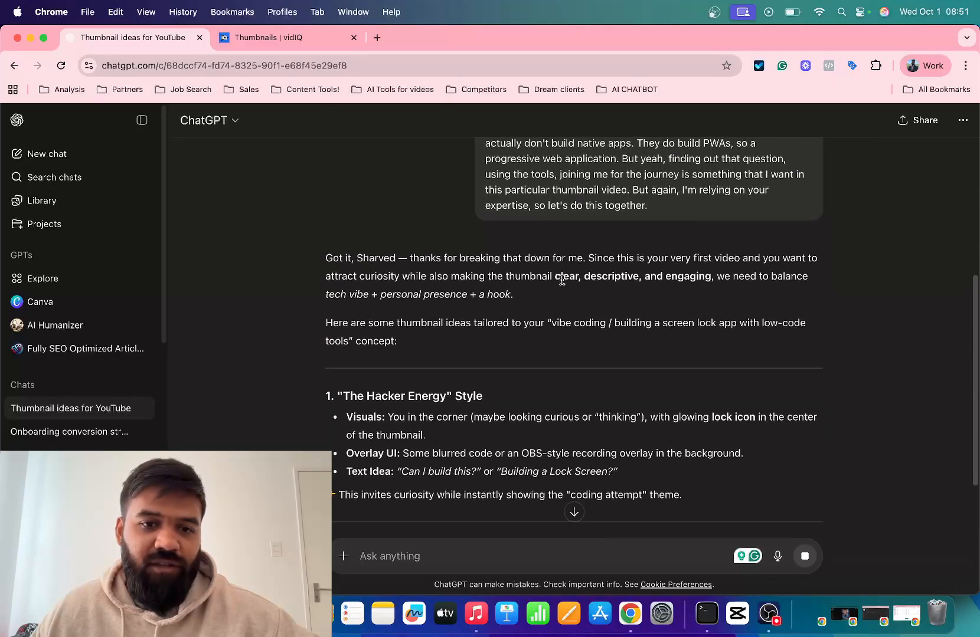
{"action": "scroll", "coordinate": [561, 281], "scroll_direction": "down", "scroll_amount": 2}
{"action": "scroll", "coordinate": [562, 283], "scroll_direction": "down", "scroll_amount": 2}
{"action": "scroll", "coordinate": [561, 281], "scroll_direction": "down", "scroll_amount": 1}
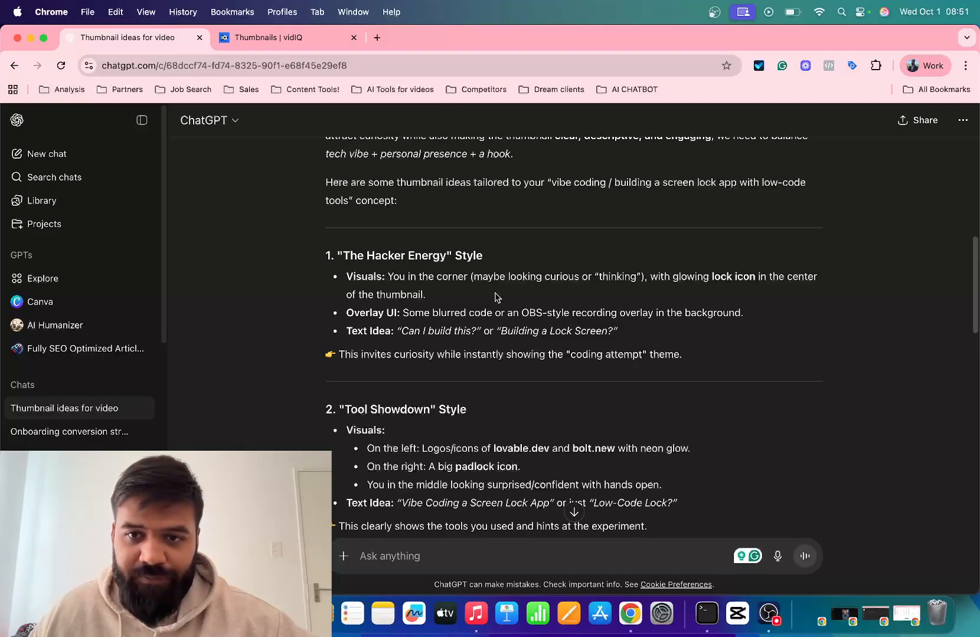
{"action": "scroll", "coordinate": [498, 298], "scroll_direction": "down", "scroll_amount": 1}
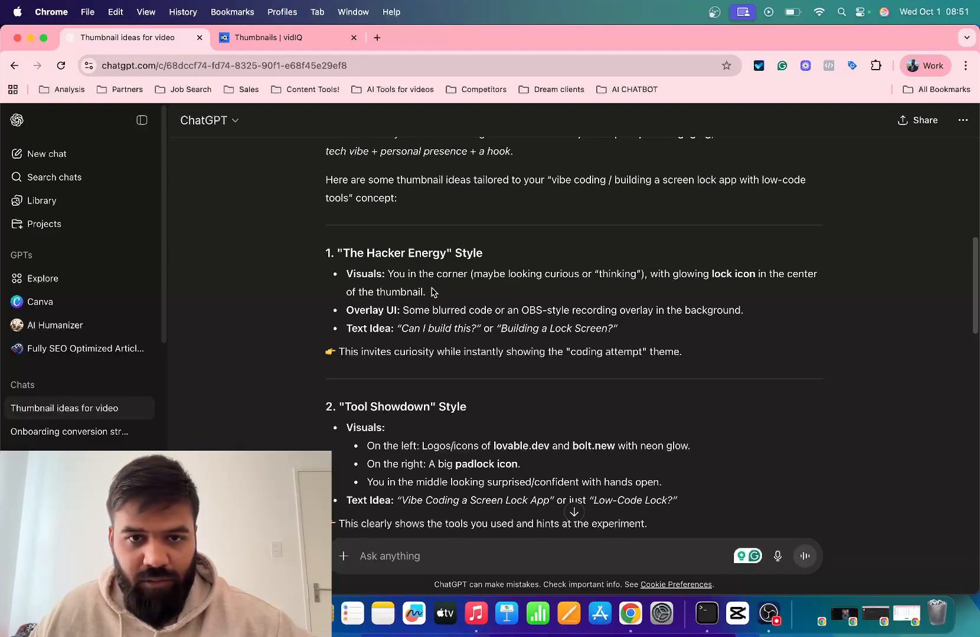
{"action": "scroll", "coordinate": [446, 285], "scroll_direction": "down", "scroll_amount": 1}
{"action": "scroll", "coordinate": [447, 285], "scroll_direction": "down", "scroll_amount": 2}
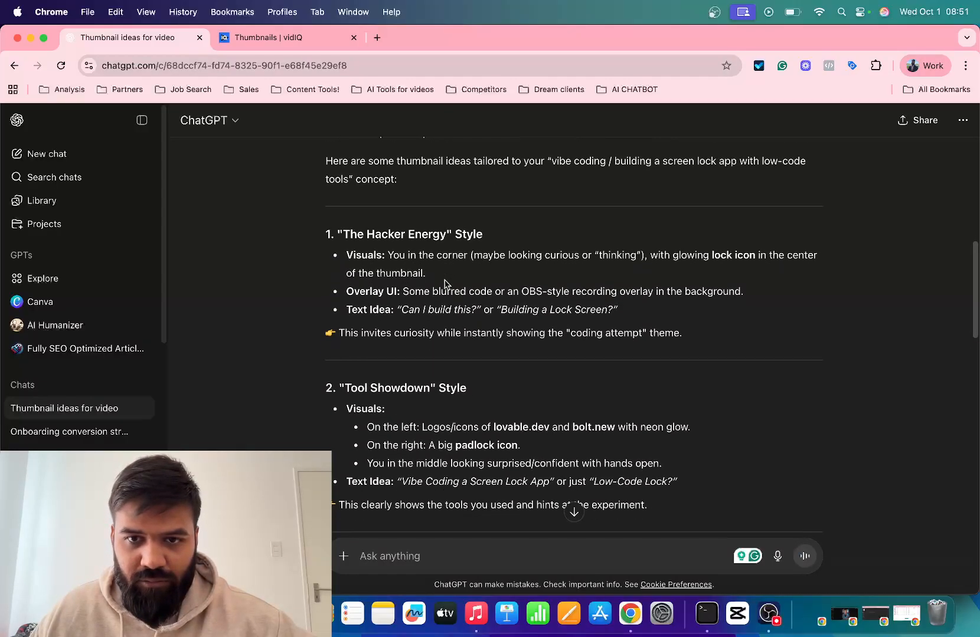
{"action": "scroll", "coordinate": [455, 282], "scroll_direction": "down", "scroll_amount": 2}
{"action": "scroll", "coordinate": [454, 282], "scroll_direction": "down", "scroll_amount": 2}
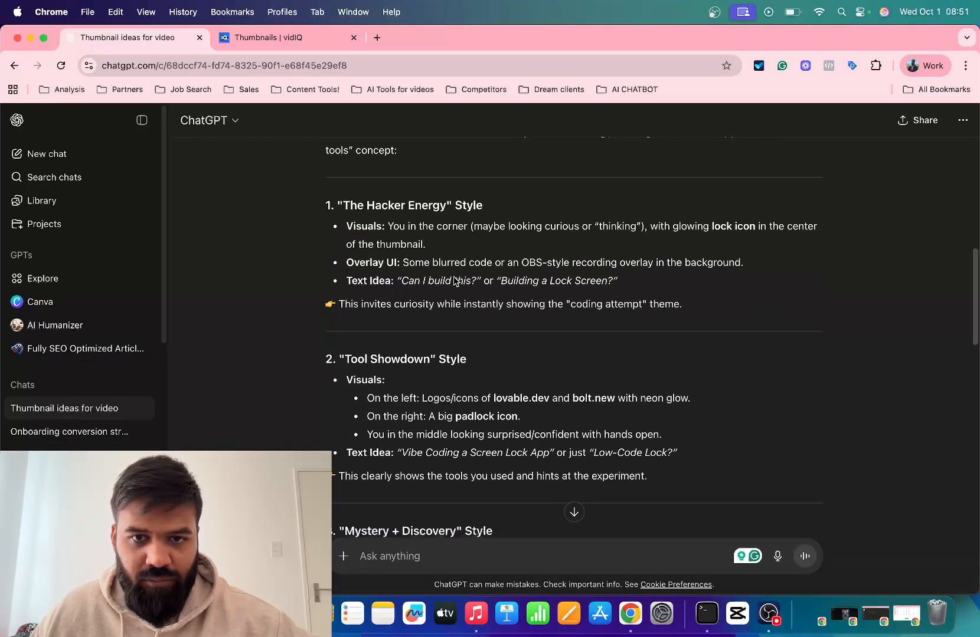
Compare the "Tool Showdown", "Mystery + Discovery" and "Market Analysis Journey" thumbnail ideas, including their visuals and text suggestions.
{"action": "scroll", "coordinate": [454, 277], "scroll_direction": "down", "scroll_amount": 5}
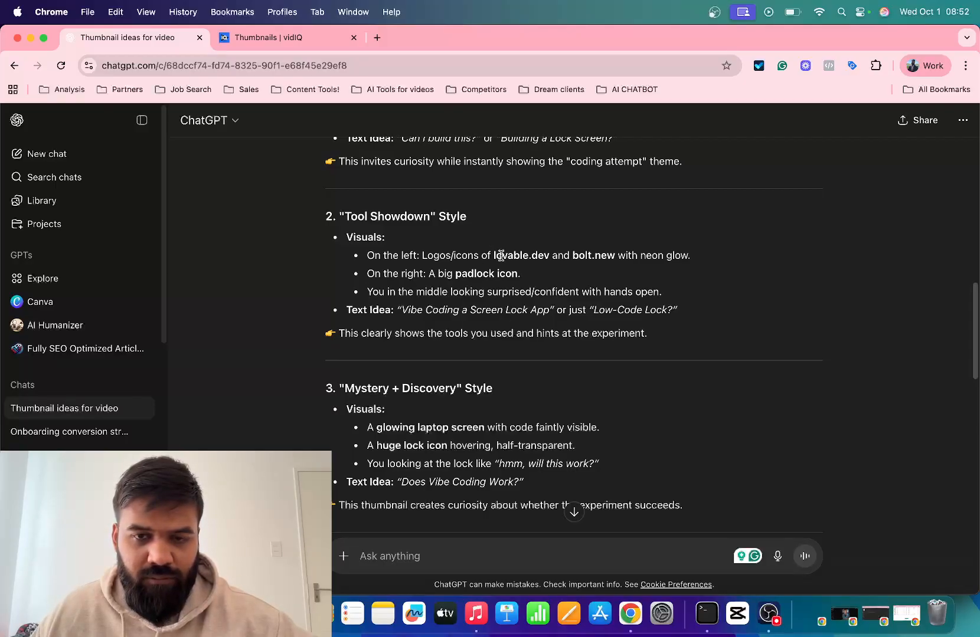
{"action": "scroll", "coordinate": [501, 255], "scroll_direction": "down", "scroll_amount": 3}
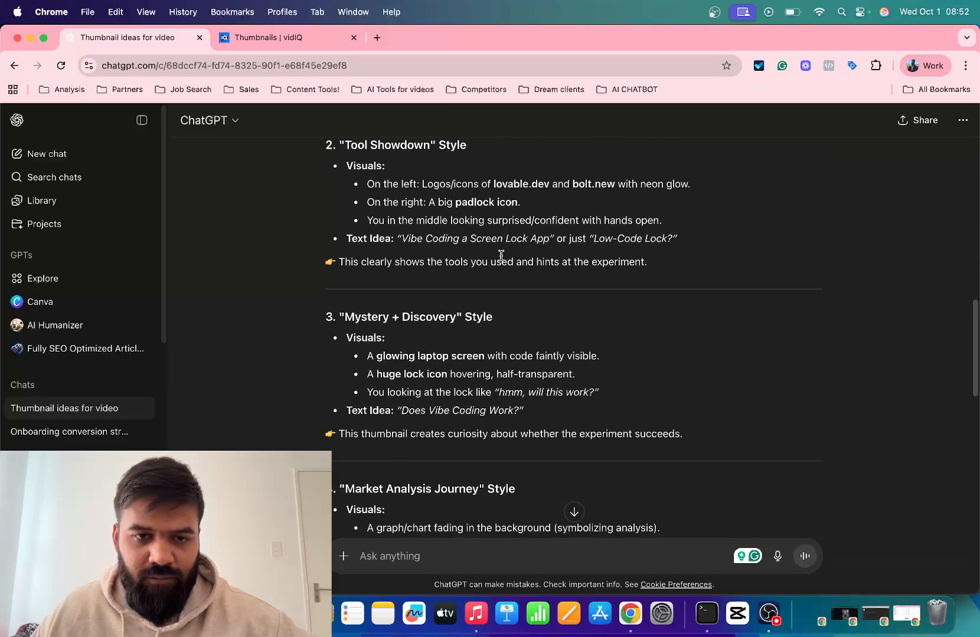
{"action": "scroll", "coordinate": [501, 255], "scroll_direction": "down", "scroll_amount": 2}
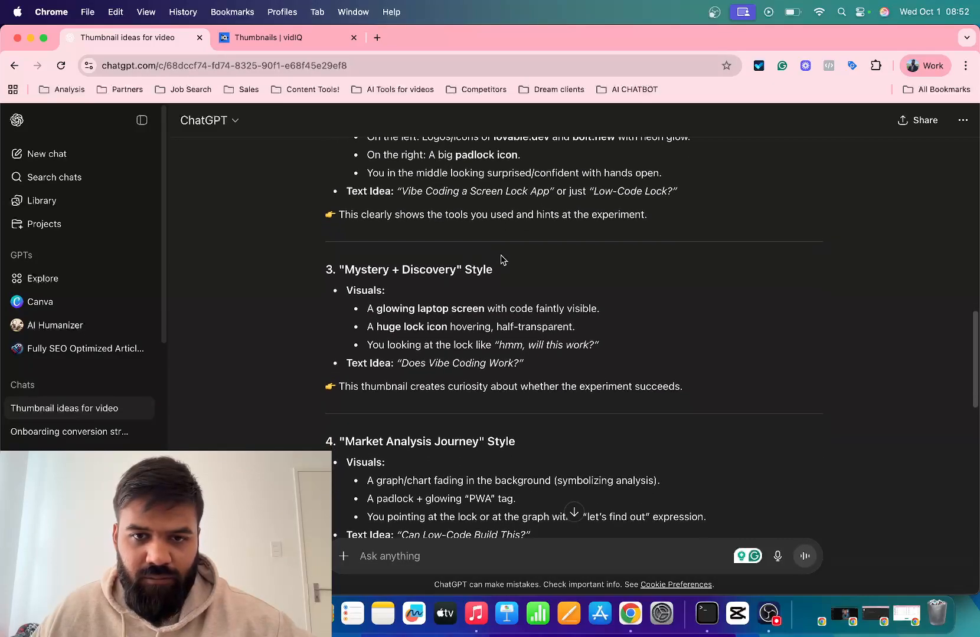
{"action": "scroll", "coordinate": [501, 259], "scroll_direction": "down", "scroll_amount": 1}
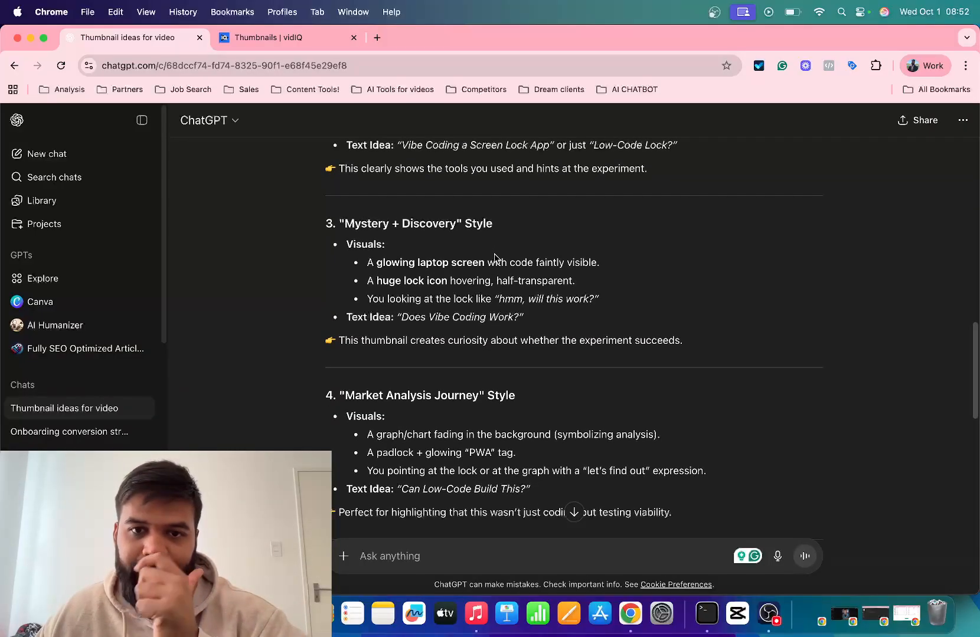
{"action": "scroll", "coordinate": [481, 259], "scroll_direction": "down", "scroll_amount": 1}
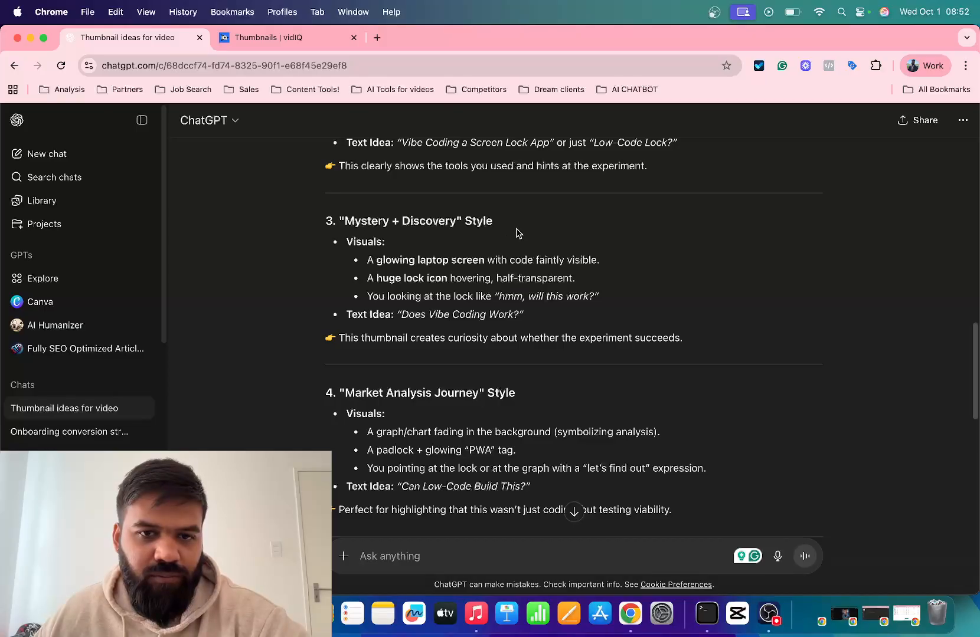
{"action": "scroll", "coordinate": [517, 232], "scroll_direction": "down", "scroll_amount": 3}
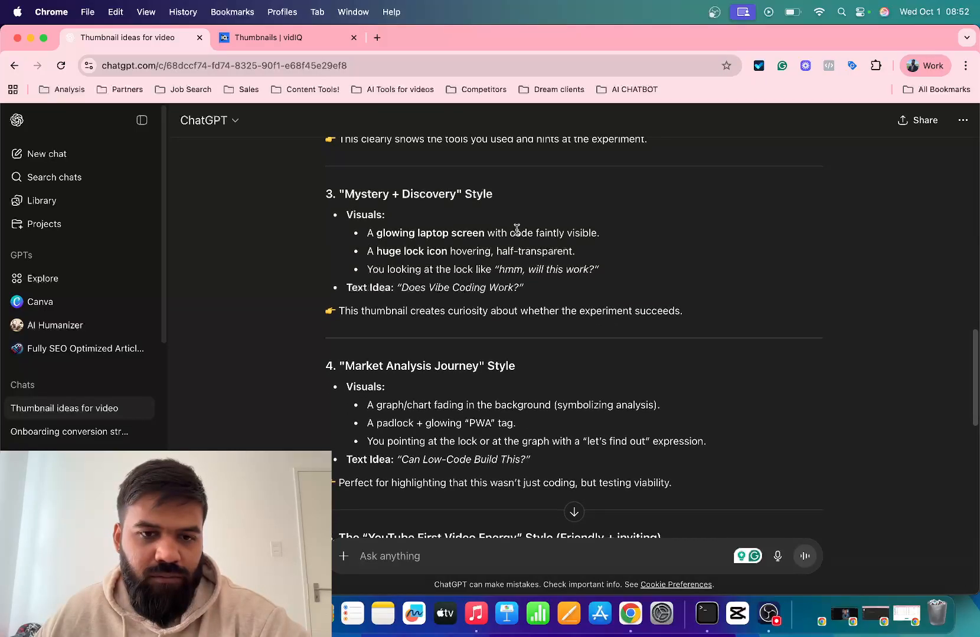
{"action": "scroll", "coordinate": [517, 231], "scroll_direction": "down", "scroll_amount": 5}
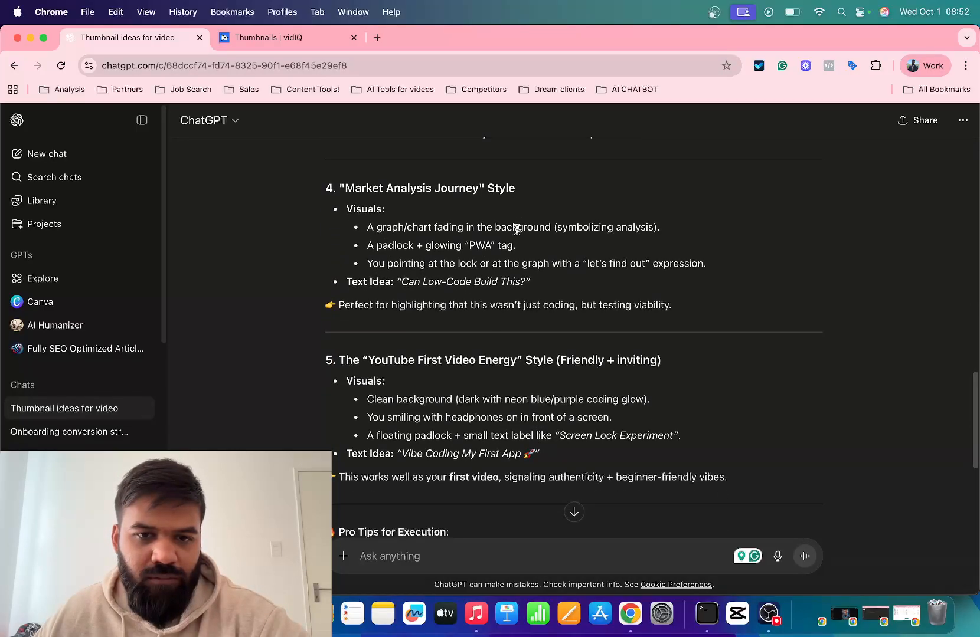
{"action": "scroll", "coordinate": [517, 230], "scroll_direction": "down", "scroll_amount": 1}
{"action": "scroll", "coordinate": [515, 230], "scroll_direction": "up", "scroll_amount": 14}
{"action": "scroll", "coordinate": [516, 232], "scroll_direction": "down", "scroll_amount": 5}
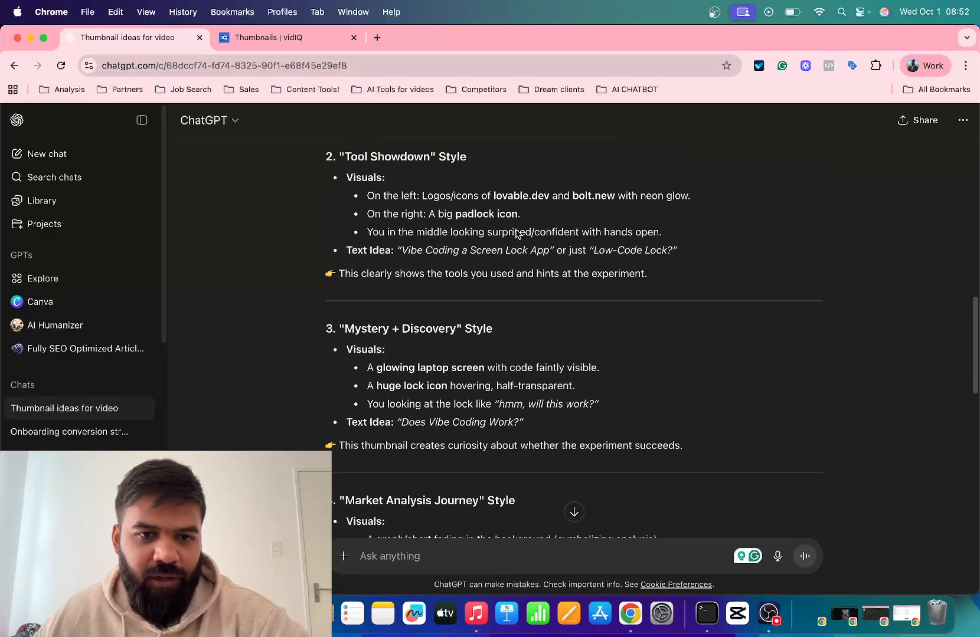
{"action": "scroll", "coordinate": [517, 234], "scroll_direction": "down", "scroll_amount": 6}
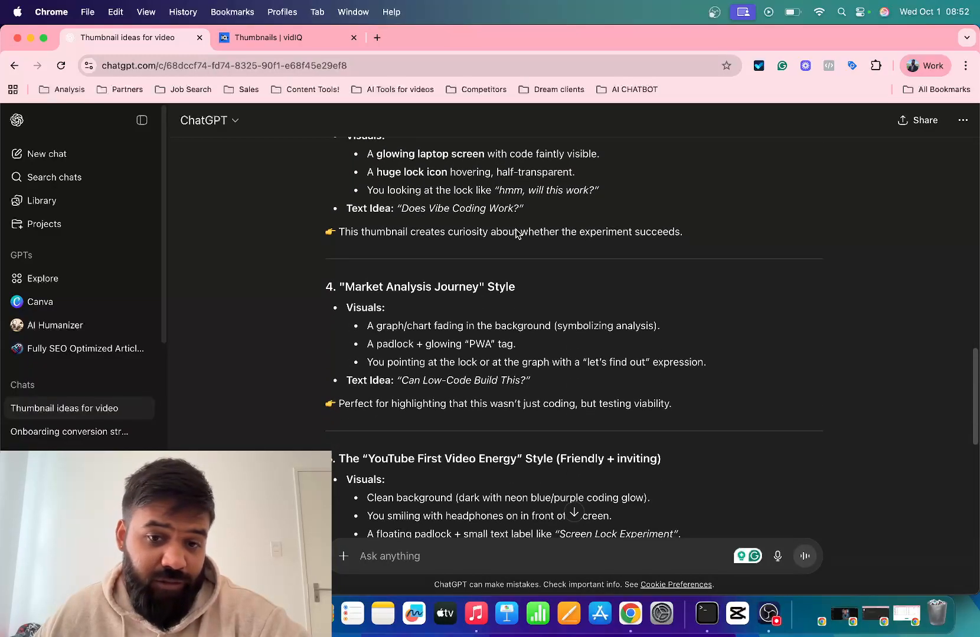
{"action": "scroll", "coordinate": [516, 233], "scroll_direction": "down", "scroll_amount": 1}
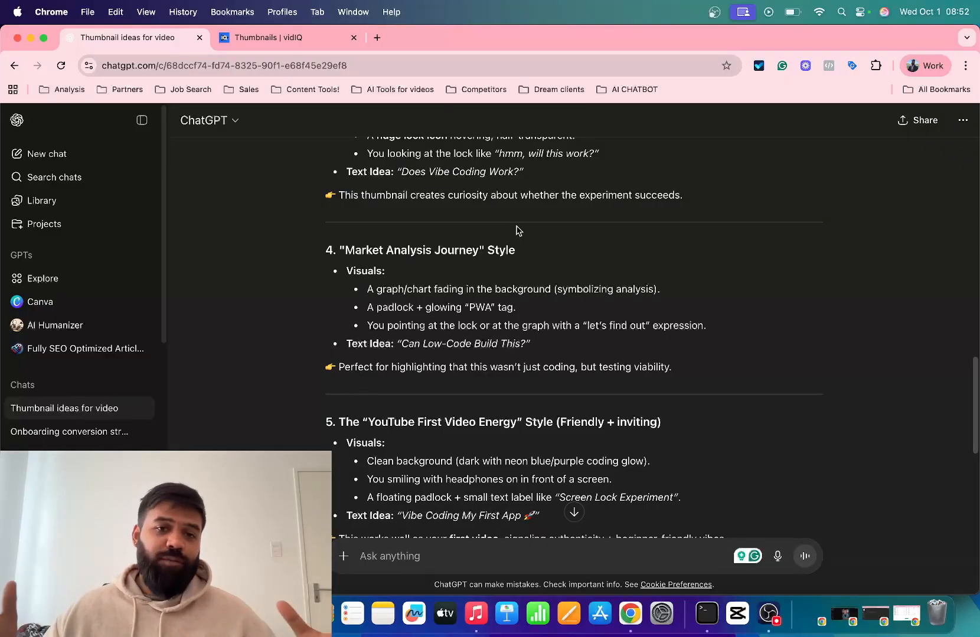
{"action": "scroll", "coordinate": [548, 304], "scroll_direction": "down", "scroll_amount": 1}
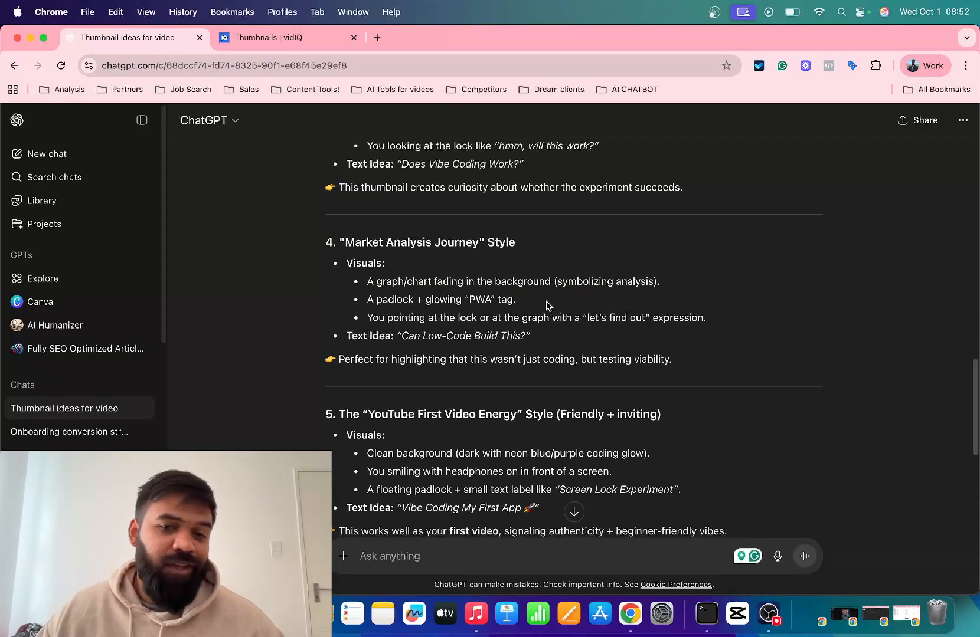
Read the "YouTube First Video Energy" idea, the execution tips and the closing question, rechecking the earlier styles.
{"action": "scroll", "coordinate": [503, 292], "scroll_direction": "down", "scroll_amount": 3}
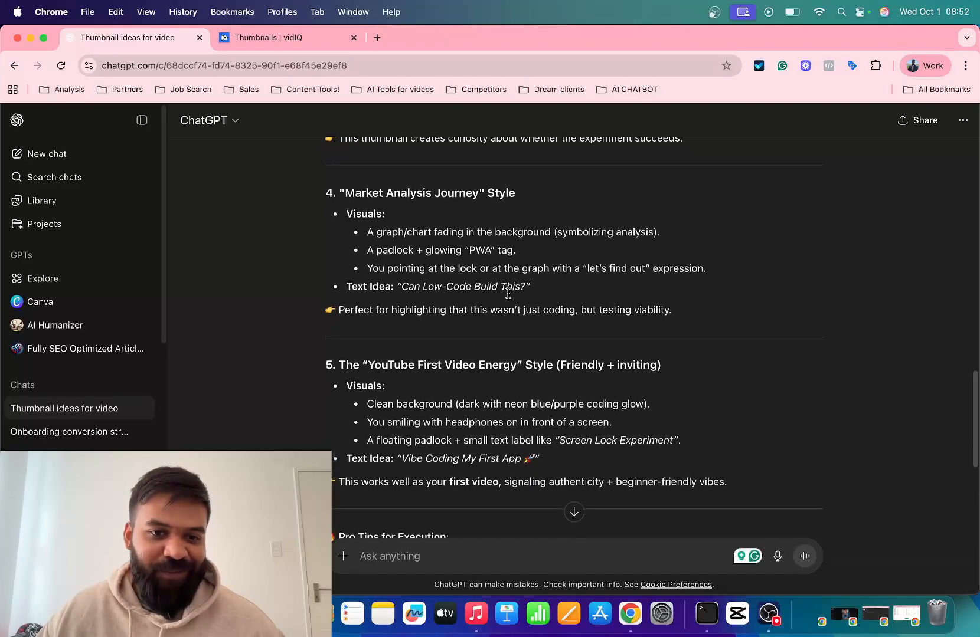
{"action": "scroll", "coordinate": [508, 295], "scroll_direction": "down", "scroll_amount": 2}
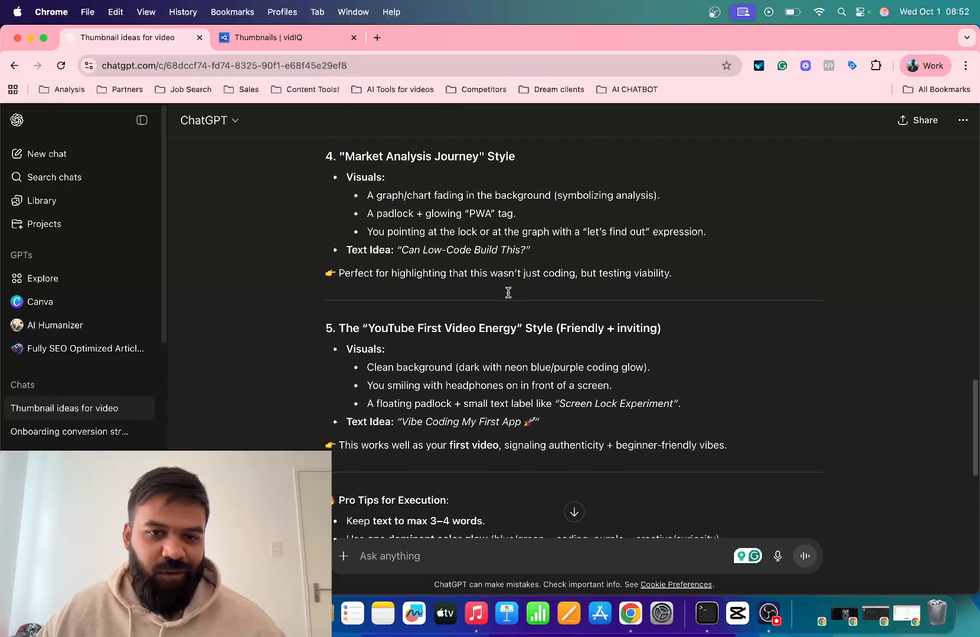
{"action": "scroll", "coordinate": [509, 296], "scroll_direction": "down", "scroll_amount": 3}
{"action": "scroll", "coordinate": [510, 296], "scroll_direction": "down", "scroll_amount": 8}
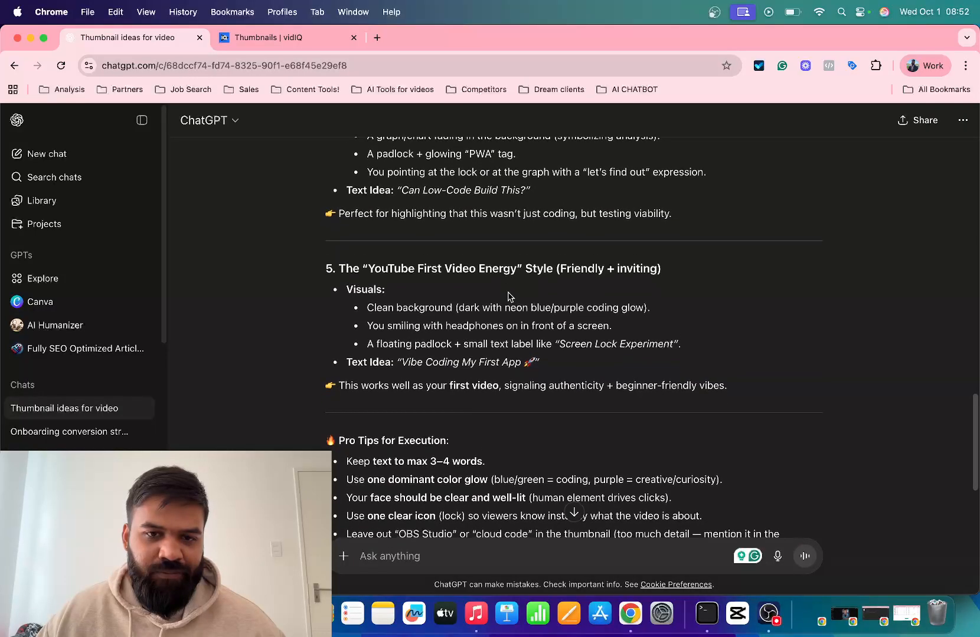
{"action": "scroll", "coordinate": [510, 296], "scroll_direction": "down", "scroll_amount": 4}
{"action": "scroll", "coordinate": [508, 293], "scroll_direction": "down", "scroll_amount": 1}
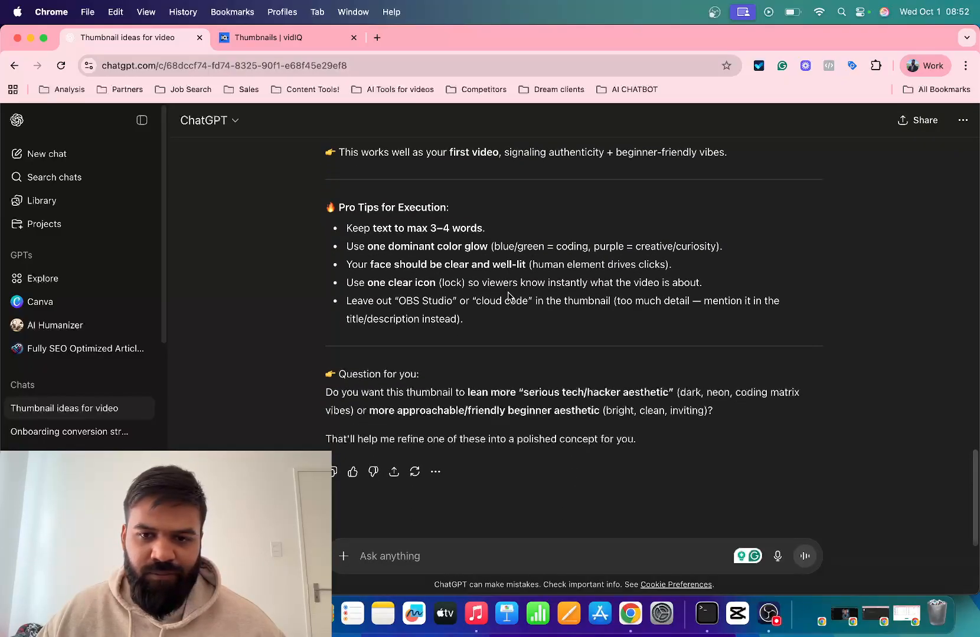
{"action": "scroll", "coordinate": [508, 295], "scroll_direction": "up", "scroll_amount": 20}
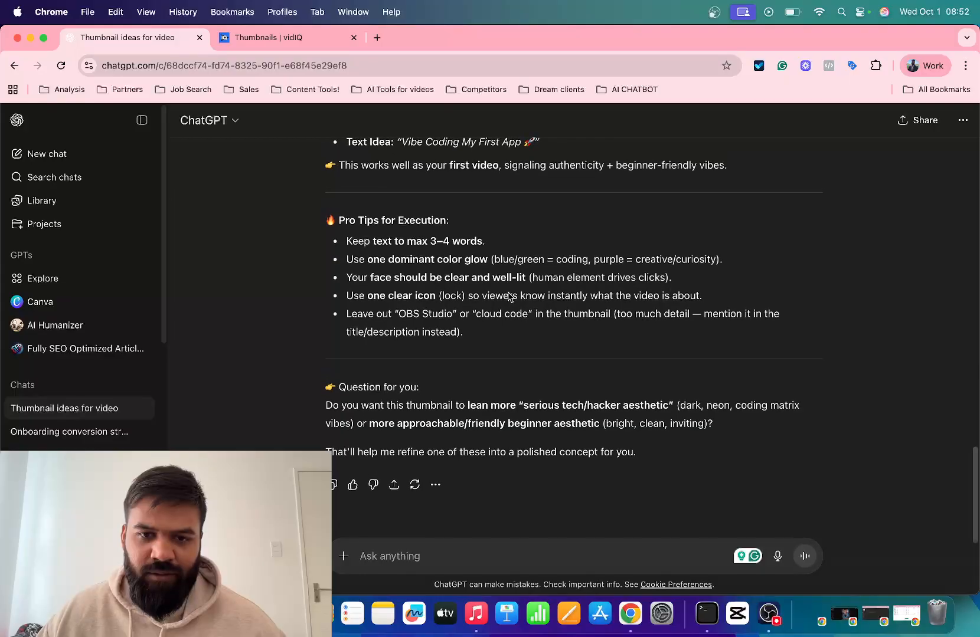
{"action": "scroll", "coordinate": [508, 292], "scroll_direction": "up", "scroll_amount": 5}
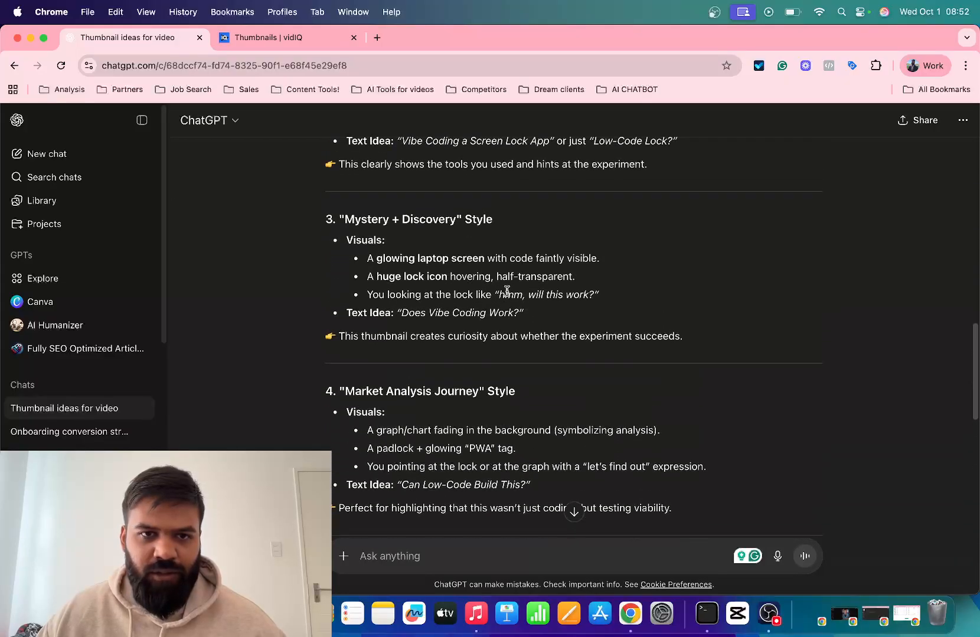
{"action": "scroll", "coordinate": [562, 308], "scroll_direction": "down", "scroll_amount": 15}
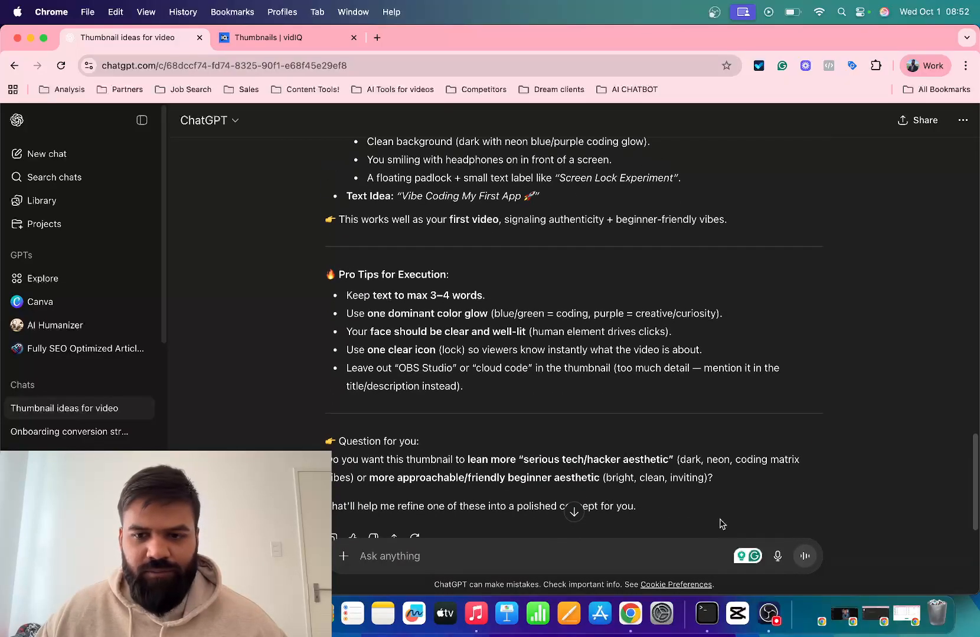
Dictate a reply choosing the mystery and discovery style blended with the tool showdown's lovable.dev and bolt.new logos, asking whether to upload reference images.
{"action": "left_click", "coordinate": [777, 556]}
{"action": "scroll", "coordinate": [517, 294], "scroll_direction": "up", "scroll_amount": 20}
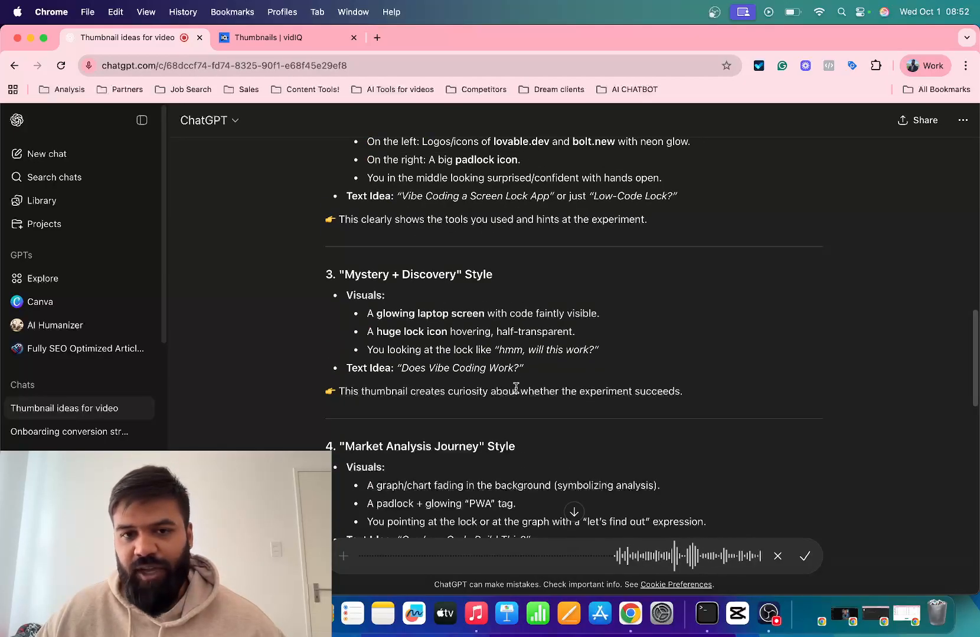
{"action": "scroll", "coordinate": [497, 341], "scroll_direction": "up", "scroll_amount": 6}
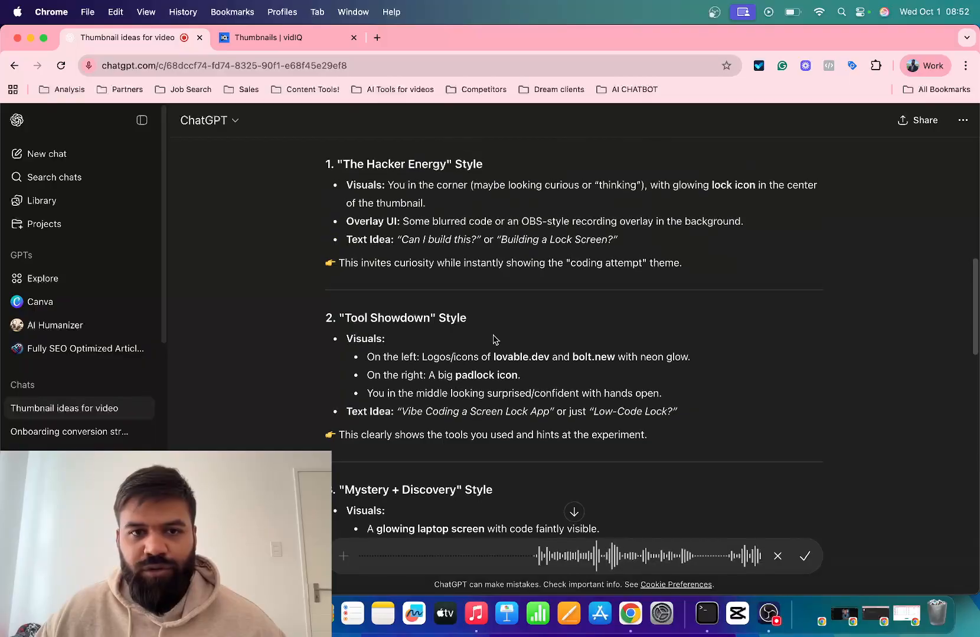
{"action": "scroll", "coordinate": [502, 339], "scroll_direction": "down", "scroll_amount": 2}
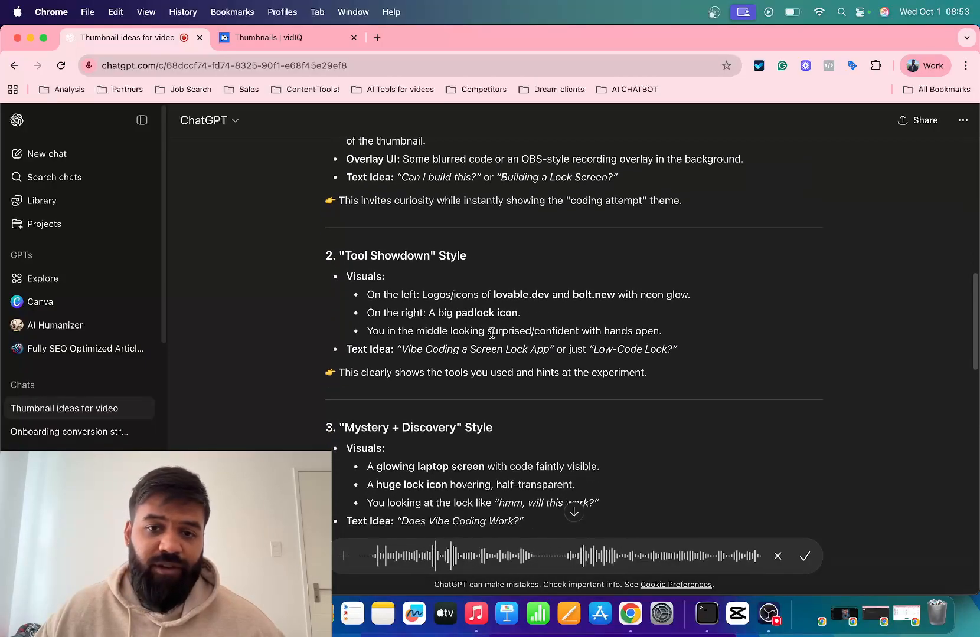
{"action": "scroll", "coordinate": [489, 330], "scroll_direction": "down", "scroll_amount": 1}
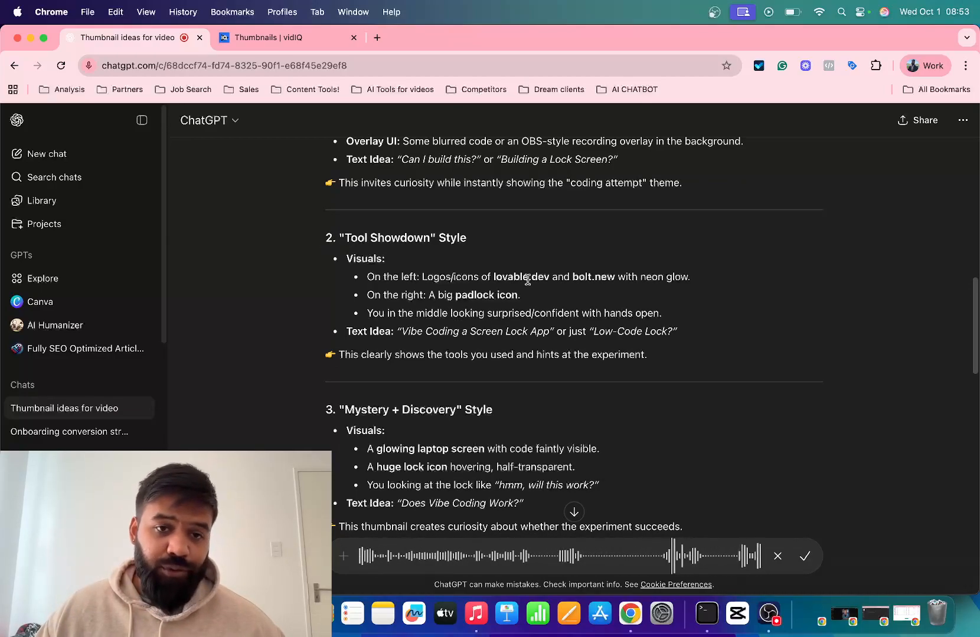
{"action": "scroll", "coordinate": [508, 295], "scroll_direction": "down", "scroll_amount": 5}
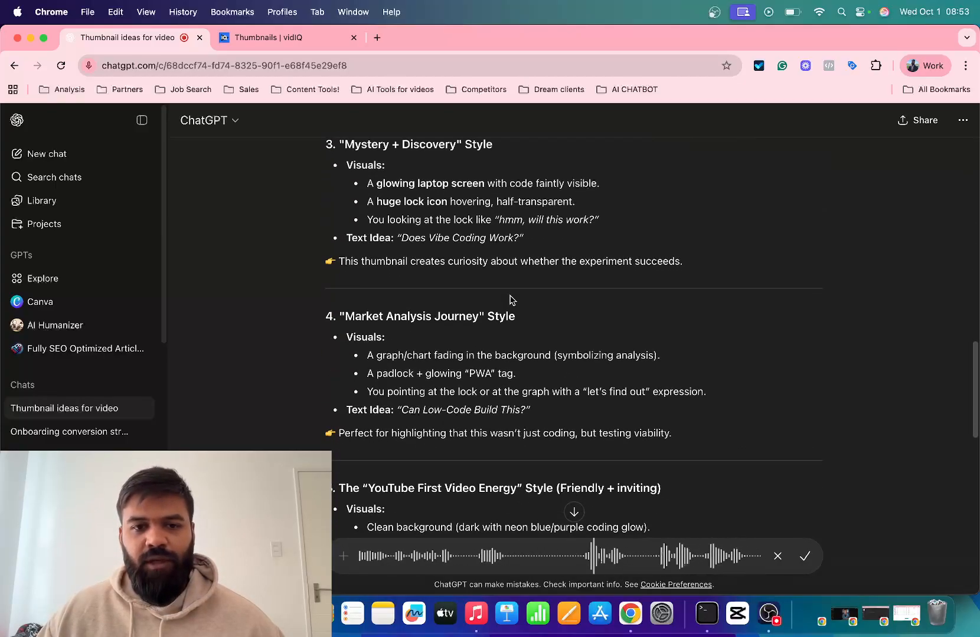
{"action": "scroll", "coordinate": [510, 298], "scroll_direction": "down", "scroll_amount": 2}
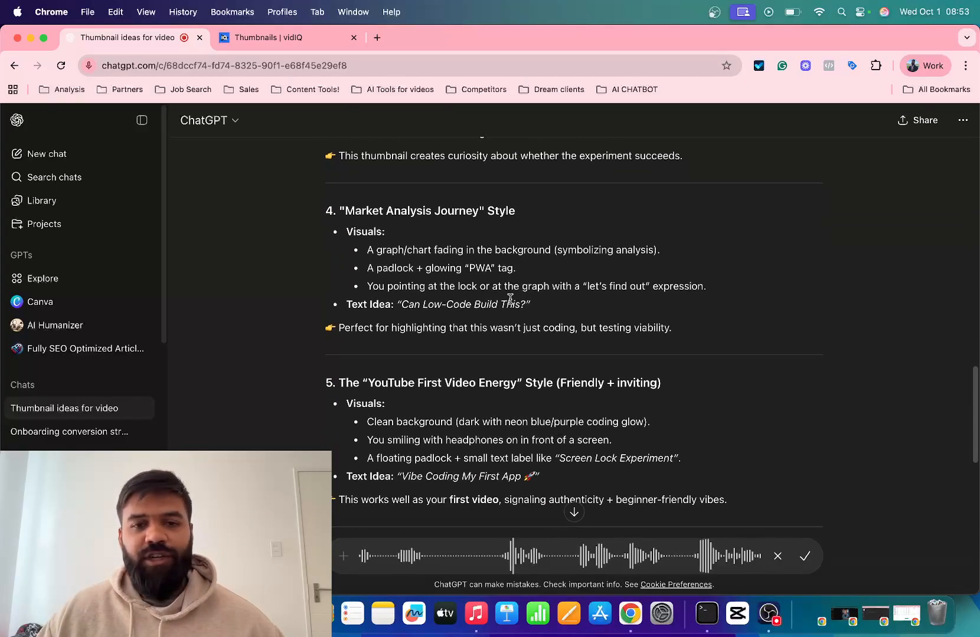
{"action": "scroll", "coordinate": [508, 300], "scroll_direction": "down", "scroll_amount": 2}
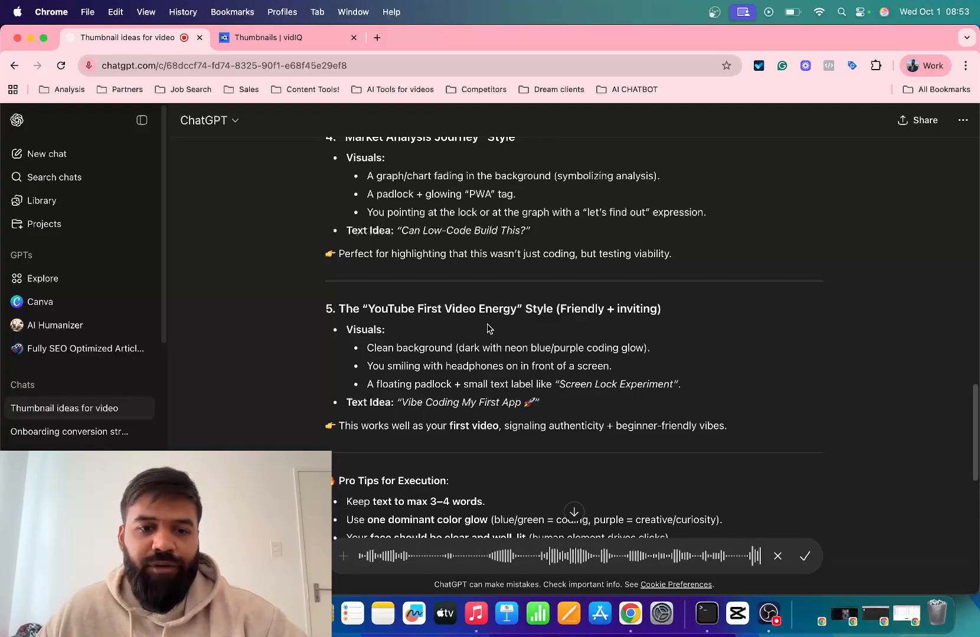
{"action": "scroll", "coordinate": [550, 342], "scroll_direction": "down", "scroll_amount": 3}
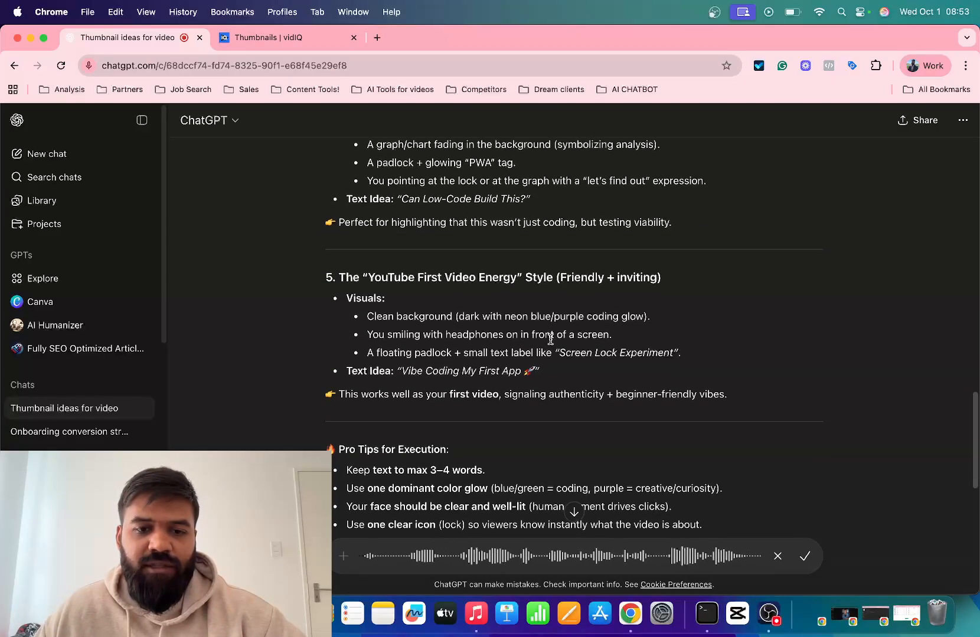
{"action": "scroll", "coordinate": [550, 343], "scroll_direction": "down", "scroll_amount": 5}
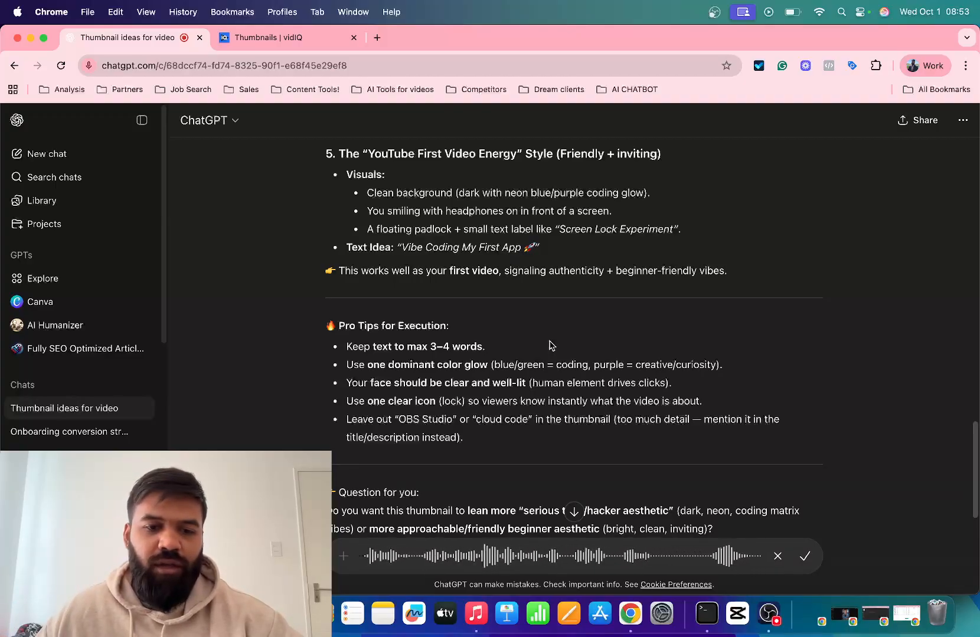
{"action": "scroll", "coordinate": [501, 295], "scroll_direction": "down", "scroll_amount": 5}
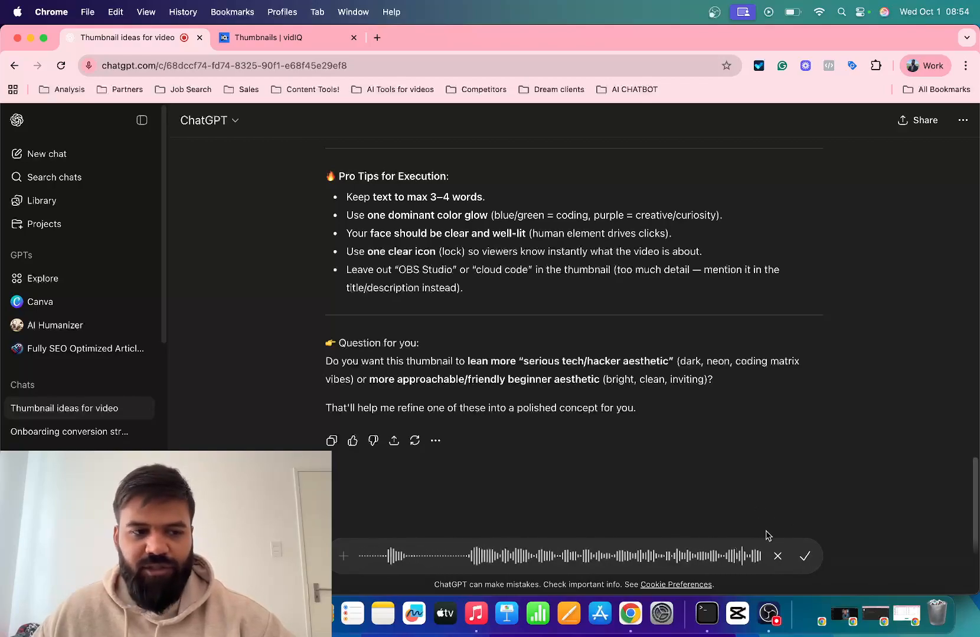
{"action": "left_click", "coordinate": [801, 558]}
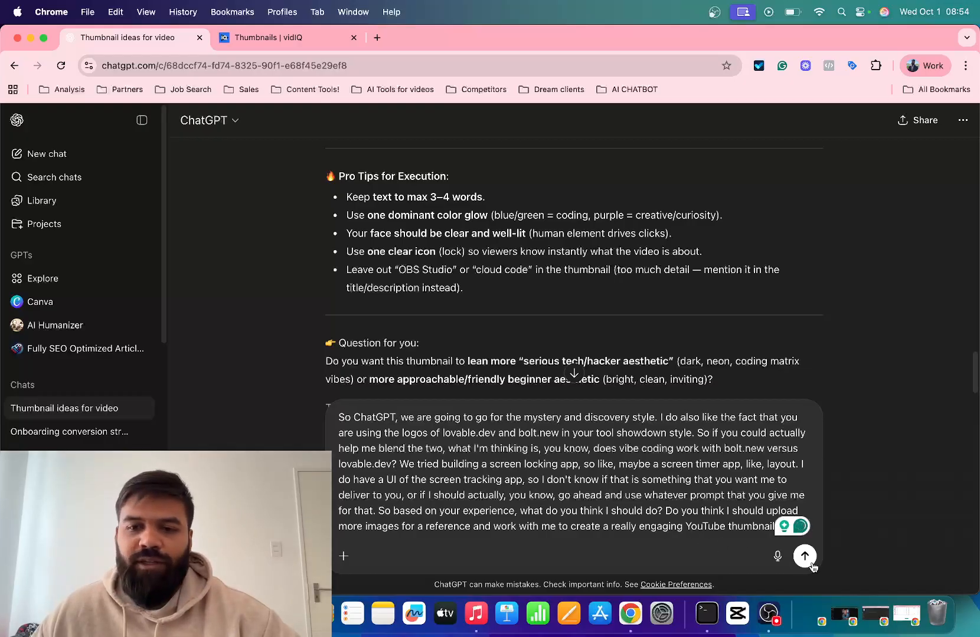
Send the reply and read ChatGPT's reasons for blending the two styles and its advice about the UI mockup.
{"action": "left_click", "coordinate": [811, 563]}
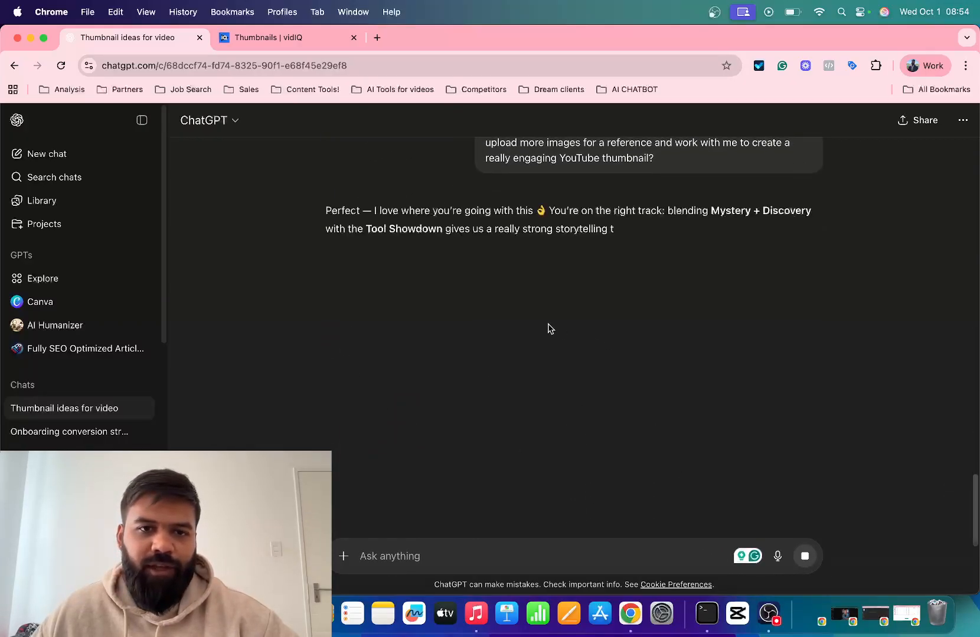
{"action": "scroll", "coordinate": [551, 338], "scroll_direction": "down", "scroll_amount": 1}
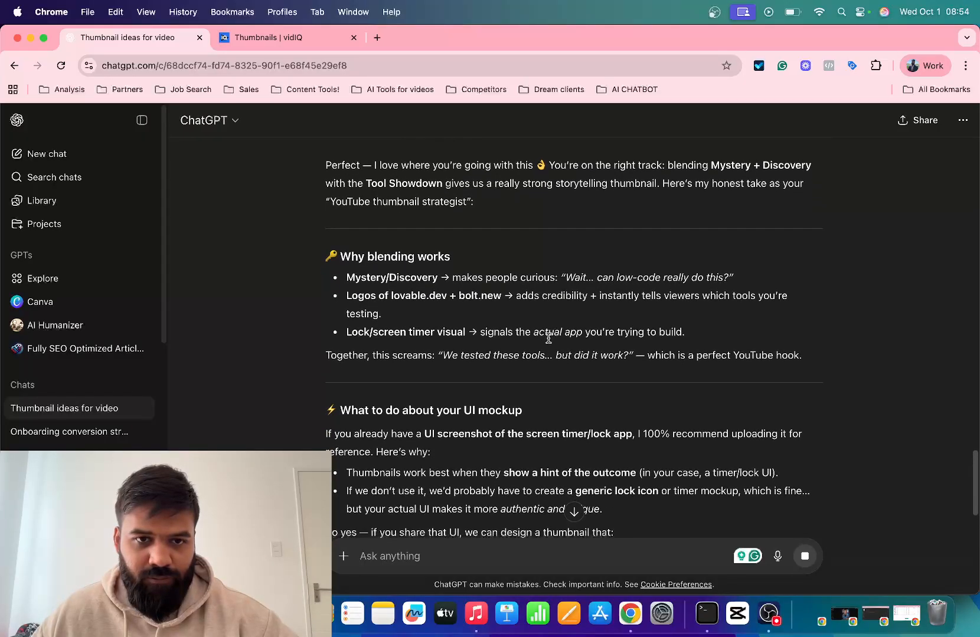
{"action": "scroll", "coordinate": [548, 340], "scroll_direction": "down", "scroll_amount": 2}
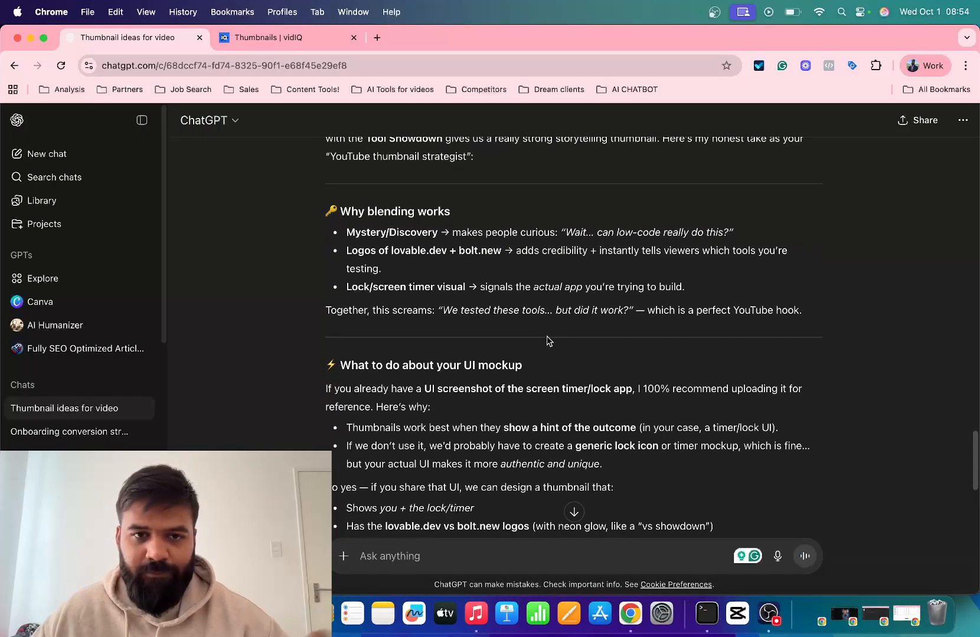
{"action": "scroll", "coordinate": [547, 339], "scroll_direction": "down", "scroll_amount": 2}
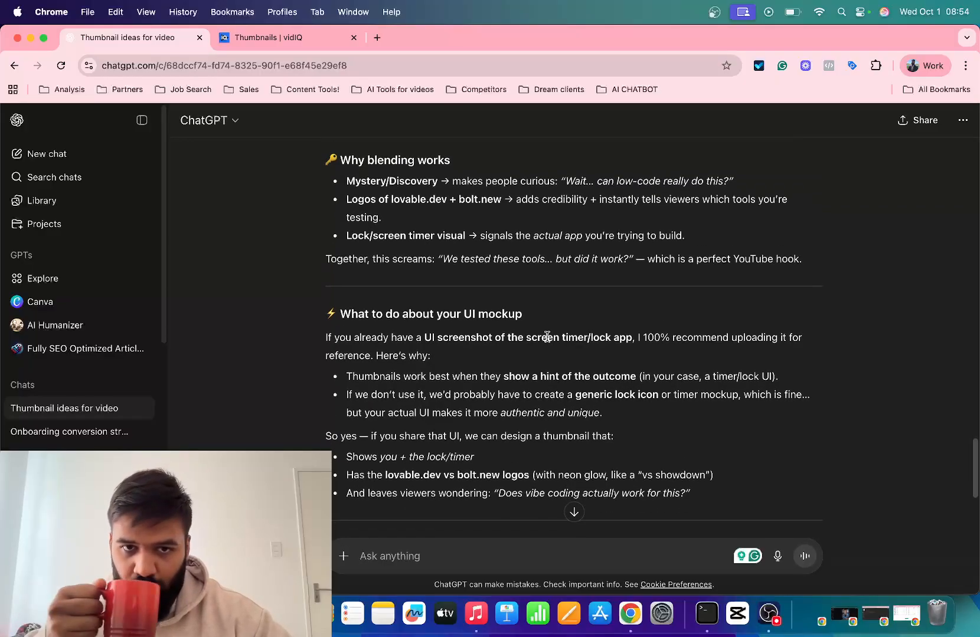
{"action": "scroll", "coordinate": [547, 337], "scroll_direction": "down", "scroll_amount": 1}
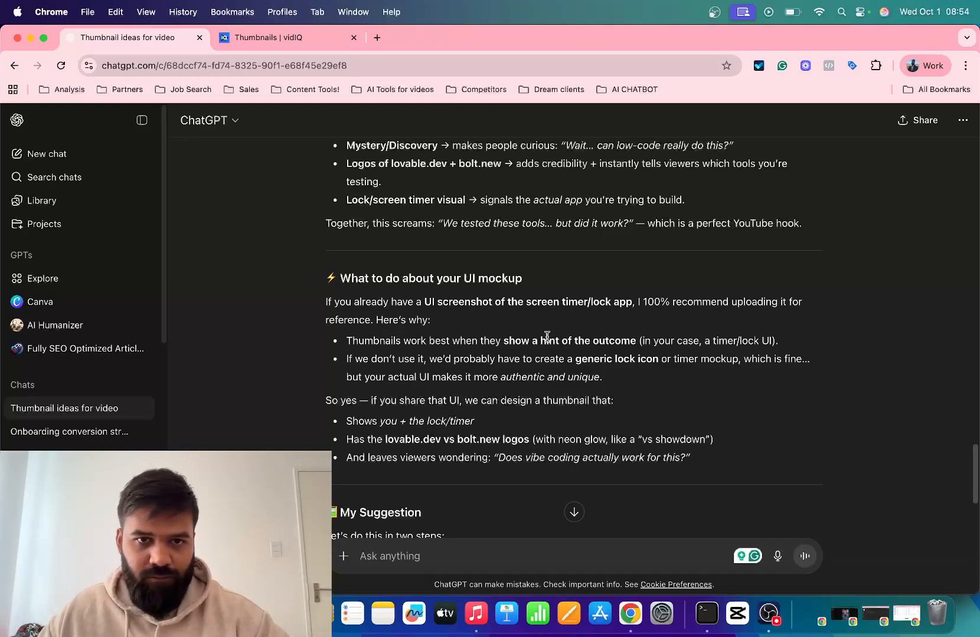
{"action": "scroll", "coordinate": [547, 336], "scroll_direction": "down", "scroll_amount": 2}
{"action": "scroll", "coordinate": [496, 348], "scroll_direction": "down", "scroll_amount": 1}
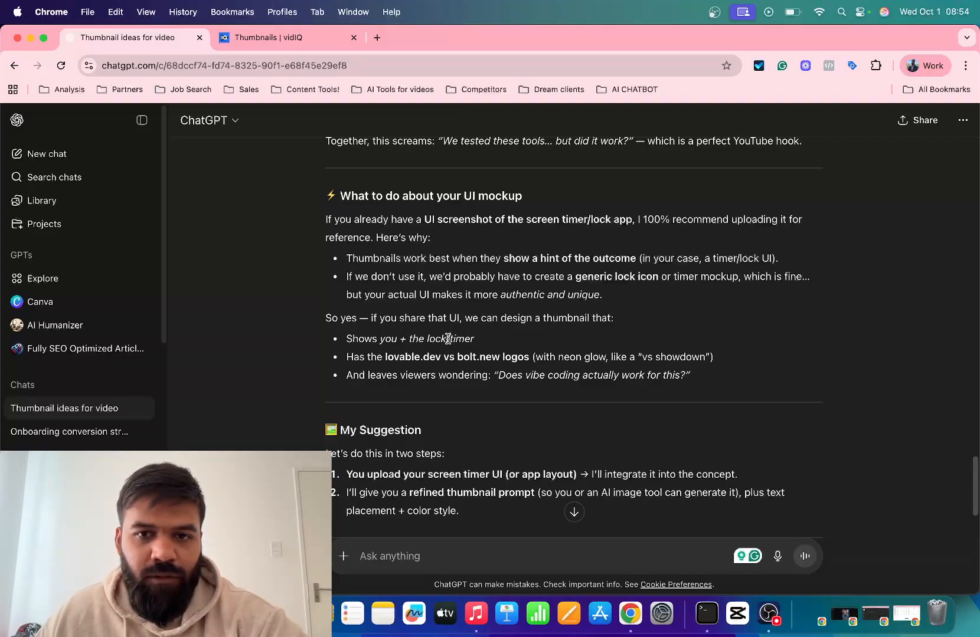
Read ChatGPT's two-step suggestion, its advice on uploading the UI screenshot and the closing question about a layout sketch.
{"action": "scroll", "coordinate": [448, 339], "scroll_direction": "down", "scroll_amount": 1}
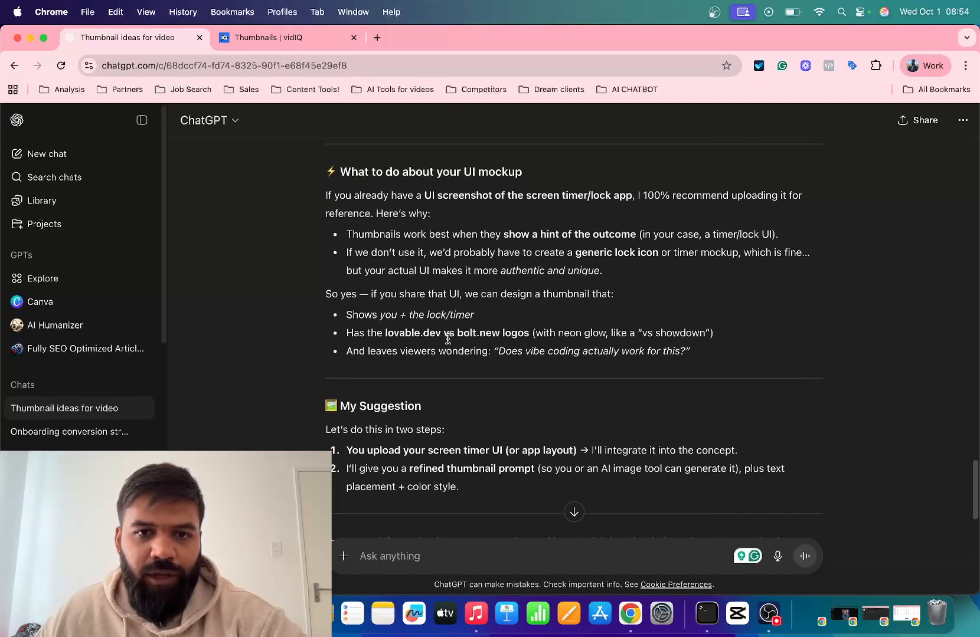
{"action": "scroll", "coordinate": [448, 338], "scroll_direction": "down", "scroll_amount": 1}
{"action": "scroll", "coordinate": [448, 342], "scroll_direction": "down", "scroll_amount": 3}
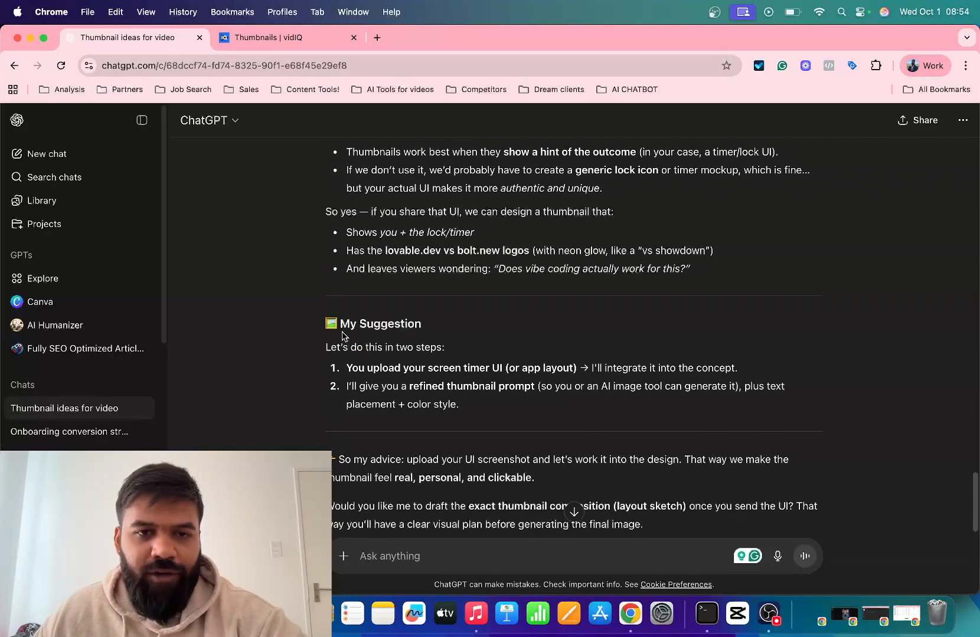
{"action": "scroll", "coordinate": [350, 336], "scroll_direction": "down", "scroll_amount": 4}
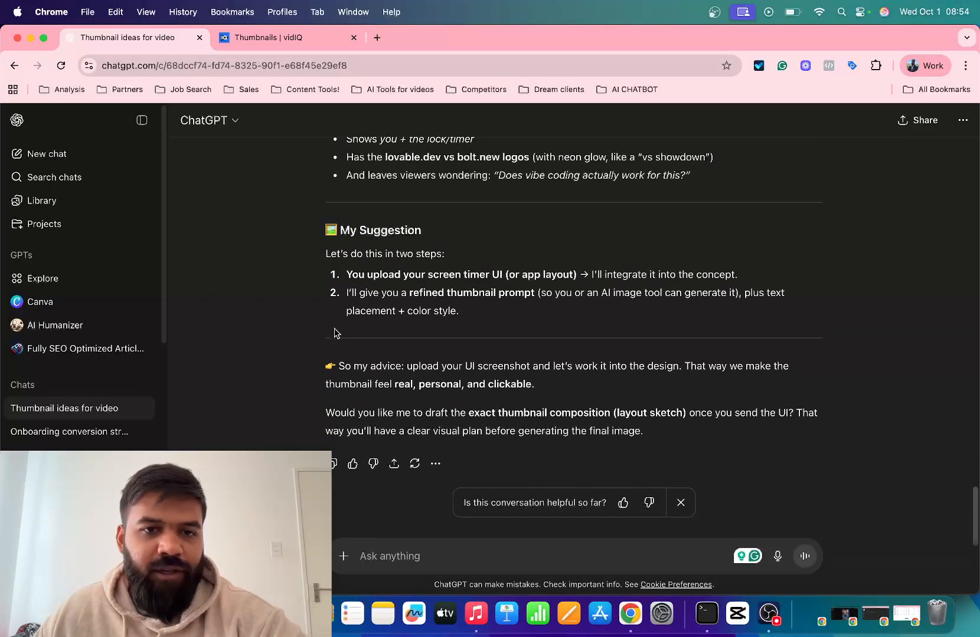
{"action": "scroll", "coordinate": [395, 320], "scroll_direction": "up", "scroll_amount": 5}
{"action": "scroll", "coordinate": [395, 320], "scroll_direction": "down", "scroll_amount": 1}
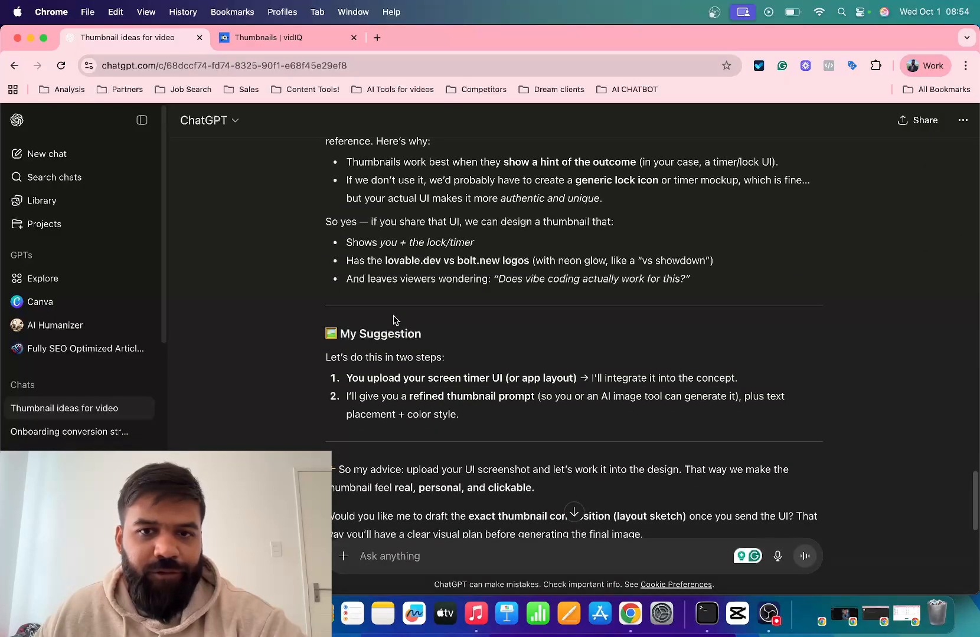
{"action": "scroll", "coordinate": [394, 320], "scroll_direction": "down", "scroll_amount": 2}
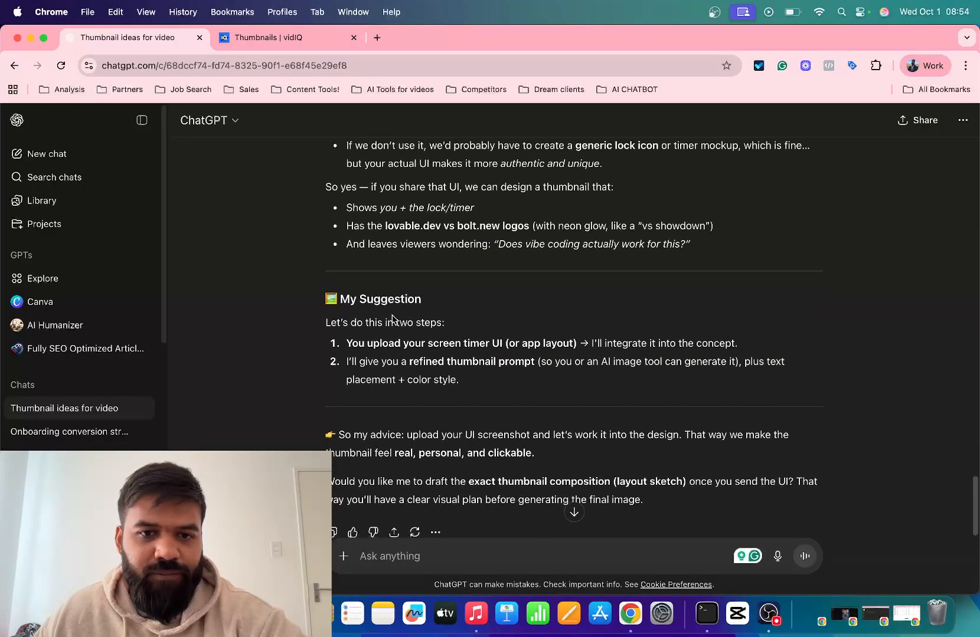
{"action": "scroll", "coordinate": [394, 320], "scroll_direction": "down", "scroll_amount": 3}
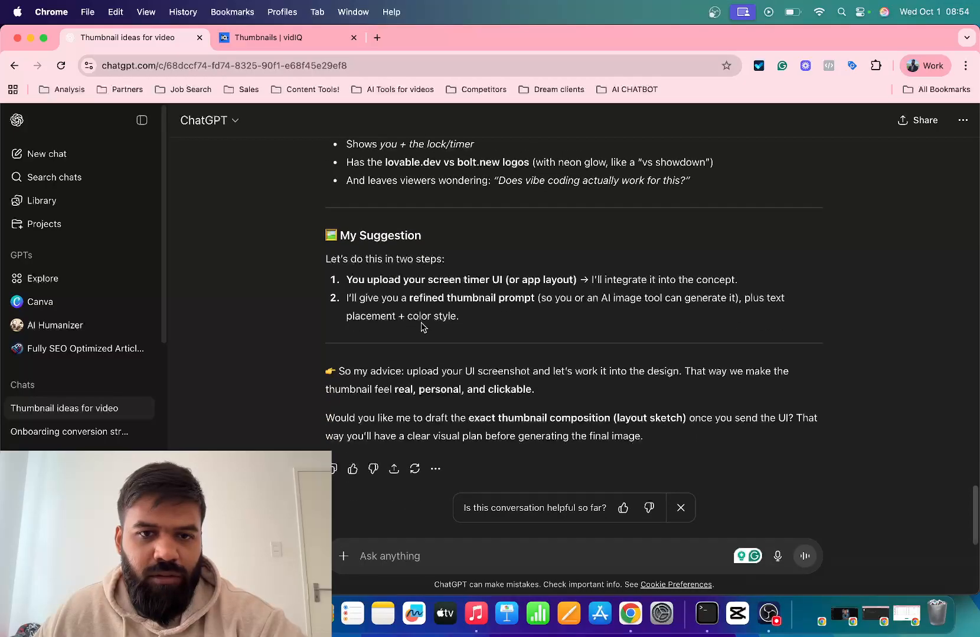
{"action": "scroll", "coordinate": [451, 333], "scroll_direction": "down", "scroll_amount": 2}
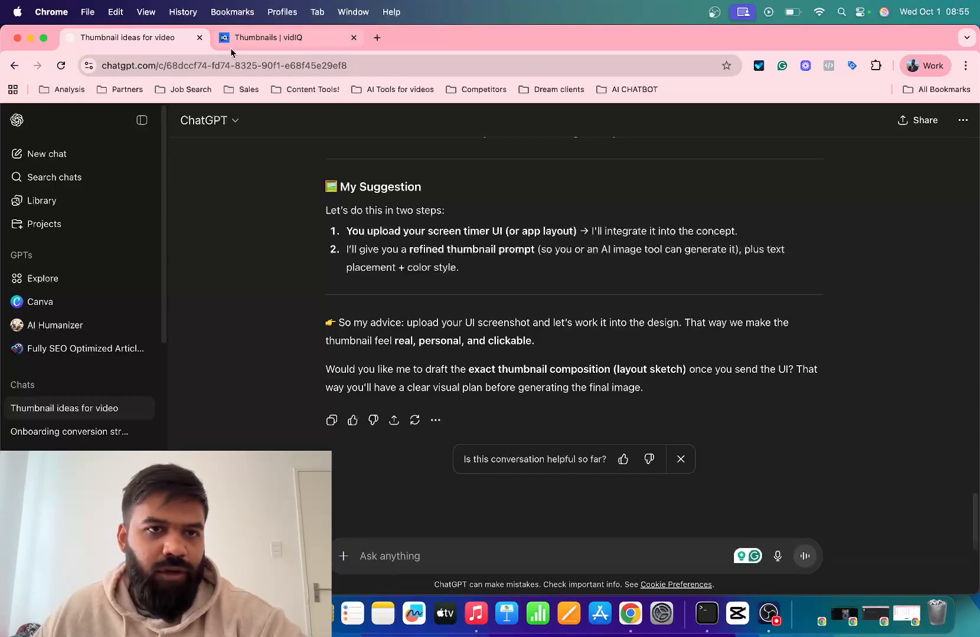
Open the Lovable website in a new browser tab using the address loveable.dev.
{"action": "left_click", "coordinate": [385, 40]}
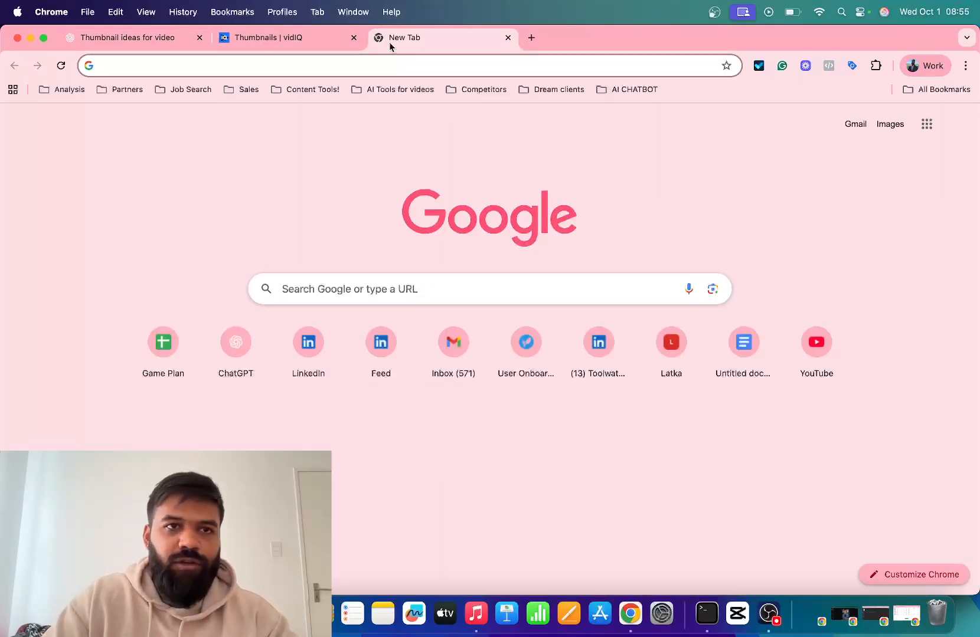
{"action": "type", "text": "loveable.dev"}
{"action": "key", "text": "Return"}
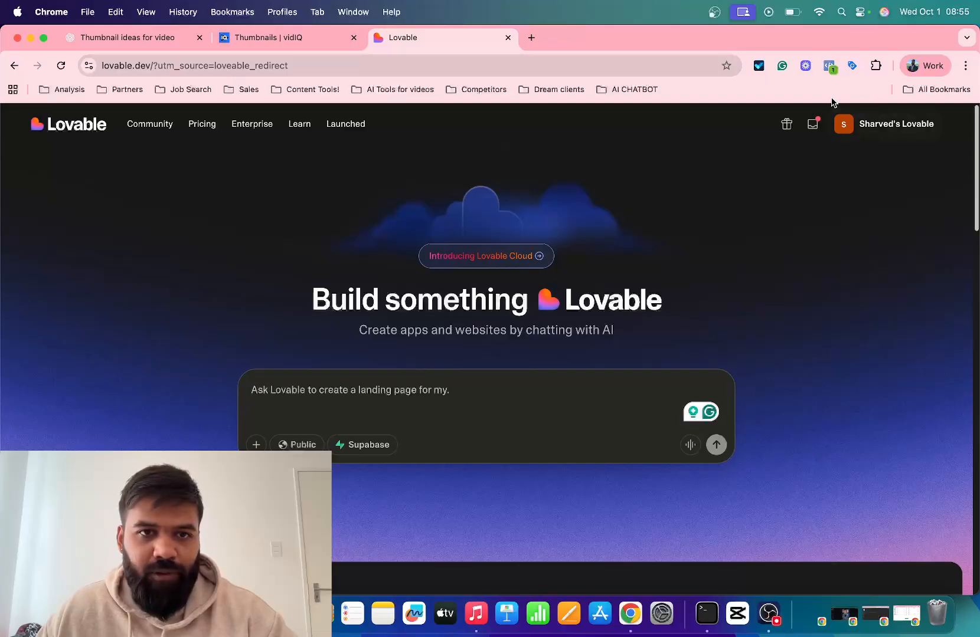
{"action": "left_click", "coordinate": [812, 126]}
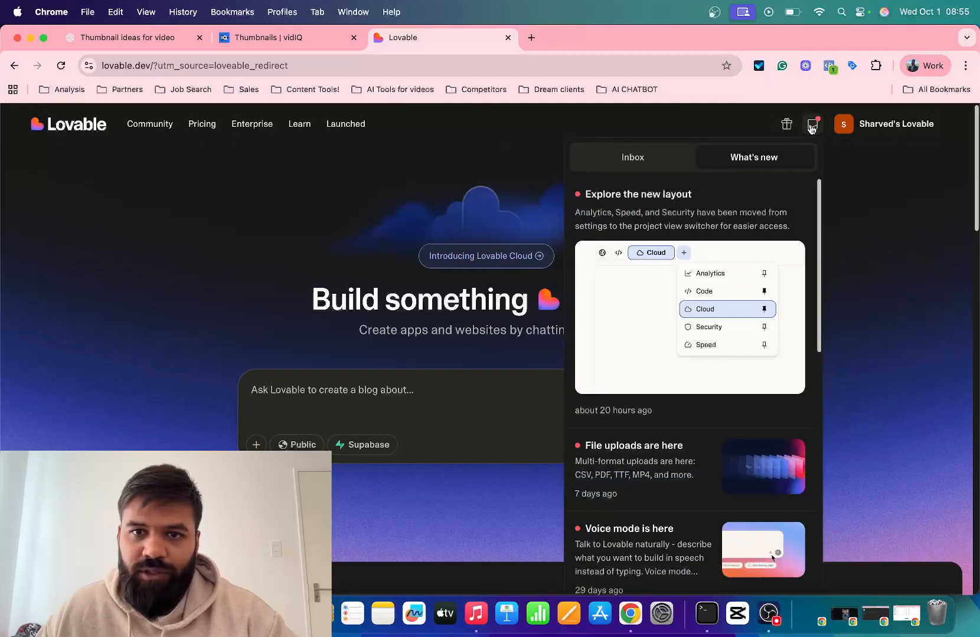
{"action": "left_click", "coordinate": [812, 126]}
{"action": "left_click", "coordinate": [787, 125]}
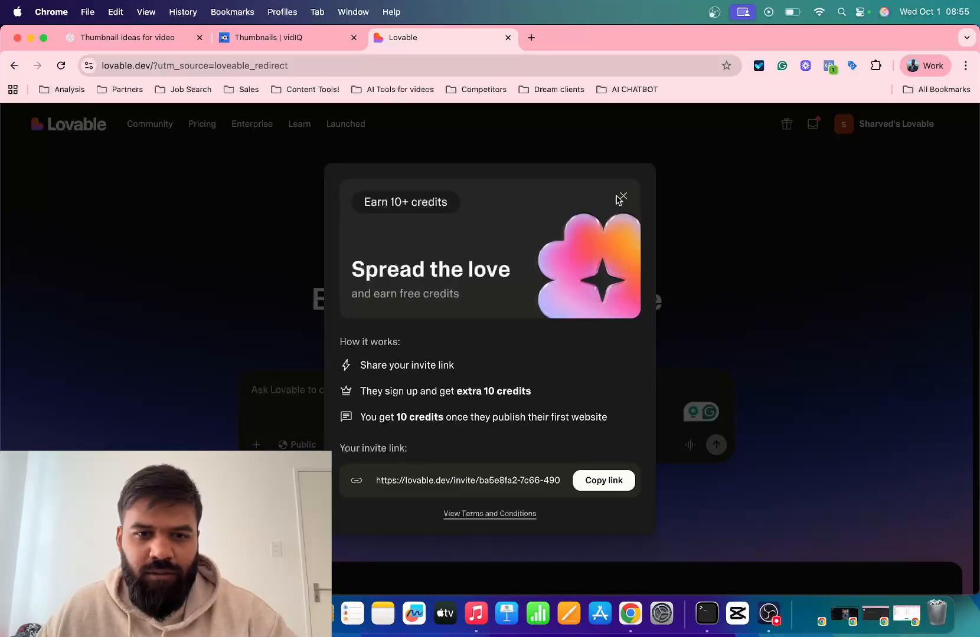
{"action": "left_click", "coordinate": [626, 194]}
{"action": "left_click", "coordinate": [905, 125]}
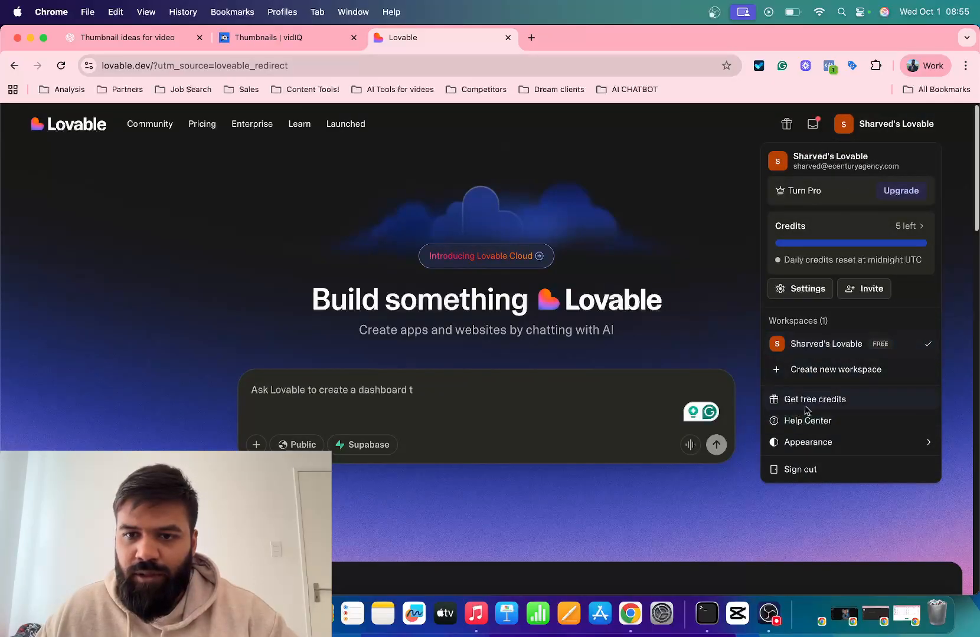
Find the bloom-zone screen time project further down the Lovable home page and open it.
{"action": "scroll", "coordinate": [637, 313], "scroll_direction": "down", "scroll_amount": 1}
{"action": "scroll", "coordinate": [637, 313], "scroll_direction": "down", "scroll_amount": 8}
{"action": "left_click", "coordinate": [253, 298]}
{"action": "scroll", "coordinate": [196, 239], "scroll_direction": "up", "scroll_amount": 2}
{"action": "left_click", "coordinate": [142, 312]}
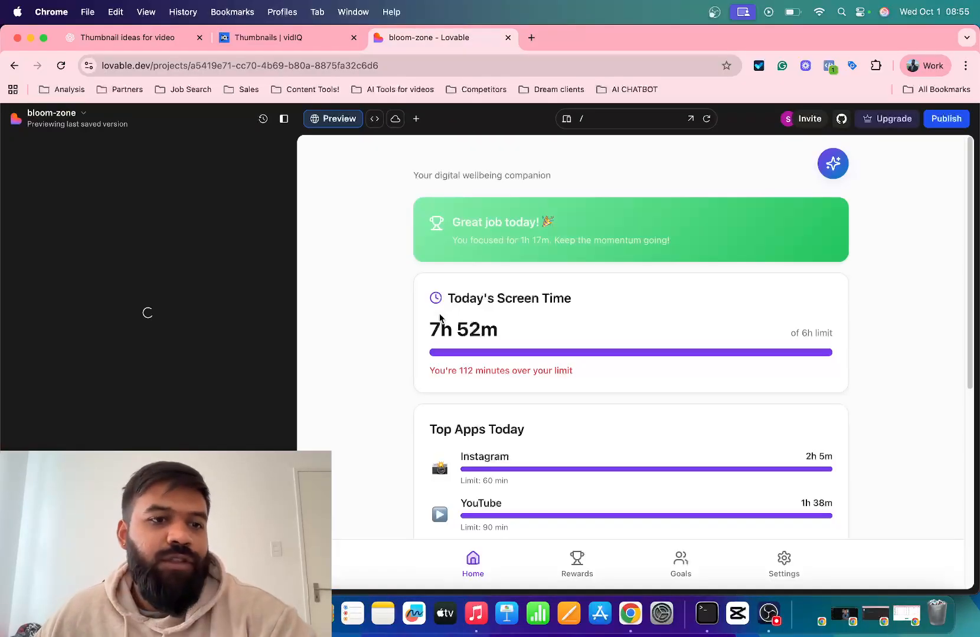
Look through the bloom-zone preview's Home, Rewards, Goals and Settings pages and return to Home.
{"action": "scroll", "coordinate": [515, 314], "scroll_direction": "down", "scroll_amount": 5}
{"action": "scroll", "coordinate": [514, 308], "scroll_direction": "down", "scroll_amount": 3}
{"action": "scroll", "coordinate": [514, 309], "scroll_direction": "up", "scroll_amount": 10}
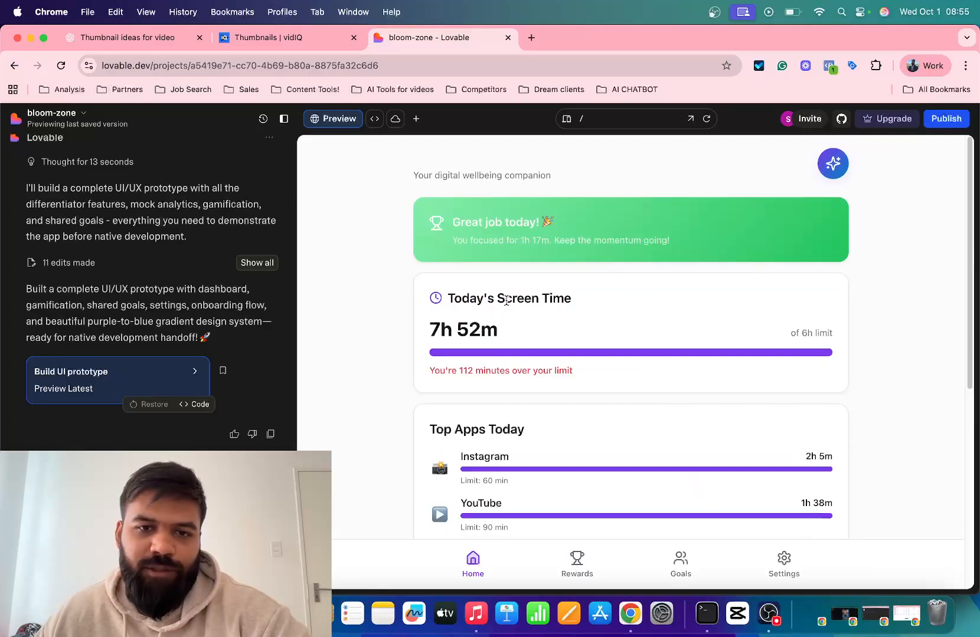
{"action": "left_click", "coordinate": [578, 564]}
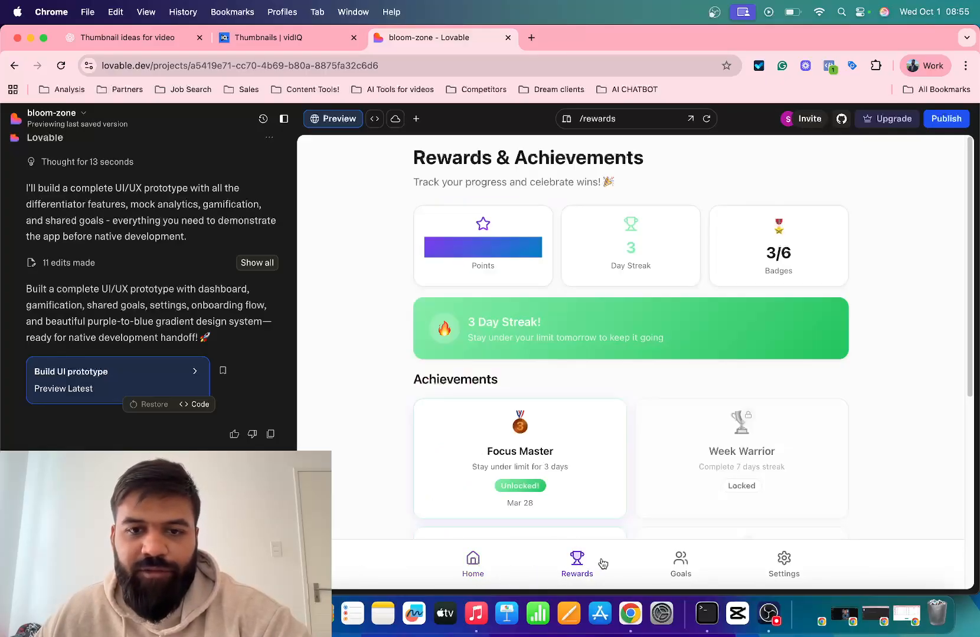
{"action": "left_click", "coordinate": [694, 565]}
{"action": "left_click", "coordinate": [781, 564]}
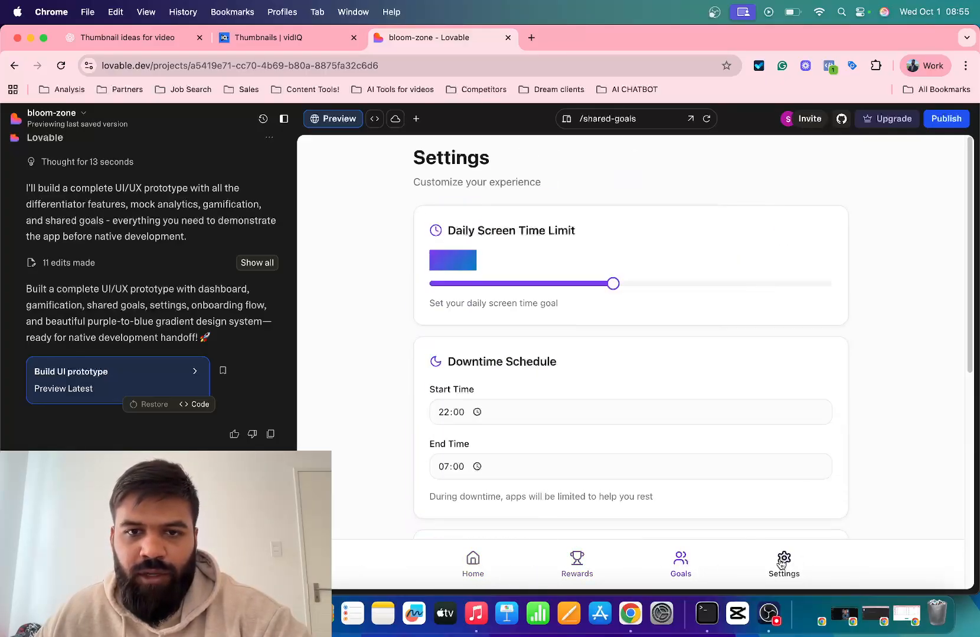
{"action": "left_click", "coordinate": [472, 563]}
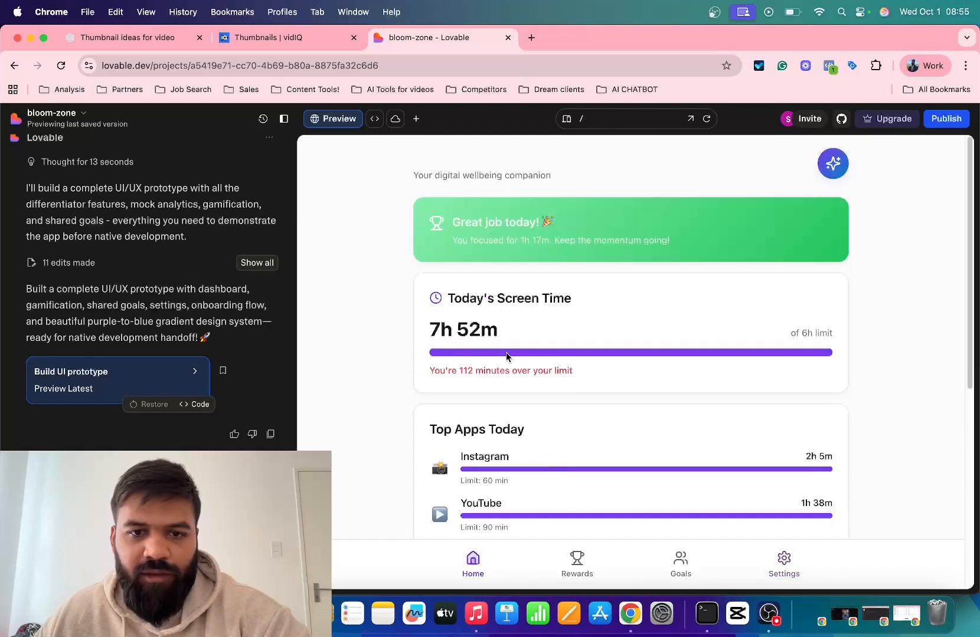
Examine the Home page's screen time, top apps and weekly trend sections as possible thumbnail reference material.
{"action": "scroll", "coordinate": [506, 352], "scroll_direction": "down", "scroll_amount": 4}
{"action": "scroll", "coordinate": [506, 356], "scroll_direction": "up", "scroll_amount": 4}
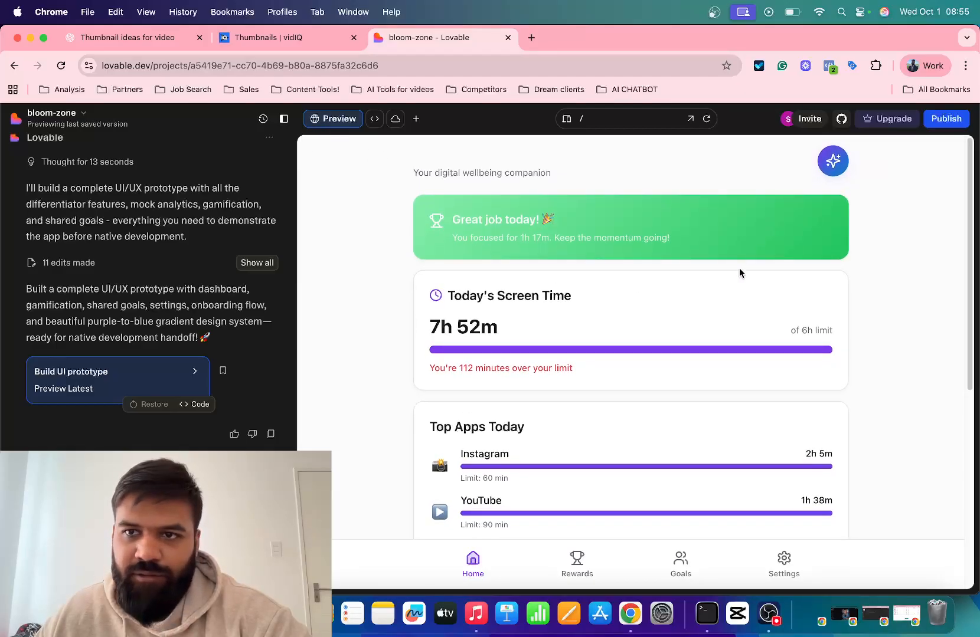
{"action": "scroll", "coordinate": [721, 262], "scroll_direction": "down", "scroll_amount": 5}
{"action": "scroll", "coordinate": [711, 262], "scroll_direction": "up", "scroll_amount": 2}
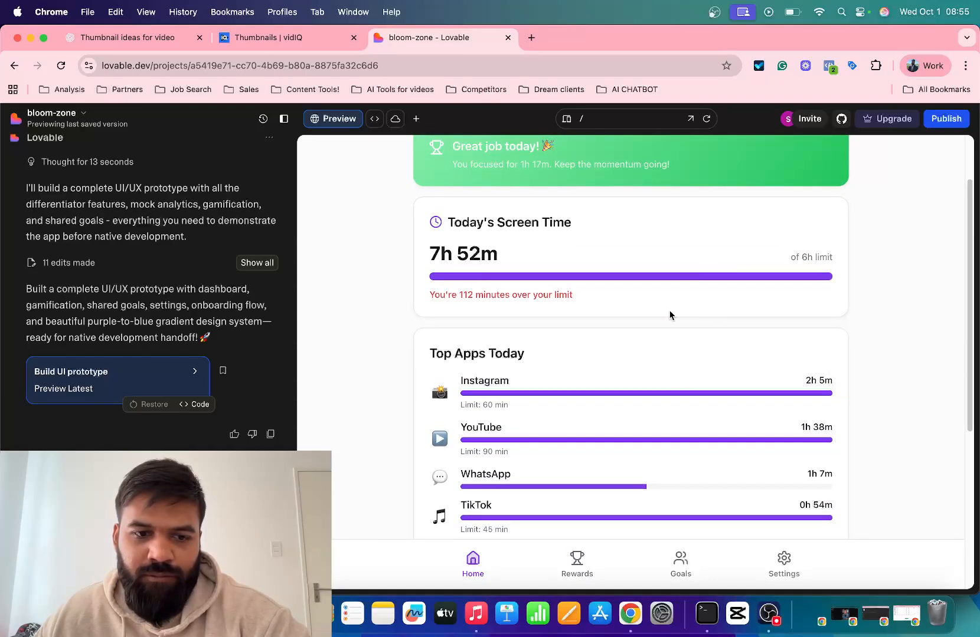
{"action": "scroll", "coordinate": [679, 312], "scroll_direction": "down", "scroll_amount": 8}
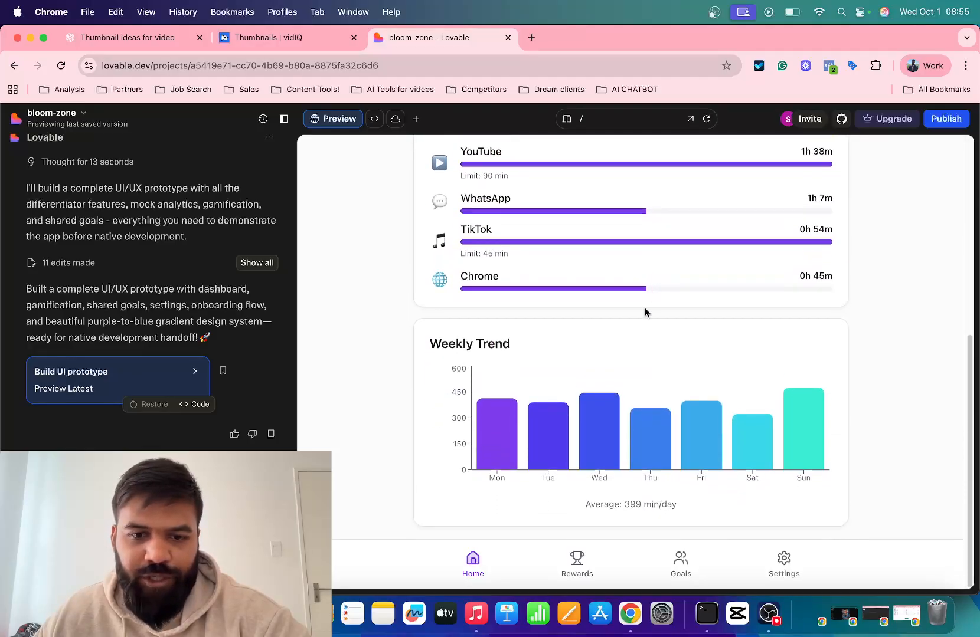
{"action": "scroll", "coordinate": [651, 295], "scroll_direction": "up", "scroll_amount": 10}
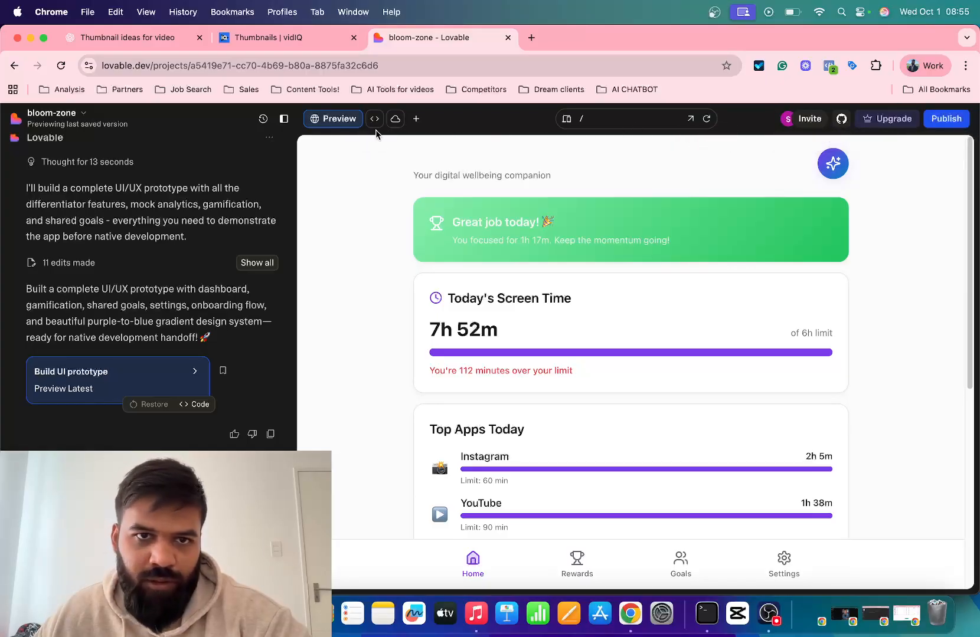
Check the project's Cloud and code views, then return to the app preview.
{"action": "left_click", "coordinate": [393, 122]}
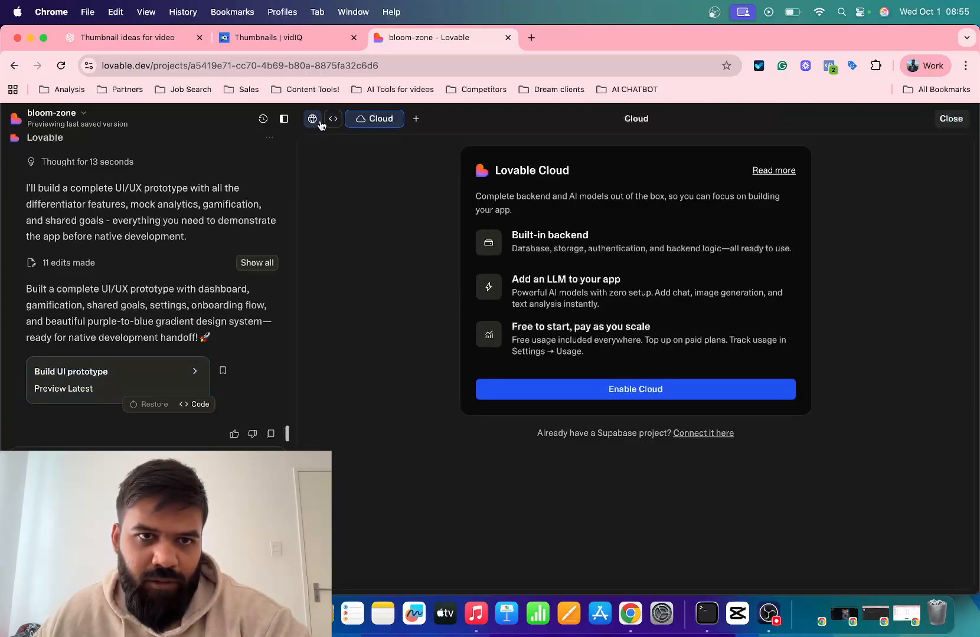
{"action": "left_click", "coordinate": [333, 119]}
{"action": "left_click", "coordinate": [312, 119]}
{"action": "scroll", "coordinate": [440, 283], "scroll_direction": "down", "scroll_amount": 3}
{"action": "scroll", "coordinate": [441, 288], "scroll_direction": "up", "scroll_amount": 3}
Publish the bloom-zone project with its default website info and open the live site bloom-zone.lovable.app.
{"action": "left_click", "coordinate": [946, 119]}
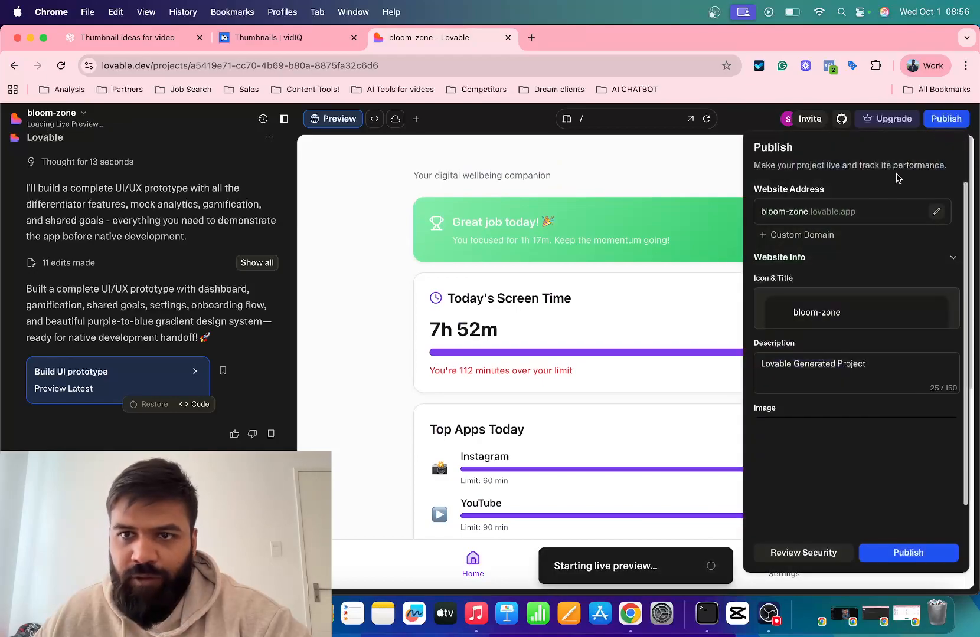
{"action": "scroll", "coordinate": [805, 408], "scroll_direction": "down", "scroll_amount": 1}
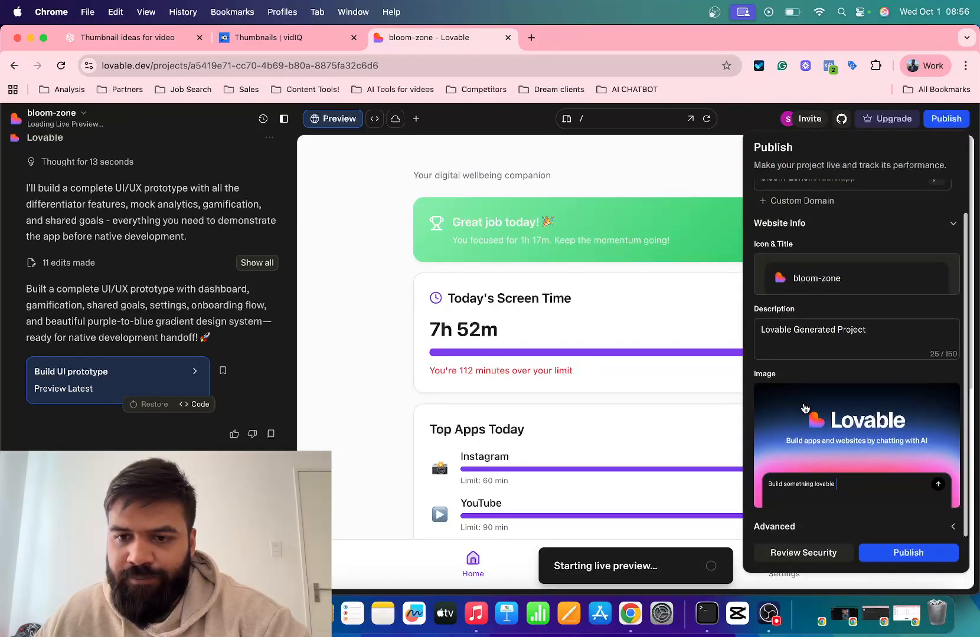
{"action": "left_click", "coordinate": [896, 557]}
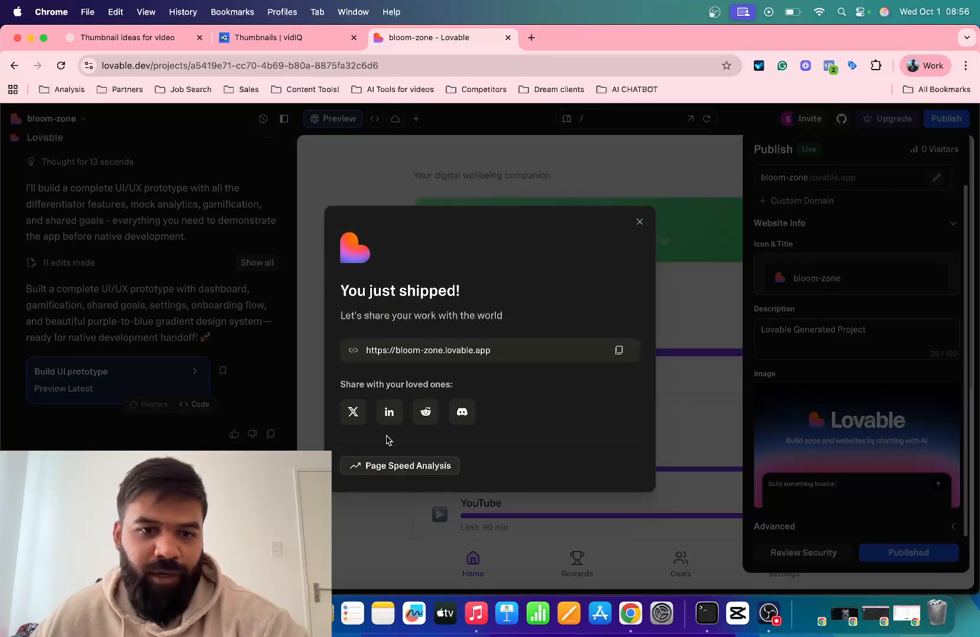
{"action": "left_click", "coordinate": [527, 353]}
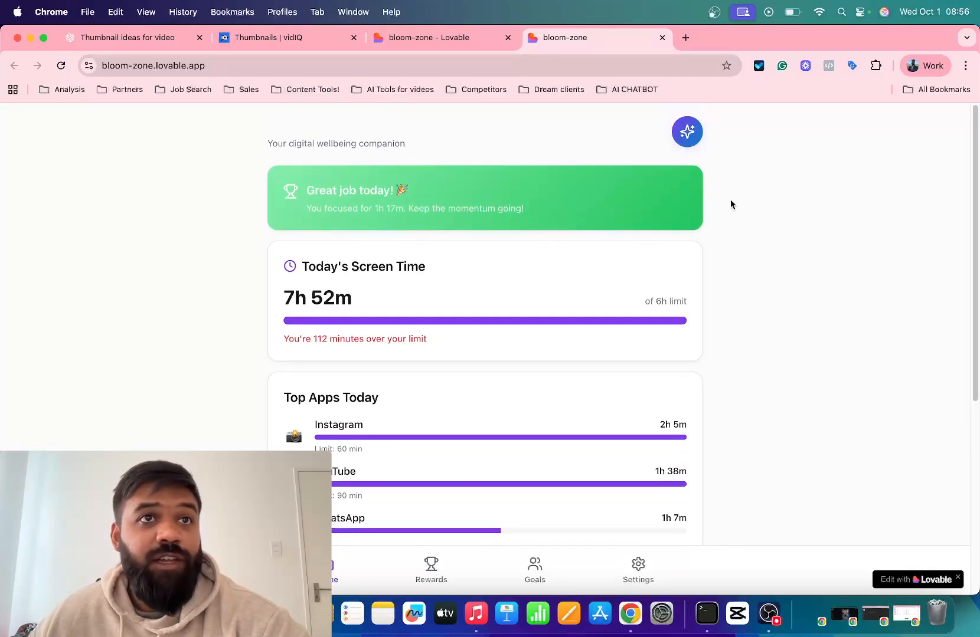
Look over the published bloom-zone dashboard and bring the page back to its beginning.
{"action": "scroll", "coordinate": [663, 289], "scroll_direction": "down", "scroll_amount": 5}
{"action": "scroll", "coordinate": [628, 270], "scroll_direction": "up", "scroll_amount": 5}
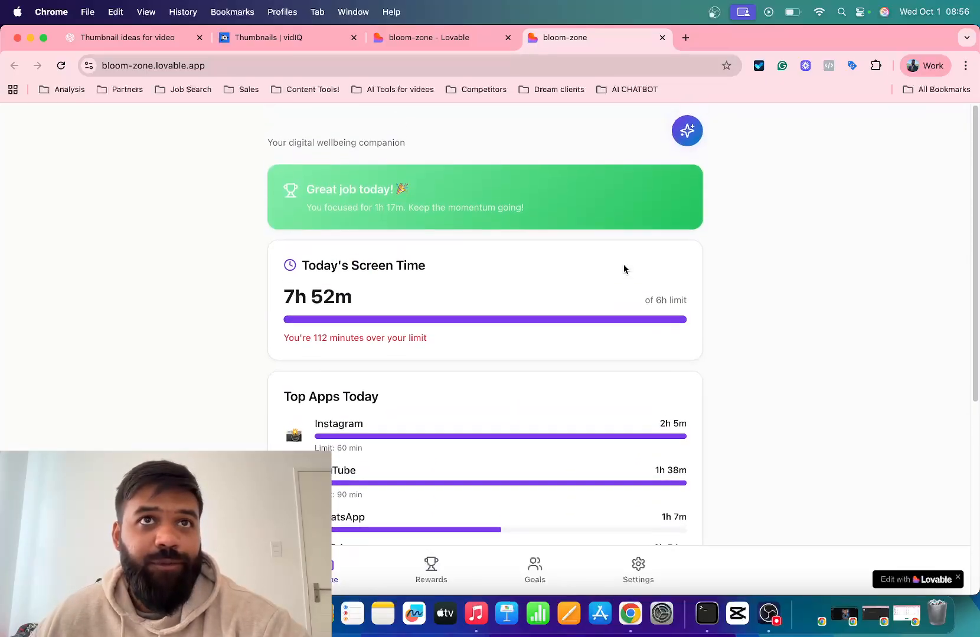
{"action": "scroll", "coordinate": [765, 310], "scroll_direction": "down", "scroll_amount": 3}
{"action": "scroll", "coordinate": [762, 310], "scroll_direction": "up", "scroll_amount": 3}
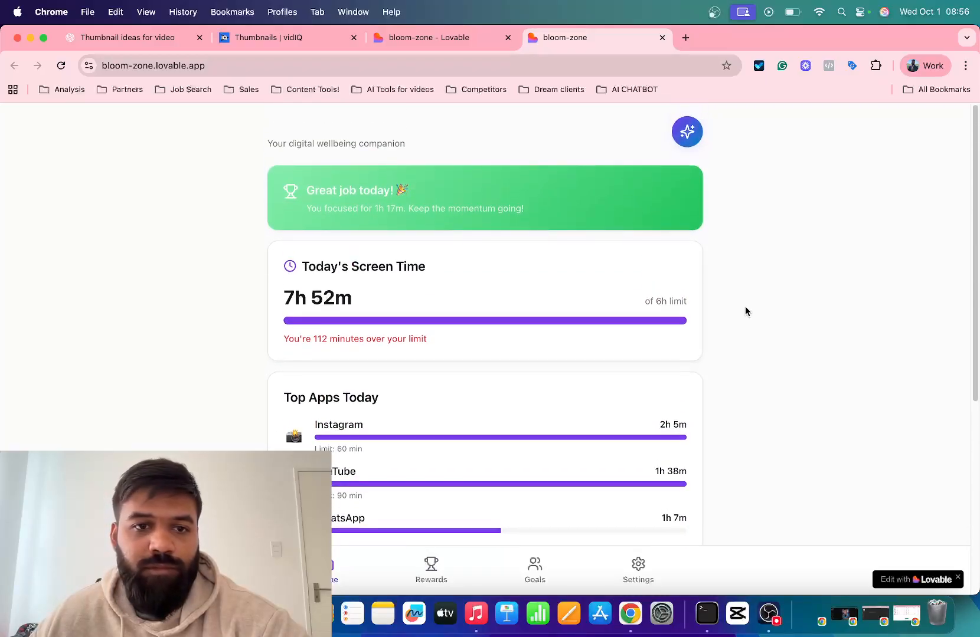
{"action": "scroll", "coordinate": [745, 308], "scroll_direction": "down", "scroll_amount": 1}
{"action": "scroll", "coordinate": [742, 304], "scroll_direction": "up", "scroll_amount": 1}
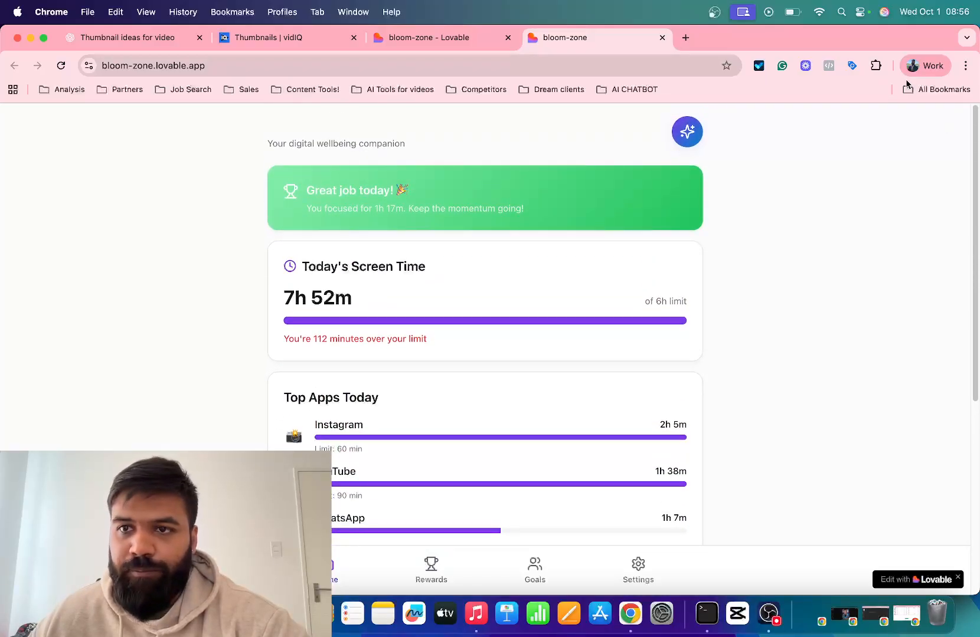
Reduce the browser zoom of the live bloom-zone page to 67%.
{"action": "left_click", "coordinate": [963, 65]}
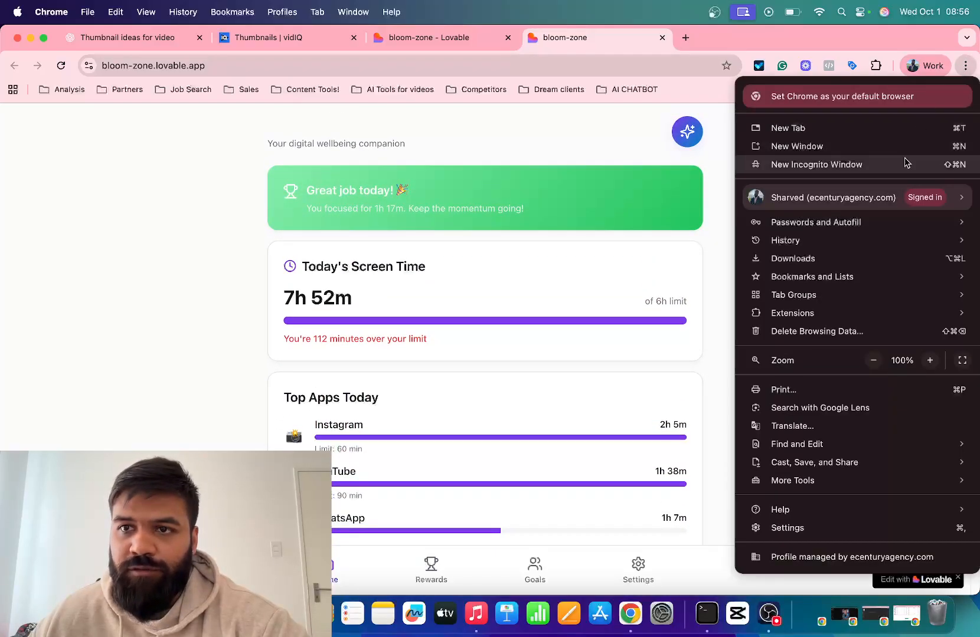
{"action": "left_click", "coordinate": [881, 362]}
{"action": "left_click", "coordinate": [882, 362]}
{"action": "left_click", "coordinate": [874, 360]}
{"action": "left_click", "coordinate": [873, 360]}
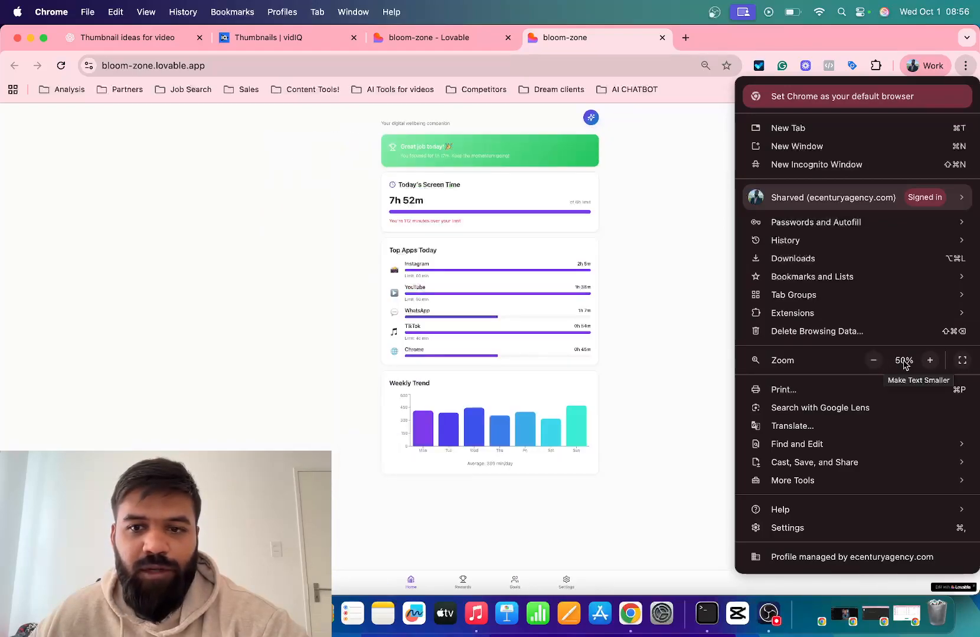
{"action": "left_click", "coordinate": [929, 361]}
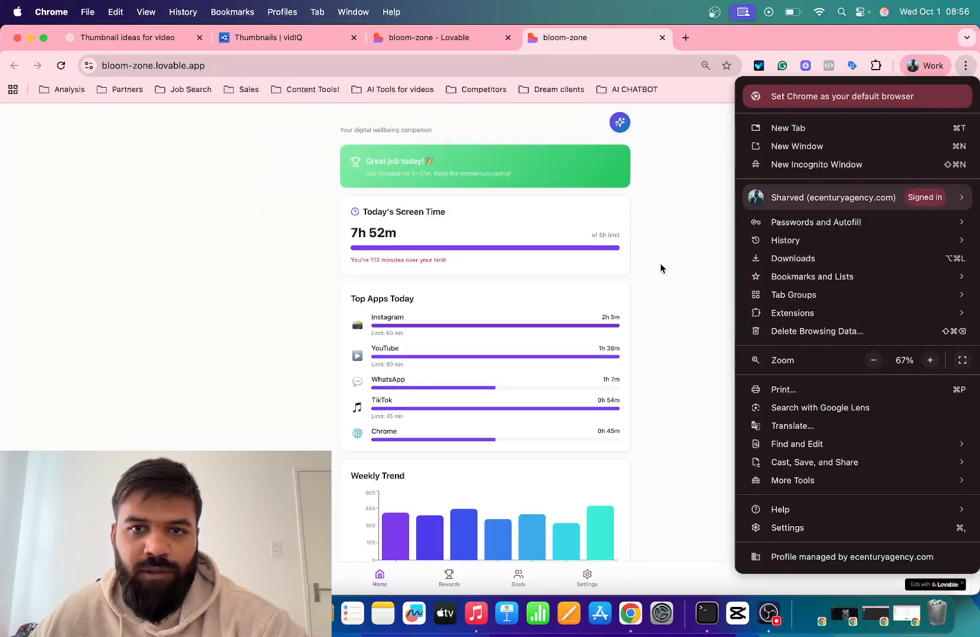
{"action": "left_click", "coordinate": [674, 178]}
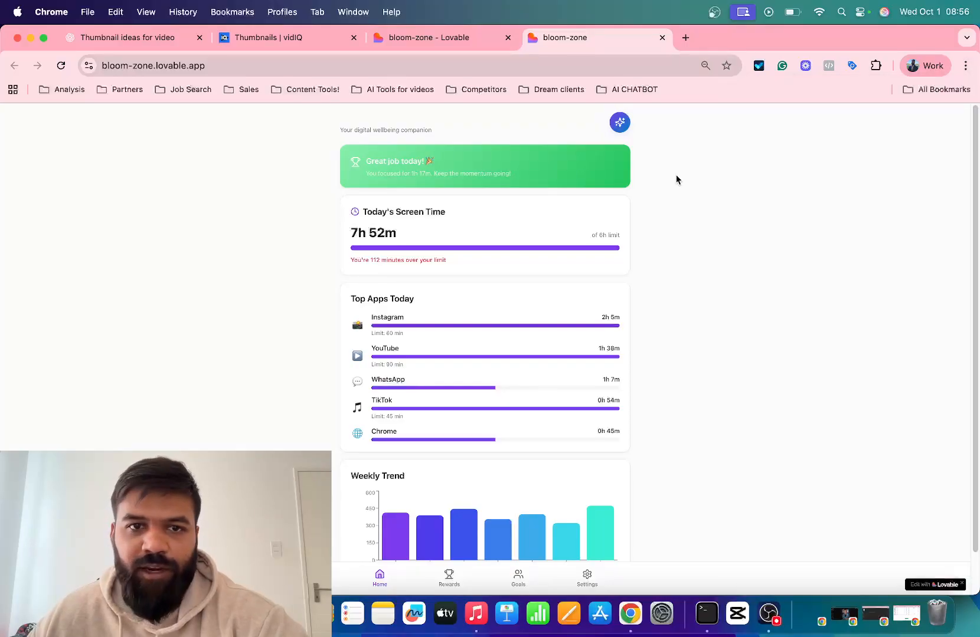
Capture a screenshot of the bloom-zone dashboard column, from the green banner through the Weekly Trend chart and navigation bar.
{"action": "scroll", "coordinate": [671, 178], "scroll_direction": "down", "scroll_amount": 1}
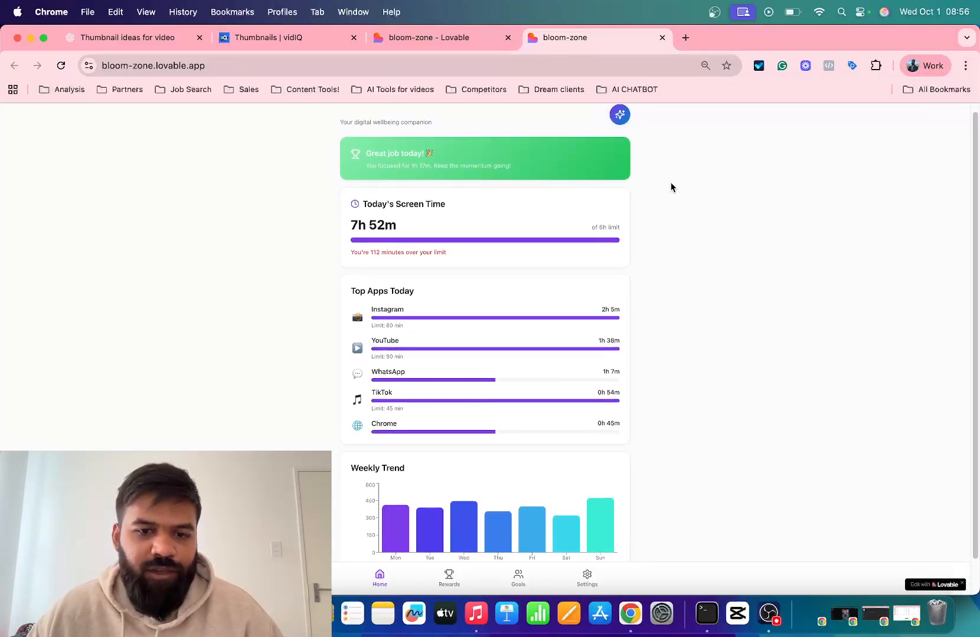
{"action": "scroll", "coordinate": [672, 184], "scroll_direction": "down", "scroll_amount": 1}
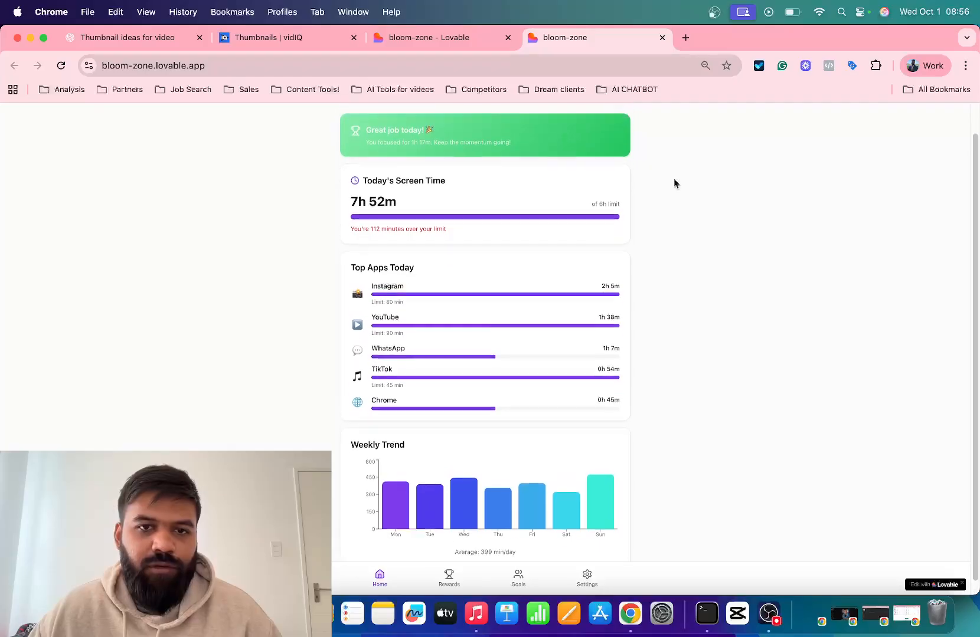
{"action": "scroll", "coordinate": [673, 179], "scroll_direction": "down", "scroll_amount": 1}
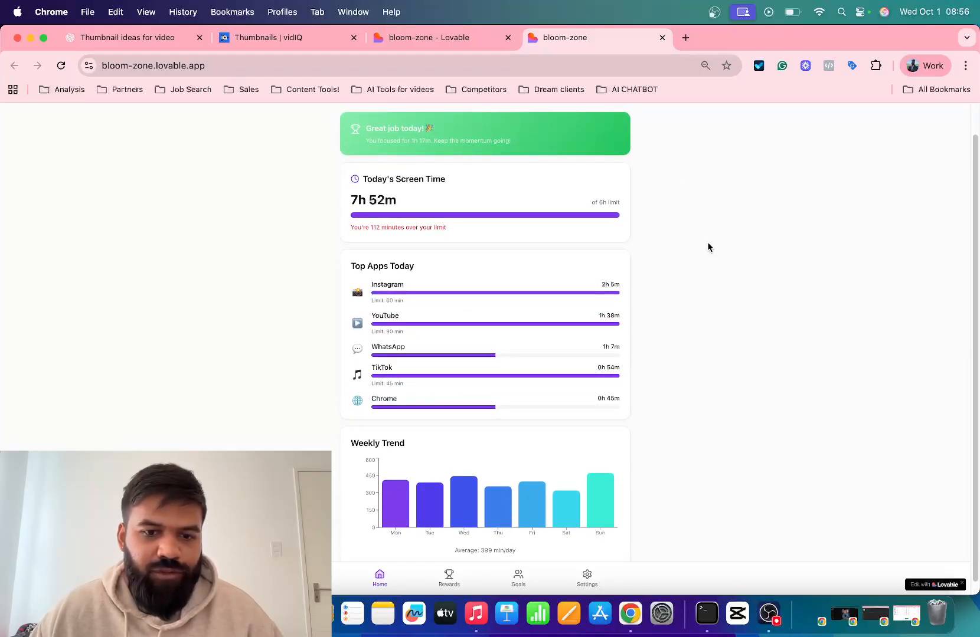
{"action": "key", "text": "super+shift+4"}
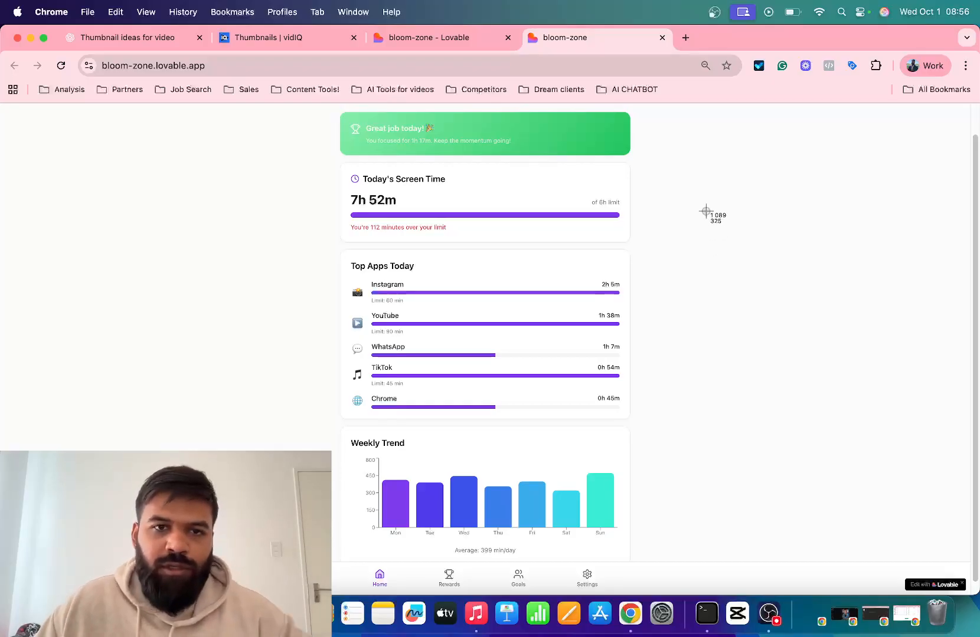
{"action": "left_click_drag", "start_coordinate": [335, 107], "coordinate": [637, 593]}
{"action": "left_click_drag", "start_coordinate": [643, 592], "coordinate": [638, 591]}
Return to the ChatGPT thumbnail ideas chat and try to add the dashboard screenshot to the message.
{"action": "left_click", "coordinate": [422, 41]}
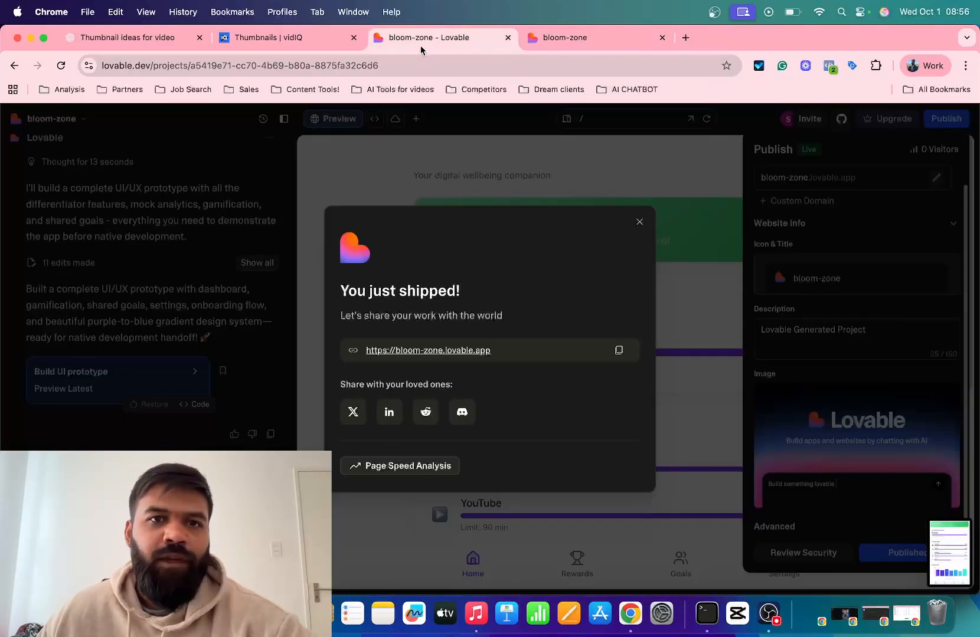
{"action": "left_click", "coordinate": [279, 38]}
{"action": "left_click", "coordinate": [163, 36]}
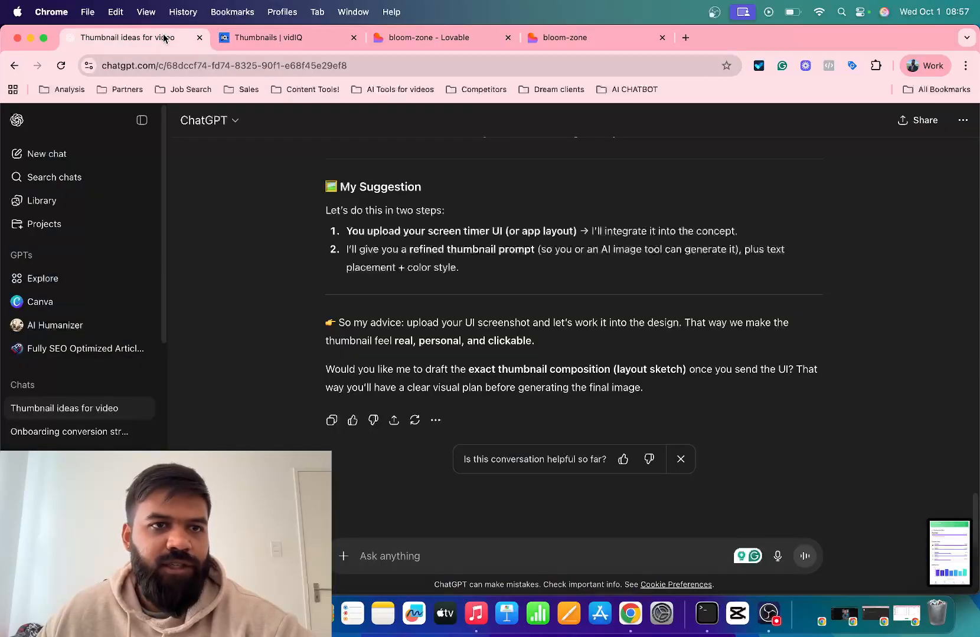
{"action": "left_click_drag", "start_coordinate": [958, 545], "coordinate": [873, 563]}
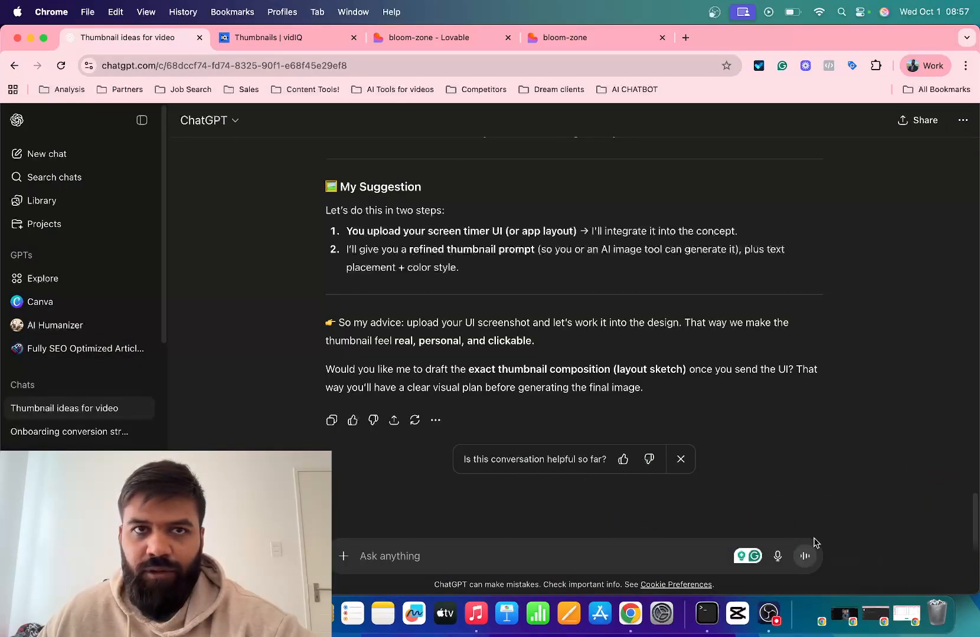
Try to upload the screenshot through ChatGPT's attachment options, then leave the plan upgrade page and return to the chat.
{"action": "left_click", "coordinate": [343, 556]}
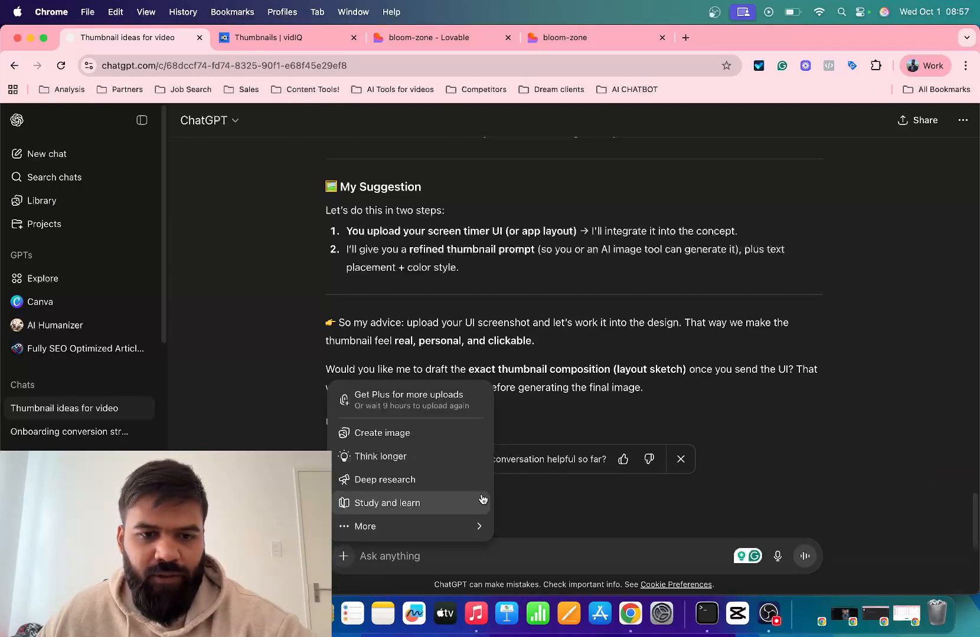
{"action": "left_click", "coordinate": [395, 404]}
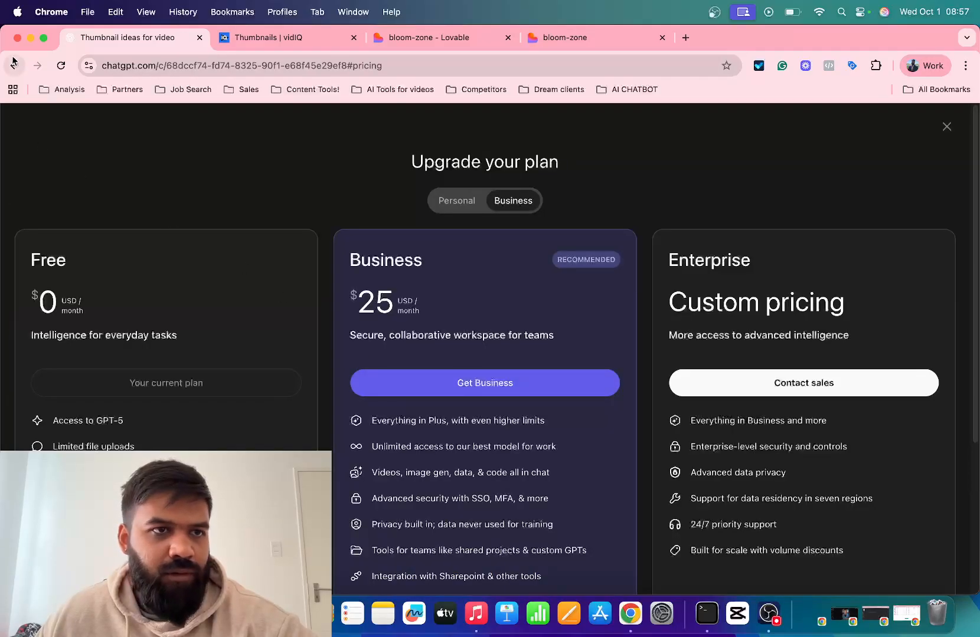
{"action": "left_click", "coordinate": [14, 63]}
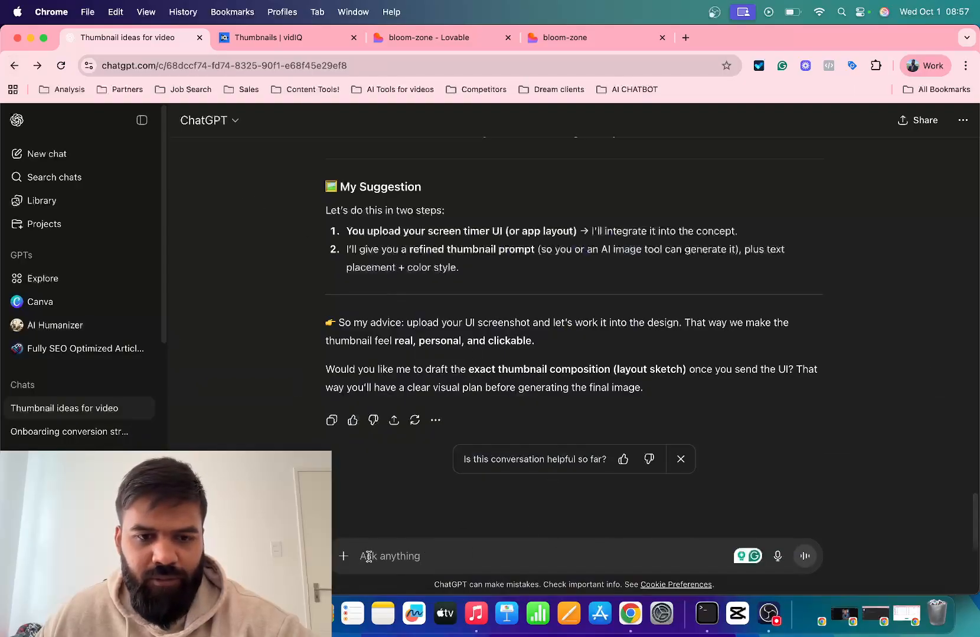
{"action": "left_click", "coordinate": [342, 556]}
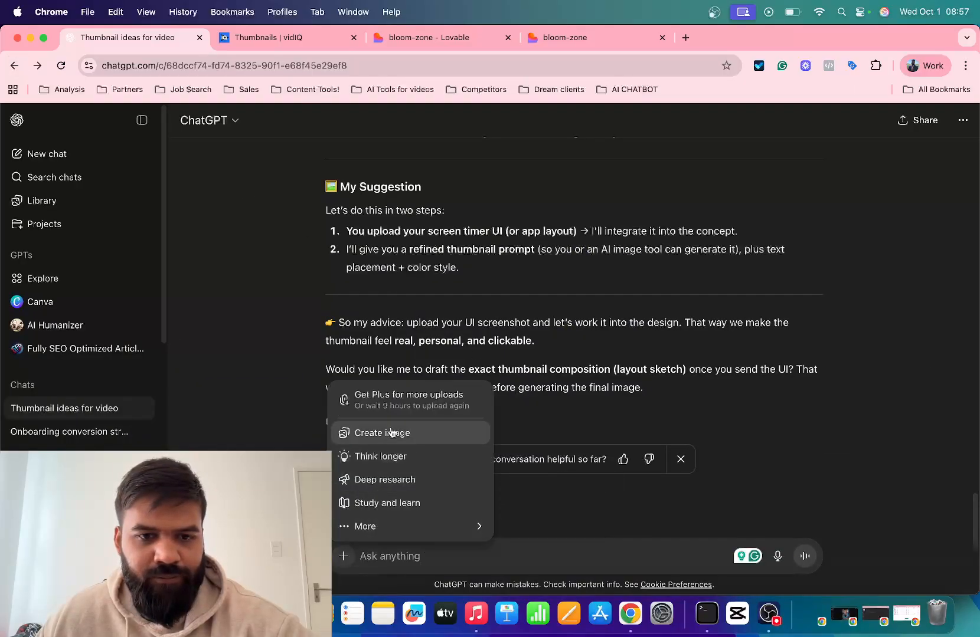
{"action": "left_click", "coordinate": [383, 533]}
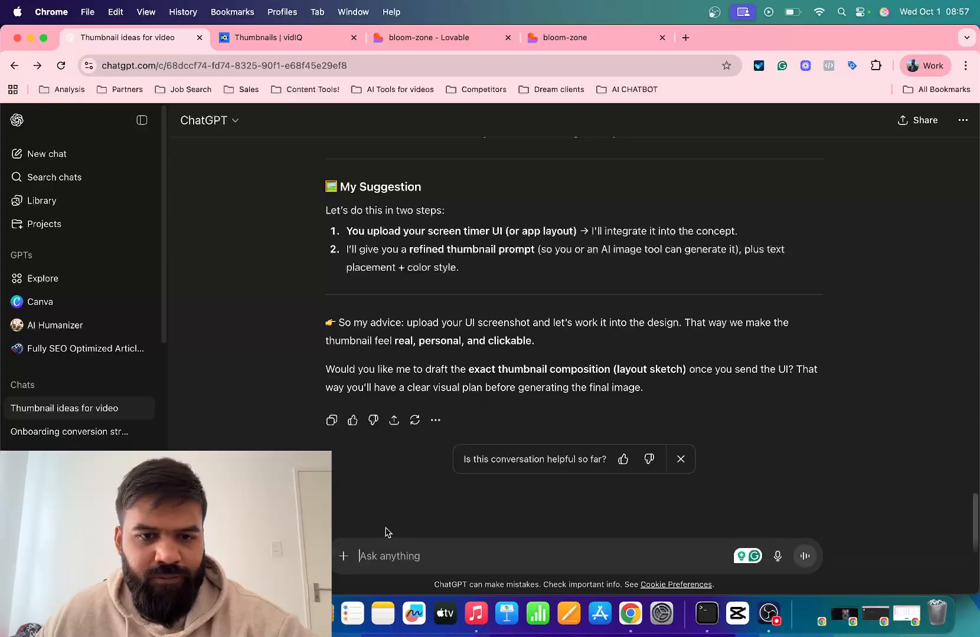
{"action": "left_click", "coordinate": [344, 559]}
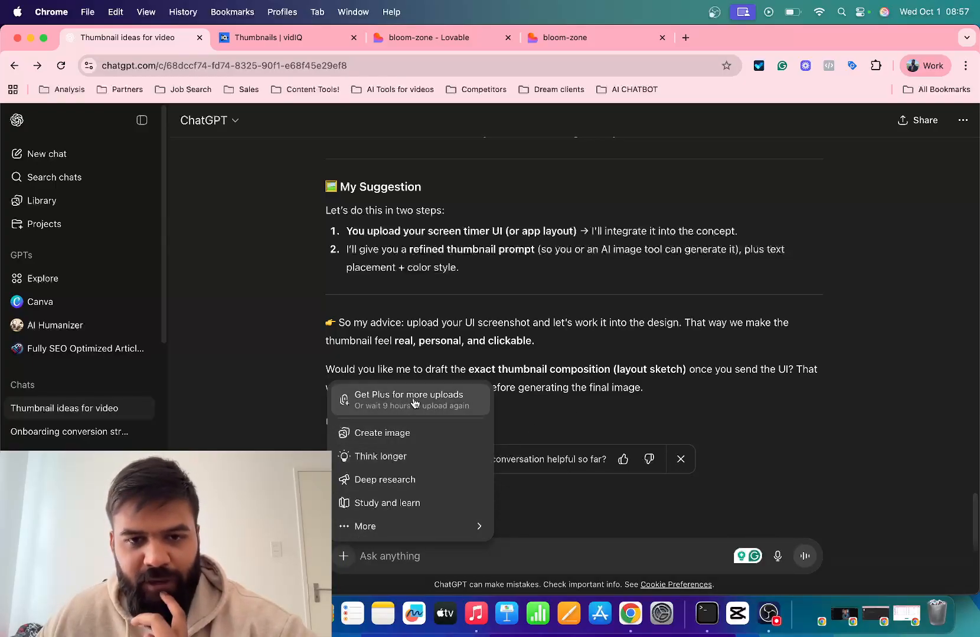
{"action": "left_click", "coordinate": [634, 411]}
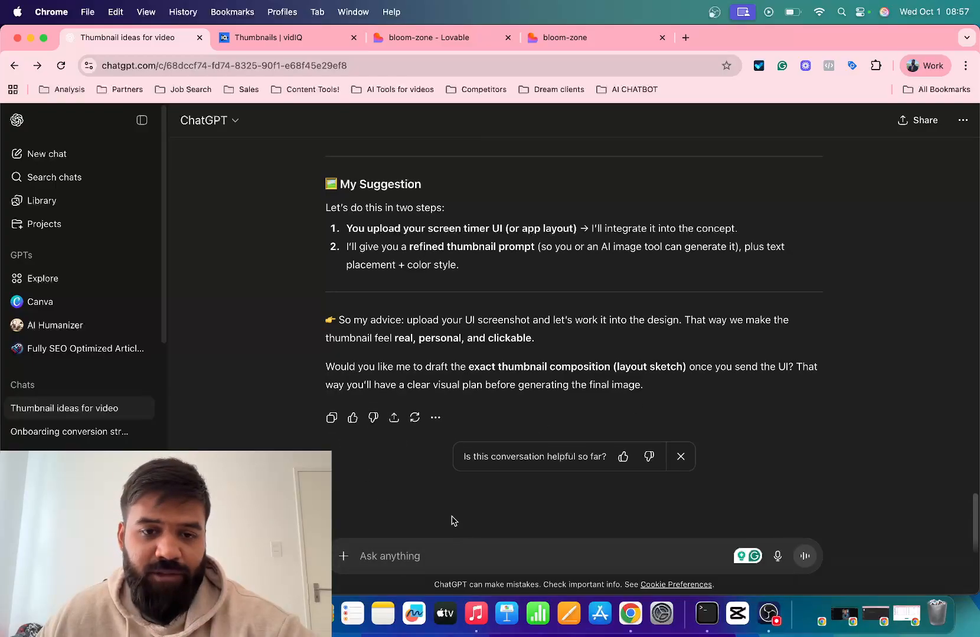
Open Gemini in a new browser tab placed directly after the ChatGPT tab.
{"action": "scroll", "coordinate": [416, 450], "scroll_direction": "up", "scroll_amount": 5}
{"action": "scroll", "coordinate": [421, 446], "scroll_direction": "down", "scroll_amount": 3}
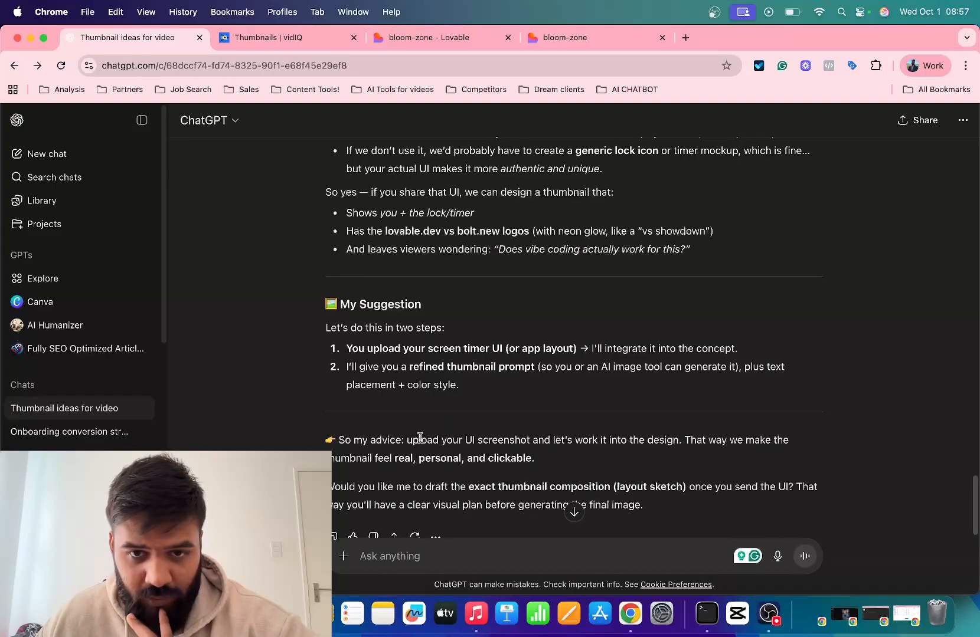
{"action": "scroll", "coordinate": [420, 441], "scroll_direction": "down", "scroll_amount": 2}
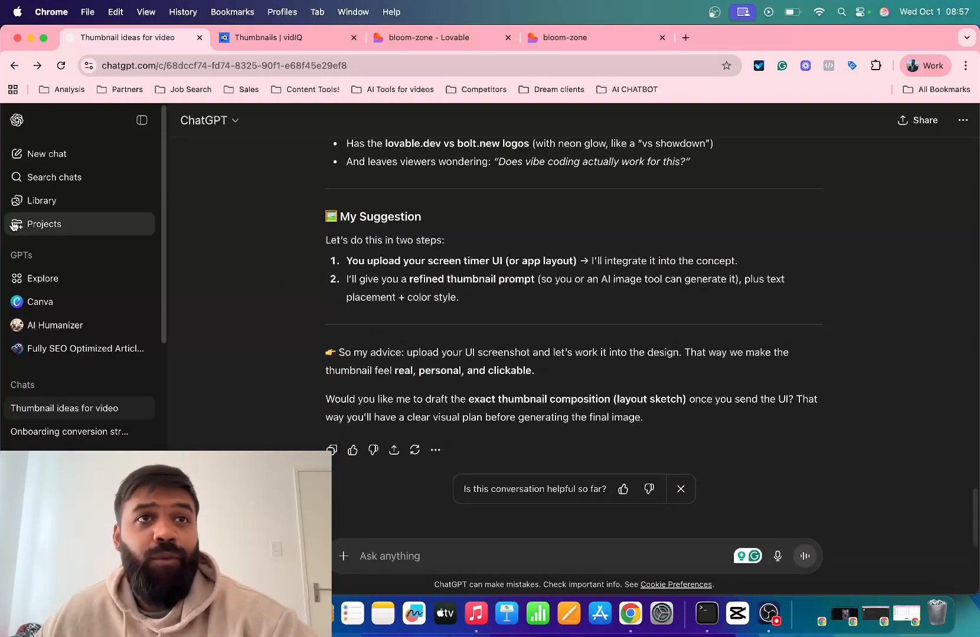
{"action": "scroll", "coordinate": [15, 225], "scroll_direction": "down", "scroll_amount": 1}
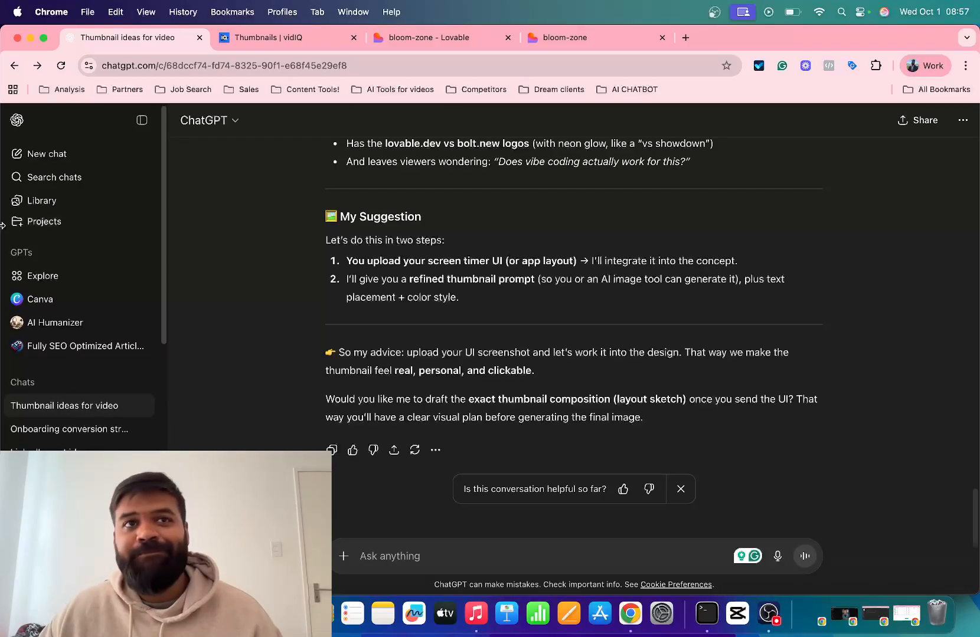
{"action": "left_click", "coordinate": [685, 38]}
{"action": "left_click_drag", "start_coordinate": [685, 37], "coordinate": [248, 38]}
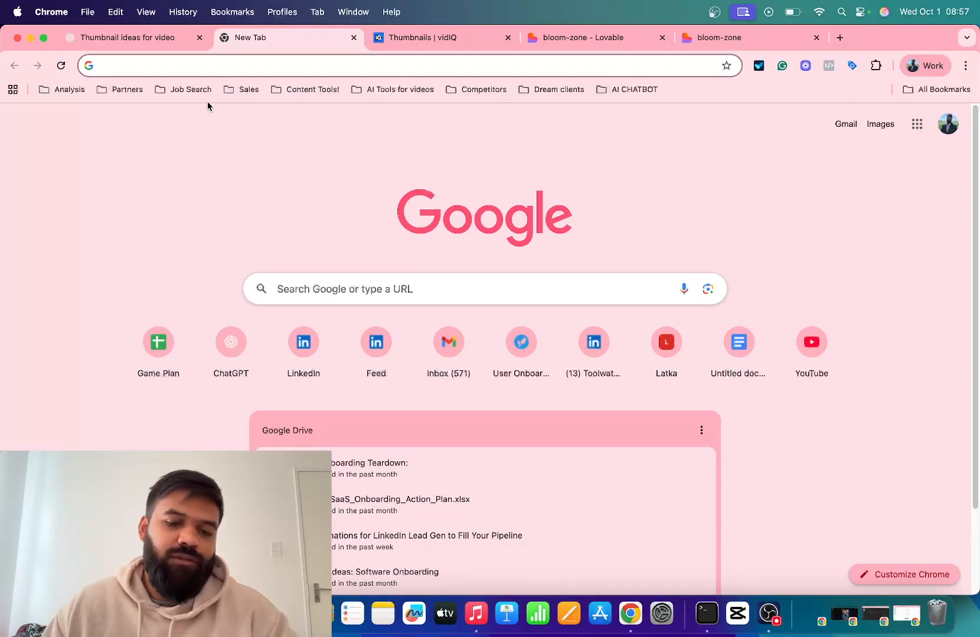
{"action": "type", "text": "gemini"}
{"action": "key", "text": "Return"}
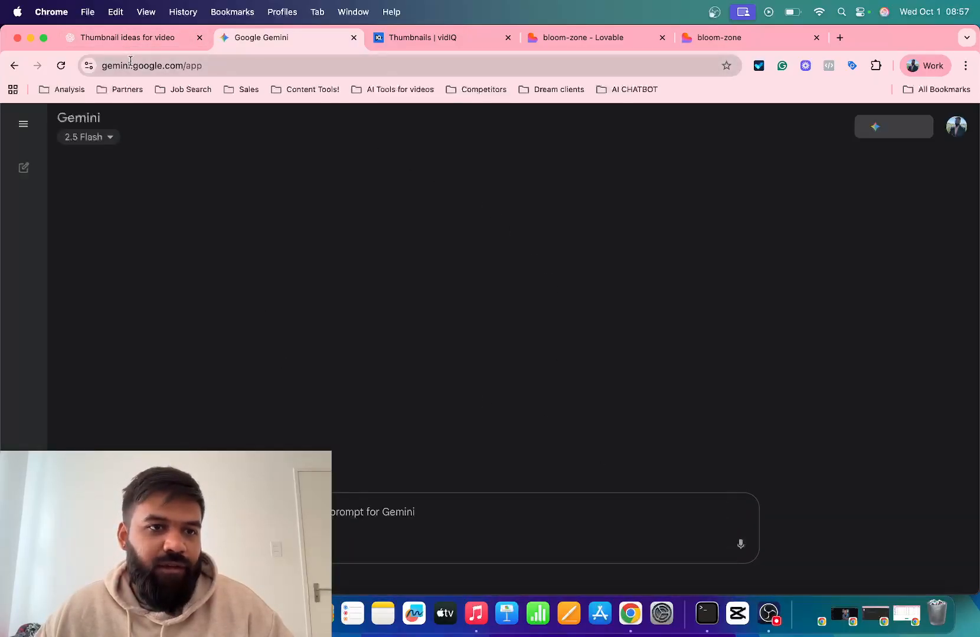
Review ChatGPT's reply on blending Mystery + Discovery with the Tool Showdown, its UI mockup advice and its suggested next steps.
{"action": "left_click", "coordinate": [132, 37]}
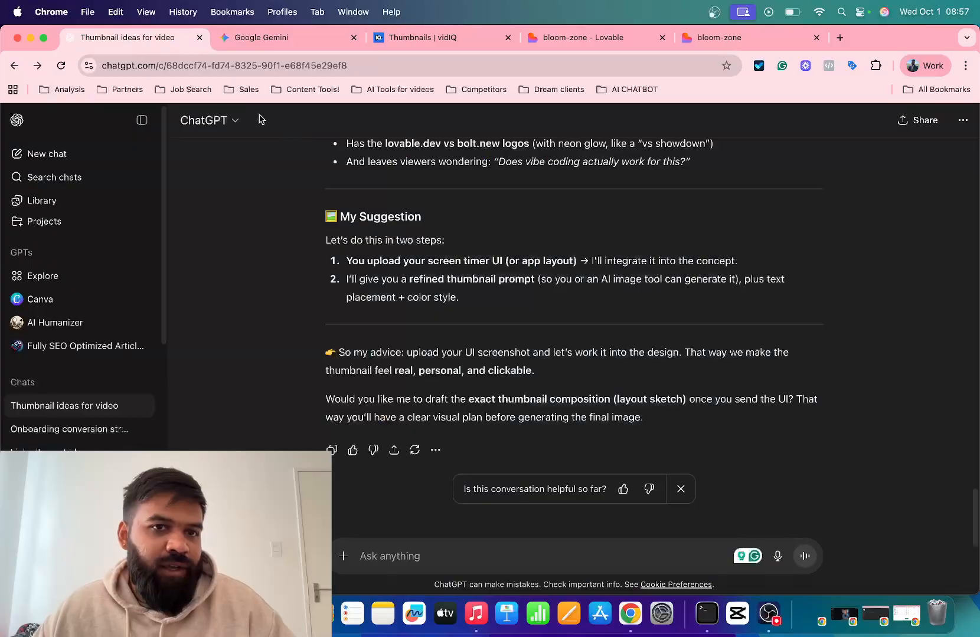
{"action": "scroll", "coordinate": [431, 236], "scroll_direction": "up", "scroll_amount": 5}
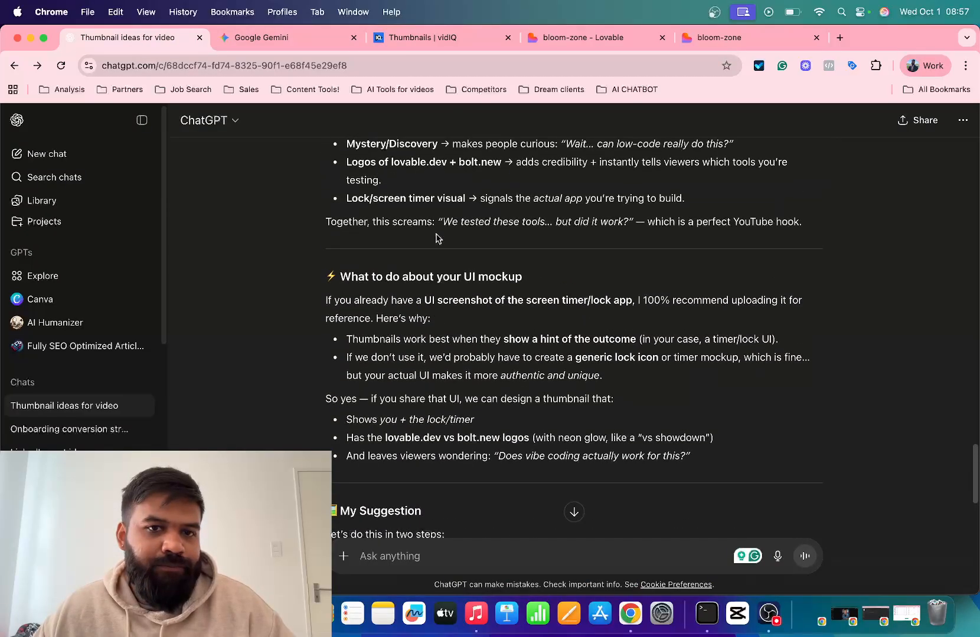
{"action": "scroll", "coordinate": [437, 237], "scroll_direction": "up", "scroll_amount": 3}
{"action": "scroll", "coordinate": [441, 239], "scroll_direction": "down", "scroll_amount": 1}
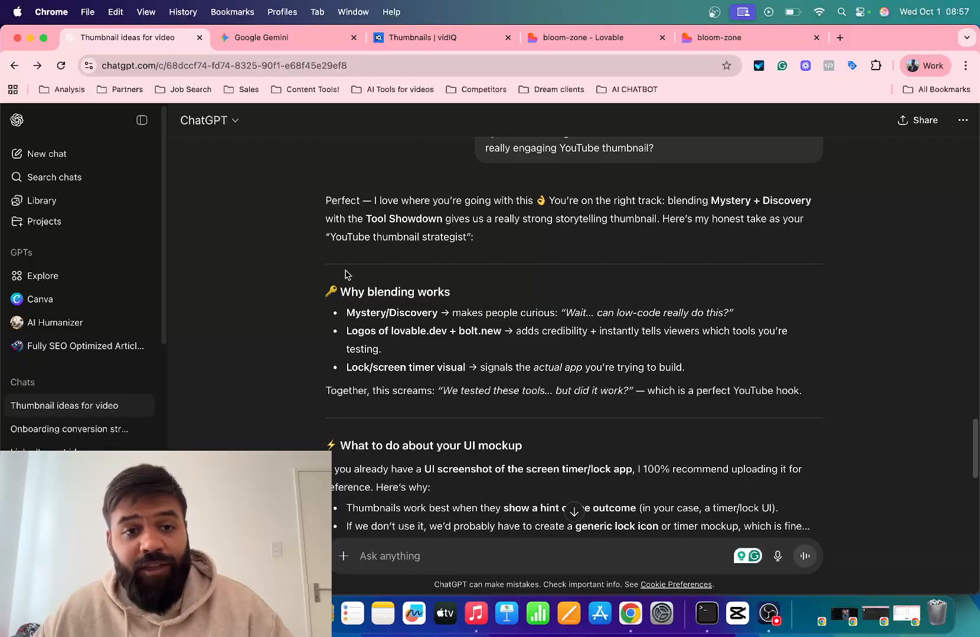
{"action": "left_click_drag", "start_coordinate": [326, 203], "coordinate": [621, 329]}
{"action": "scroll", "coordinate": [619, 328], "scroll_direction": "down", "scroll_amount": 3}
{"action": "left_click", "coordinate": [618, 329]}
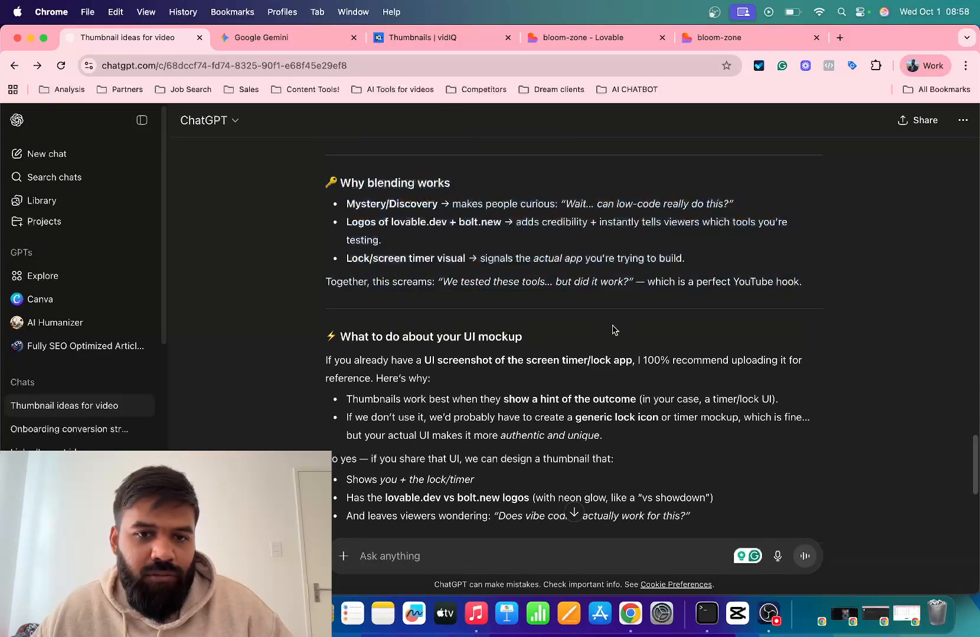
{"action": "scroll", "coordinate": [437, 322], "scroll_direction": "down", "scroll_amount": 3}
{"action": "scroll", "coordinate": [430, 323], "scroll_direction": "down", "scroll_amount": 5}
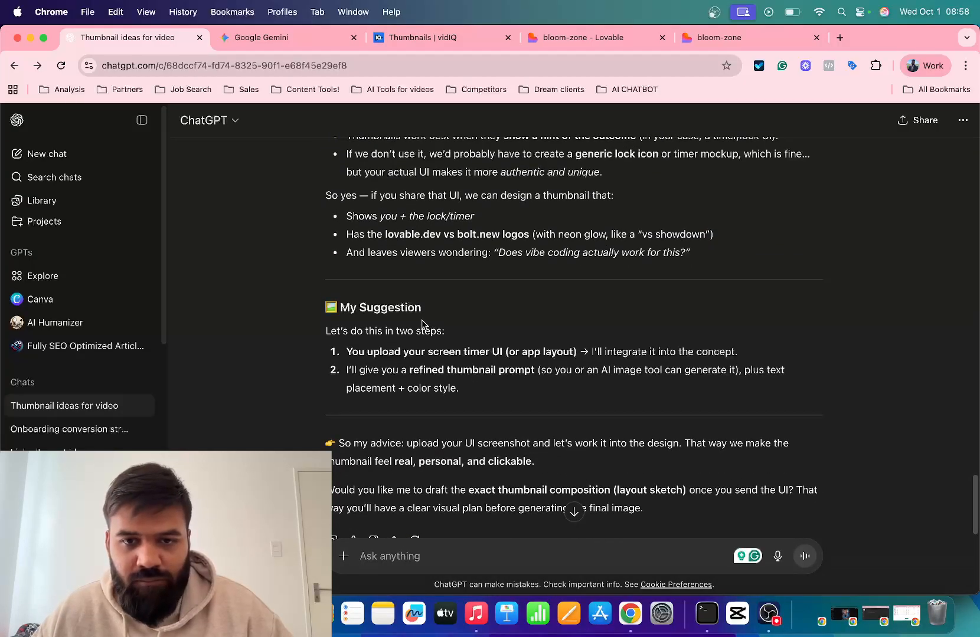
{"action": "scroll", "coordinate": [421, 323], "scroll_direction": "down", "scroll_amount": 3}
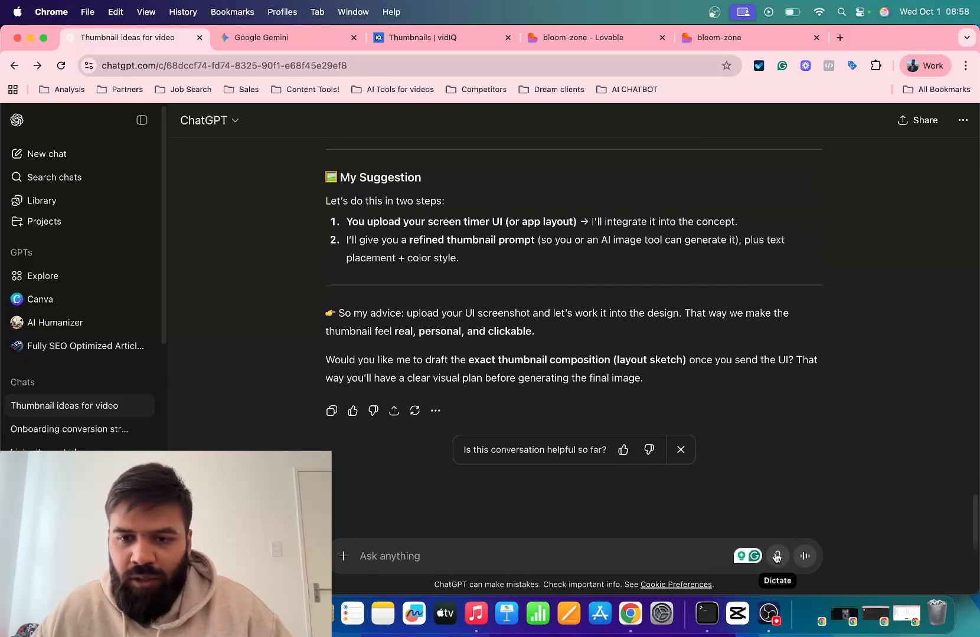
Dictate and send ChatGPT a request to summarize the thumbnail strategy discussed so far for handing over to Gemini.
{"action": "left_click", "coordinate": [780, 556]}
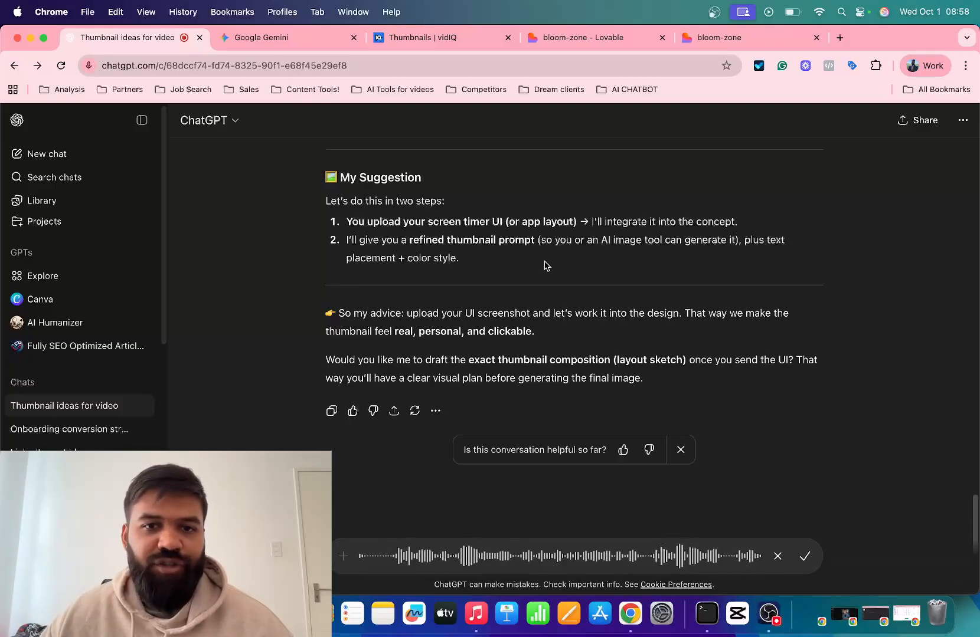
{"action": "scroll", "coordinate": [574, 277], "scroll_direction": "up", "scroll_amount": 10}
{"action": "scroll", "coordinate": [518, 258], "scroll_direction": "up", "scroll_amount": 1}
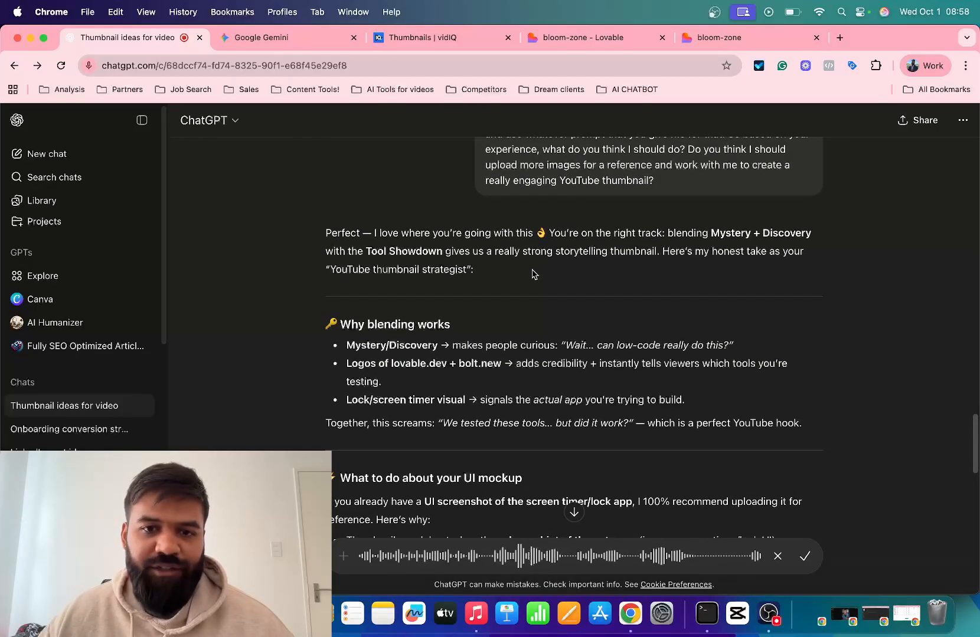
{"action": "scroll", "coordinate": [534, 274], "scroll_direction": "up", "scroll_amount": 3}
{"action": "scroll", "coordinate": [542, 278], "scroll_direction": "down", "scroll_amount": 15}
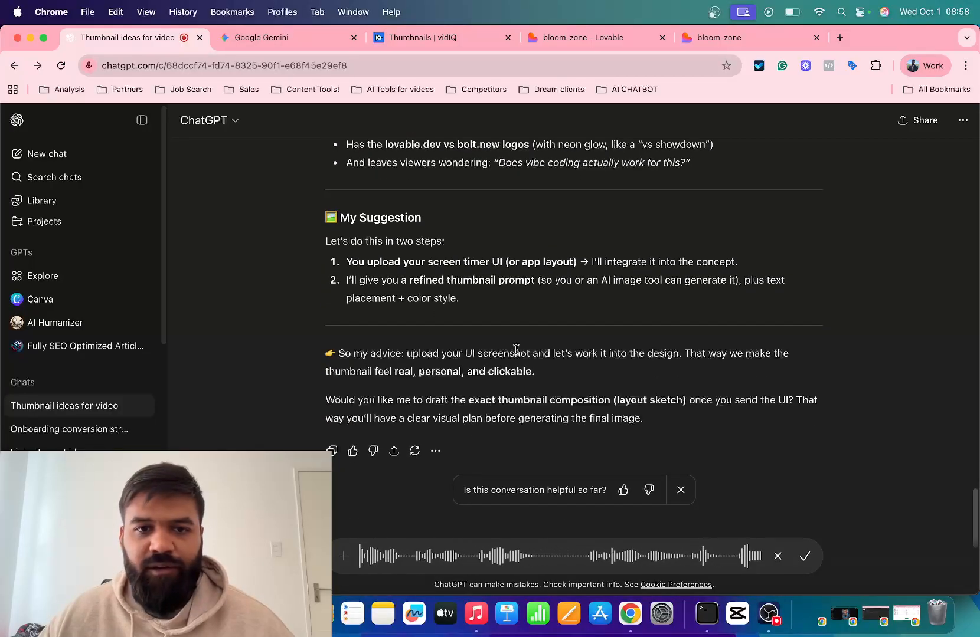
{"action": "scroll", "coordinate": [534, 339], "scroll_direction": "down", "scroll_amount": 1}
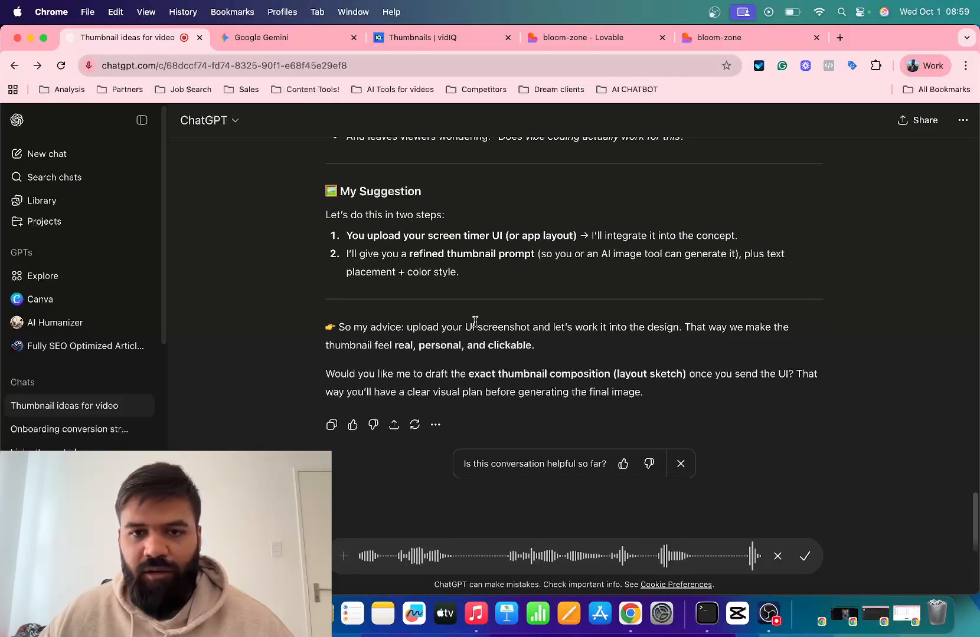
{"action": "scroll", "coordinate": [409, 309], "scroll_direction": "up", "scroll_amount": 3}
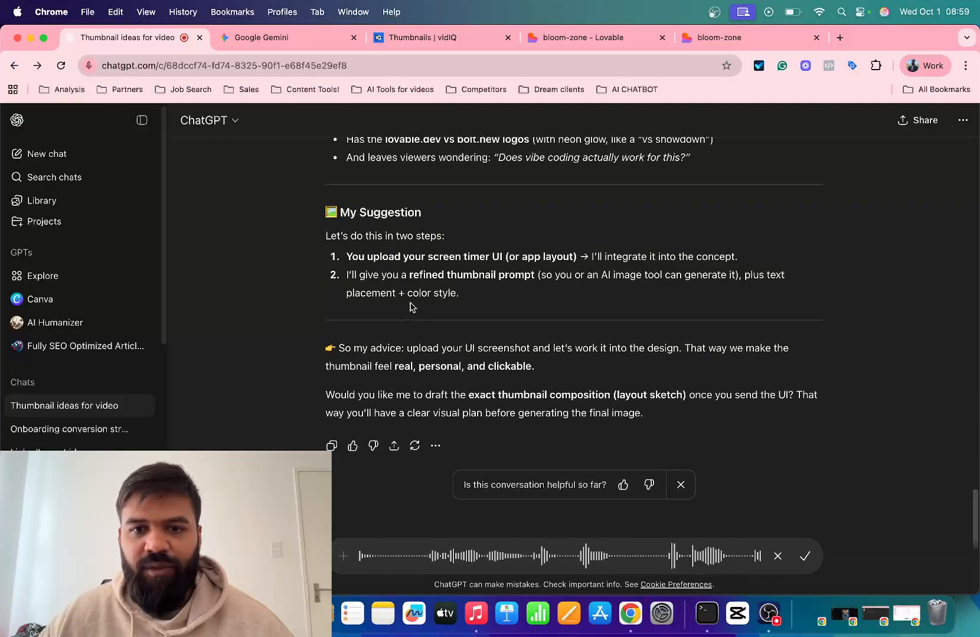
{"action": "scroll", "coordinate": [412, 303], "scroll_direction": "up", "scroll_amount": 1}
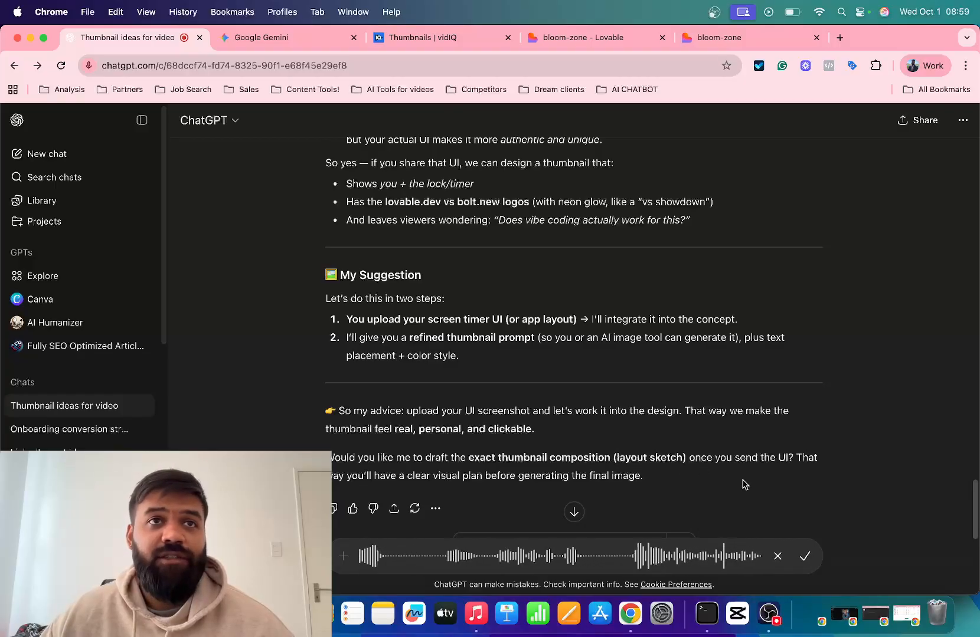
{"action": "left_click", "coordinate": [806, 558]}
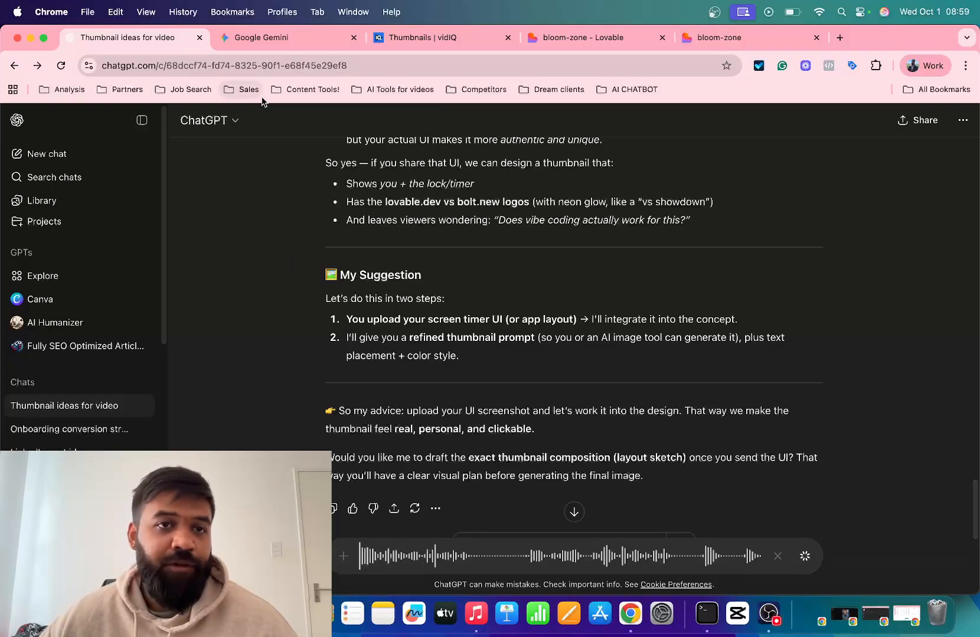
{"action": "left_click", "coordinate": [810, 564]}
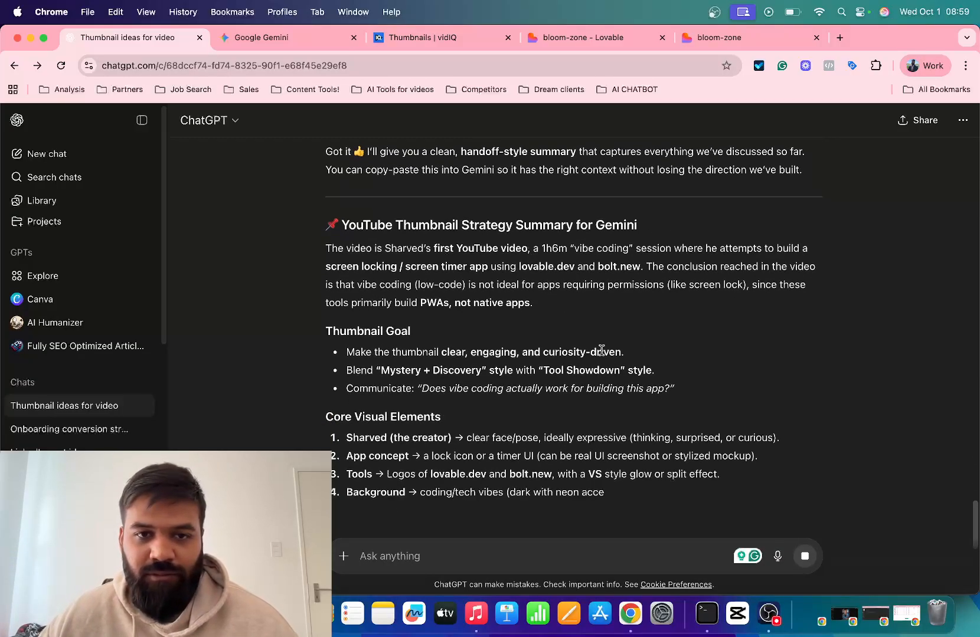
Copy ChatGPT's "YouTube Thumbnail Strategy Summary for Gemini", submit it as a prompt in Gemini and look through the reply.
{"action": "scroll", "coordinate": [475, 307], "scroll_direction": "down", "scroll_amount": 2}
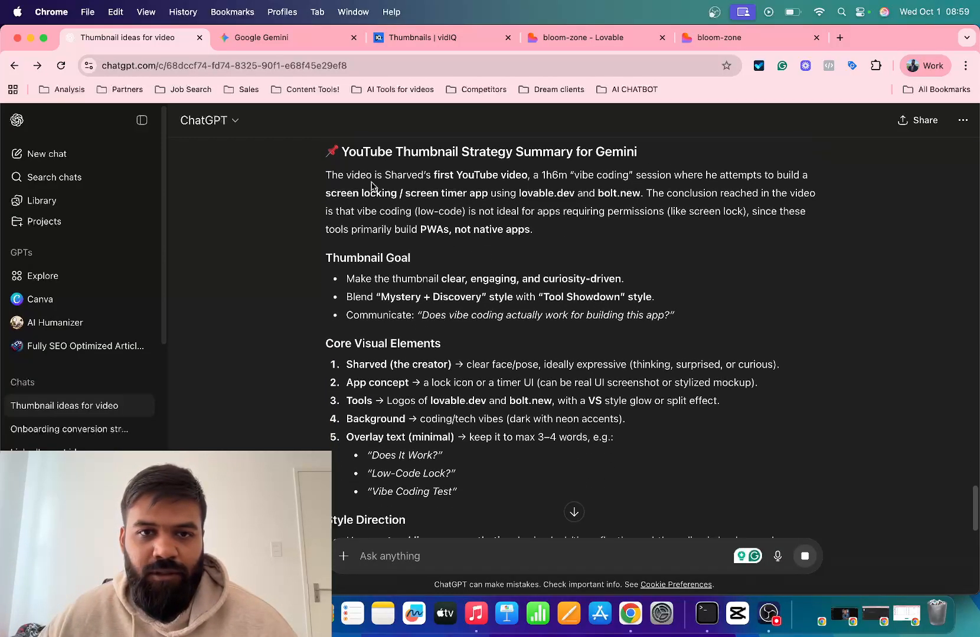
{"action": "left_click_drag", "start_coordinate": [325, 151], "coordinate": [678, 403]}
{"action": "right_click", "coordinate": [466, 297]}
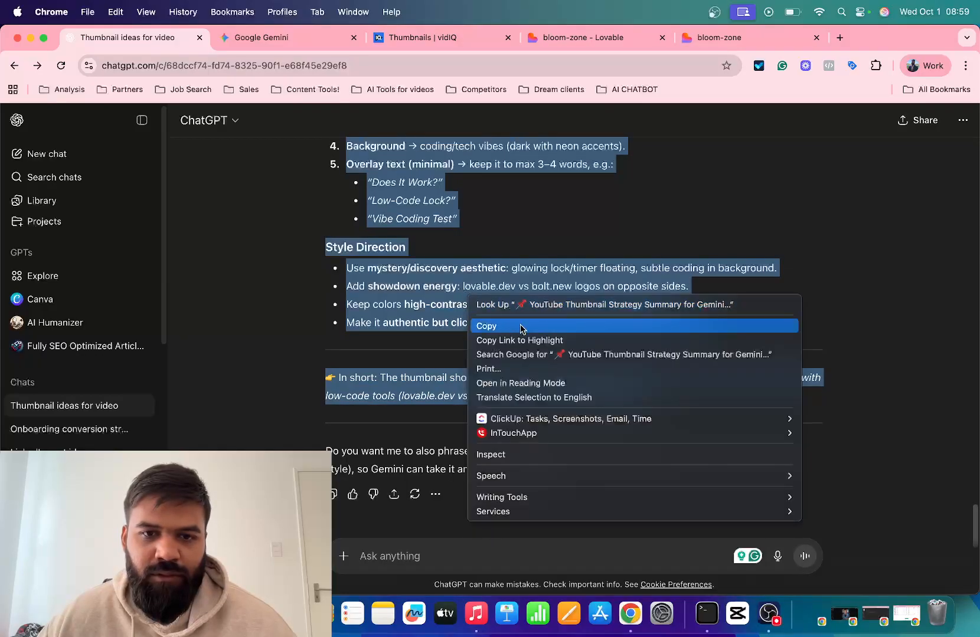
{"action": "left_click", "coordinate": [518, 324]}
{"action": "left_click", "coordinate": [268, 37]}
{"action": "left_click", "coordinate": [389, 512]}
{"action": "key", "text": "super+v"}
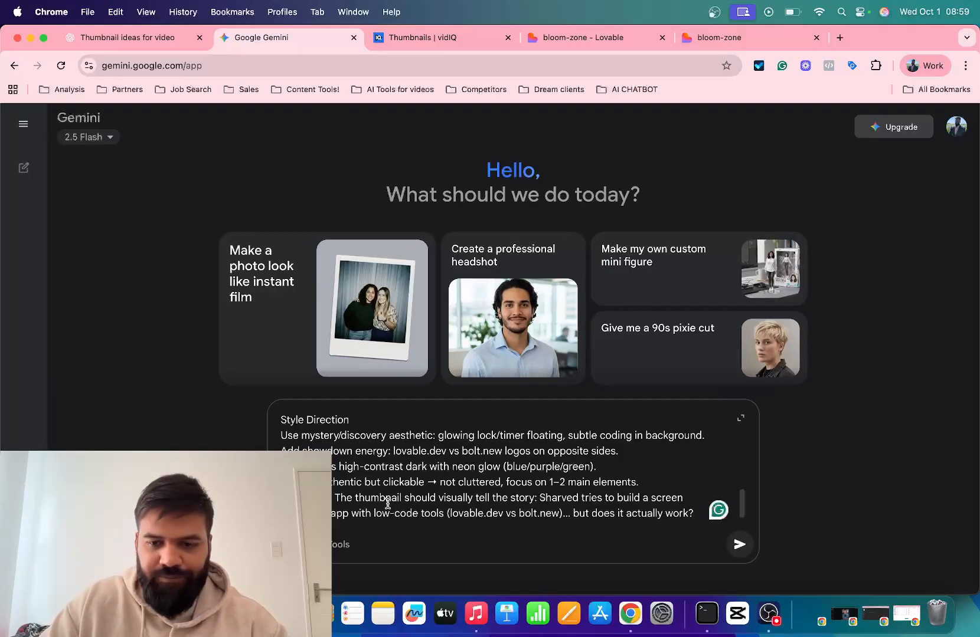
{"action": "key", "text": "Return"}
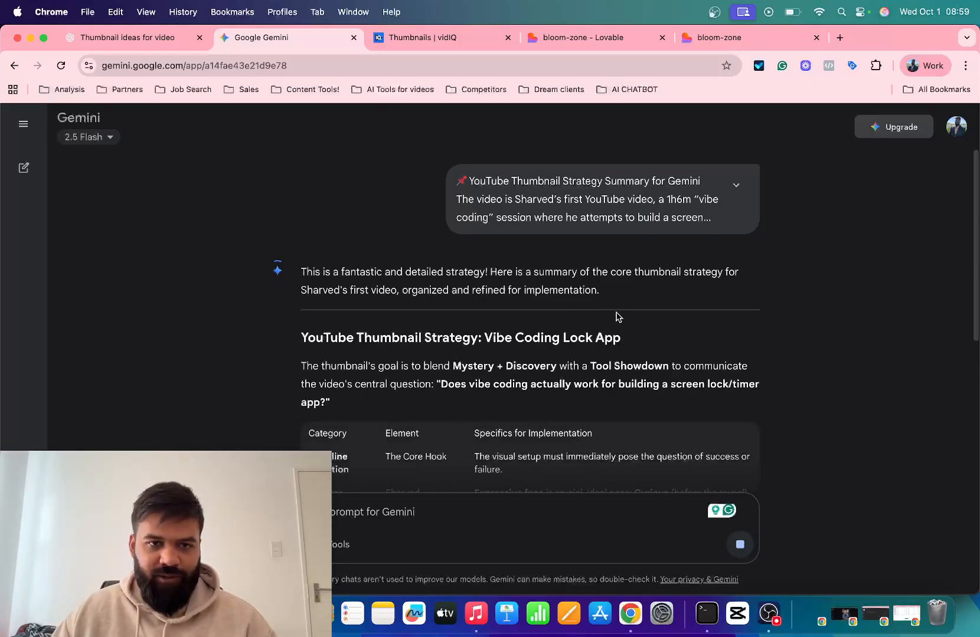
{"action": "scroll", "coordinate": [611, 316], "scroll_direction": "down", "scroll_amount": 10}
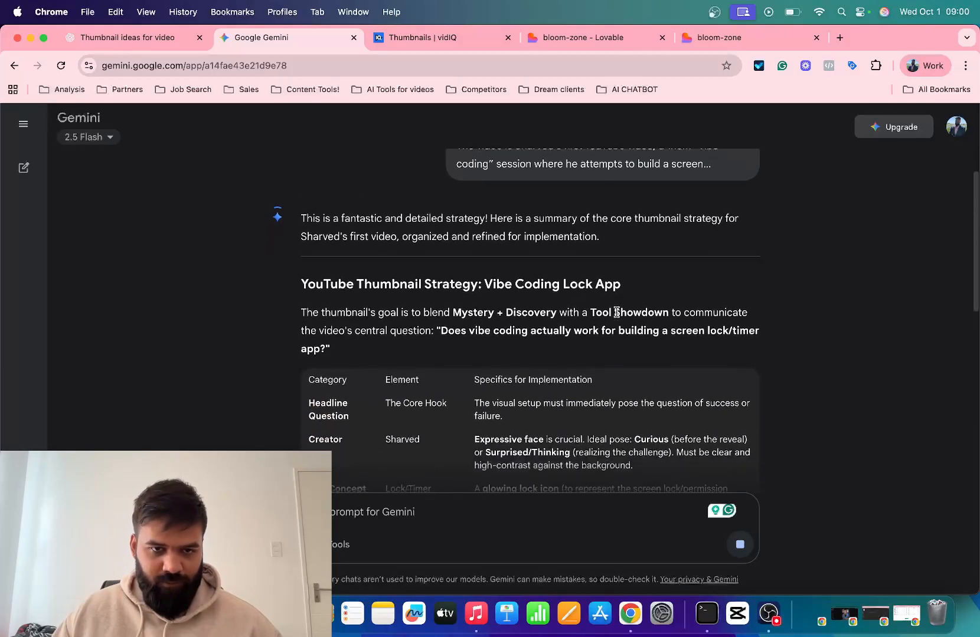
{"action": "scroll", "coordinate": [610, 315], "scroll_direction": "down", "scroll_amount": 5}
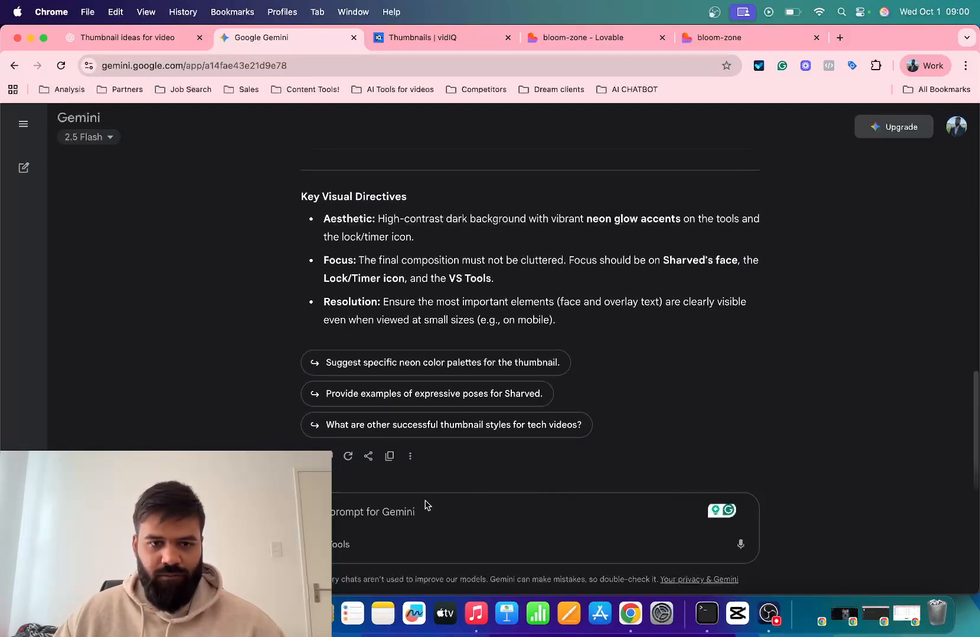
{"action": "left_click", "coordinate": [316, 545]}
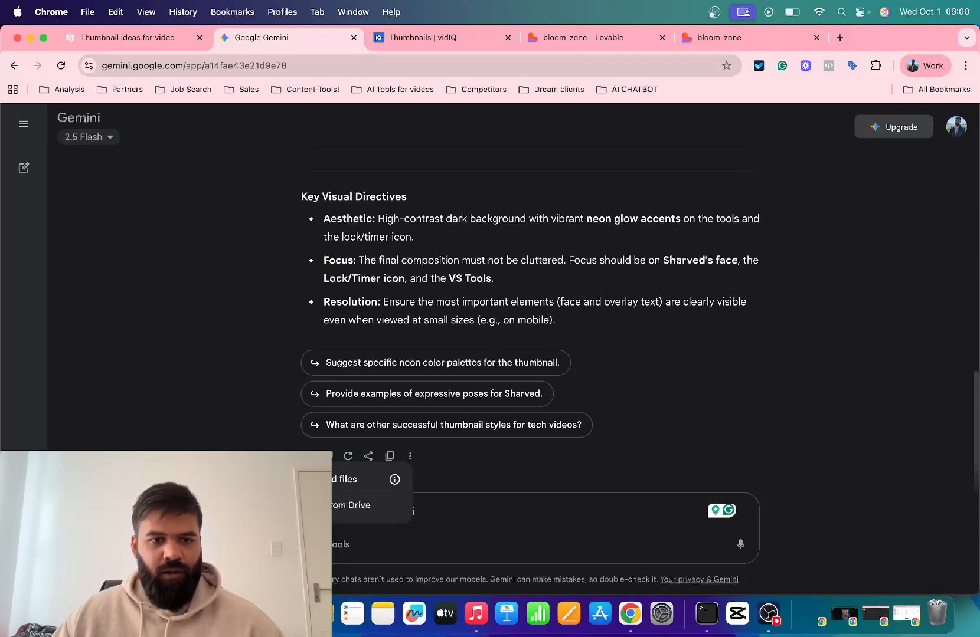
{"action": "left_click", "coordinate": [360, 479]}
{"action": "left_click", "coordinate": [273, 220]}
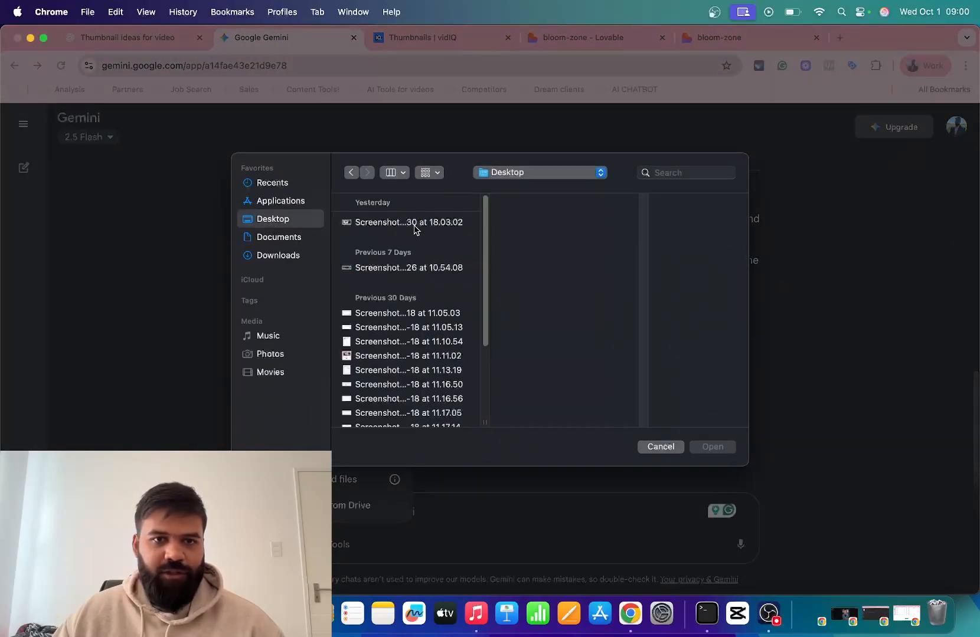
{"action": "left_click", "coordinate": [417, 224]}
{"action": "left_click", "coordinate": [403, 269]}
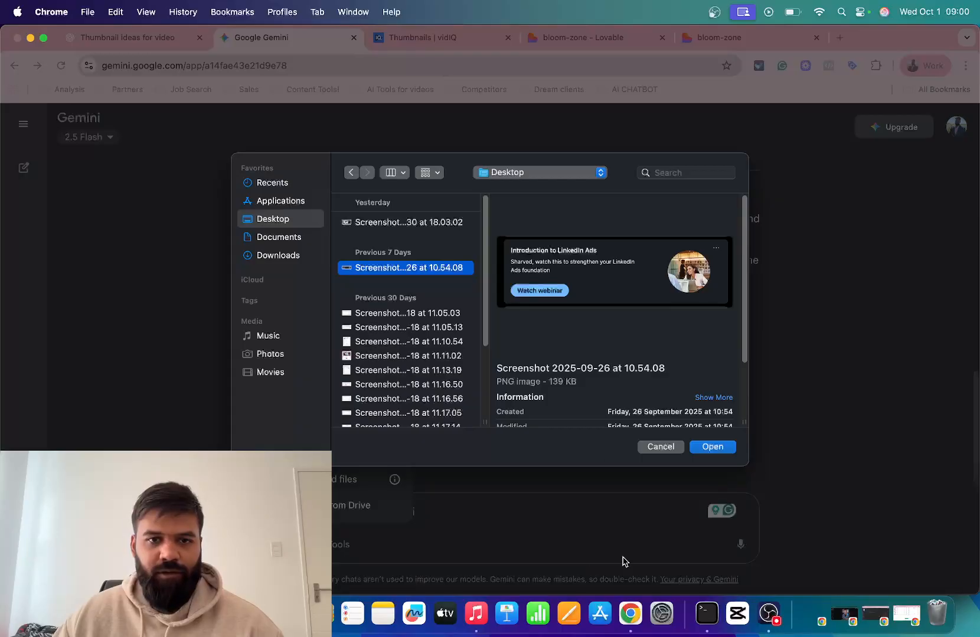
{"action": "scroll", "coordinate": [439, 289], "scroll_direction": "up", "scroll_amount": 5}
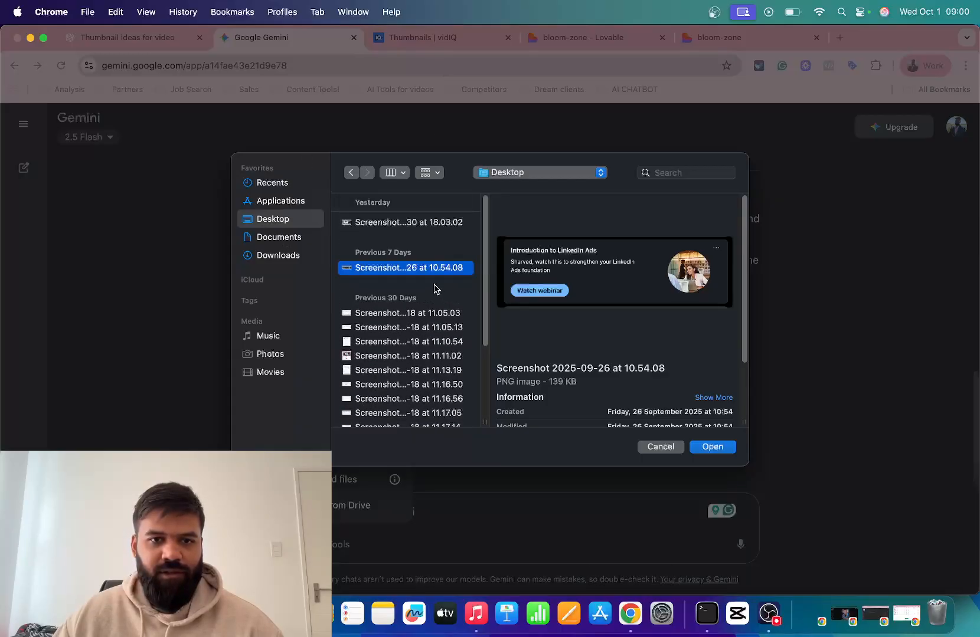
{"action": "left_click", "coordinate": [406, 223]}
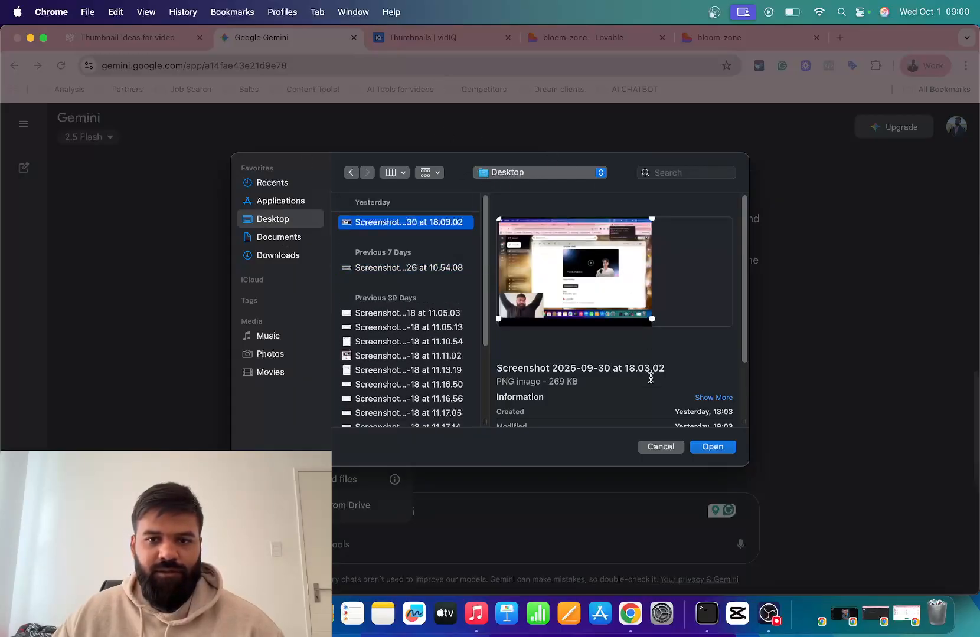
{"action": "left_click", "coordinate": [657, 447]}
Switch to the published bloom-zone app and capture a screenshot of its dashboard from the green banner down to the navigation bar.
{"action": "left_click", "coordinate": [427, 35]}
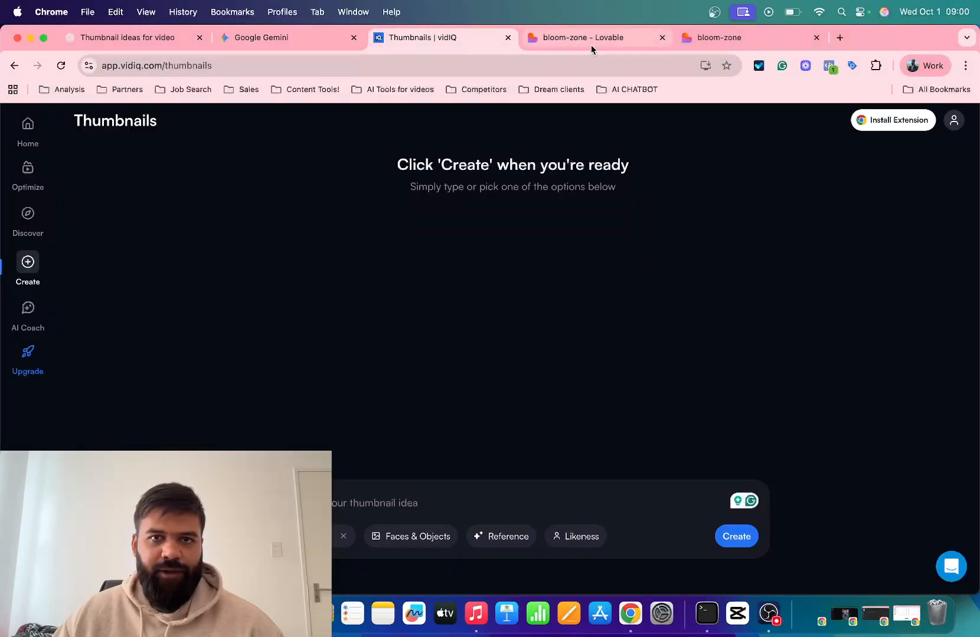
{"action": "left_click", "coordinate": [589, 43]}
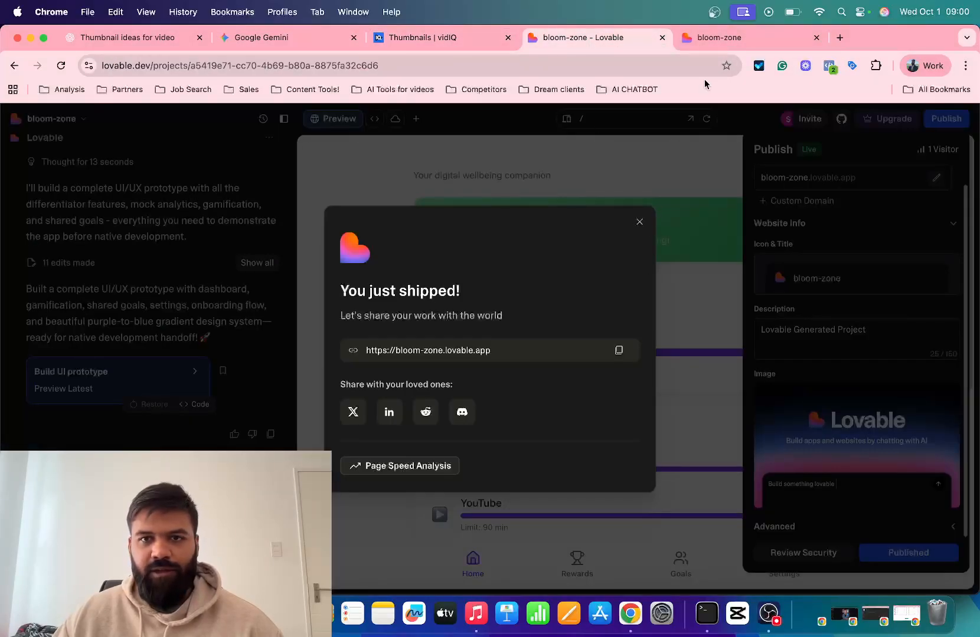
{"action": "left_click", "coordinate": [743, 36]}
{"action": "key", "text": "super+shift+4"}
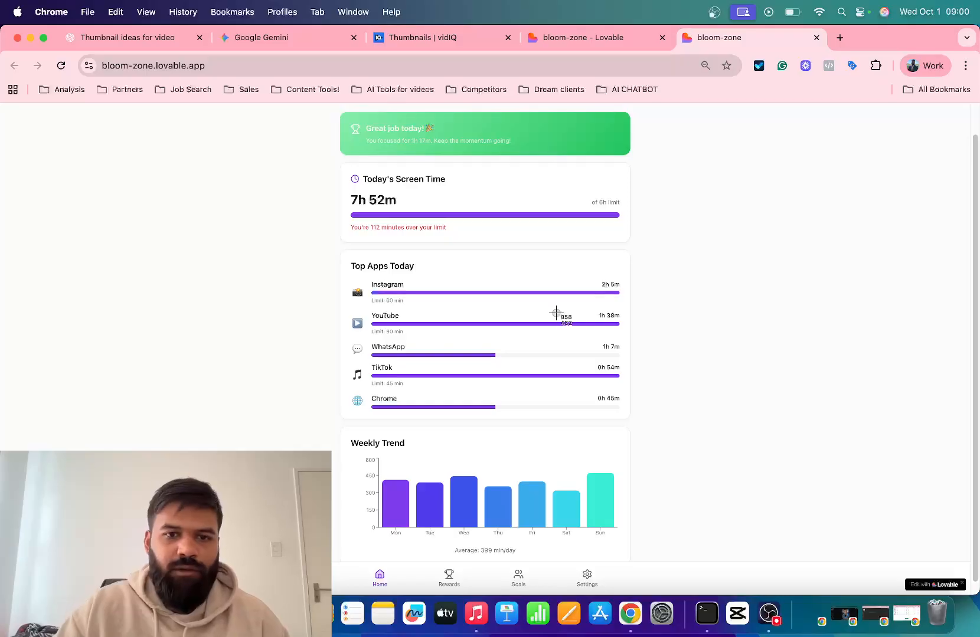
{"action": "left_click_drag", "start_coordinate": [334, 108], "coordinate": [635, 593]}
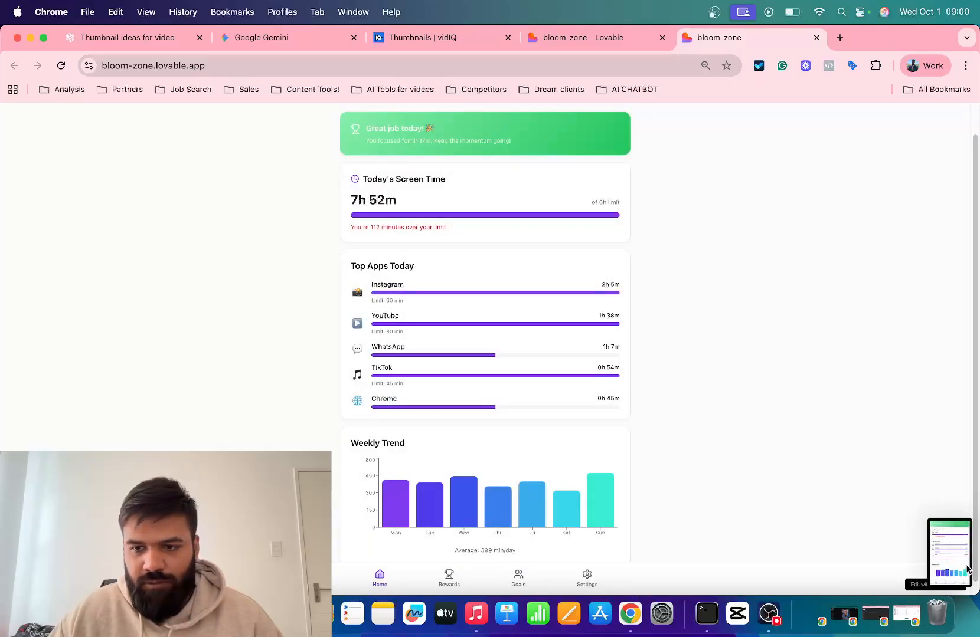
Return to Gemini and attach the new dashboard screenshot taken at 09.00.28 from the Desktop folder.
{"action": "left_click", "coordinate": [453, 38]}
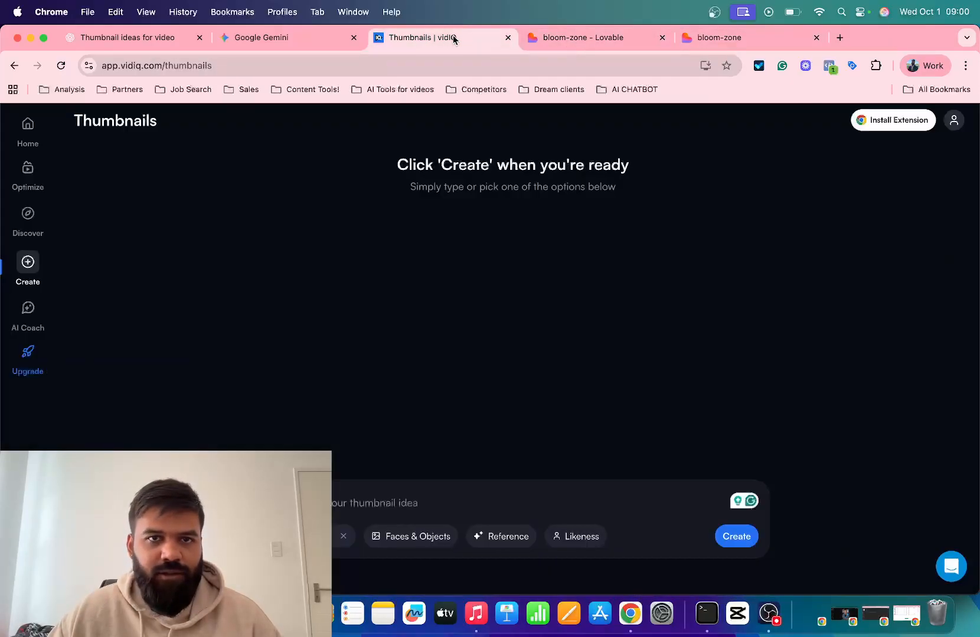
{"action": "left_click", "coordinate": [298, 40]}
{"action": "left_click", "coordinate": [366, 479]}
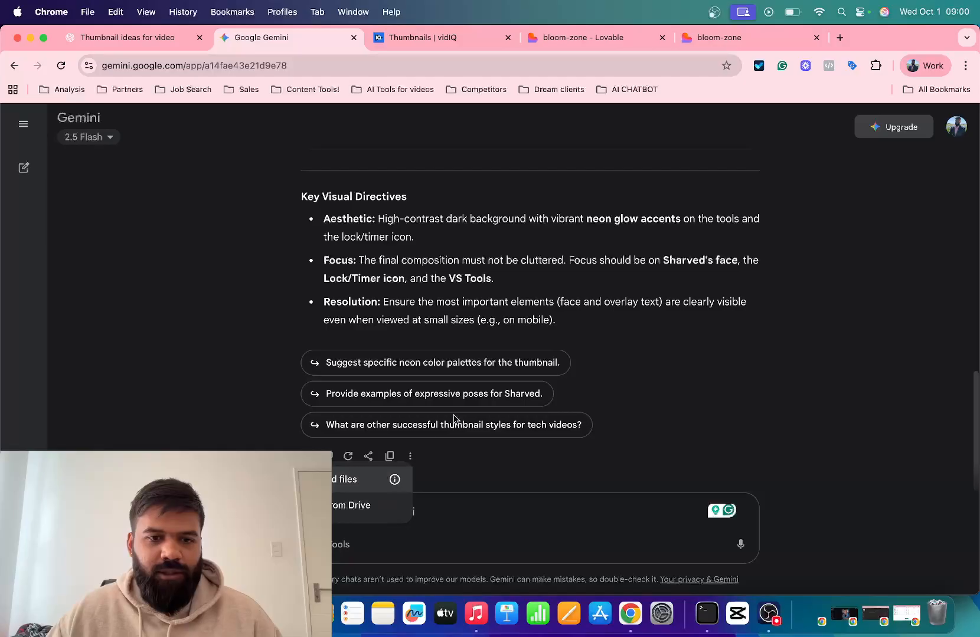
{"action": "left_click", "coordinate": [276, 223]}
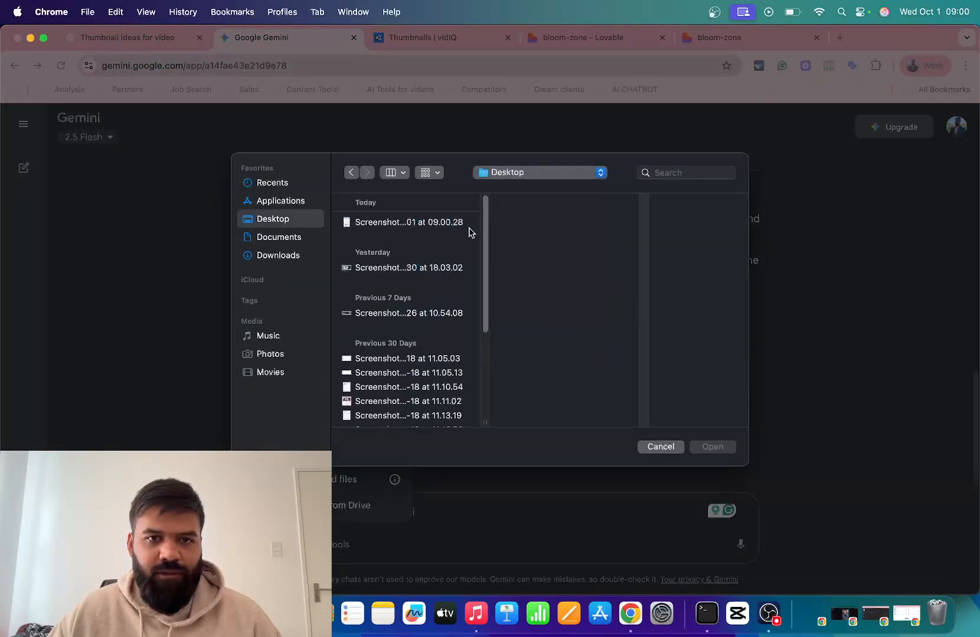
{"action": "left_click", "coordinate": [457, 225]}
{"action": "left_click", "coordinate": [722, 449]}
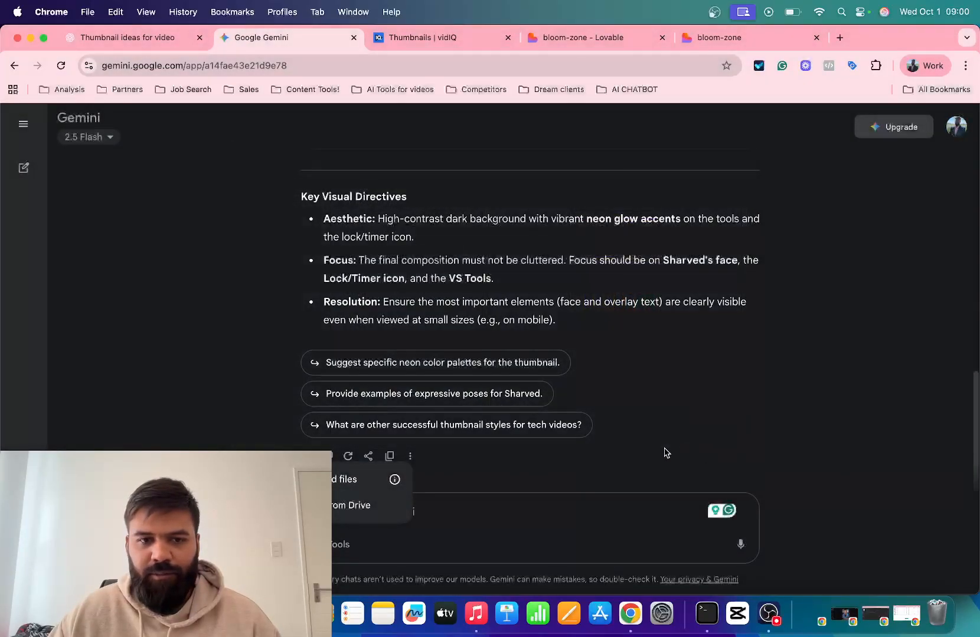
Attach the creator's portrait screenshot taken at 09.01.19 from the Desktop folder to the same Gemini message.
{"action": "left_click", "coordinate": [708, 543]}
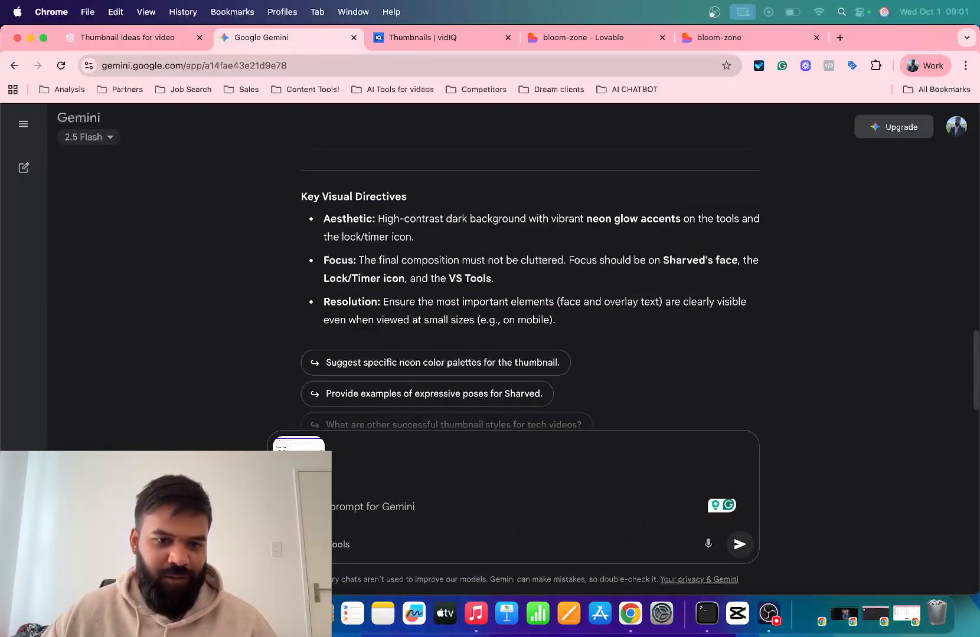
{"action": "left_click", "coordinate": [289, 544]}
{"action": "left_click", "coordinate": [332, 480]}
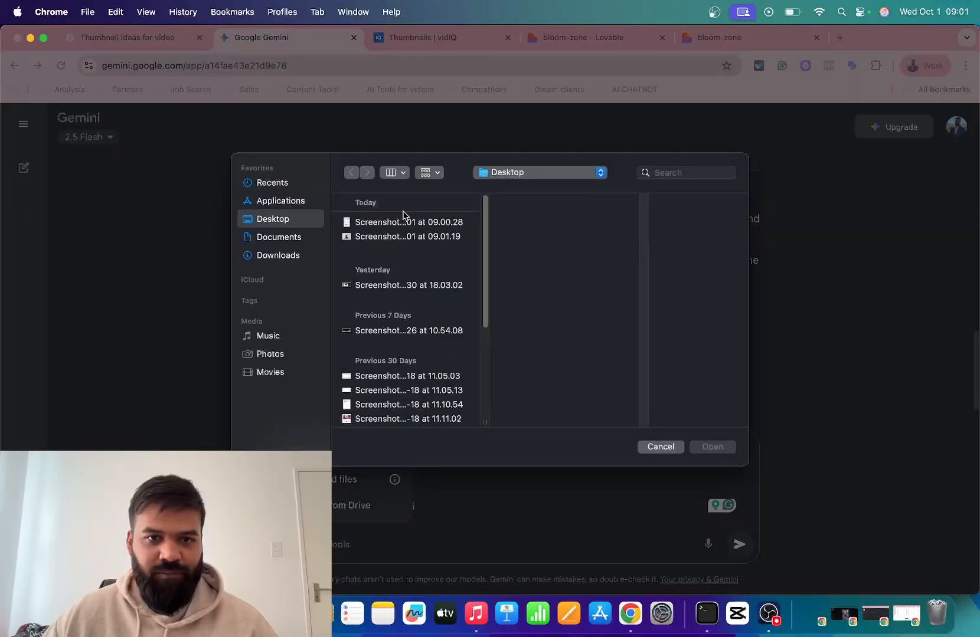
{"action": "left_click", "coordinate": [404, 237]}
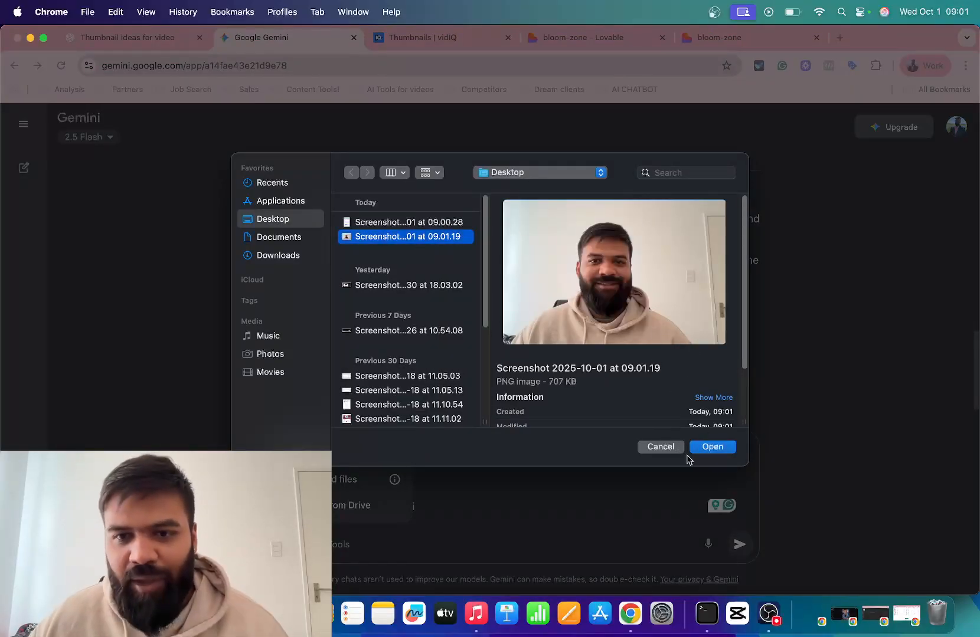
{"action": "left_click", "coordinate": [712, 447]}
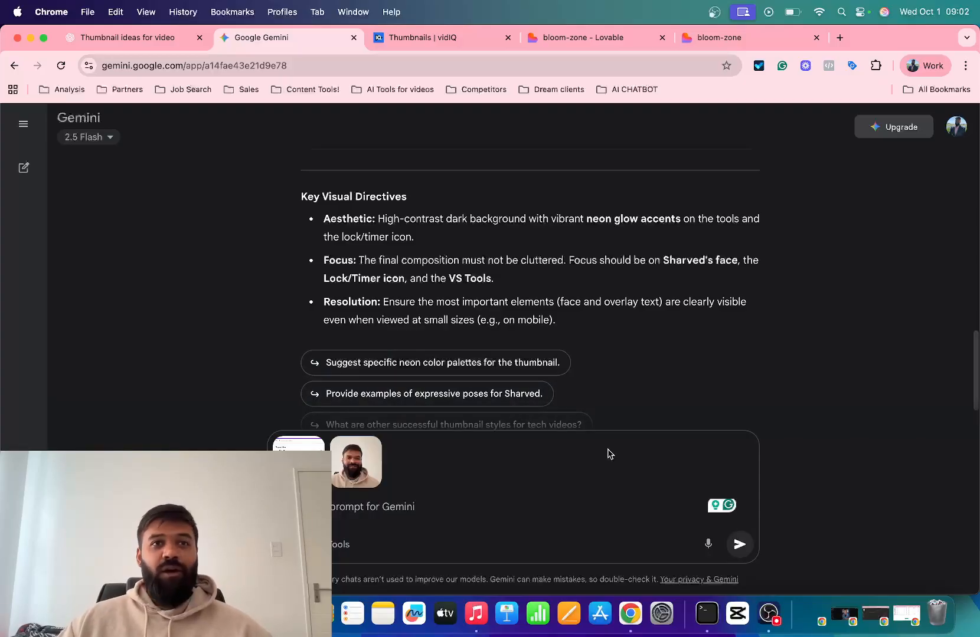
Dictate and submit a request for Gemini to craft an engaging AI YouTube thumbnail prompt using both images, and look through the reply.
{"action": "left_click", "coordinate": [706, 544]}
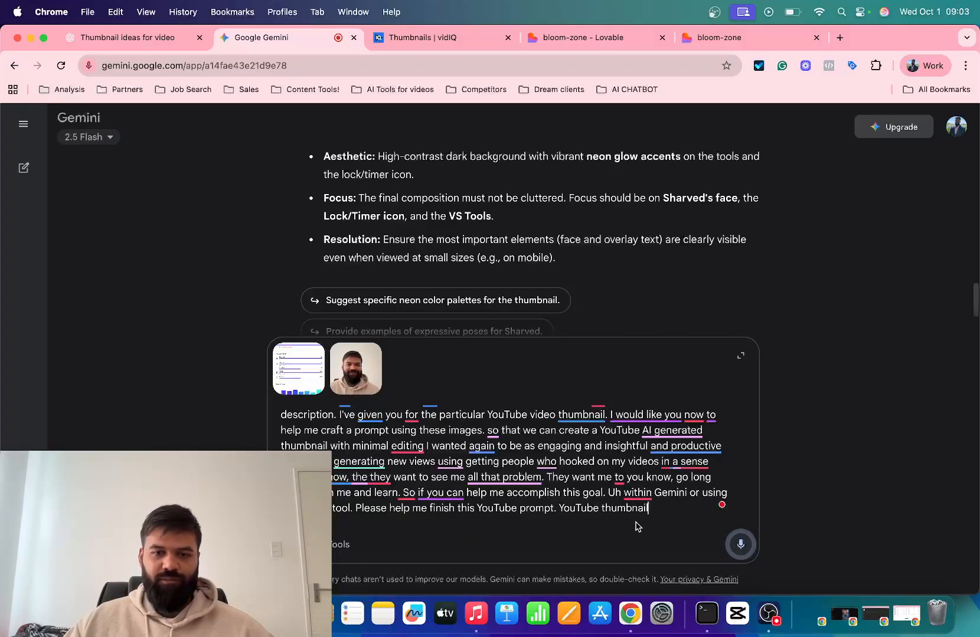
{"action": "left_click", "coordinate": [740, 544]}
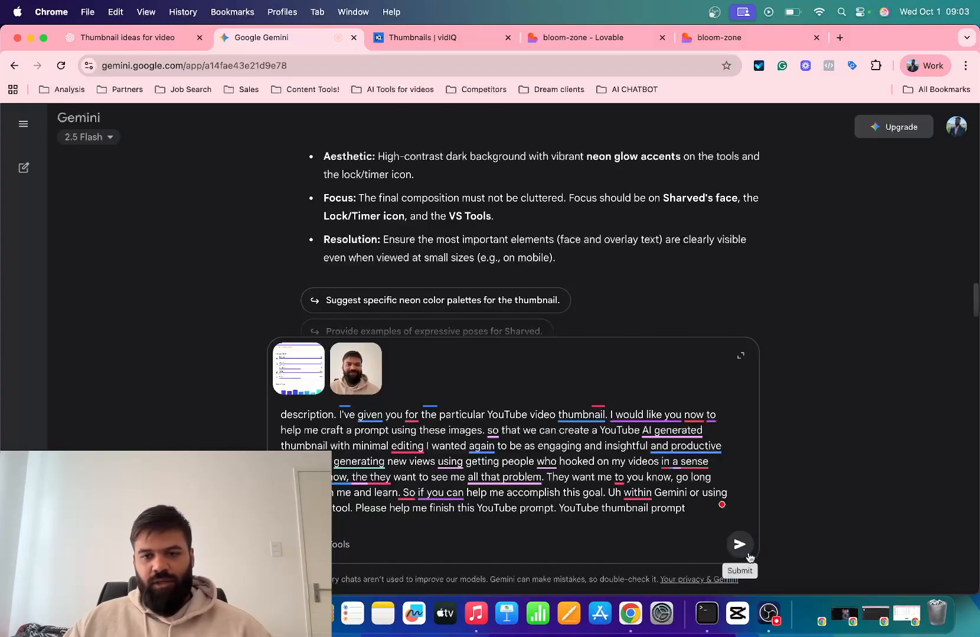
{"action": "left_click", "coordinate": [739, 544]}
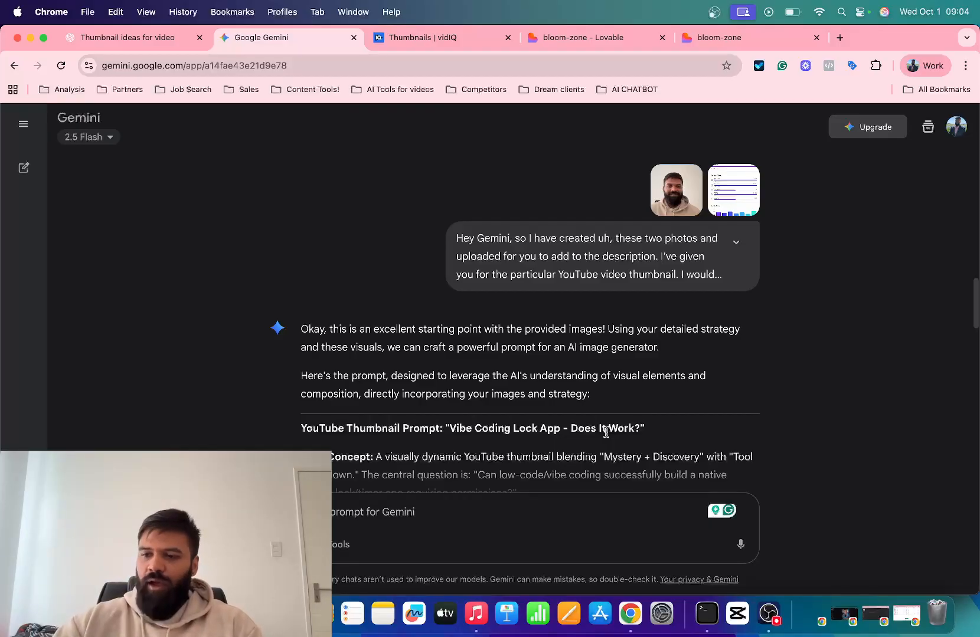
{"action": "scroll", "coordinate": [435, 376], "scroll_direction": "down", "scroll_amount": 3}
{"action": "scroll", "coordinate": [429, 337], "scroll_direction": "down", "scroll_amount": 2}
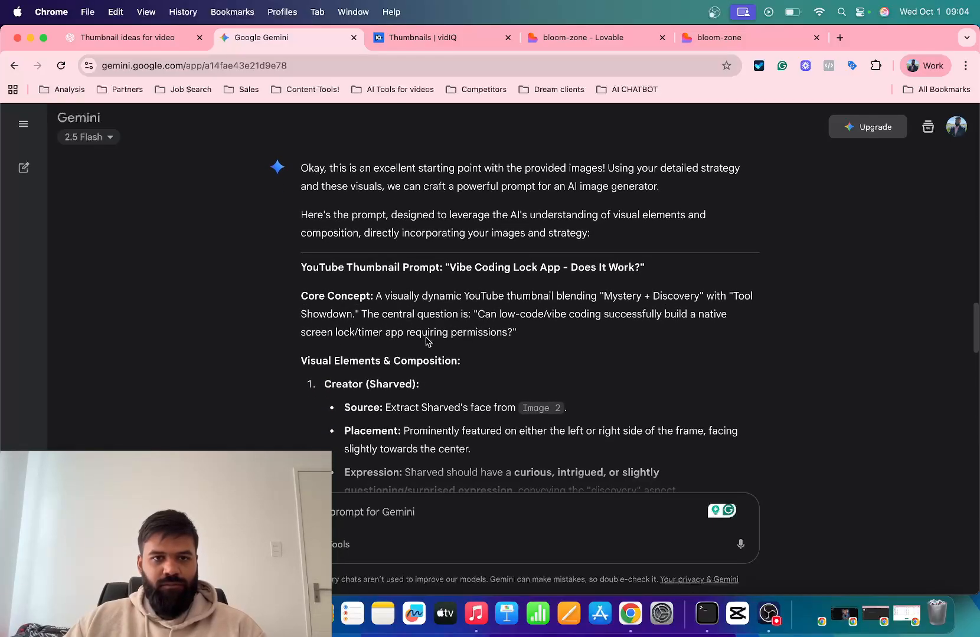
Read through Gemini's thumbnail prompt, from the core concept and visual elements to the artistic style and desired outcome.
{"action": "scroll", "coordinate": [427, 341], "scroll_direction": "down", "scroll_amount": 3}
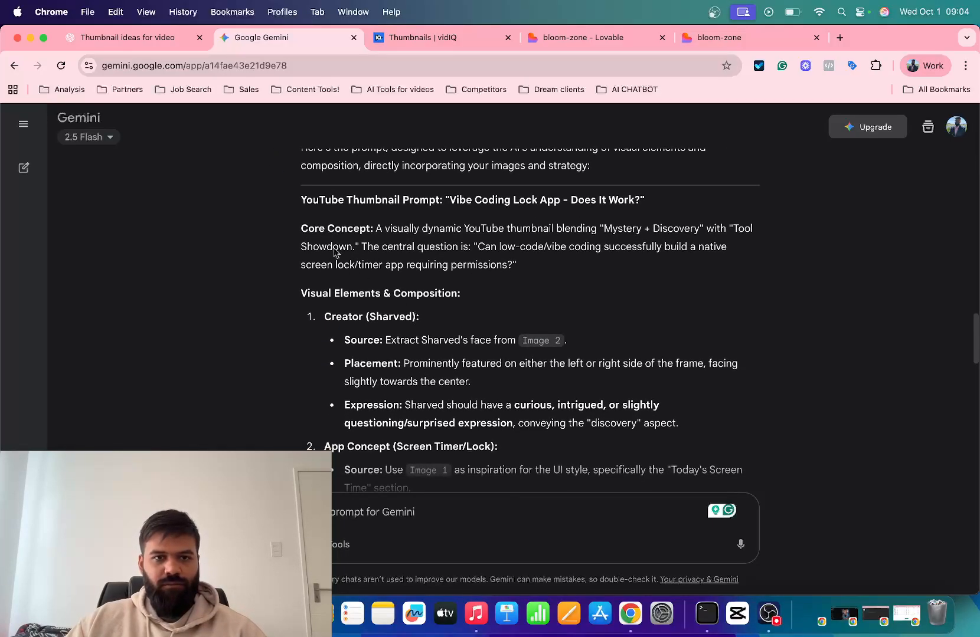
{"action": "left_click_drag", "start_coordinate": [300, 207], "coordinate": [377, 264]}
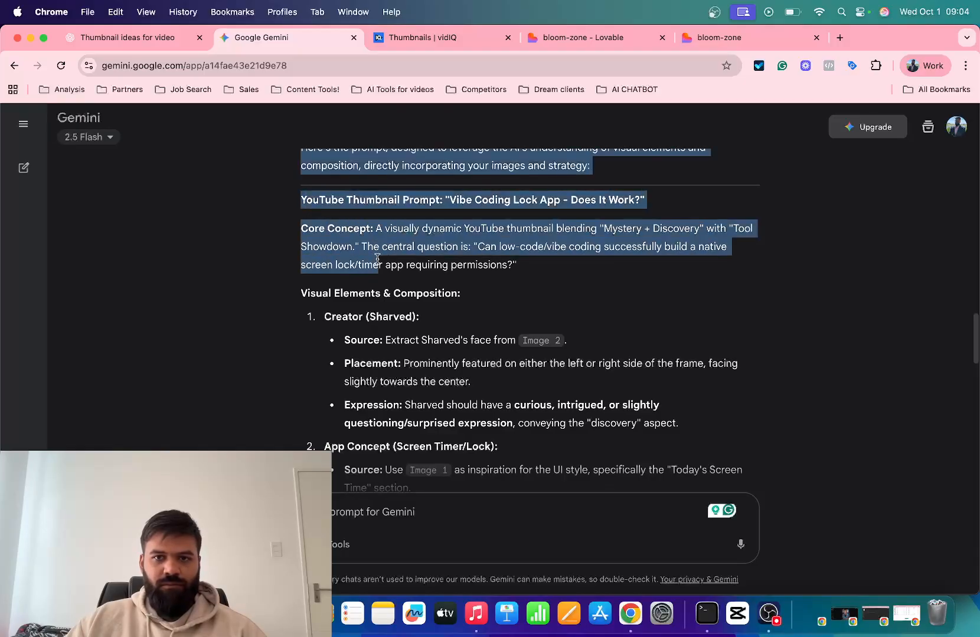
{"action": "left_click", "coordinate": [373, 261]}
{"action": "scroll", "coordinate": [354, 242], "scroll_direction": "down", "scroll_amount": 10}
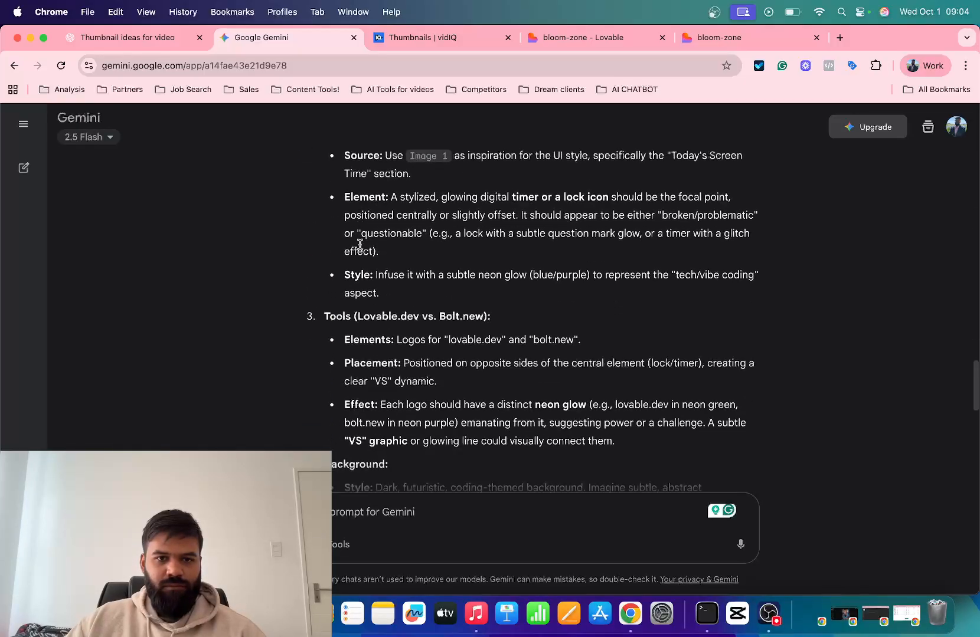
{"action": "scroll", "coordinate": [366, 245], "scroll_direction": "down", "scroll_amount": 10}
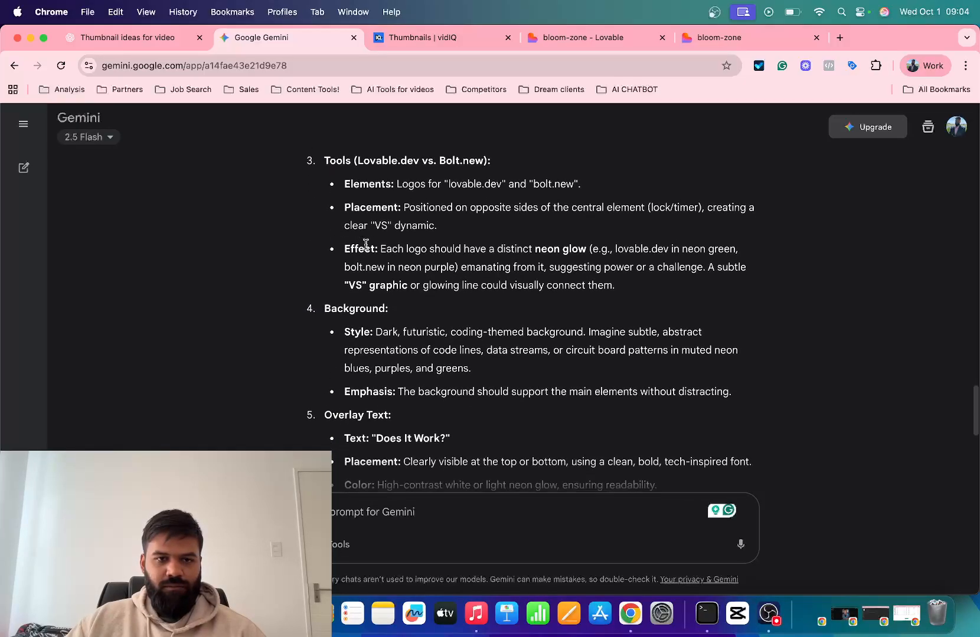
{"action": "scroll", "coordinate": [366, 245], "scroll_direction": "down", "scroll_amount": 6}
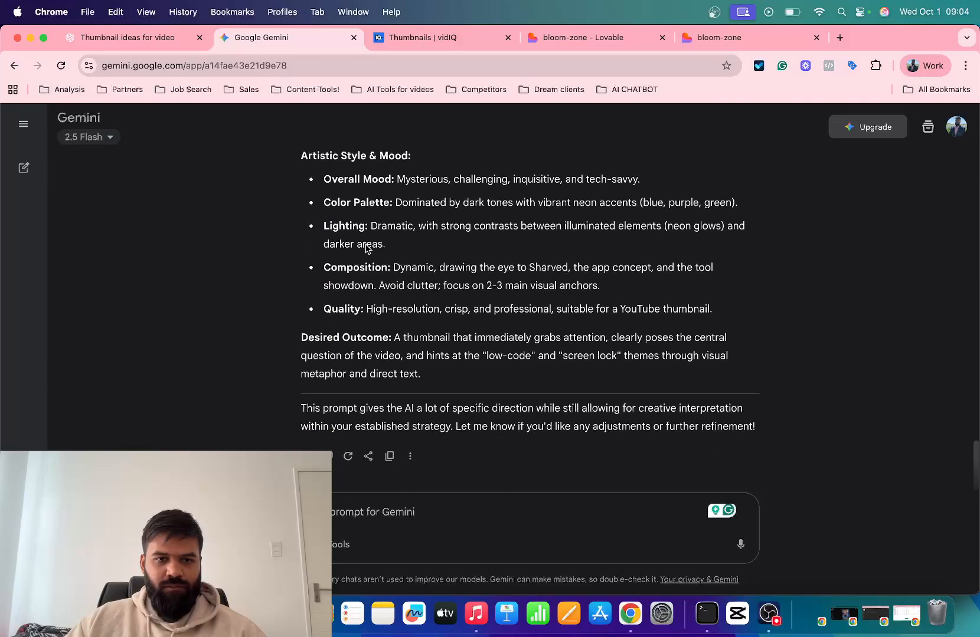
{"action": "left_click_drag", "start_coordinate": [431, 377], "coordinate": [435, 412]}
{"action": "scroll", "coordinate": [295, 254], "scroll_direction": "up", "scroll_amount": 5}
{"action": "scroll", "coordinate": [285, 245], "scroll_direction": "up", "scroll_amount": 15}
{"action": "scroll", "coordinate": [361, 258], "scroll_direction": "up", "scroll_amount": 8}
{"action": "left_click", "coordinate": [305, 392]}
{"action": "scroll", "coordinate": [433, 411], "scroll_direction": "down", "scroll_amount": 8}
{"action": "scroll", "coordinate": [434, 412], "scroll_direction": "up", "scroll_amount": 8}
{"action": "left_click", "coordinate": [317, 405]}
{"action": "left_click_drag", "start_coordinate": [300, 402], "coordinate": [462, 445]}
{"action": "left_click", "coordinate": [308, 396]}
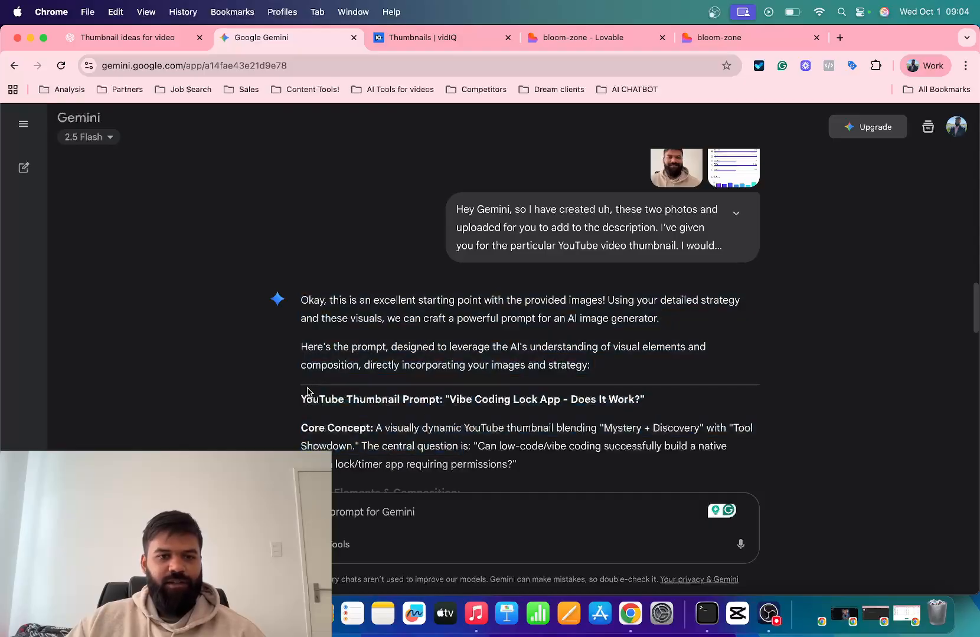
{"action": "left_click_drag", "start_coordinate": [302, 400], "coordinate": [508, 446]}
{"action": "left_click", "coordinate": [357, 410]}
Copy Gemini's prompt text from the "YouTube Thumbnail Prompt" heading through the end of the Desired Outcome paragraph.
{"action": "left_click_drag", "start_coordinate": [304, 401], "coordinate": [594, 384]}
{"action": "scroll", "coordinate": [437, 424], "scroll_direction": "down", "scroll_amount": 12}
{"action": "scroll", "coordinate": [474, 428], "scroll_direction": "down", "scroll_amount": 5}
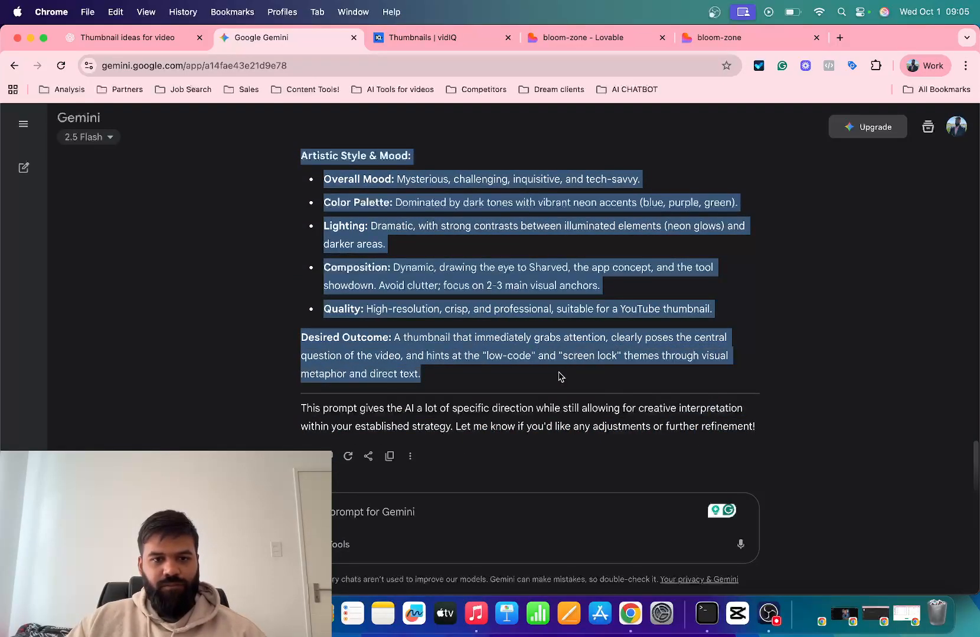
{"action": "right_click", "coordinate": [426, 281]}
{"action": "left_click", "coordinate": [463, 311]}
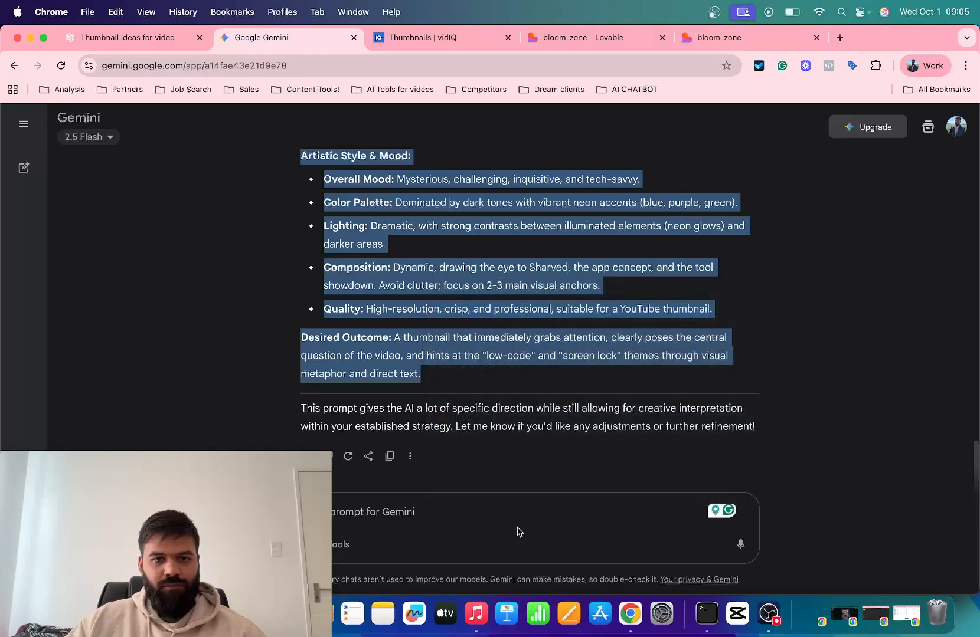
Paste the copied thumbnail prompt into a new Gemini message and insert an empty line above its heading.
{"action": "left_click", "coordinate": [345, 518]}
{"action": "key", "text": "super+v"}
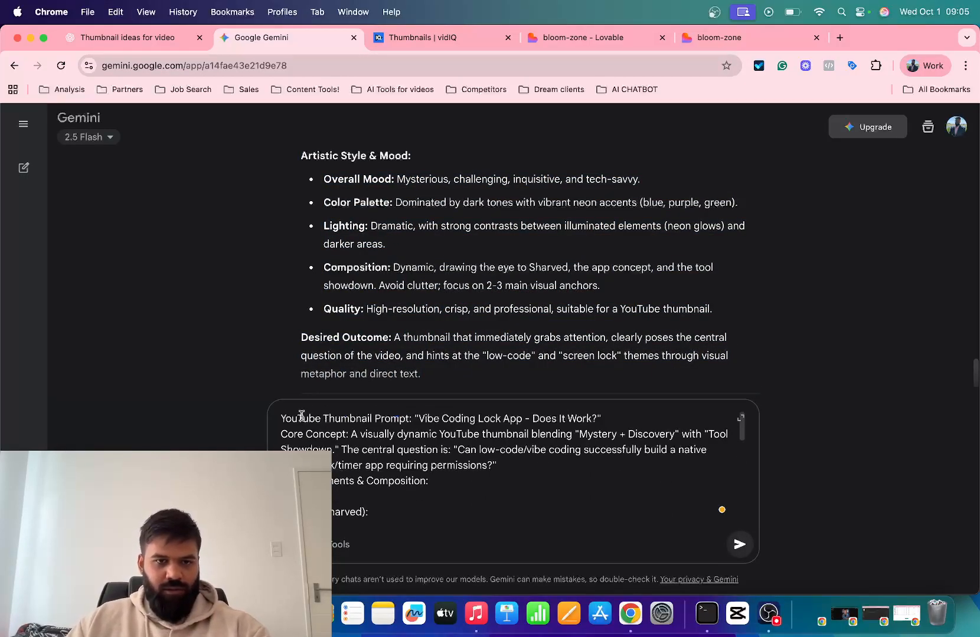
{"action": "left_click", "coordinate": [282, 419]}
{"action": "scroll", "coordinate": [285, 419], "scroll_direction": "up", "scroll_amount": 10}
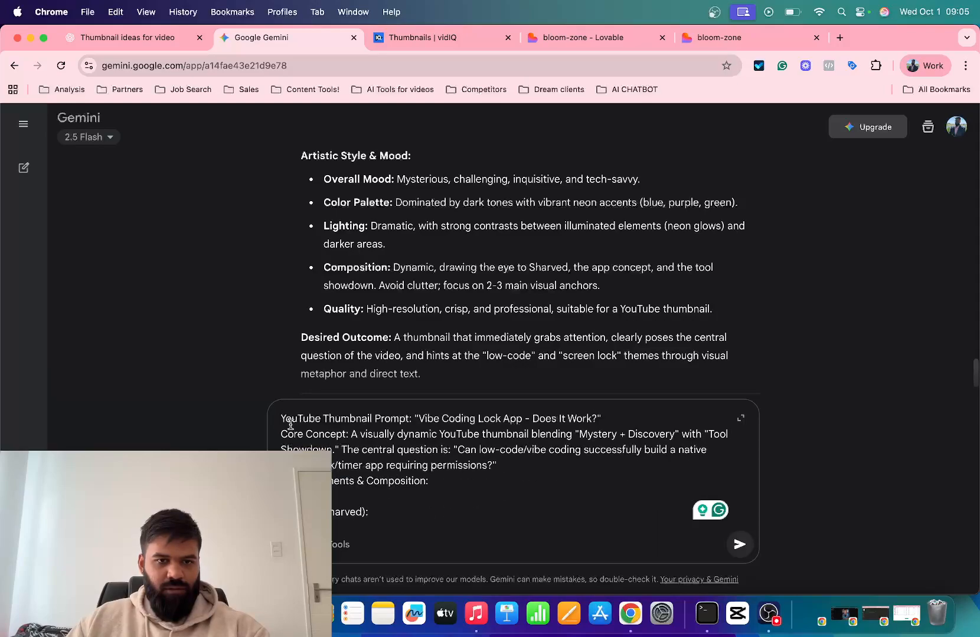
{"action": "scroll", "coordinate": [296, 418], "scroll_direction": "up", "scroll_amount": 2}
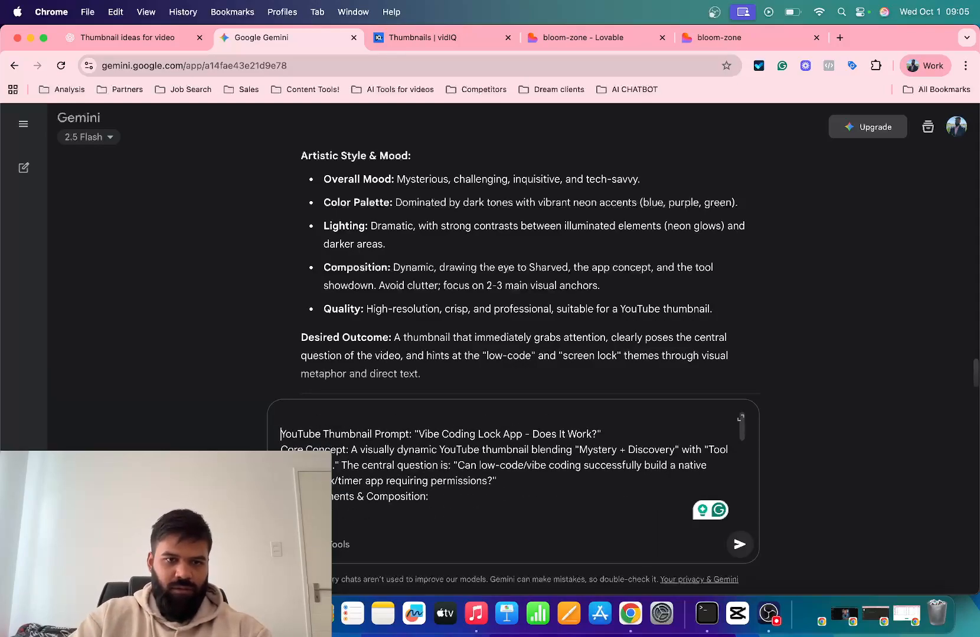
Prepend "Please create the following thumbnail using the prompt below and images shared above:" to the pasted thumbnail prompt and submit it.
{"action": "type", "text": "P"}
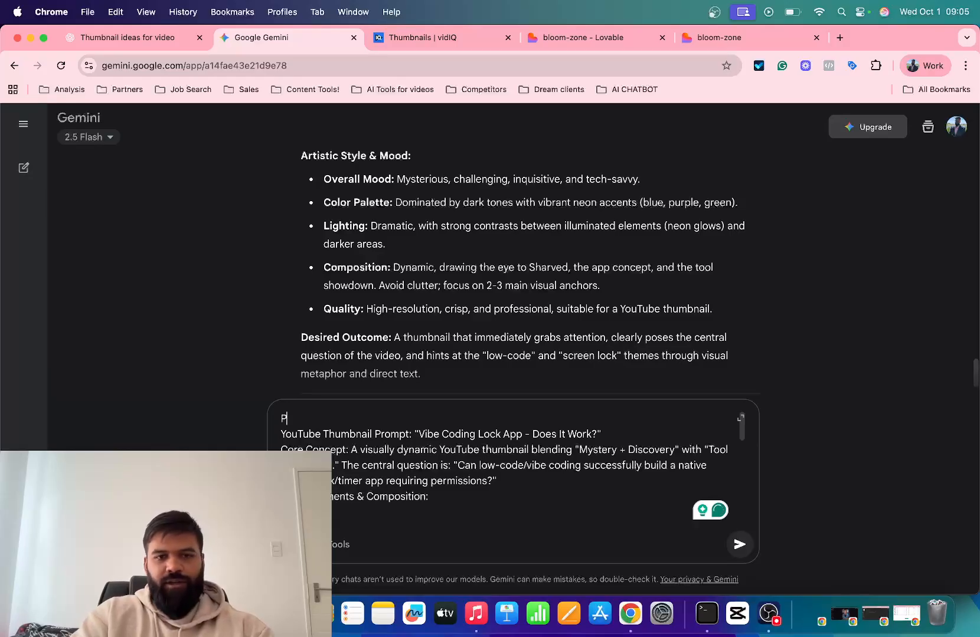
{"action": "type", "text": "lease create the following thumbnail"}
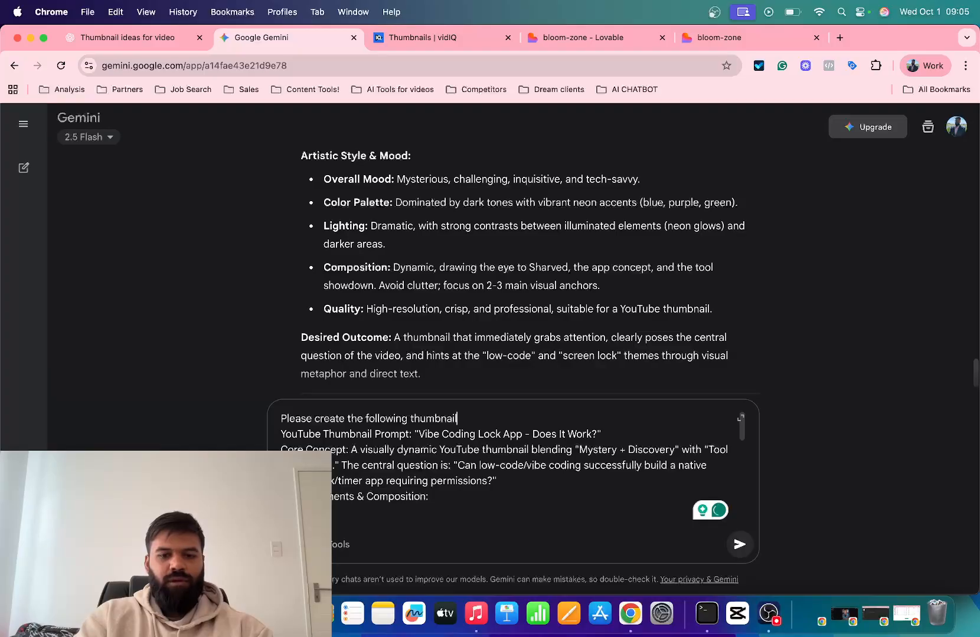
{"action": "type", "text": "using the"}
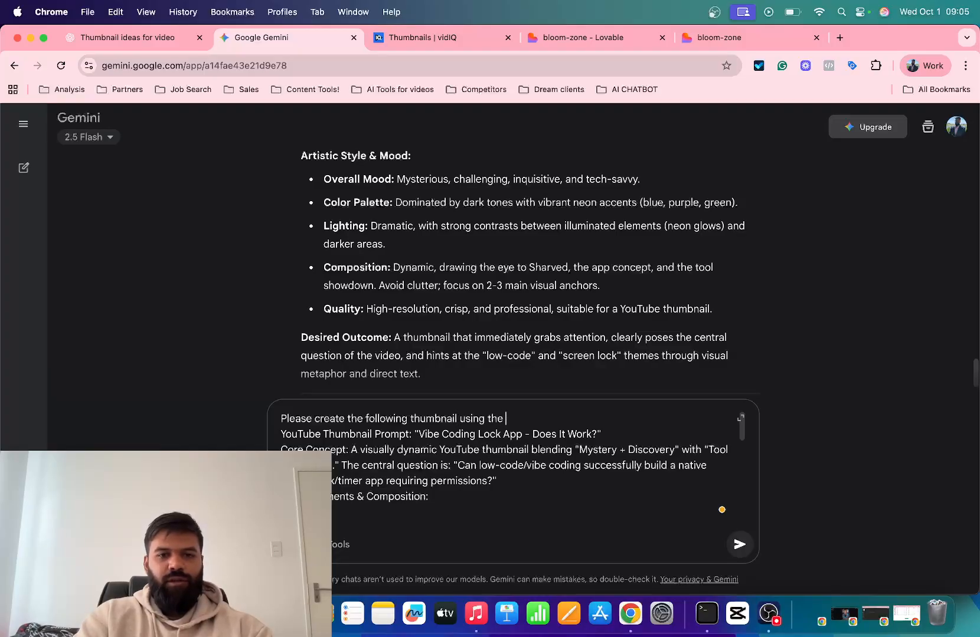
{"action": "type", "text": " prompt b elow and"}
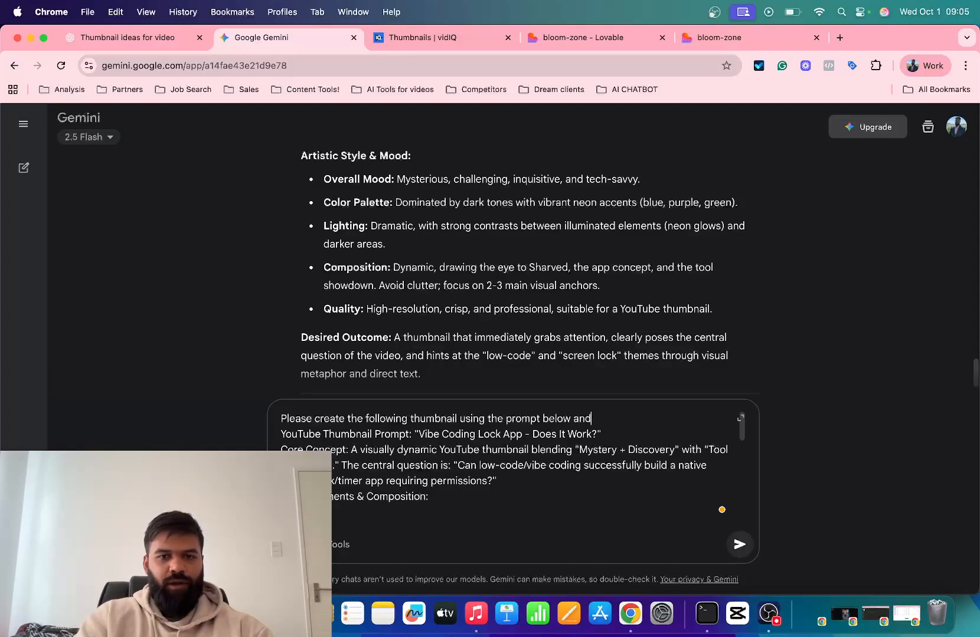
{"action": "type", "text": "ared above"}
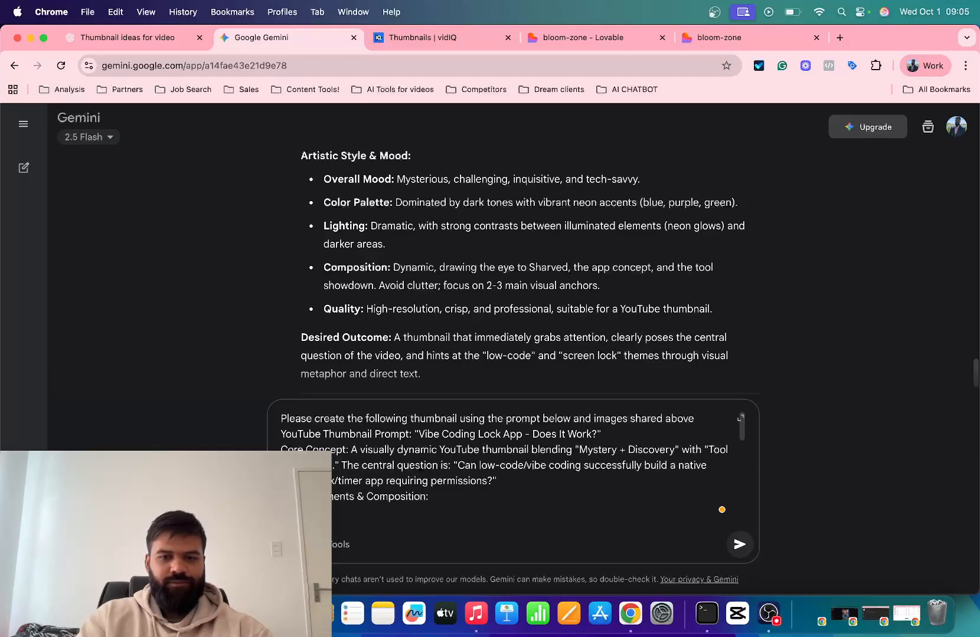
{"action": "type", "text": ":"}
{"action": "key", "text": "Return"}
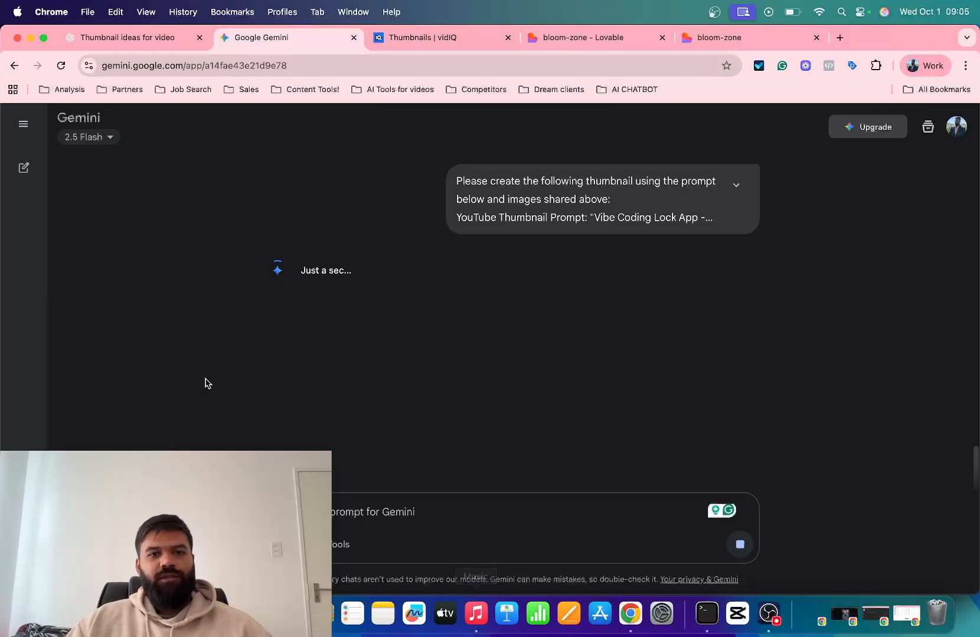
{"action": "left_click", "coordinate": [341, 544]}
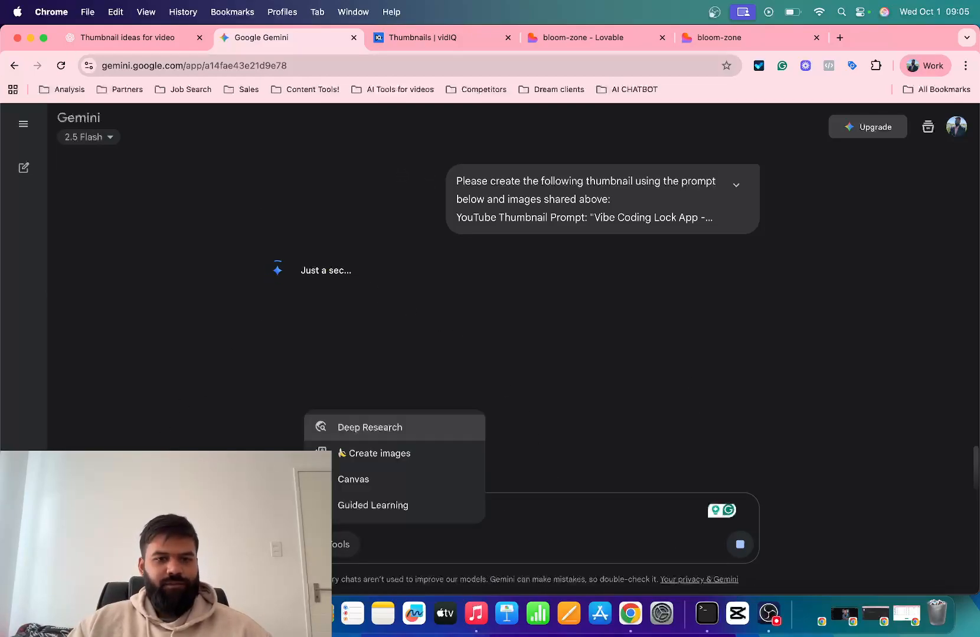
{"action": "left_click", "coordinate": [555, 392]}
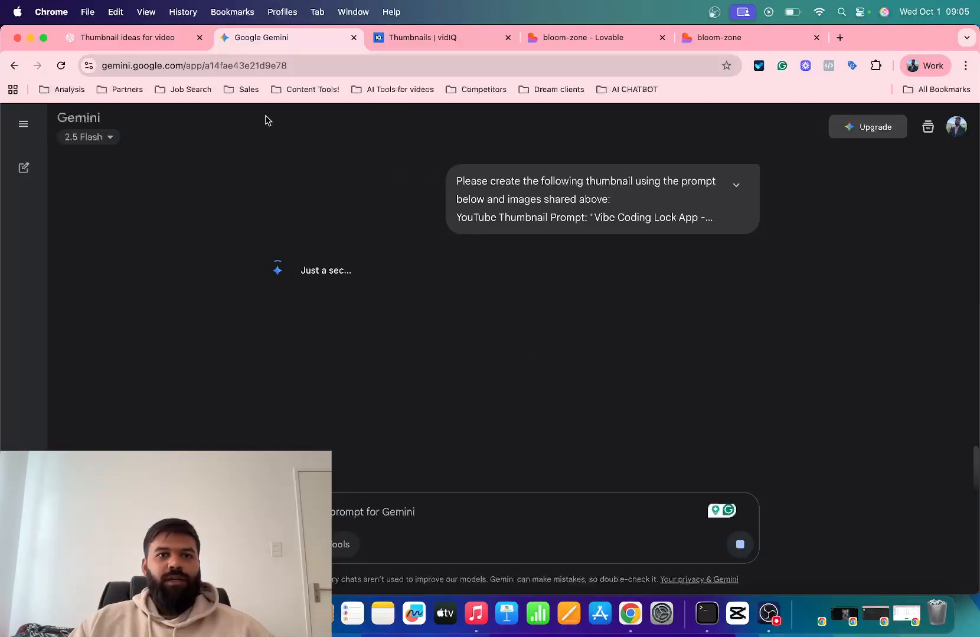
Switch to vidIQ Thumbnails, paste the thumbnail prompt, and upload the portrait "Screenshot 2025-10-01 at 09.01.19" under Faces & Objects.
{"action": "left_click", "coordinate": [396, 41]}
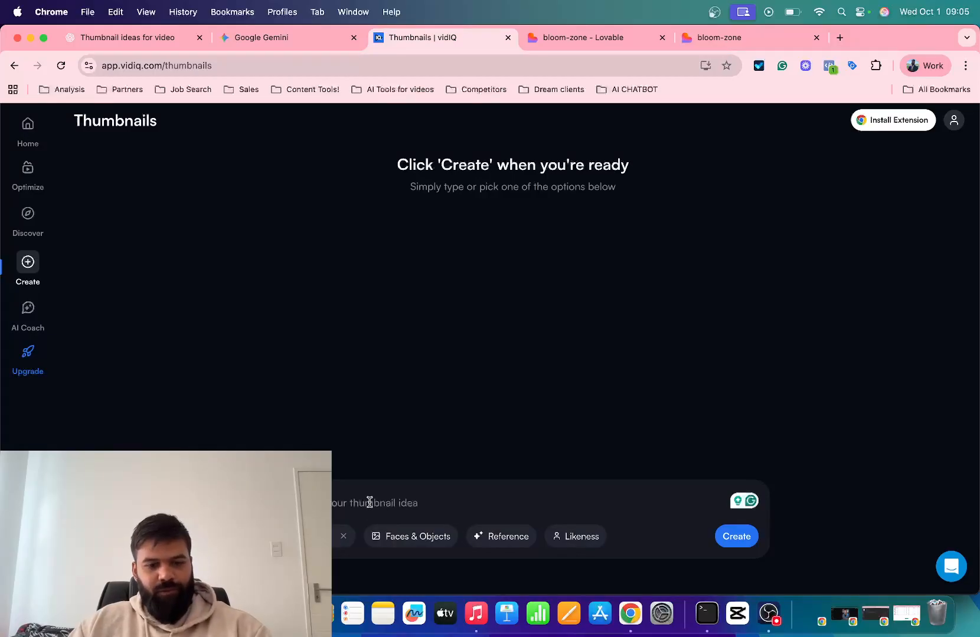
{"action": "key", "text": "super+v"}
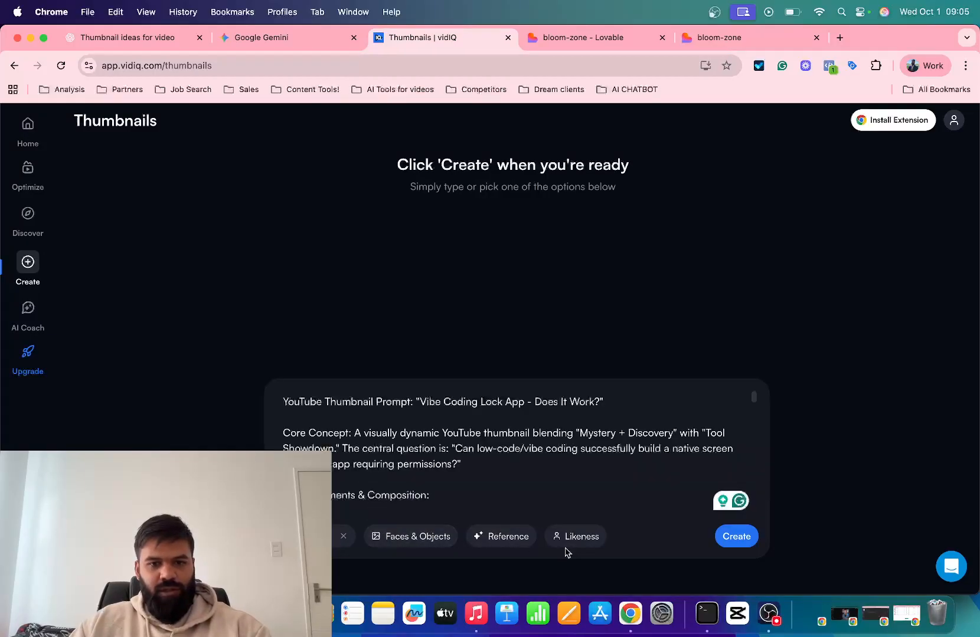
{"action": "left_click", "coordinate": [413, 536]}
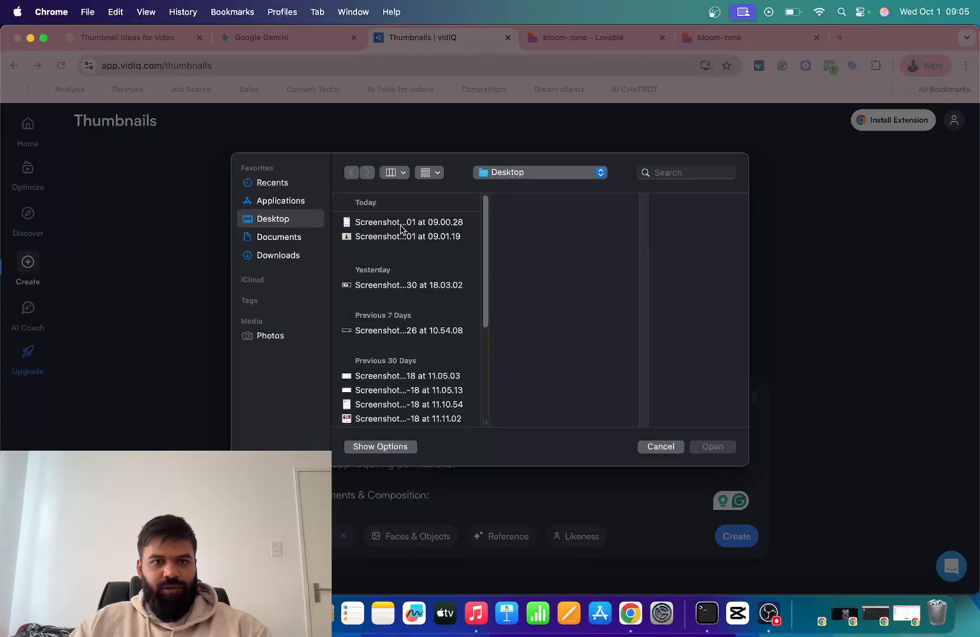
{"action": "left_click", "coordinate": [400, 228]}
{"action": "left_click", "coordinate": [411, 237]}
{"action": "left_click", "coordinate": [413, 227]}
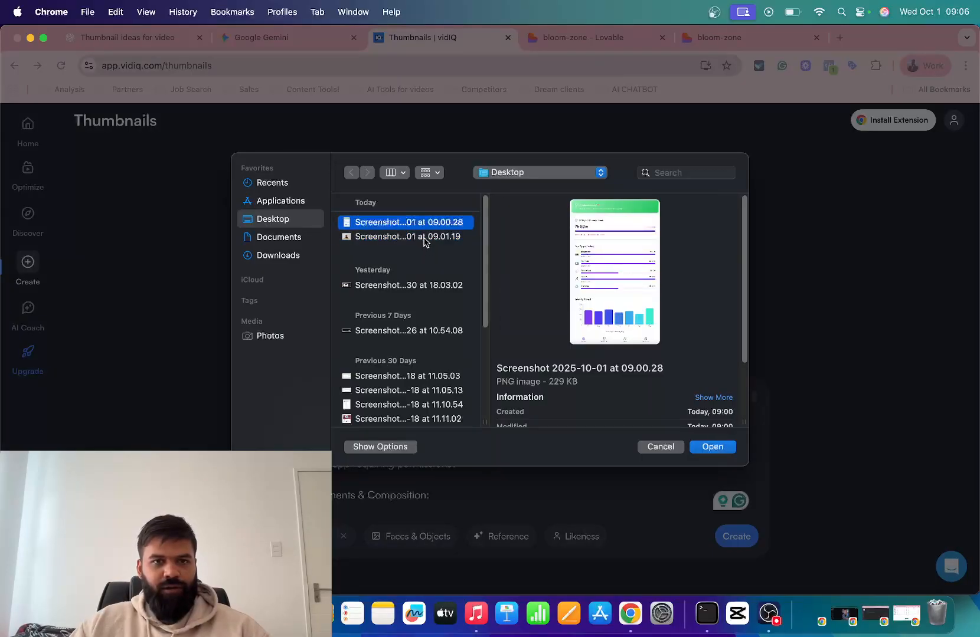
{"action": "left_click", "coordinate": [423, 239]}
{"action": "left_click", "coordinate": [426, 228]}
{"action": "left_click", "coordinate": [425, 238]}
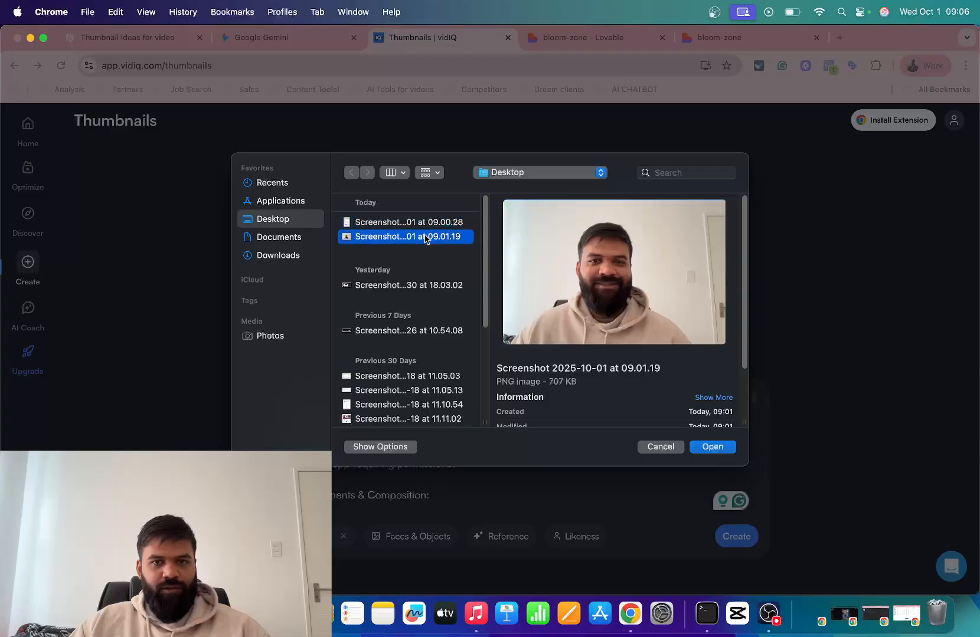
{"action": "double_click", "coordinate": [421, 237]}
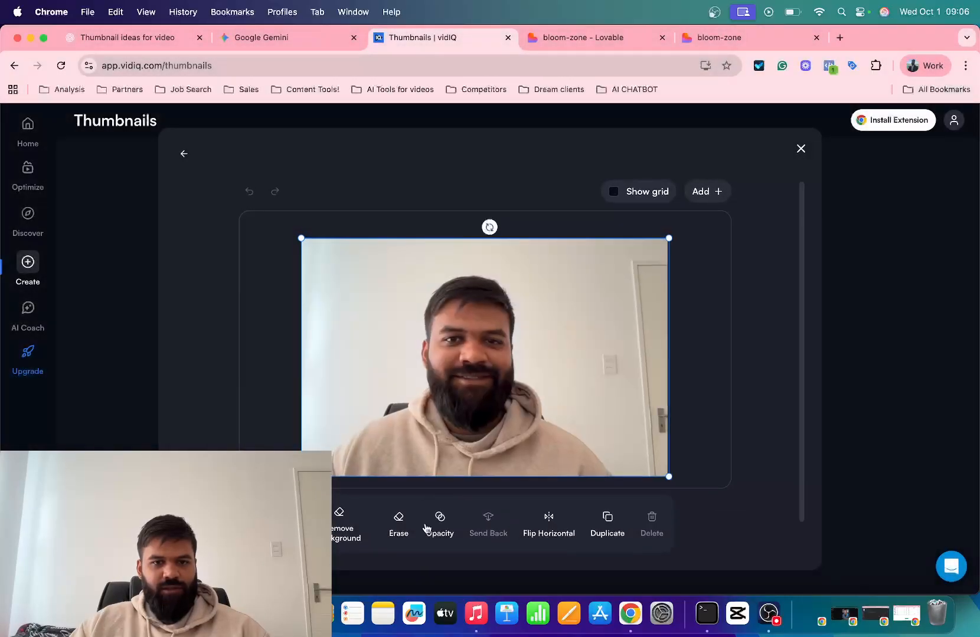
Add "Screenshot 2025-10-01 at 09.00.28" to the composition, shrinking and placing it beside the man, inside the photo's right edge.
{"action": "left_click", "coordinate": [704, 191]}
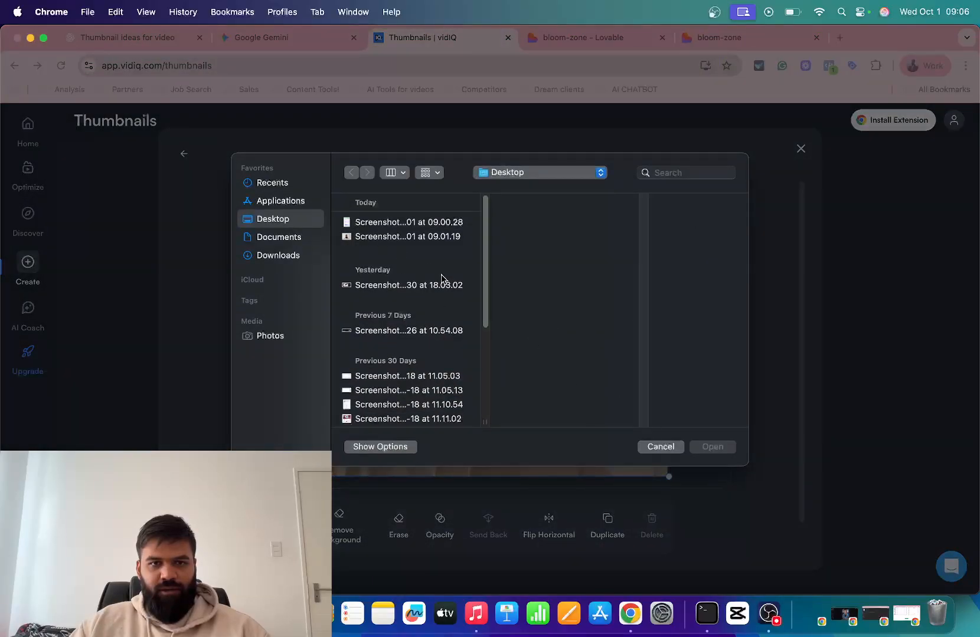
{"action": "left_click", "coordinate": [413, 222]}
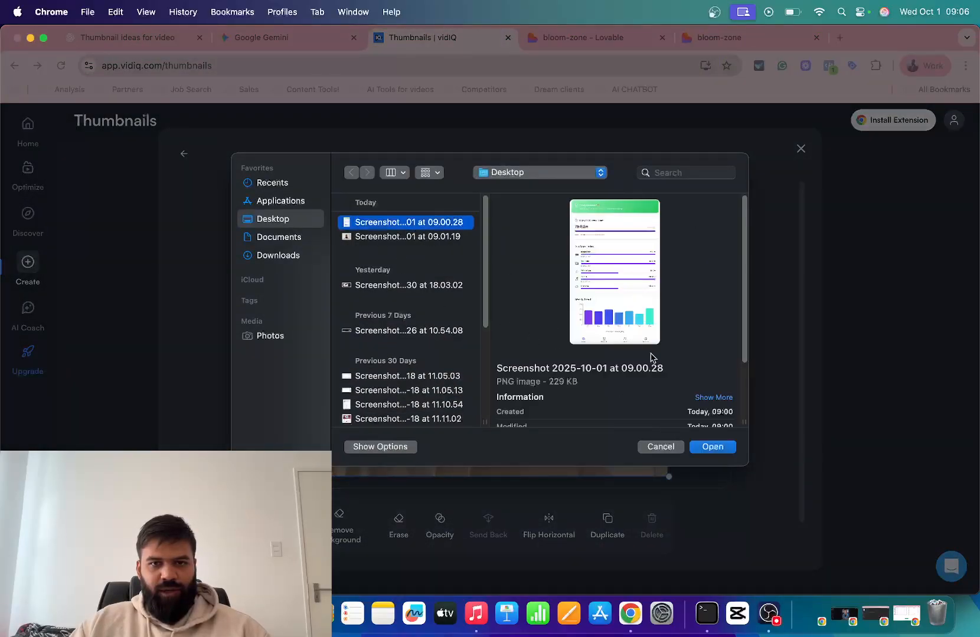
{"action": "left_click", "coordinate": [712, 447]}
{"action": "left_click_drag", "start_coordinate": [501, 359], "coordinate": [609, 360]}
{"action": "left_click_drag", "start_coordinate": [521, 239], "coordinate": [539, 266]}
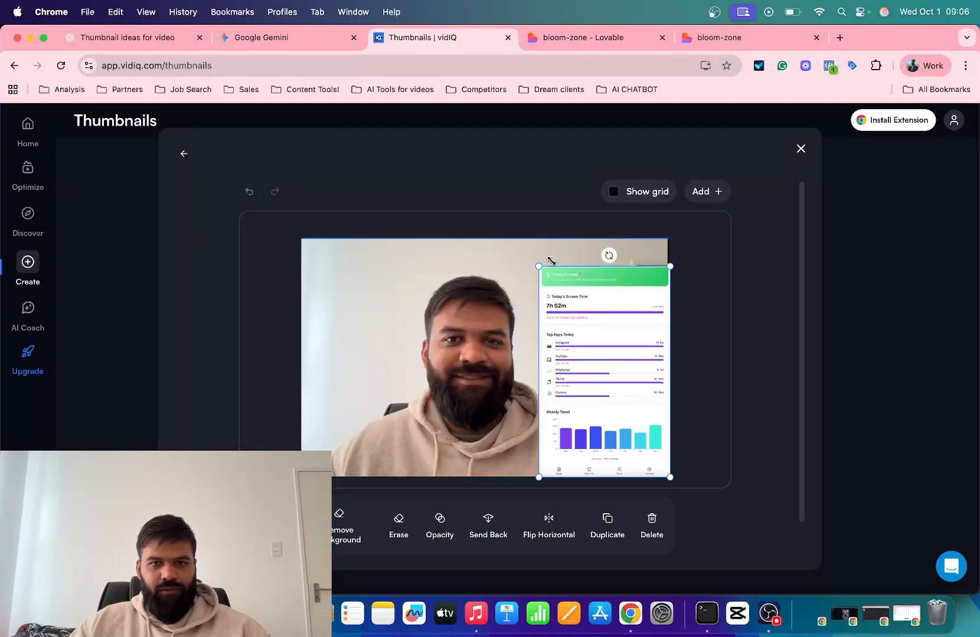
{"action": "left_click_drag", "start_coordinate": [540, 478], "coordinate": [549, 464]}
{"action": "left_click_drag", "start_coordinate": [614, 365], "coordinate": [601, 362]}
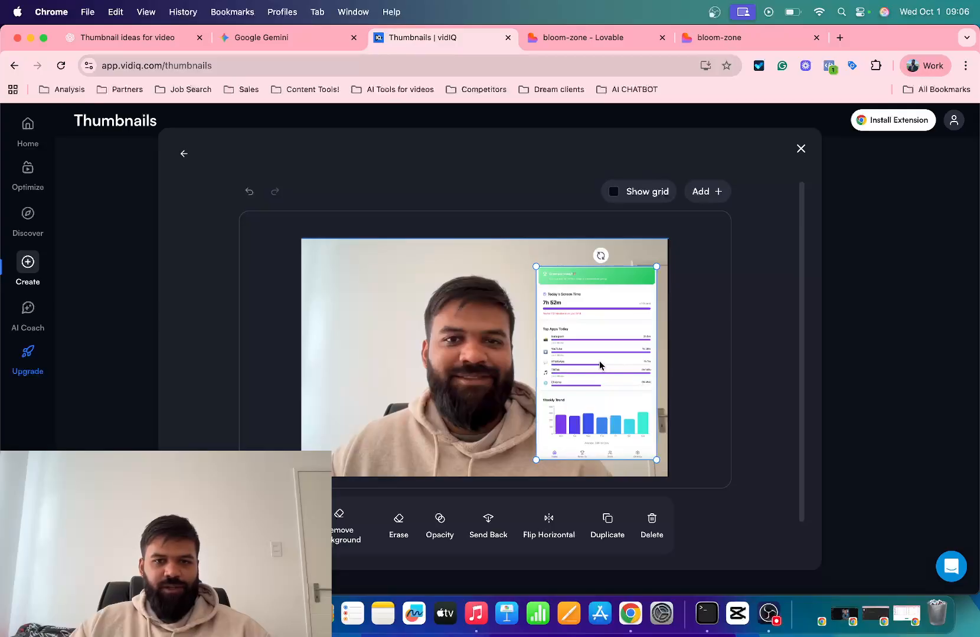
{"action": "left_click_drag", "start_coordinate": [599, 364], "coordinate": [603, 365]}
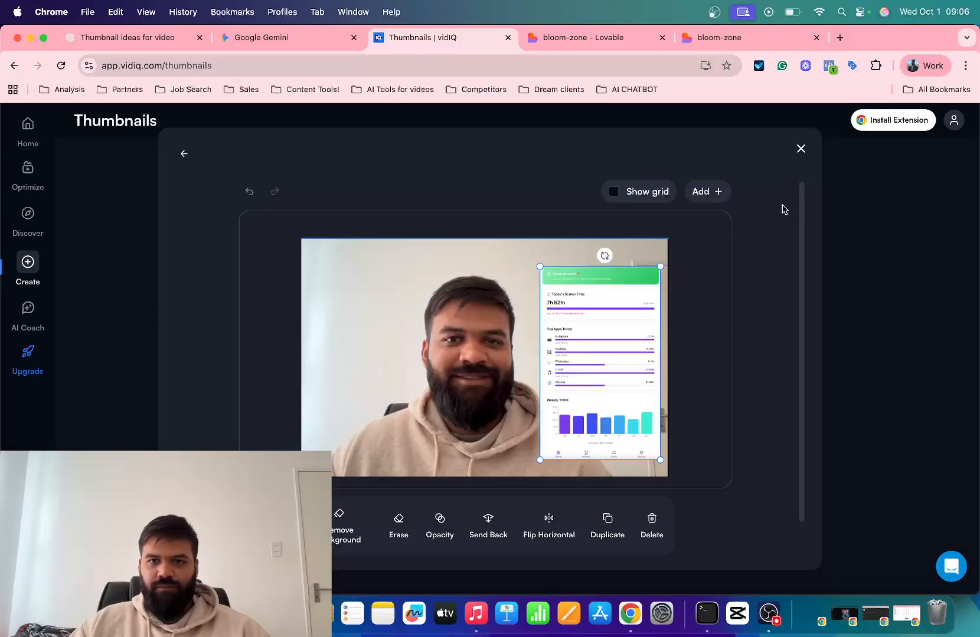
Save the composed portrait and app screenshot and attach it to the thumbnail prompt as the Faces & Objects image.
{"action": "left_click", "coordinate": [704, 195]}
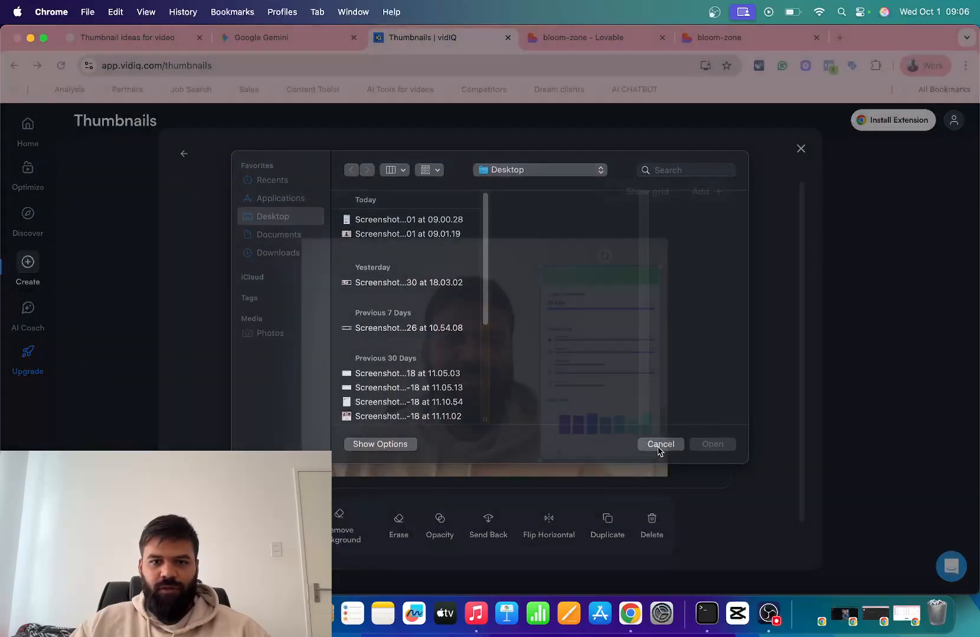
{"action": "left_click", "coordinate": [659, 445]}
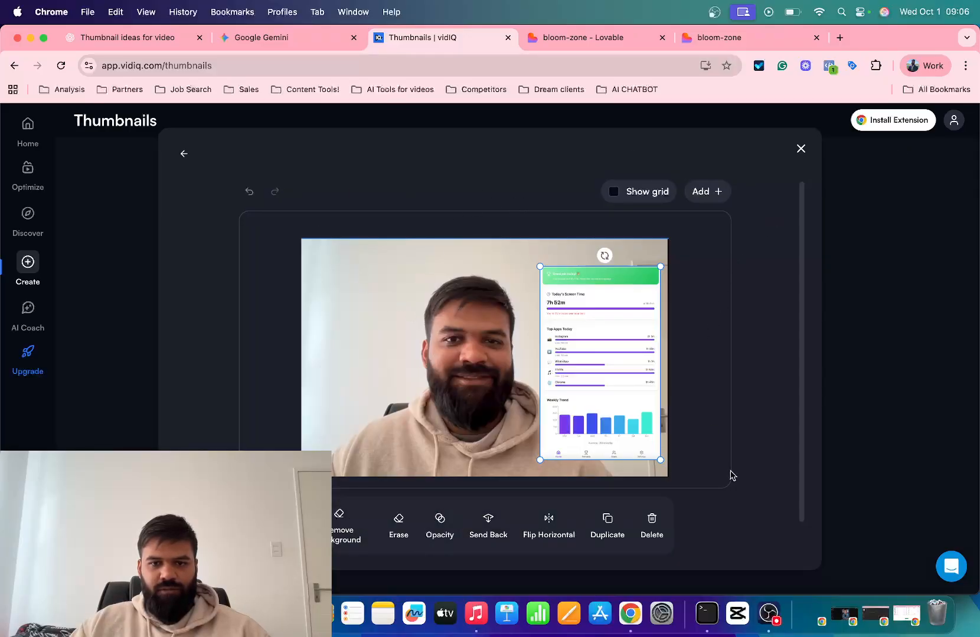
{"action": "scroll", "coordinate": [721, 465], "scroll_direction": "down", "scroll_amount": 2}
{"action": "left_click", "coordinate": [760, 540]}
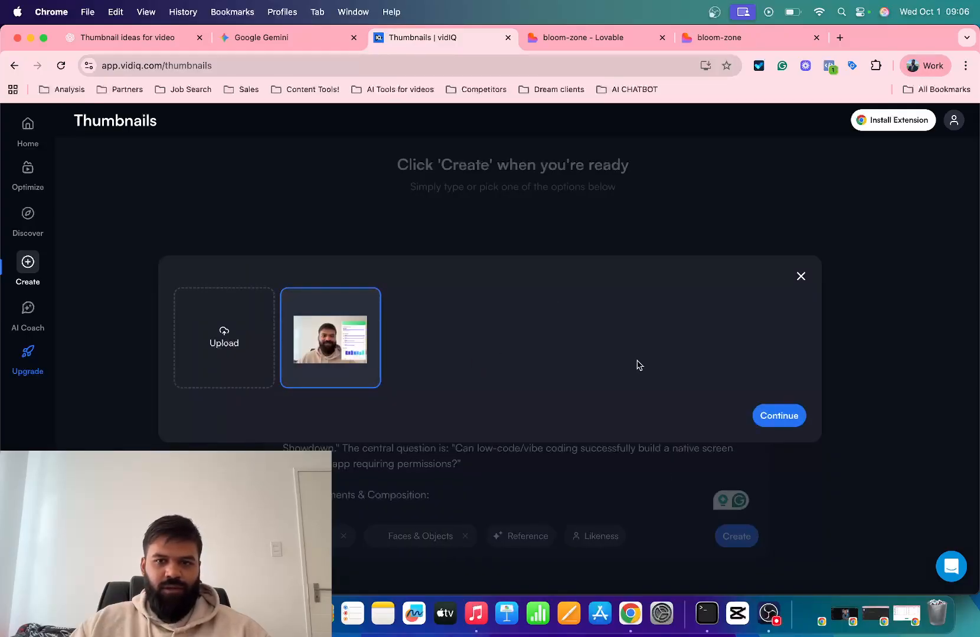
{"action": "left_click", "coordinate": [781, 408]}
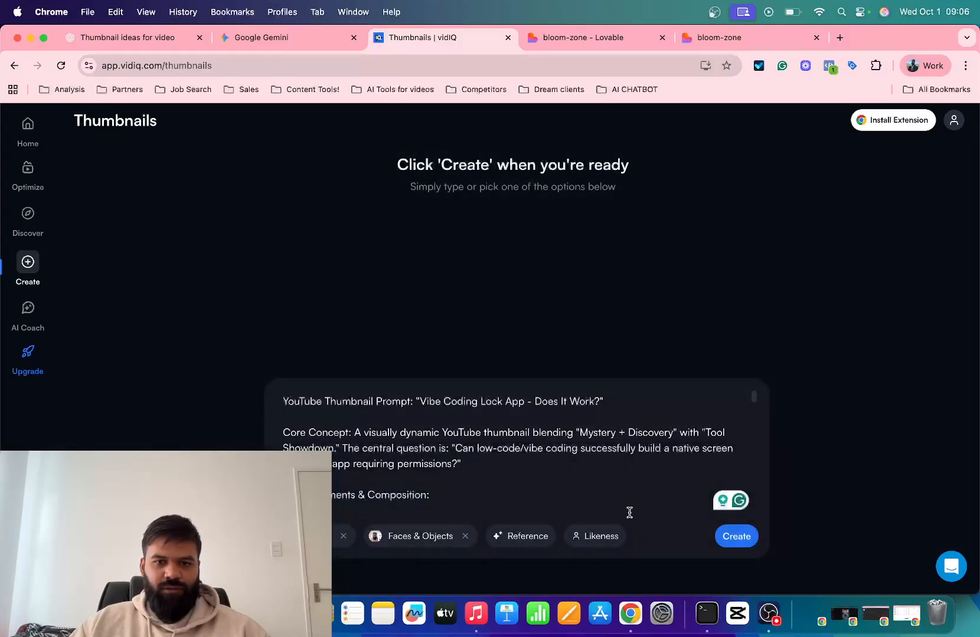
Check through the rest of the pasted prompt and generate the vidIQ thumbnails.
{"action": "scroll", "coordinate": [478, 466], "scroll_direction": "down", "scroll_amount": 2}
{"action": "scroll", "coordinate": [501, 472], "scroll_direction": "down", "scroll_amount": 5}
{"action": "left_click", "coordinate": [736, 536]}
{"action": "mouse_move", "coordinate": [33, 285]}
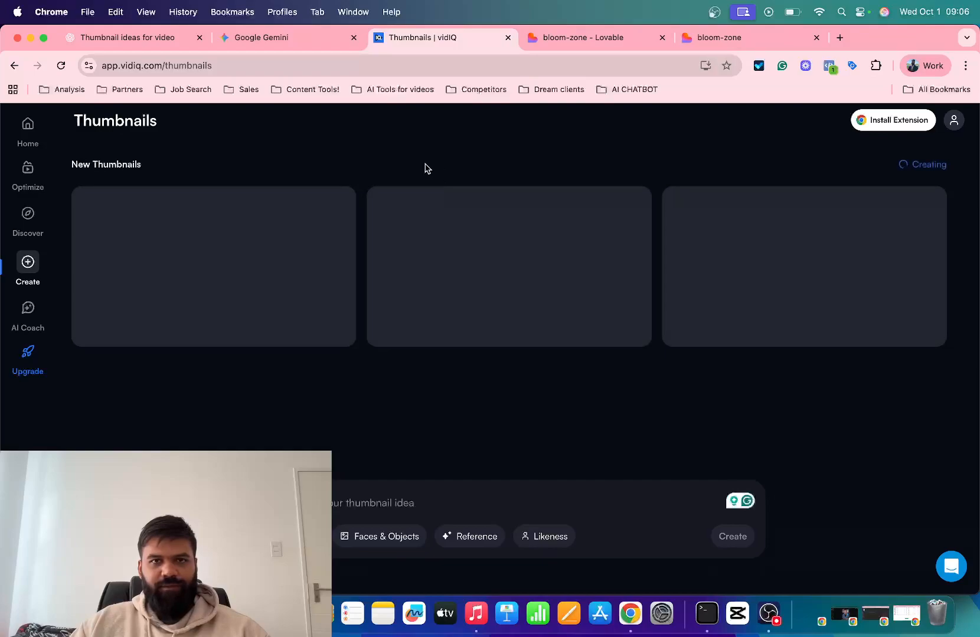
Return to Gemini, review its generated "Does It Work?" thumbnail and open it at full size.
{"action": "left_click", "coordinate": [281, 39]}
{"action": "scroll", "coordinate": [593, 326], "scroll_direction": "down", "scroll_amount": 3}
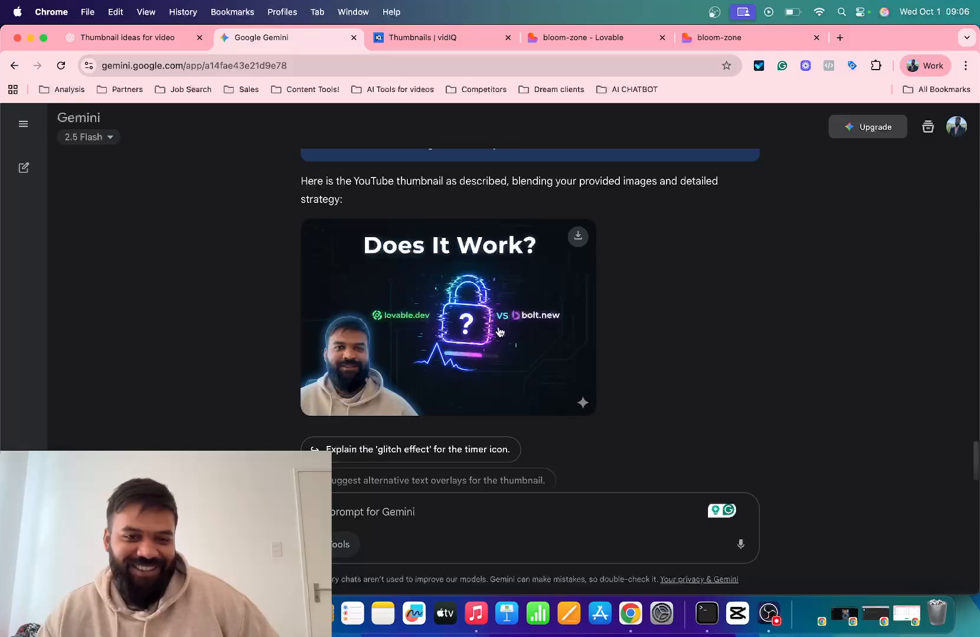
{"action": "scroll", "coordinate": [496, 335], "scroll_direction": "down", "scroll_amount": 2}
{"action": "scroll", "coordinate": [416, 268], "scroll_direction": "up", "scroll_amount": 3}
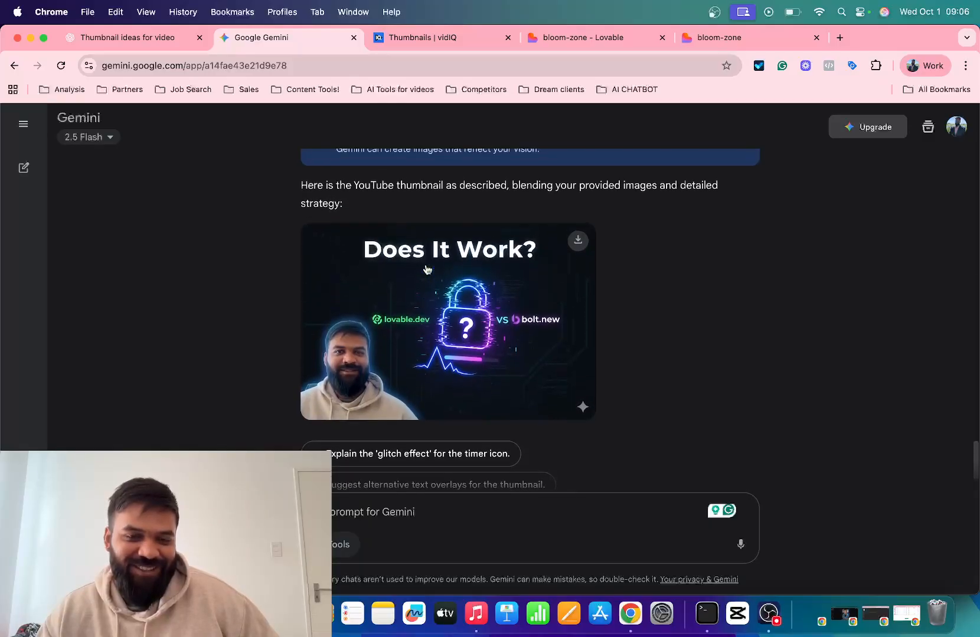
{"action": "scroll", "coordinate": [438, 296], "scroll_direction": "down", "scroll_amount": 1}
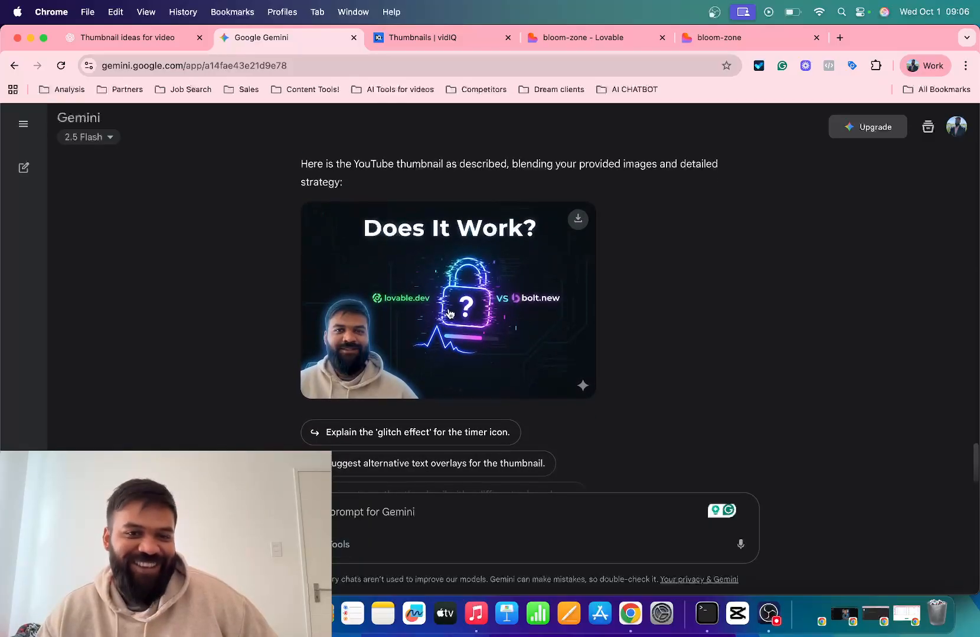
{"action": "left_click", "coordinate": [438, 296]}
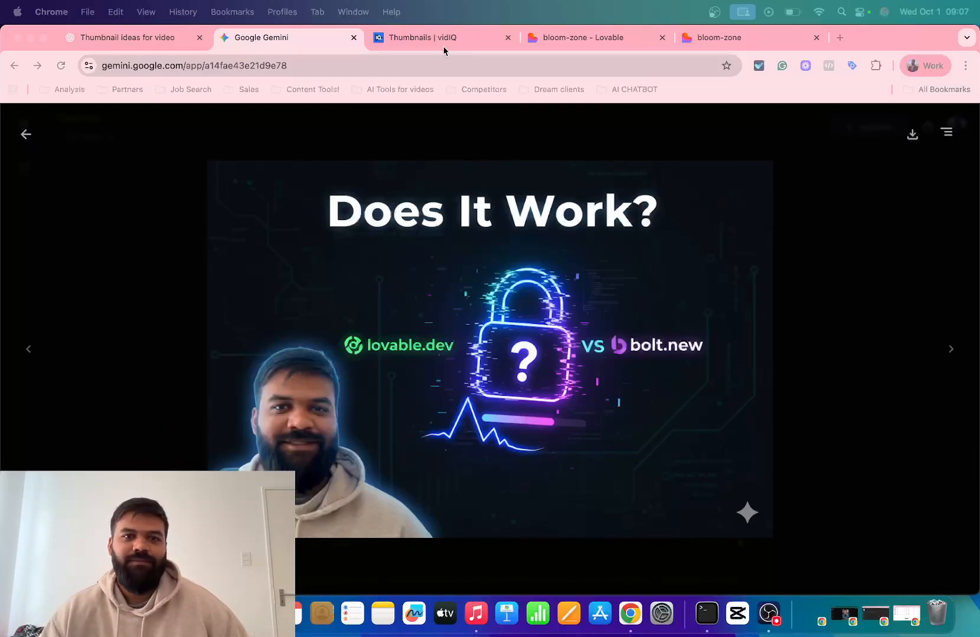
Compare the vidIQ thumbnails with the Gemini thumbnail and the Lovable project, and open the first vidIQ thumbnail in its editor.
{"action": "left_click", "coordinate": [422, 44]}
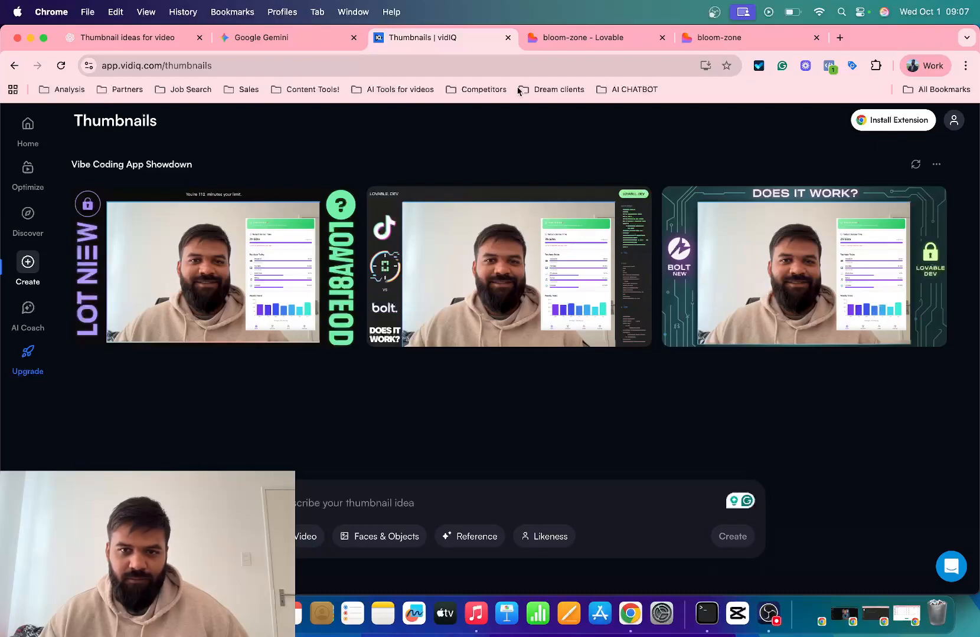
{"action": "left_click", "coordinate": [292, 45]}
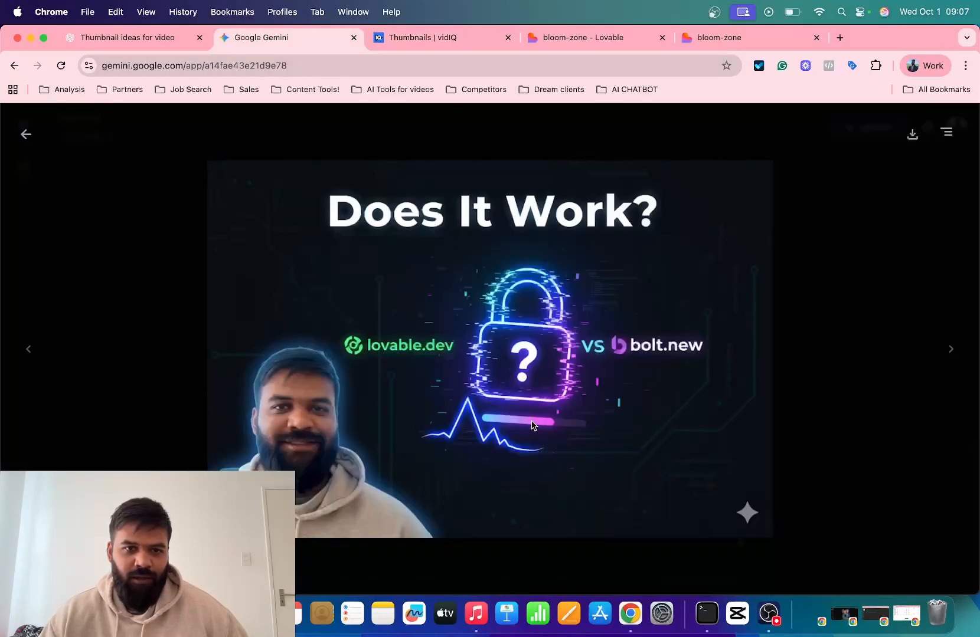
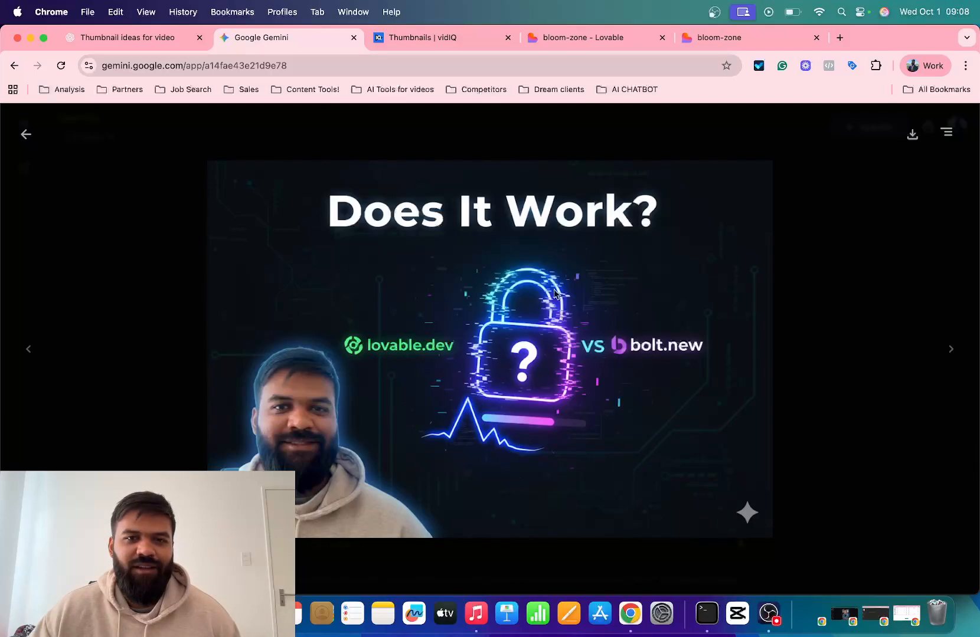
{"action": "left_click", "coordinate": [593, 45]}
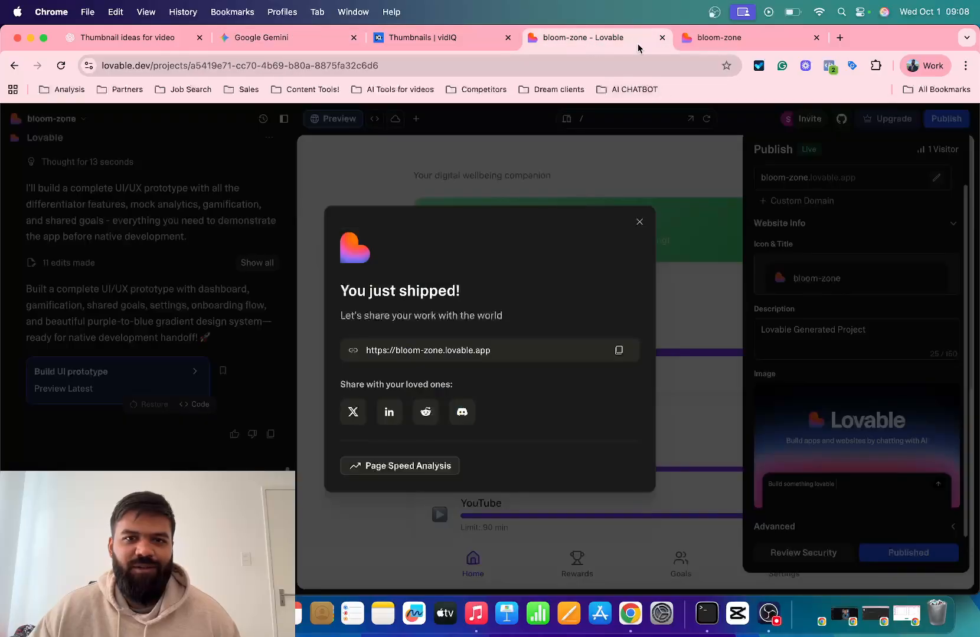
{"action": "left_click", "coordinate": [285, 41]}
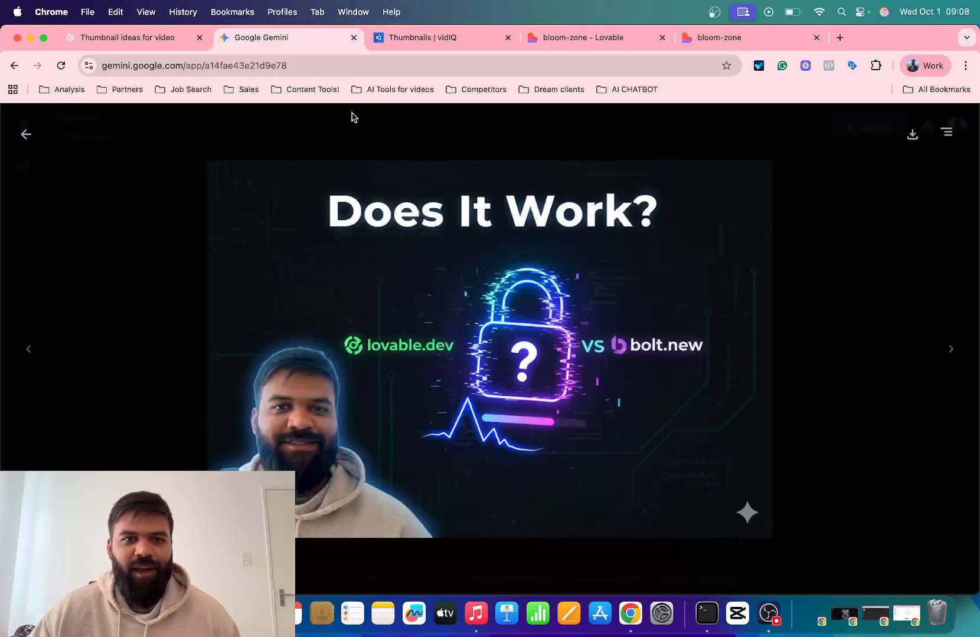
{"action": "left_click", "coordinate": [415, 39]}
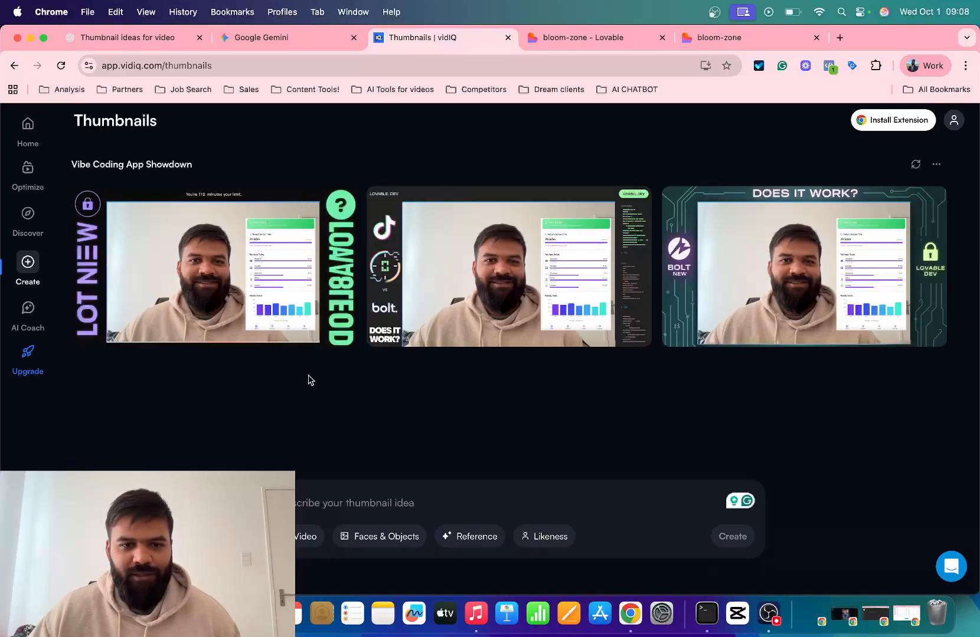
{"action": "left_click", "coordinate": [256, 299]}
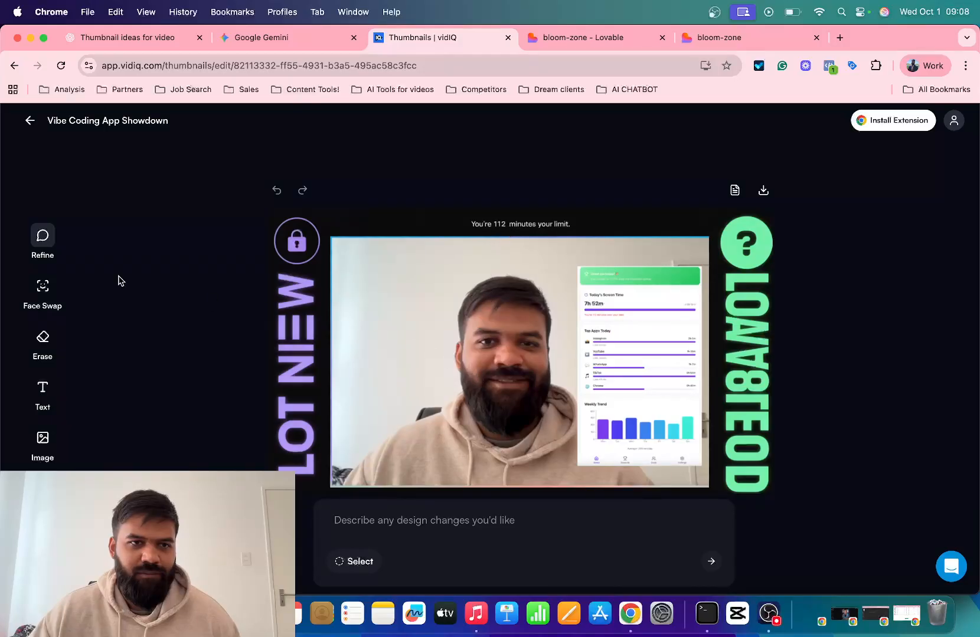
Leave the first thumbnail's editor and compare the three vidIQ thumbnails with the Gemini result.
{"action": "left_click", "coordinate": [33, 126]}
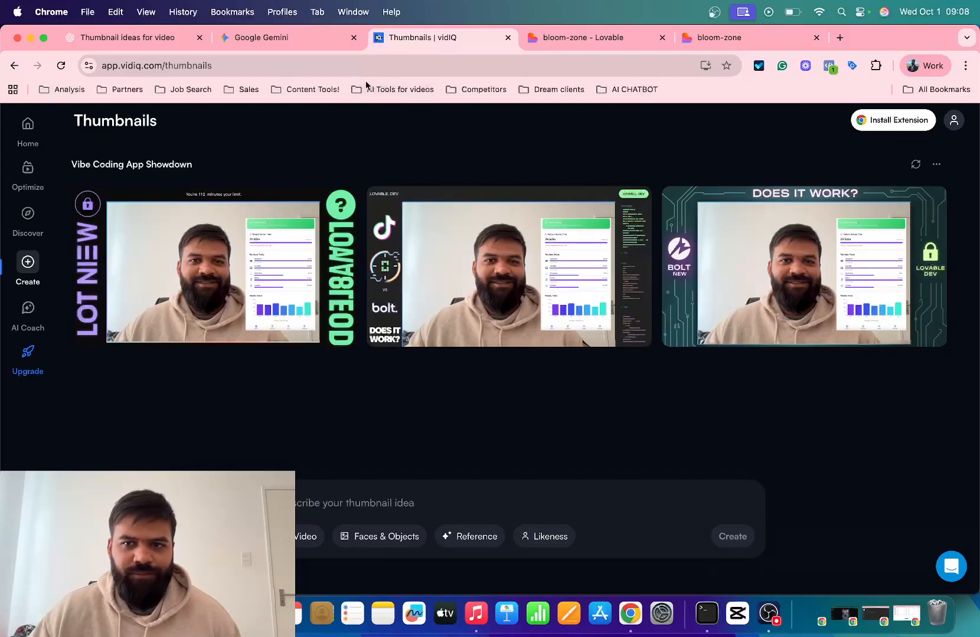
{"action": "left_click", "coordinate": [282, 46]}
{"action": "left_click", "coordinate": [386, 46]}
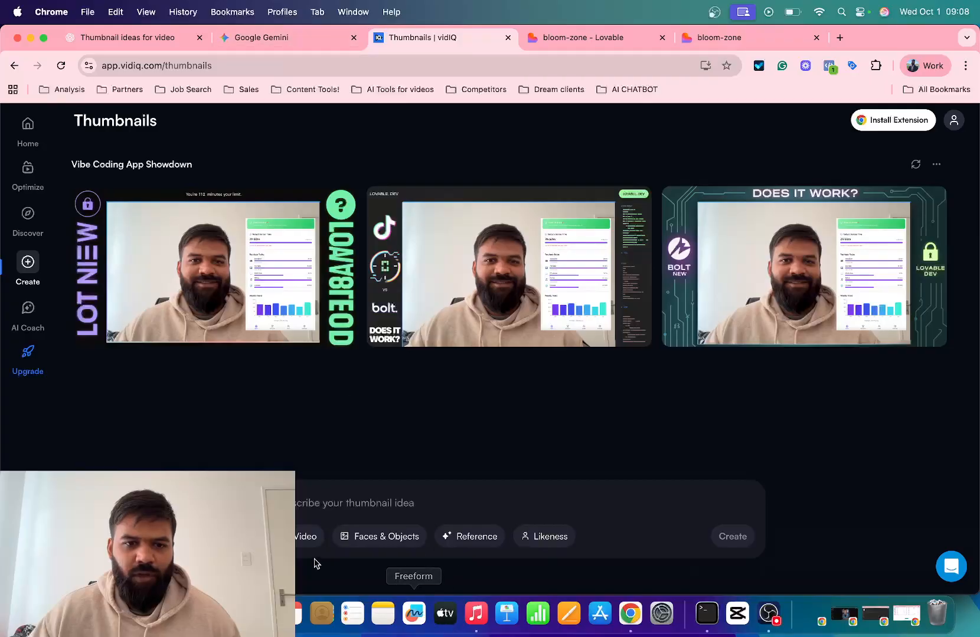
Upload the portrait screenshot from 09.01.19 as a new Faces & Objects image.
{"action": "left_click", "coordinate": [401, 541]}
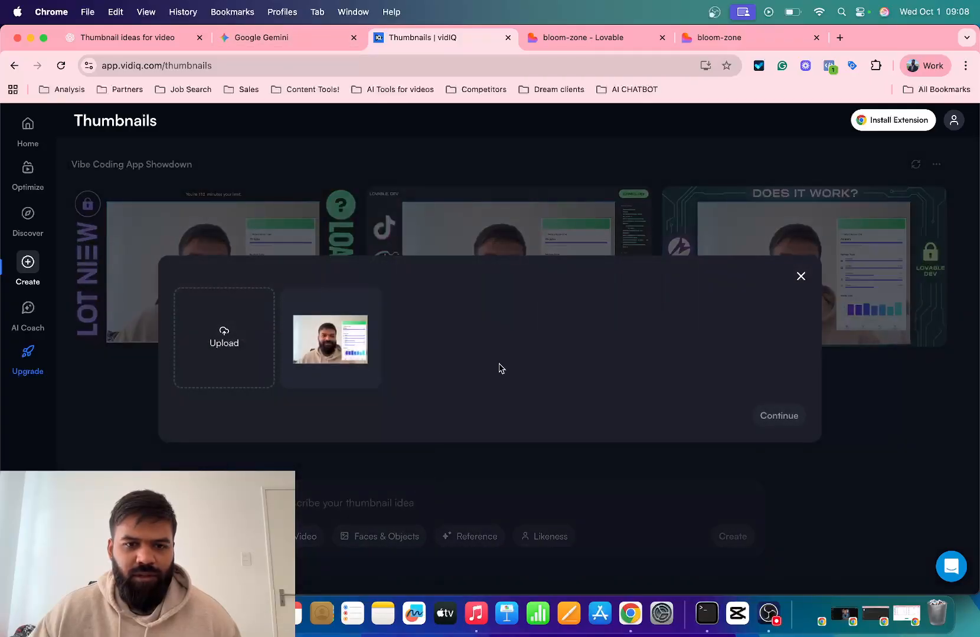
{"action": "left_click", "coordinate": [233, 337]}
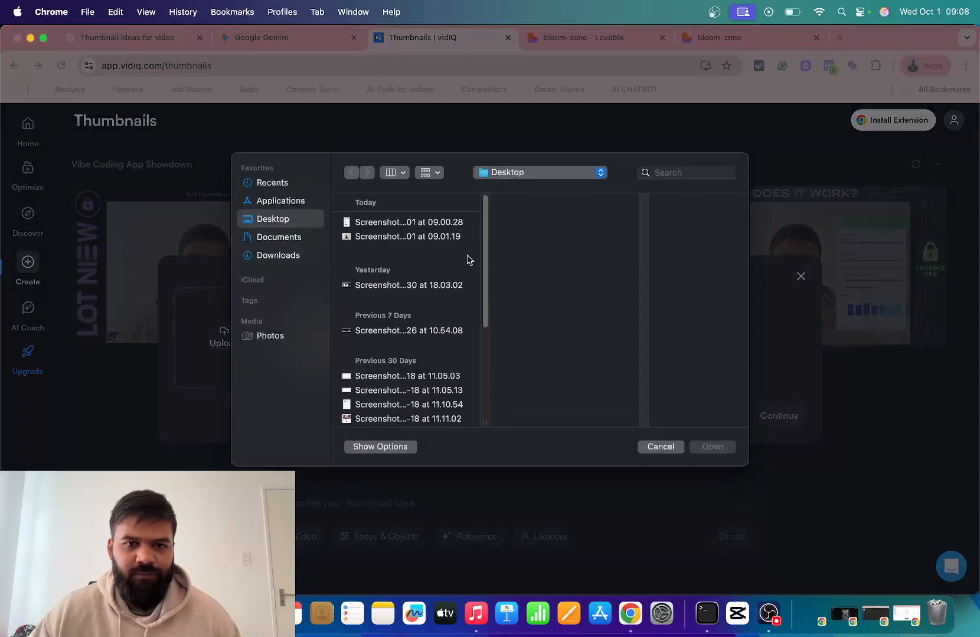
{"action": "left_click", "coordinate": [416, 236]}
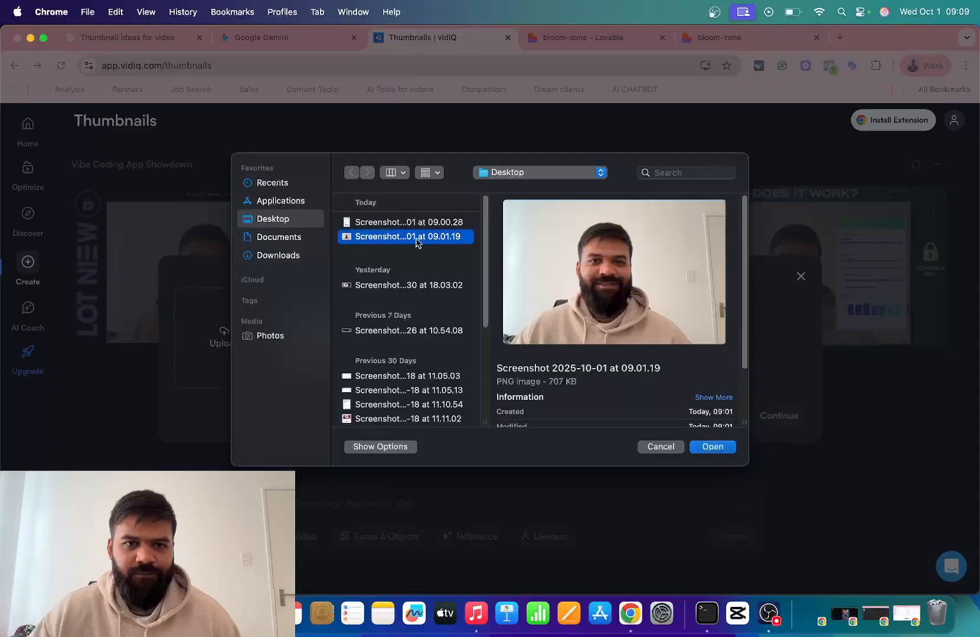
{"action": "left_click", "coordinate": [713, 447]}
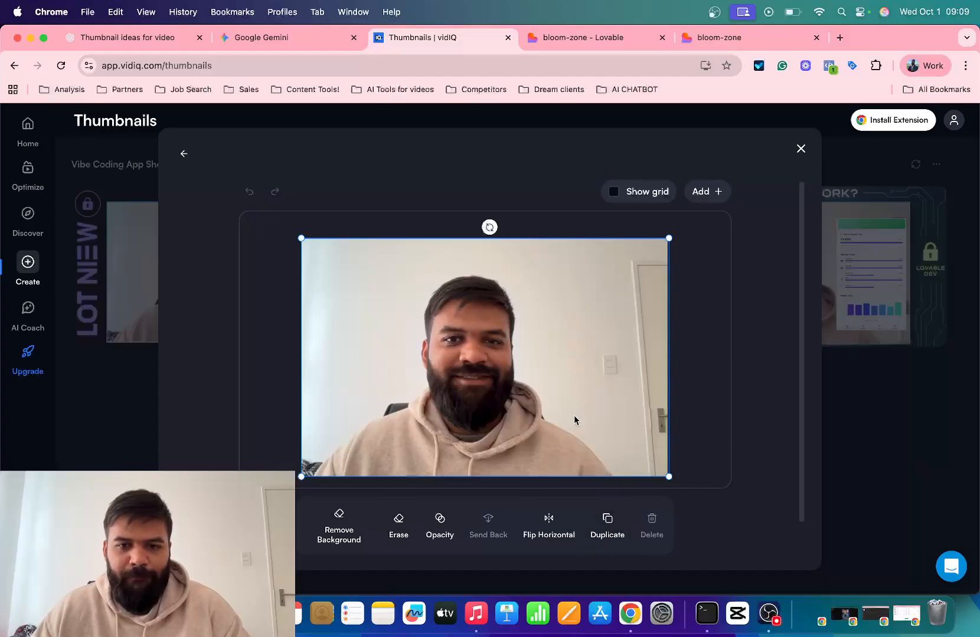
Add the app screenshot from 09.00.28 to the composition, scale it down and place it beside the face.
{"action": "left_click", "coordinate": [702, 198]}
{"action": "left_click", "coordinate": [476, 248]}
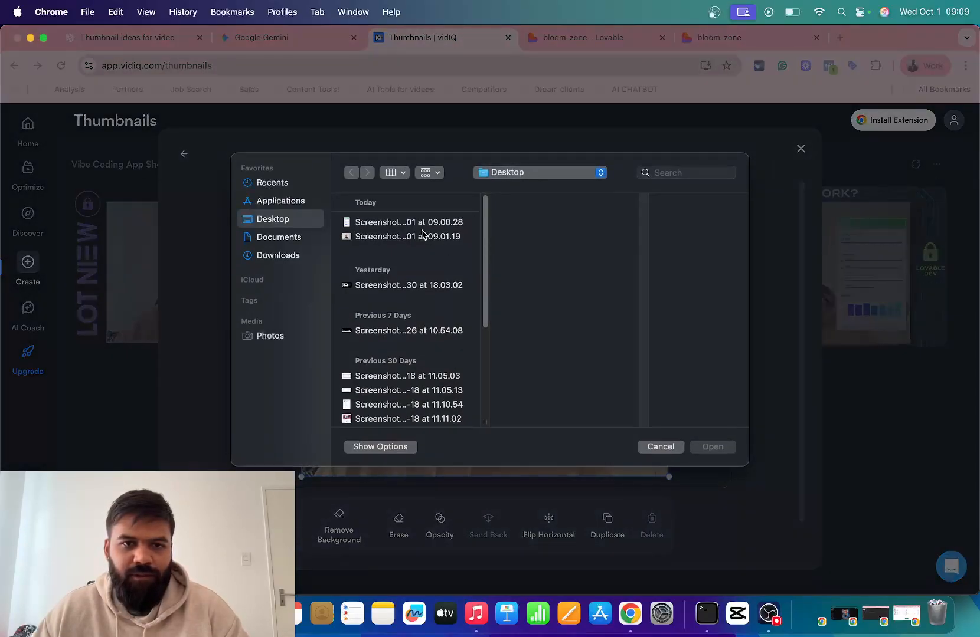
{"action": "double_click", "coordinate": [419, 222]}
{"action": "left_click_drag", "start_coordinate": [493, 326], "coordinate": [610, 335]}
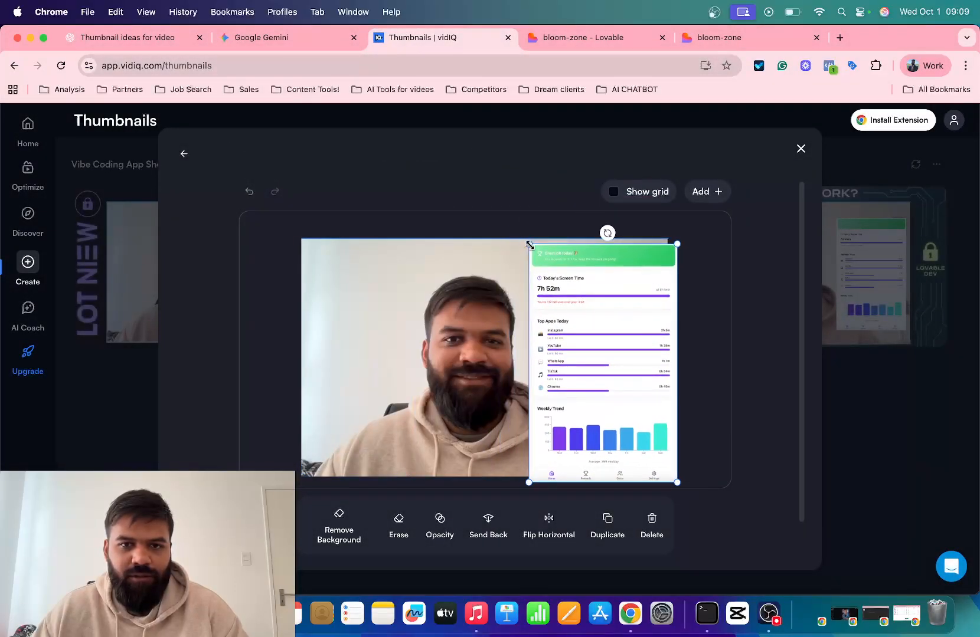
{"action": "left_click_drag", "start_coordinate": [529, 244], "coordinate": [577, 322]}
{"action": "left_click_drag", "start_coordinate": [629, 407], "coordinate": [600, 366]}
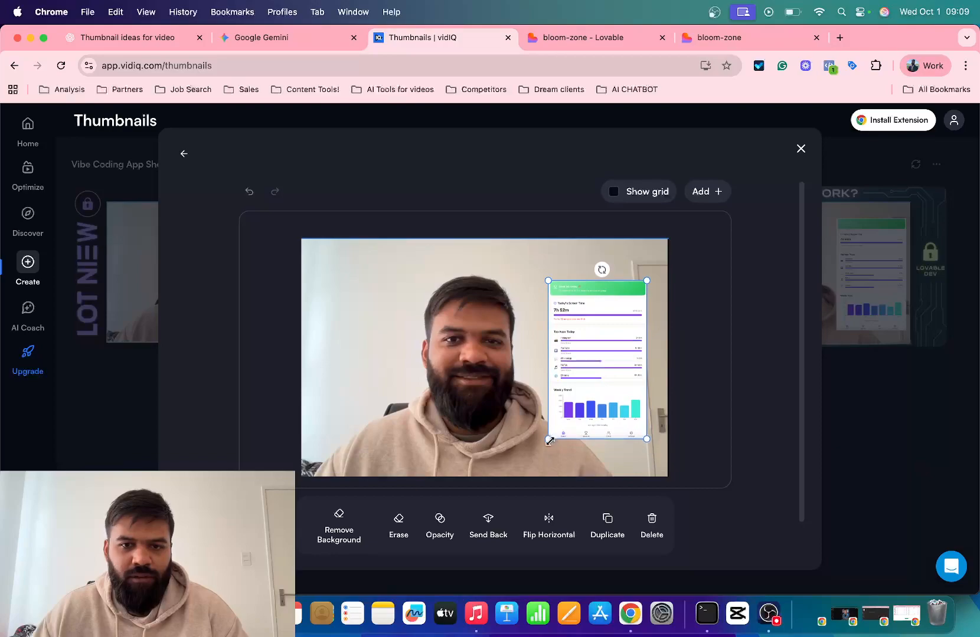
{"action": "left_click_drag", "start_coordinate": [549, 441], "coordinate": [541, 440]}
{"action": "left_click_drag", "start_coordinate": [601, 390], "coordinate": [610, 387]}
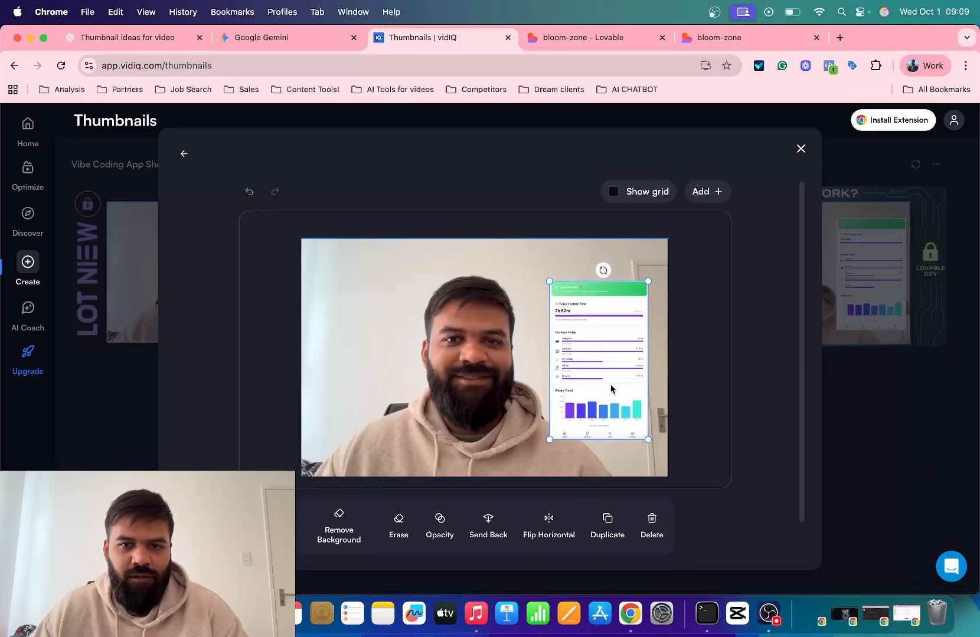
{"action": "left_click_drag", "start_coordinate": [650, 440], "coordinate": [654, 447]}
{"action": "left_click_drag", "start_coordinate": [602, 408], "coordinate": [602, 397]}
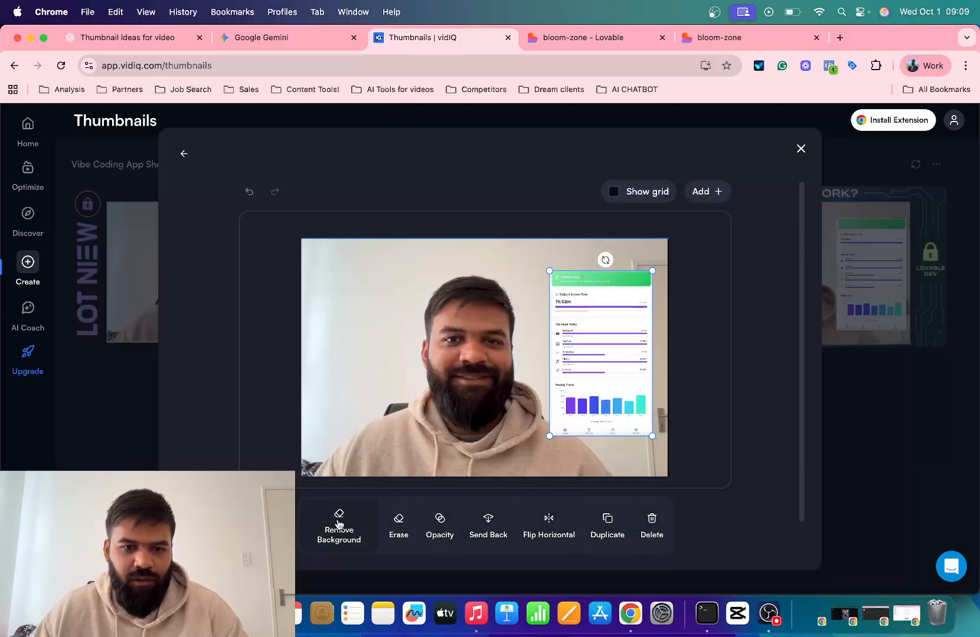
Try to remove the background of the app screenshot and undo it.
{"action": "left_click", "coordinate": [372, 521]}
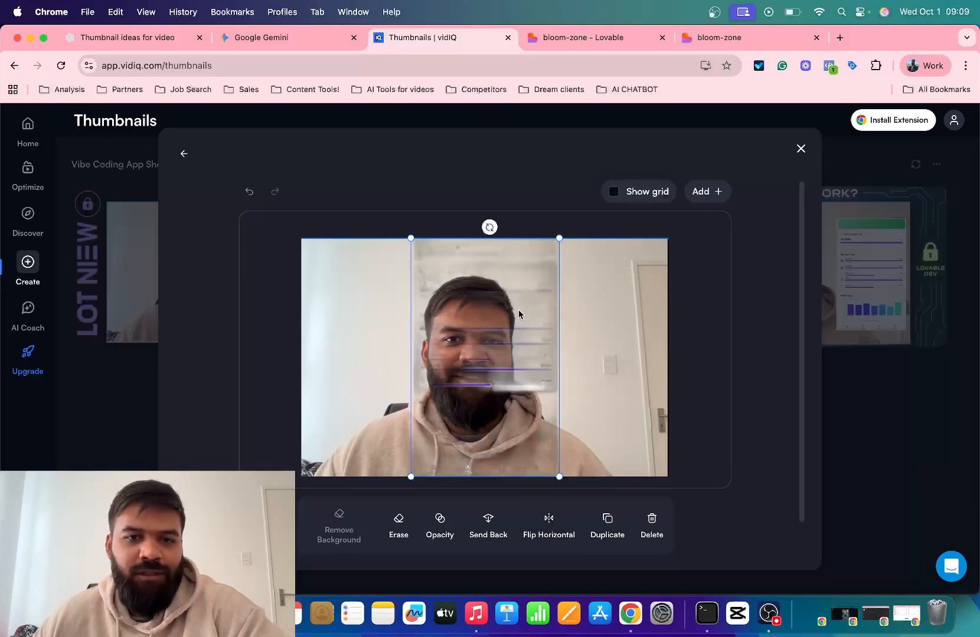
{"action": "left_click", "coordinate": [249, 191]}
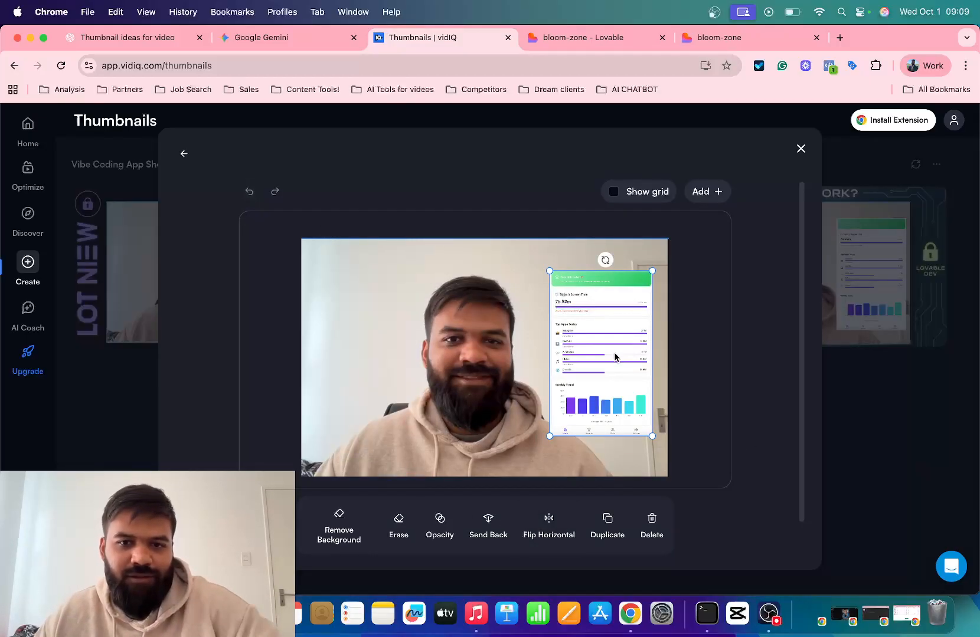
Remove the portrait's background, then enlarge the cutout and position it next to the app screenshot.
{"action": "left_click", "coordinate": [352, 278]}
{"action": "left_click", "coordinate": [343, 525]}
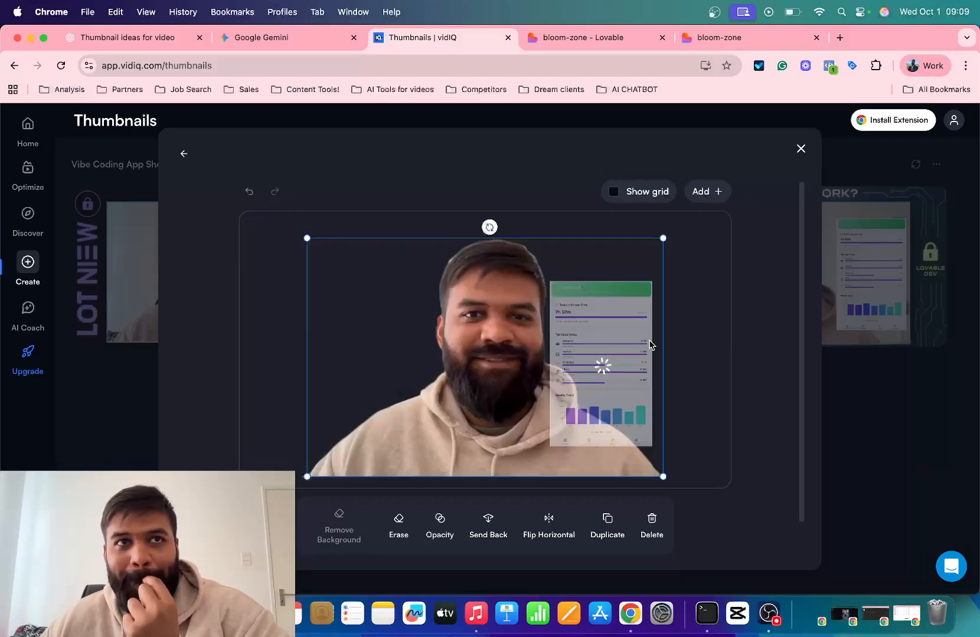
{"action": "left_click_drag", "start_coordinate": [507, 344], "coordinate": [452, 325]}
{"action": "left_click_drag", "start_coordinate": [612, 460], "coordinate": [634, 476]}
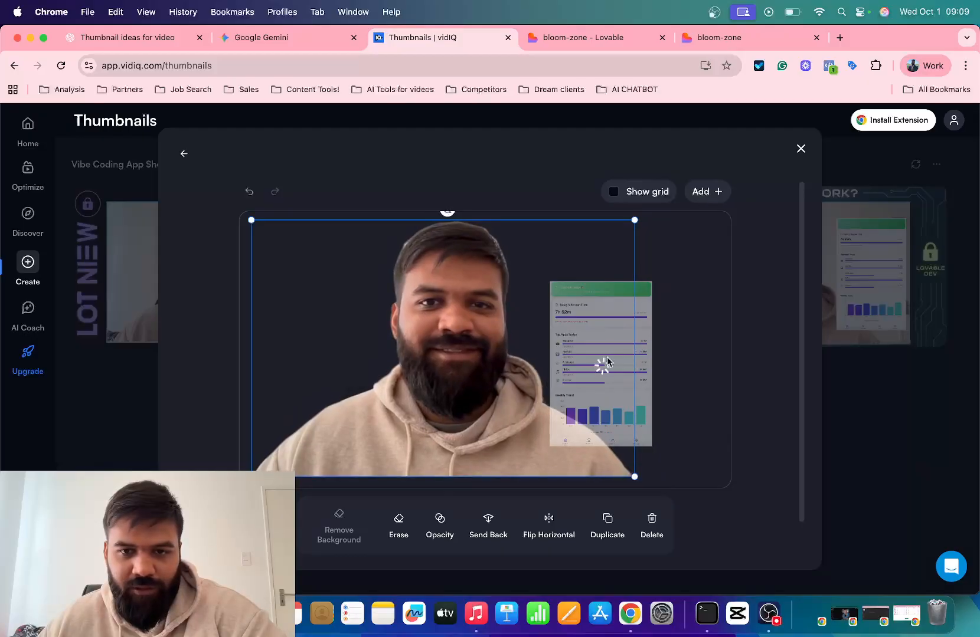
{"action": "left_click_drag", "start_coordinate": [506, 307], "coordinate": [525, 303]}
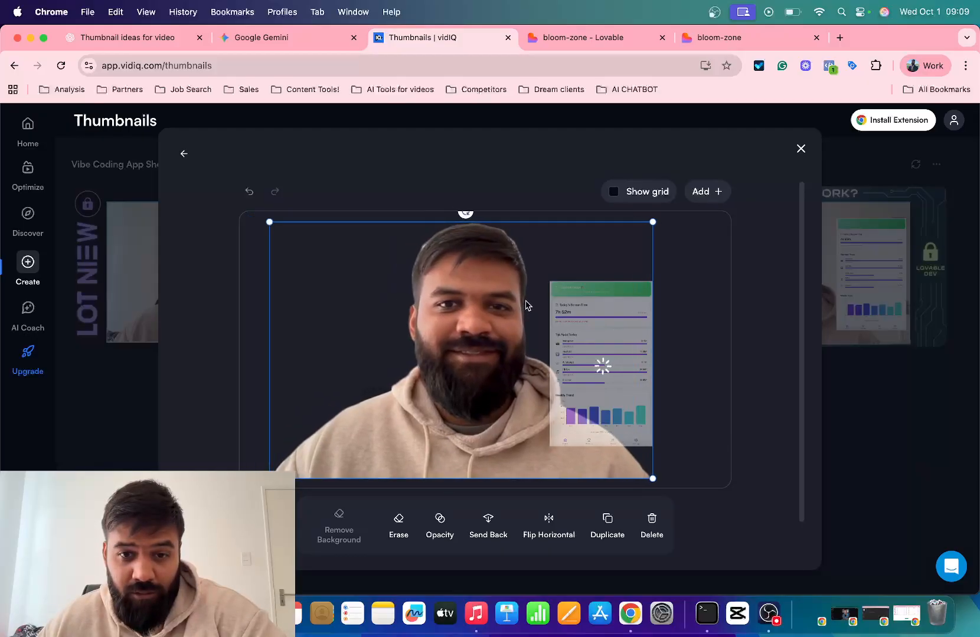
{"action": "left_click", "coordinate": [712, 278]}
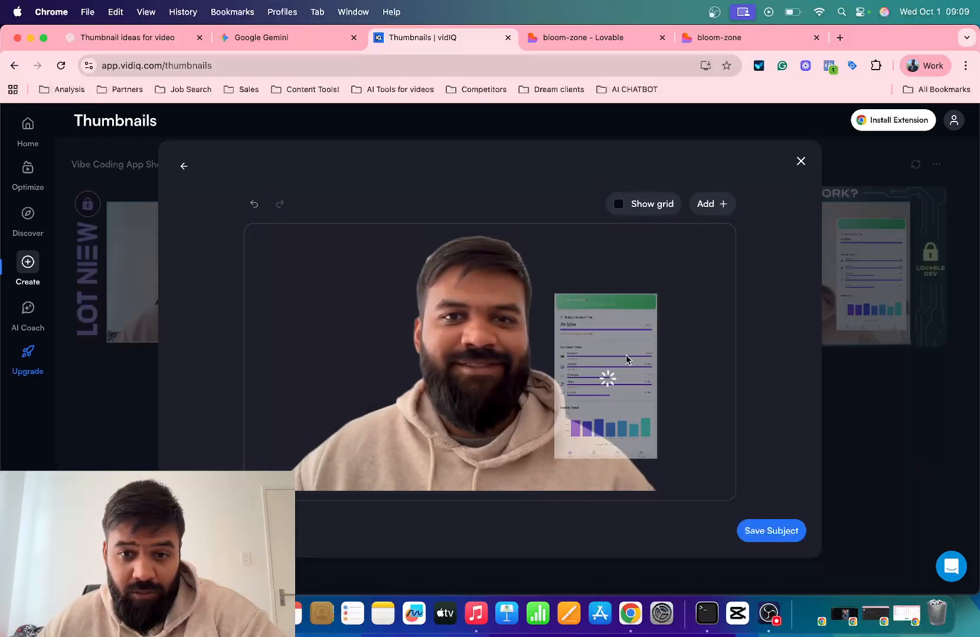
{"action": "left_click", "coordinate": [513, 314]}
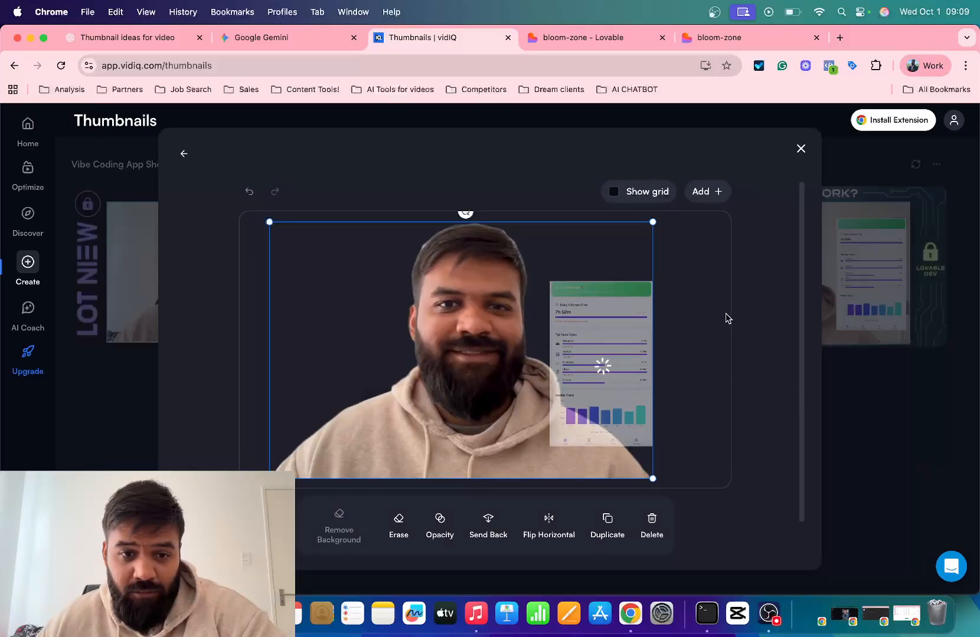
{"action": "left_click", "coordinate": [699, 364]}
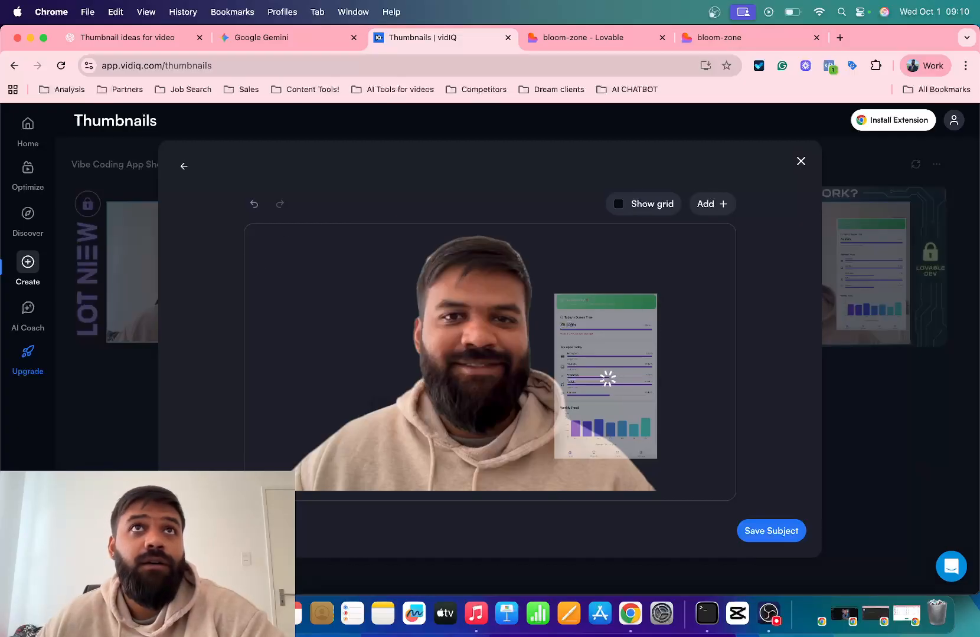
Replace the Lovable project page with a Google search for "loveable ai".
{"action": "left_click", "coordinate": [566, 36]}
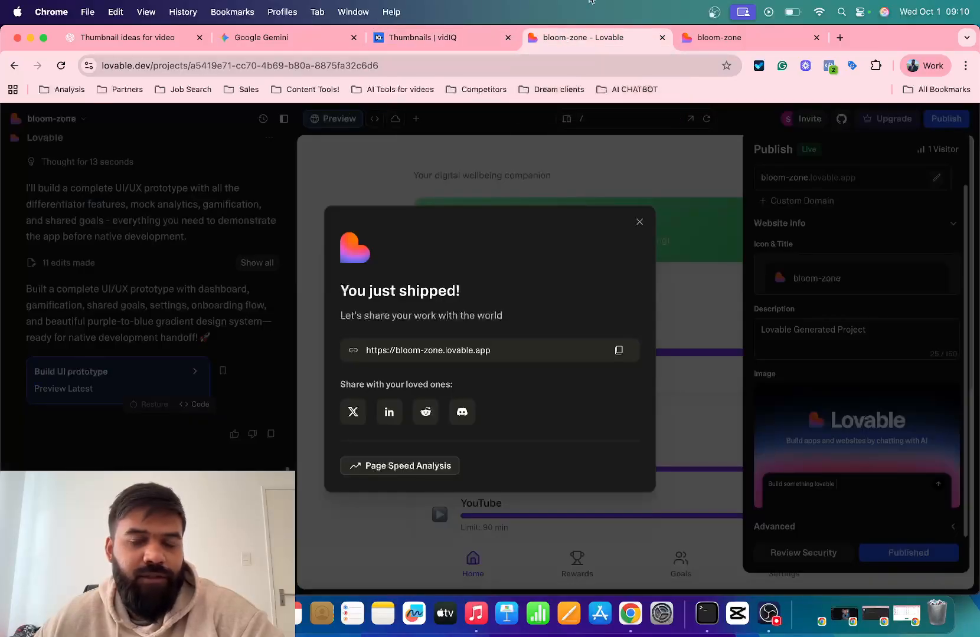
{"action": "left_click", "coordinate": [574, 67]}
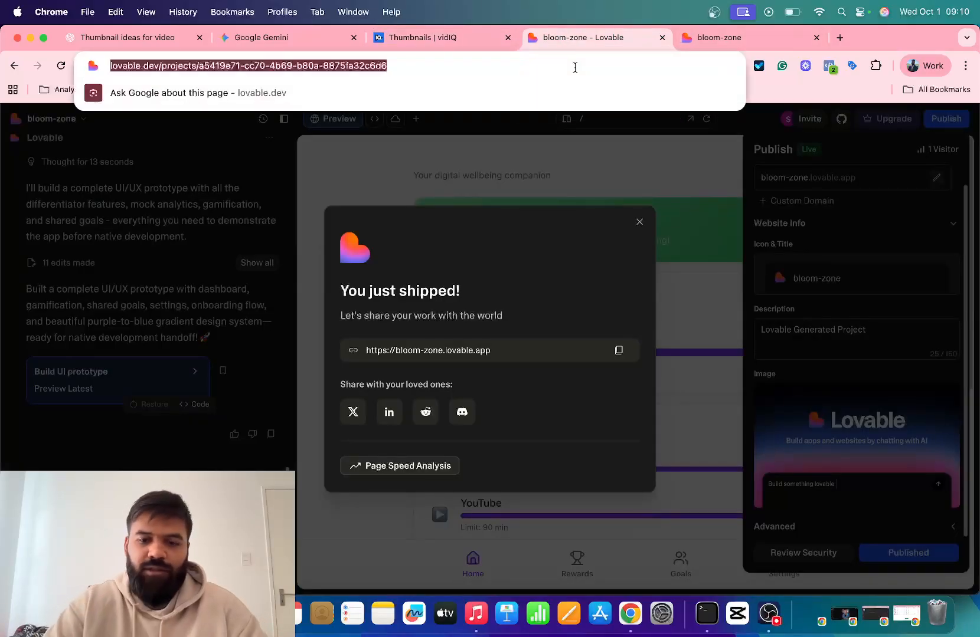
{"action": "type", "text": "lovew"}
{"action": "key", "text": "BackSpace"}
{"action": "type", "text": "a"}
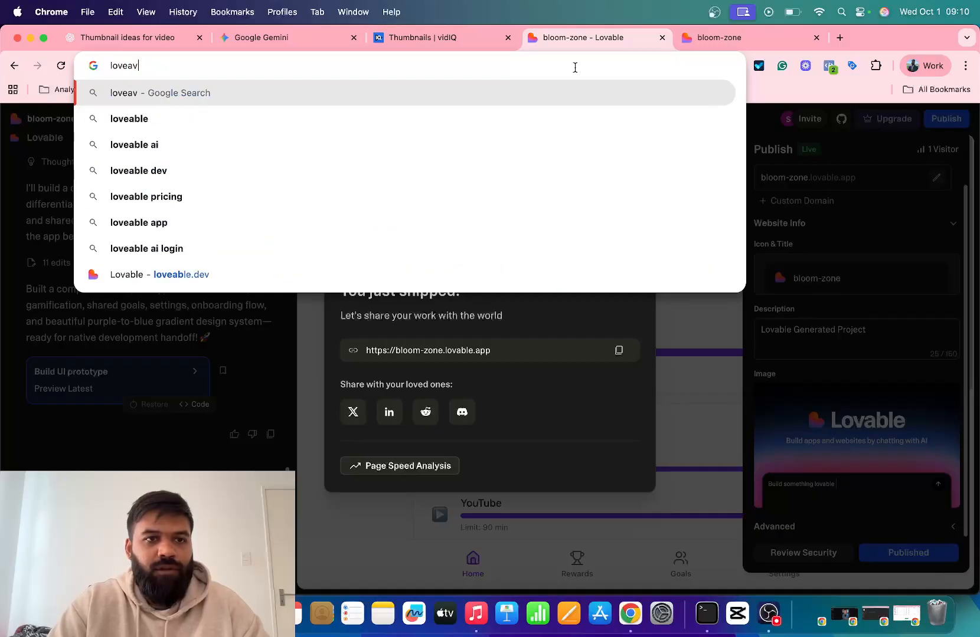
{"action": "key", "text": "Down"}
{"action": "key", "text": "Up"}
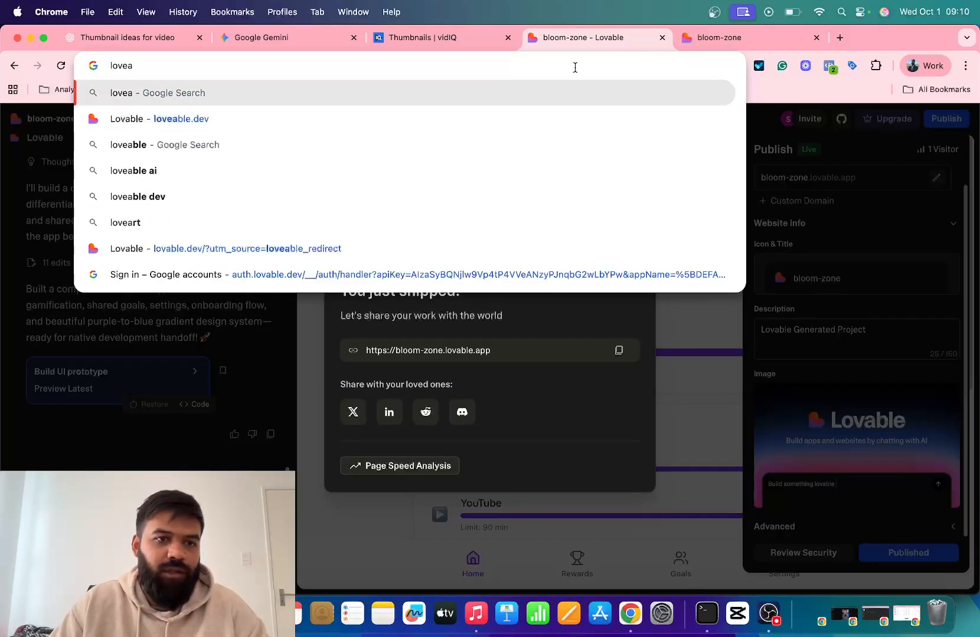
{"action": "left_click", "coordinate": [236, 173]}
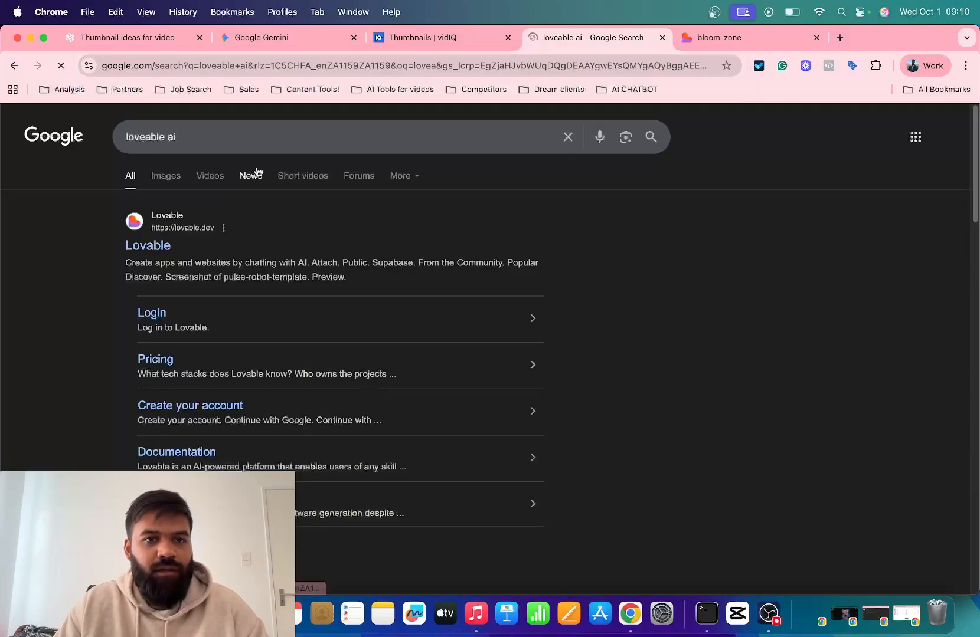
Open the Contrary Research Lovable logo in the image results and capture a screenshot of just the logo.
{"action": "left_click", "coordinate": [165, 175]}
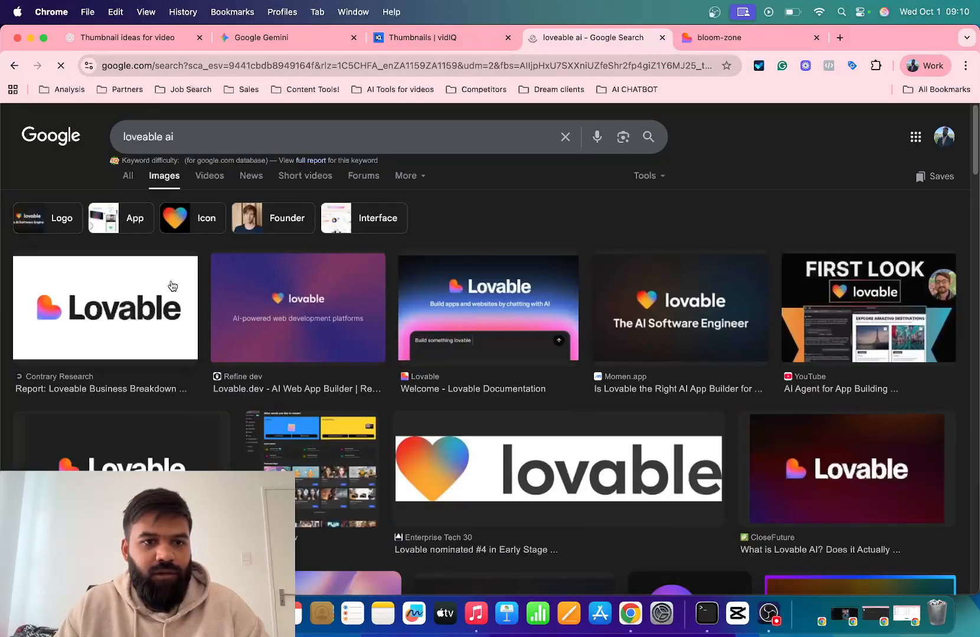
{"action": "left_click", "coordinate": [133, 313]}
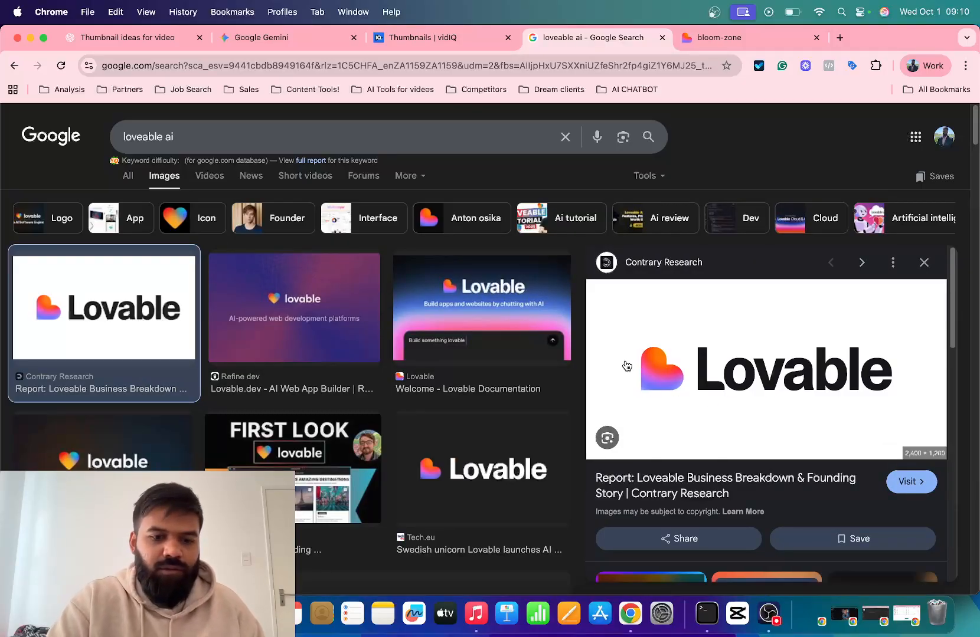
{"action": "left_click_drag", "start_coordinate": [637, 334], "coordinate": [896, 405]}
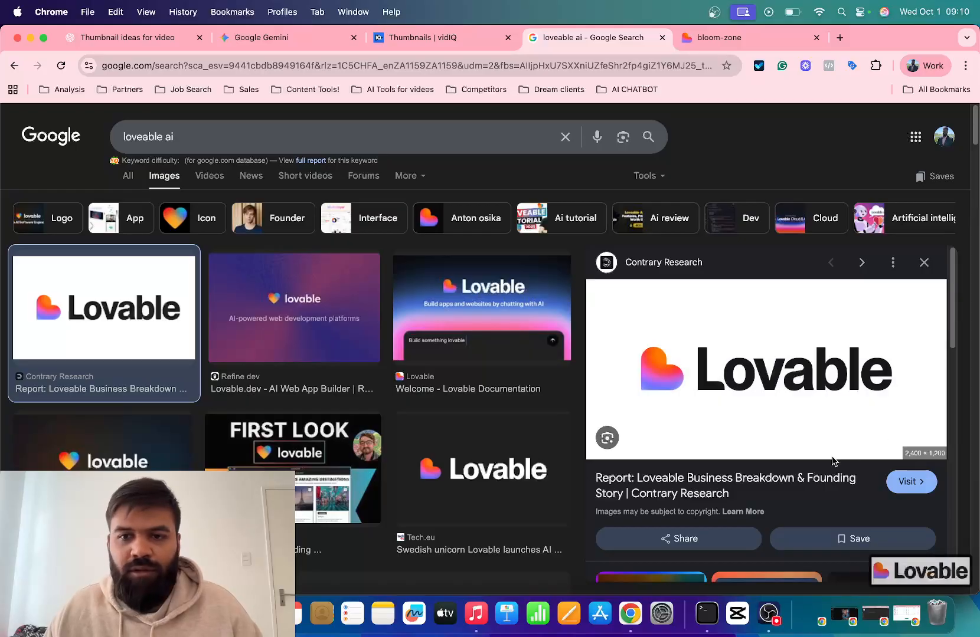
Search Google Images for "bolt.new" and look through the results for a usable Bolt logo.
{"action": "double_click", "coordinate": [248, 143]}
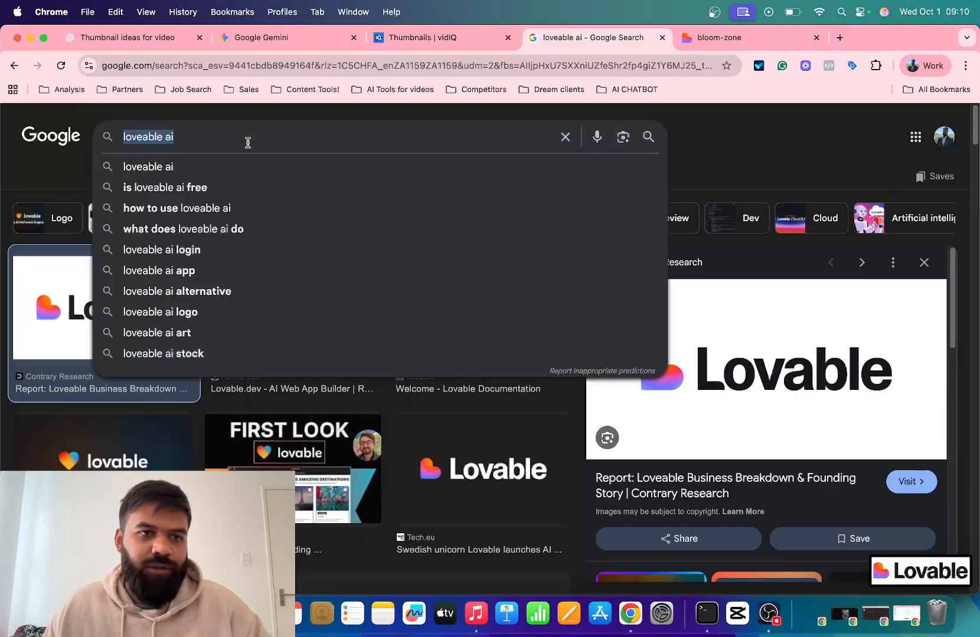
{"action": "type", "text": "bvb"}
{"action": "key", "text": "BackSpace"}
{"action": "key", "text": "BackSpace"}
{"action": "type", "text": "olt.new"}
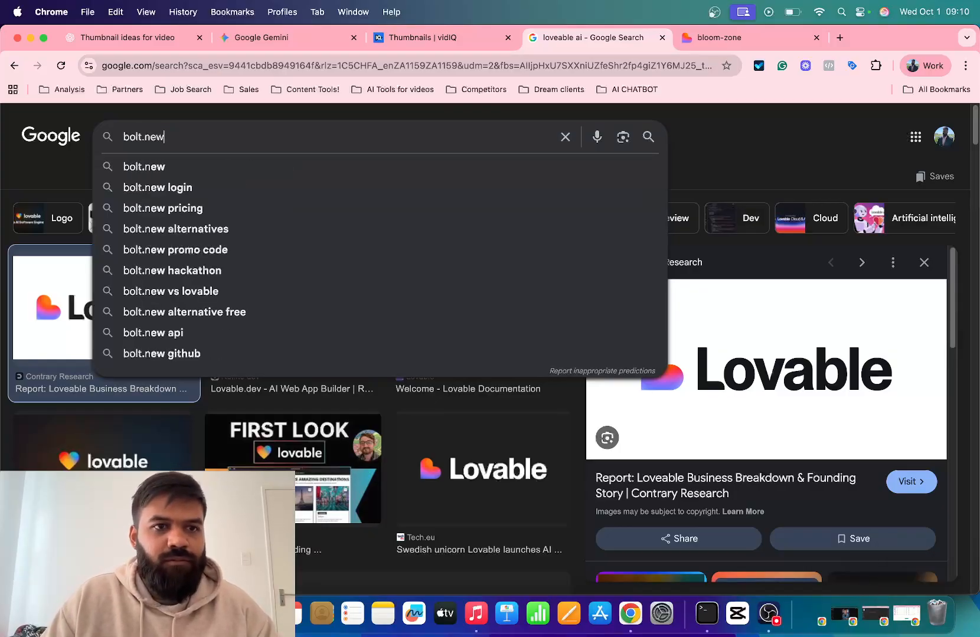
{"action": "key", "text": "Return"}
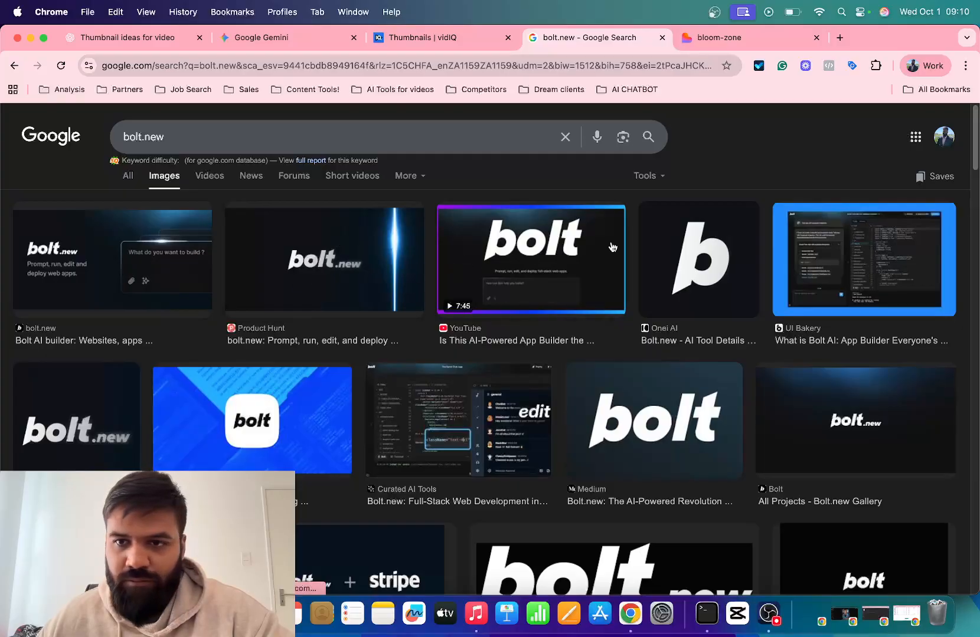
{"action": "scroll", "coordinate": [176, 386], "scroll_direction": "down", "scroll_amount": 5}
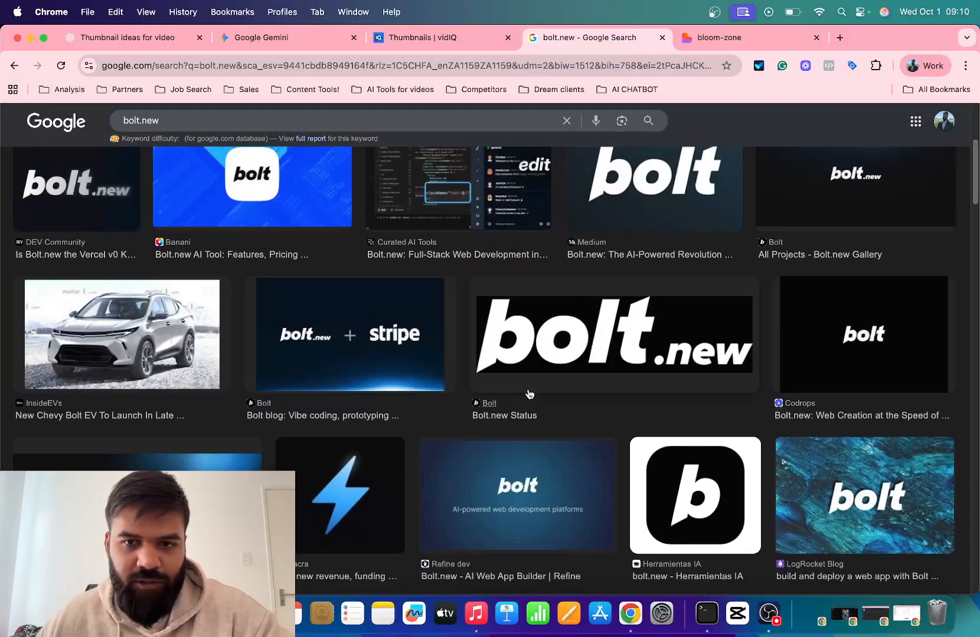
{"action": "scroll", "coordinate": [142, 350], "scroll_direction": "up", "scroll_amount": 3}
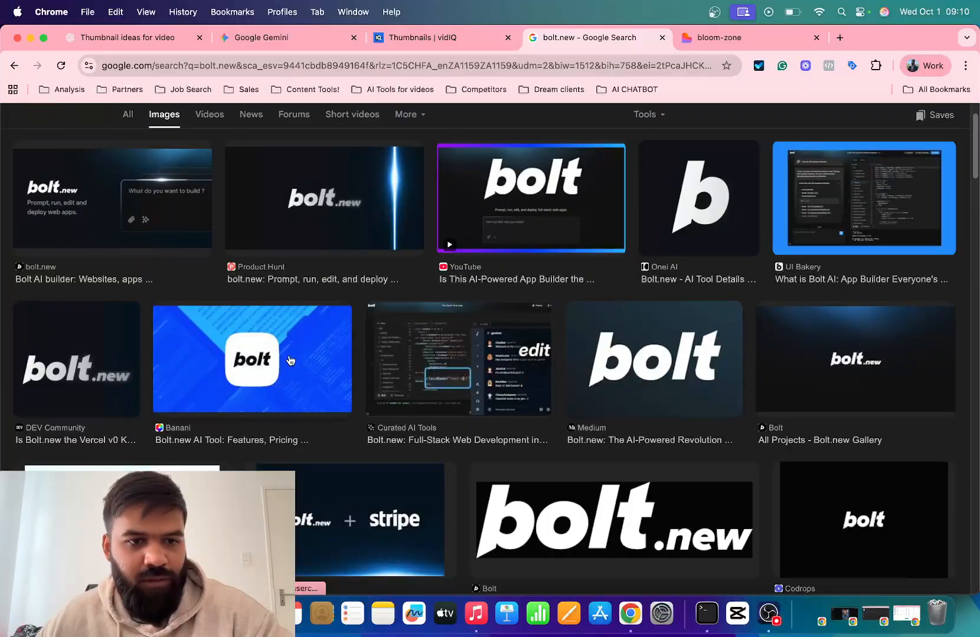
{"action": "scroll", "coordinate": [735, 434], "scroll_direction": "down", "scroll_amount": 5}
{"action": "scroll", "coordinate": [149, 432], "scroll_direction": "up", "scroll_amount": 5}
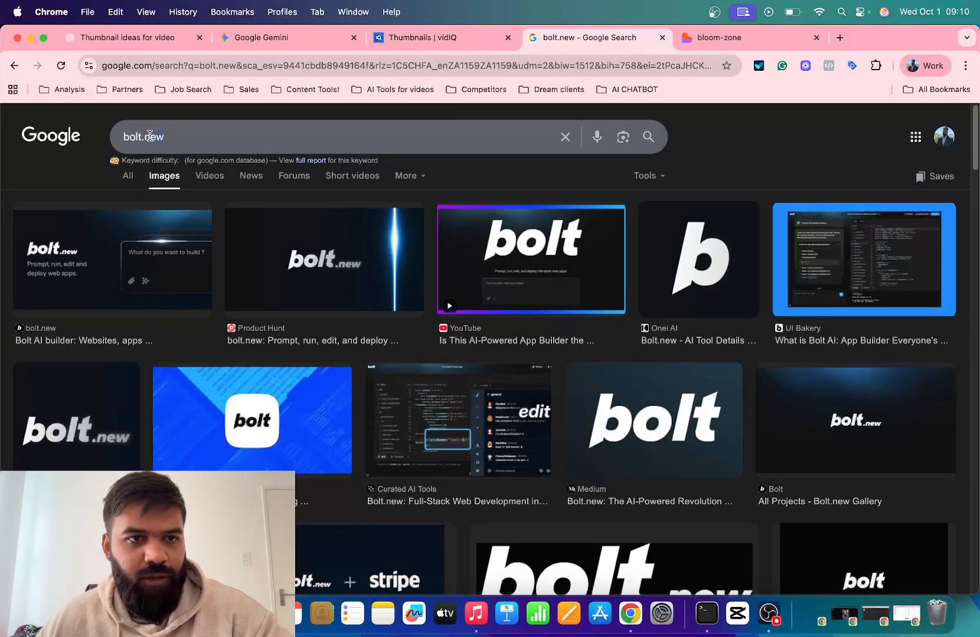
Search Google Images for "bolt ai" and preview the SearchYour.AI Bolt logo, then close the preview.
{"action": "left_click_drag", "start_coordinate": [150, 135], "coordinate": [135, 131]}
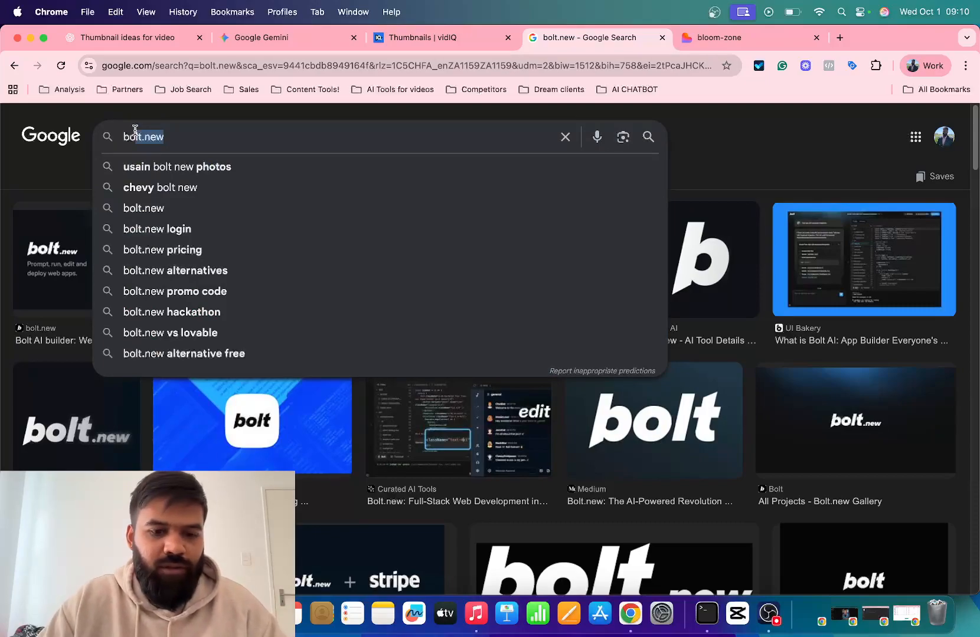
{"action": "type", "text": "lt ai"}
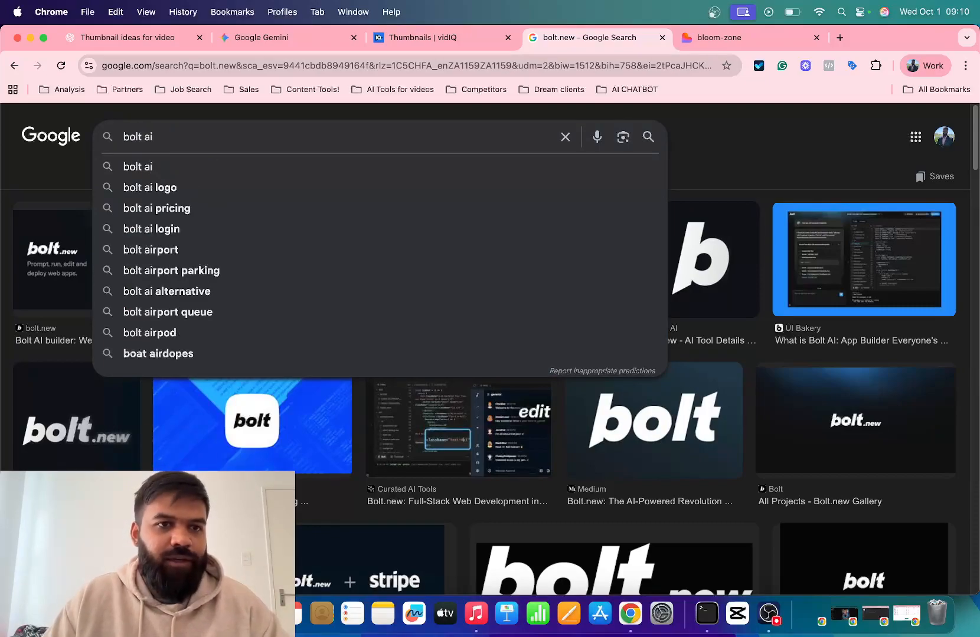
{"action": "key", "text": "Return"}
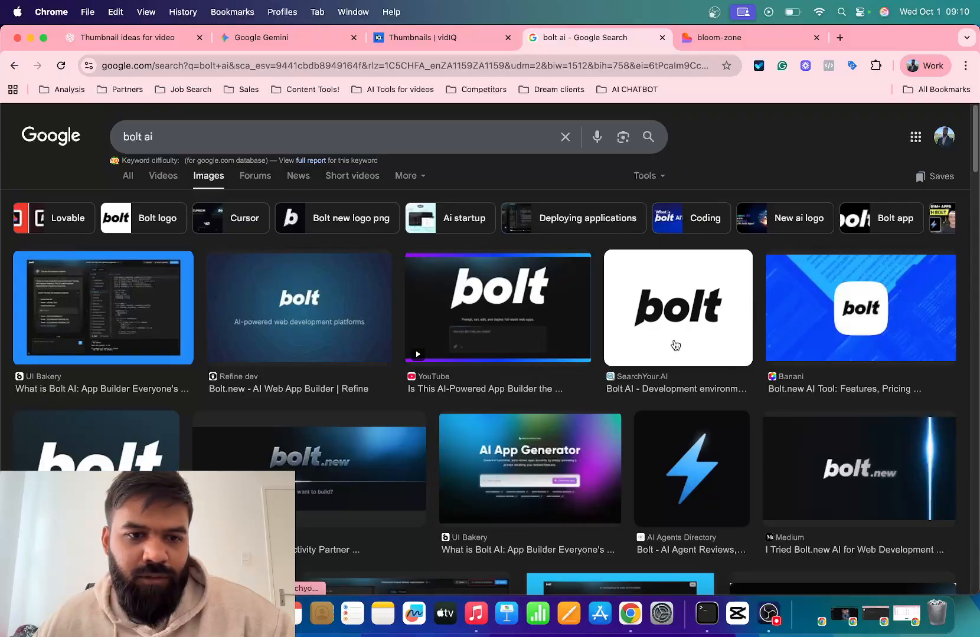
{"action": "left_click", "coordinate": [666, 298]}
{"action": "scroll", "coordinate": [429, 346], "scroll_direction": "down", "scroll_amount": 5}
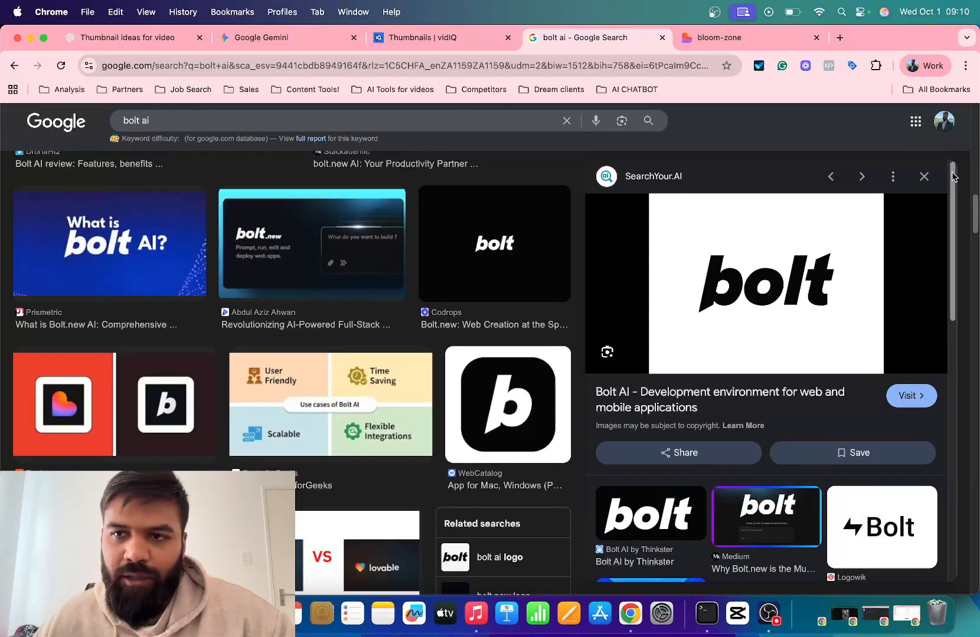
{"action": "left_click", "coordinate": [924, 177]}
Find the Onei AI image of the white Bolt "b" in the results and capture a screenshot of just the logo.
{"action": "scroll", "coordinate": [757, 294], "scroll_direction": "down", "scroll_amount": 5}
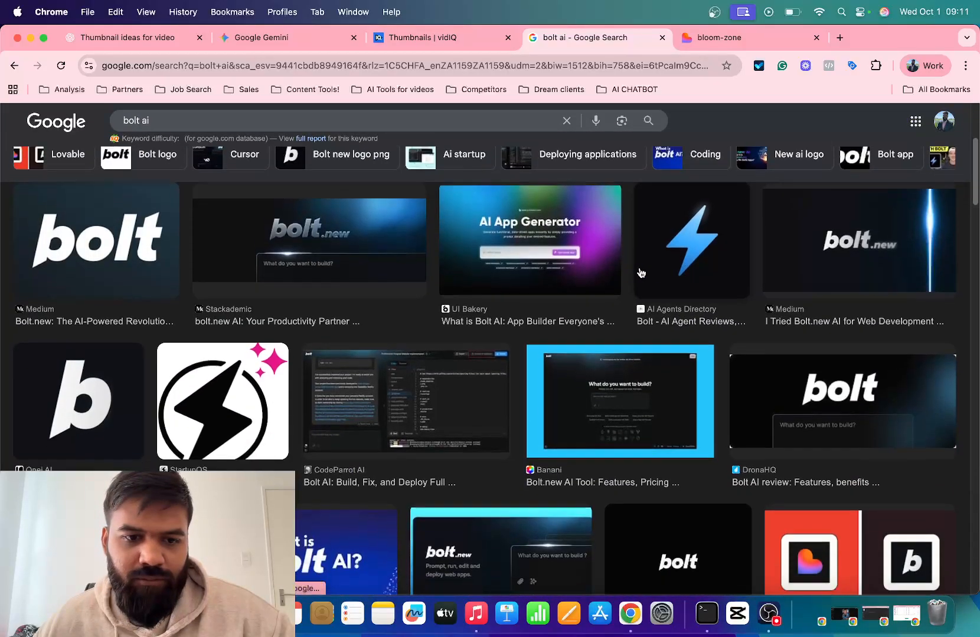
{"action": "scroll", "coordinate": [874, 498], "scroll_direction": "down", "scroll_amount": 3}
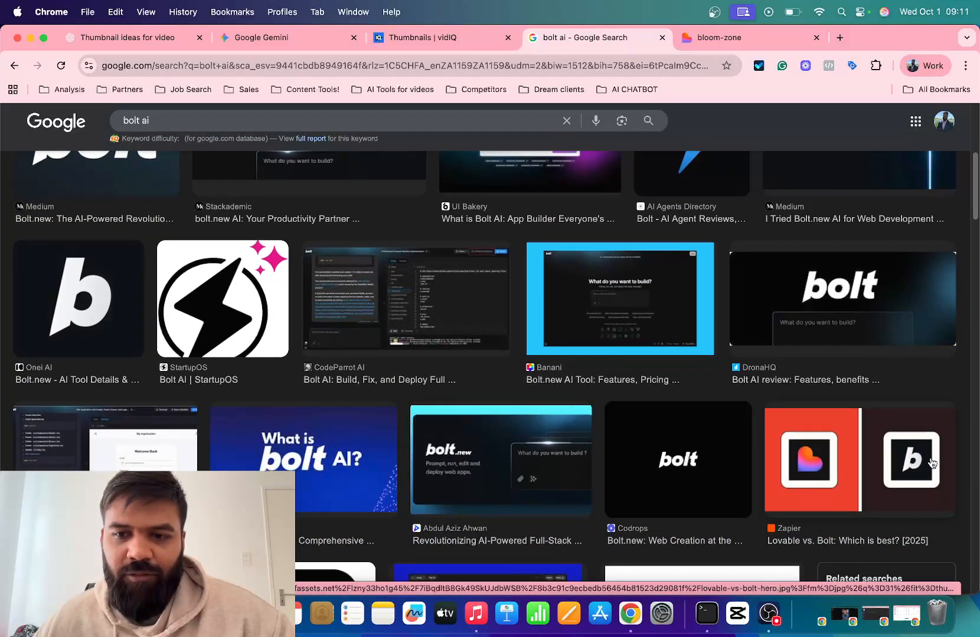
{"action": "scroll", "coordinate": [814, 432], "scroll_direction": "up", "scroll_amount": 5}
{"action": "scroll", "coordinate": [790, 418], "scroll_direction": "down", "scroll_amount": 8}
{"action": "scroll", "coordinate": [794, 418], "scroll_direction": "up", "scroll_amount": 8}
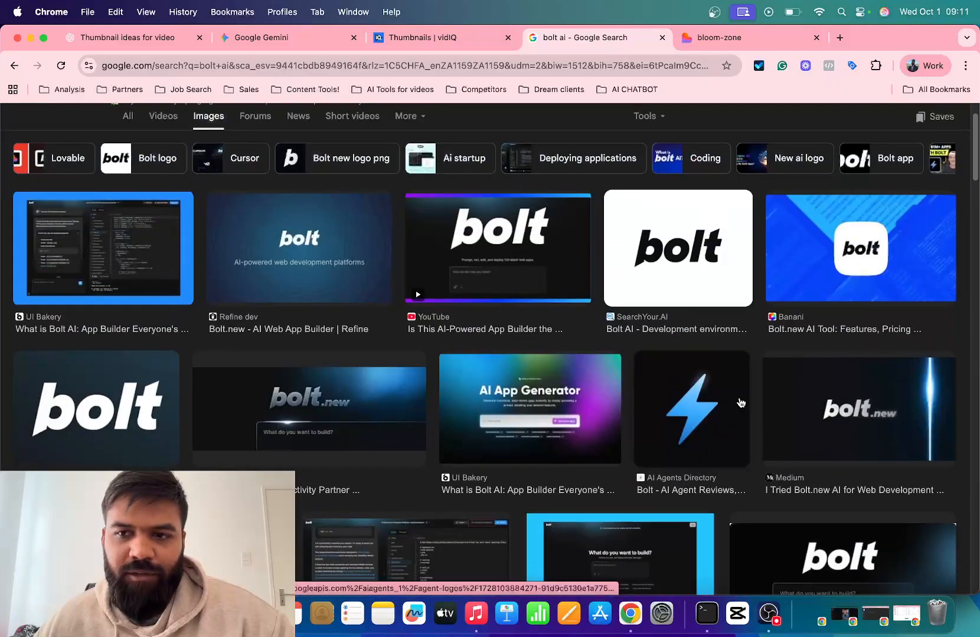
{"action": "scroll", "coordinate": [354, 331], "scroll_direction": "down", "scroll_amount": 10}
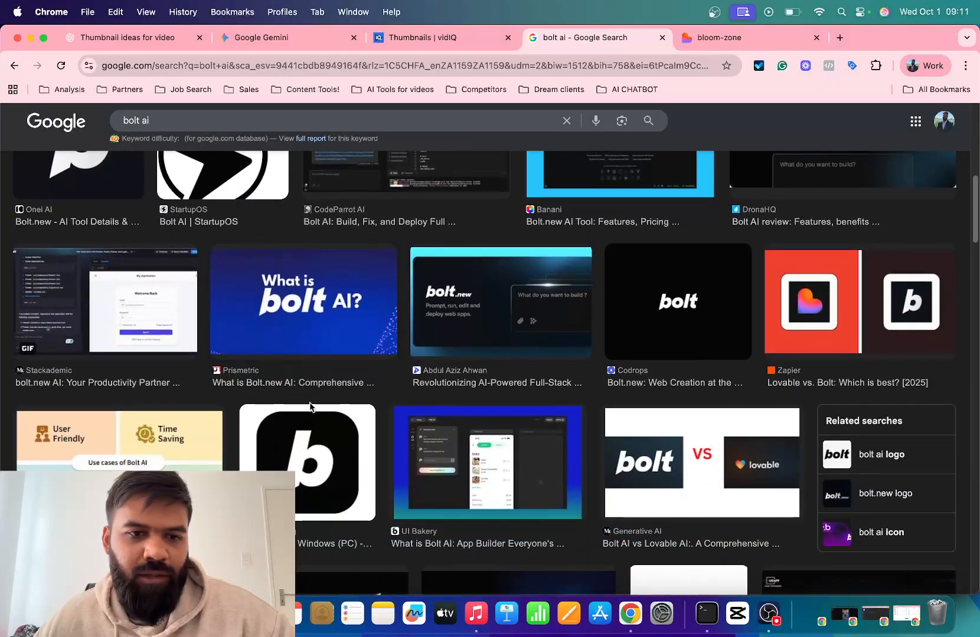
{"action": "scroll", "coordinate": [257, 314], "scroll_direction": "up", "scroll_amount": 3}
{"action": "left_click", "coordinate": [77, 348]}
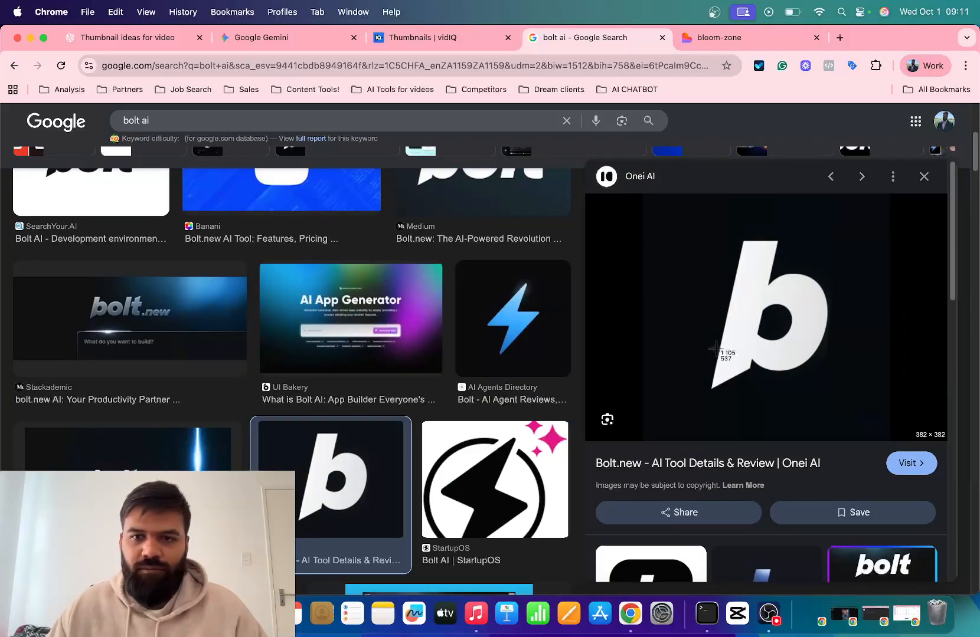
{"action": "left_click_drag", "start_coordinate": [653, 206], "coordinate": [880, 407]}
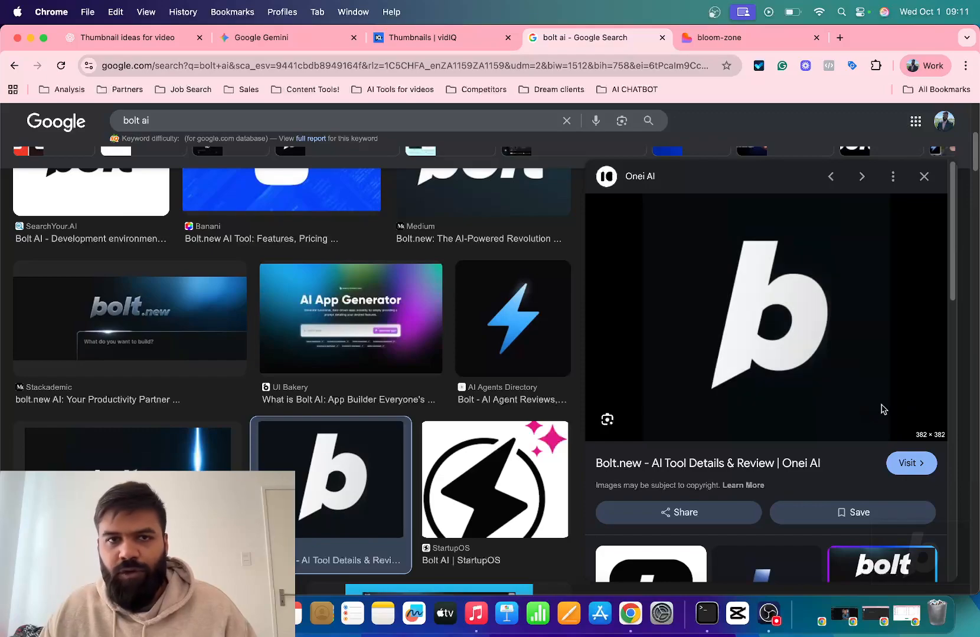
Return to the vidIQ thumbnail editor, upload Screenshot 2025-10-01 at 09.00.28 and place it to the right of the portrait.
{"action": "left_click", "coordinate": [405, 46]}
{"action": "left_click", "coordinate": [711, 204]}
{"action": "left_click", "coordinate": [473, 254]}
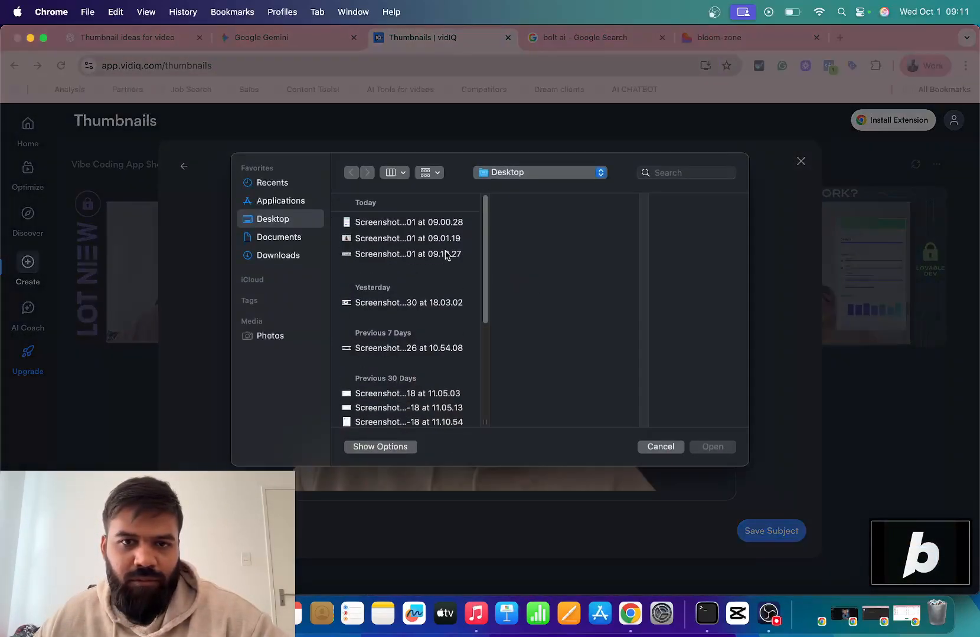
{"action": "left_click", "coordinate": [408, 224]}
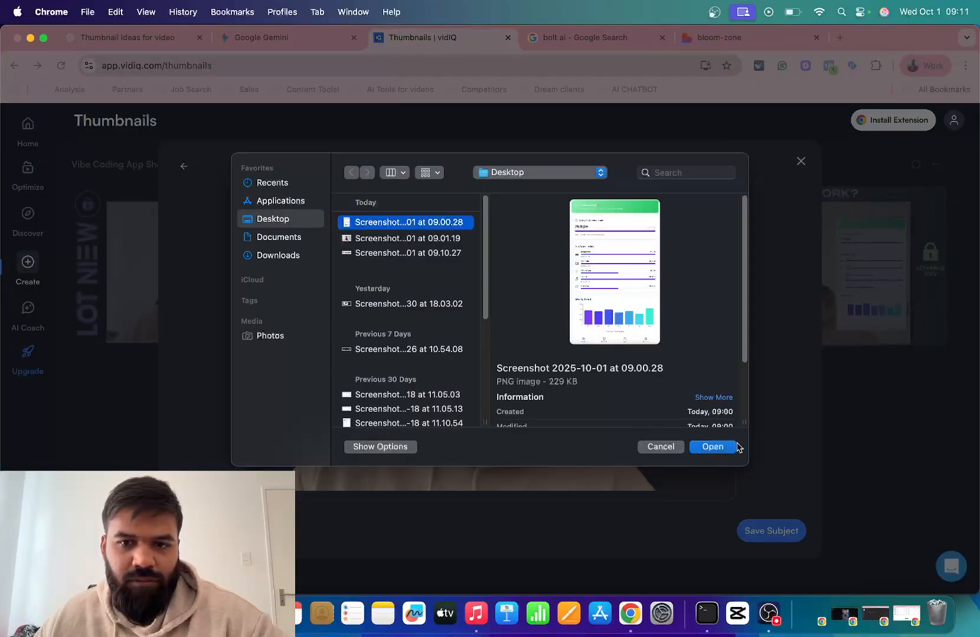
{"action": "left_click", "coordinate": [717, 447]}
{"action": "left_click_drag", "start_coordinate": [511, 368], "coordinate": [647, 367]}
Upload the Lovable logo, Screenshot 2025-10-01 at 09.10.27, shrink it and place it in the canvas's upper-left corner.
{"action": "left_click", "coordinate": [706, 191]}
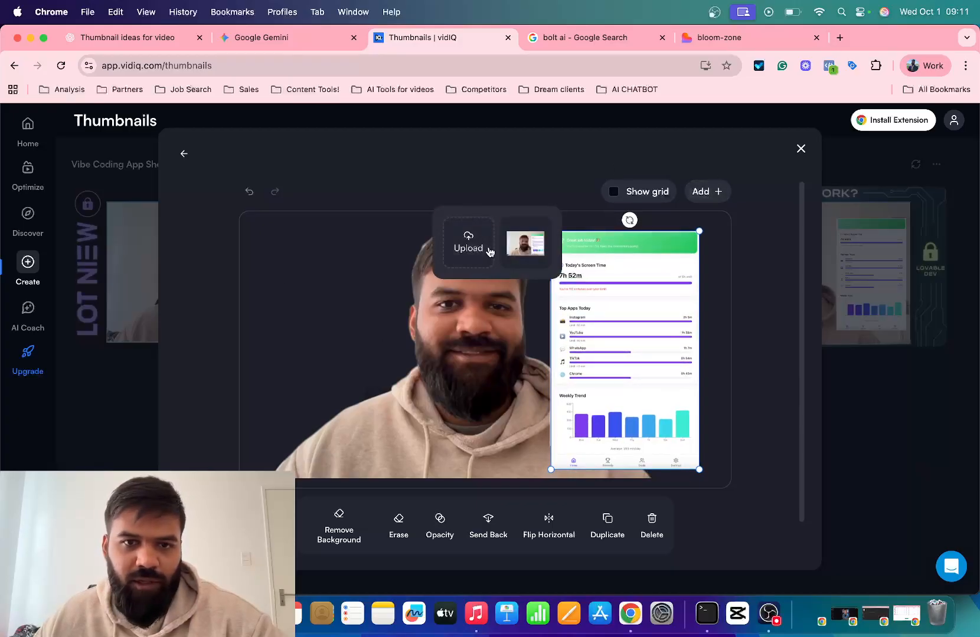
{"action": "left_click", "coordinate": [485, 249]}
{"action": "left_click", "coordinate": [377, 224]}
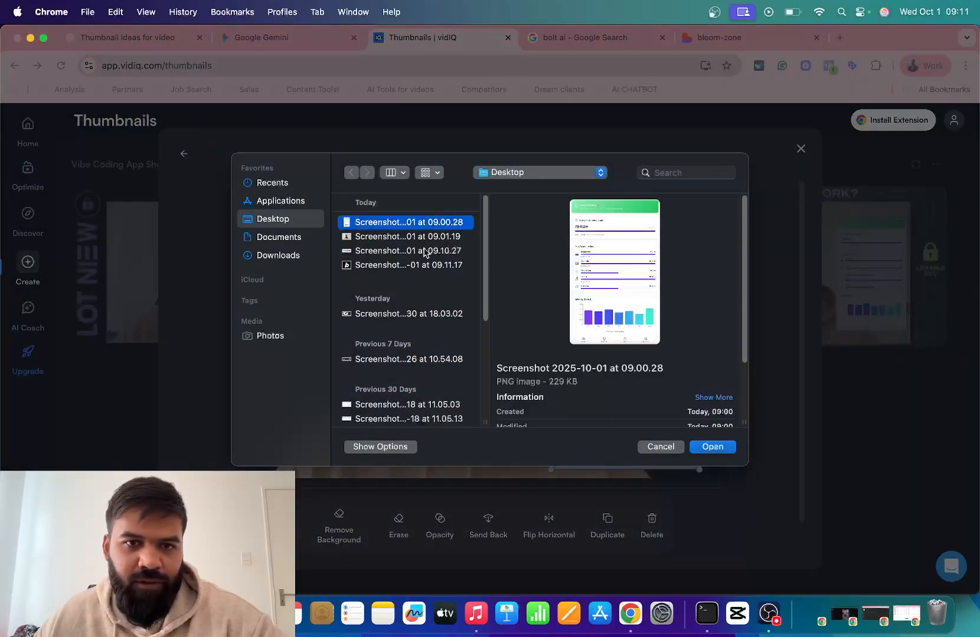
{"action": "left_click", "coordinate": [402, 268]}
{"action": "left_click", "coordinate": [407, 253]}
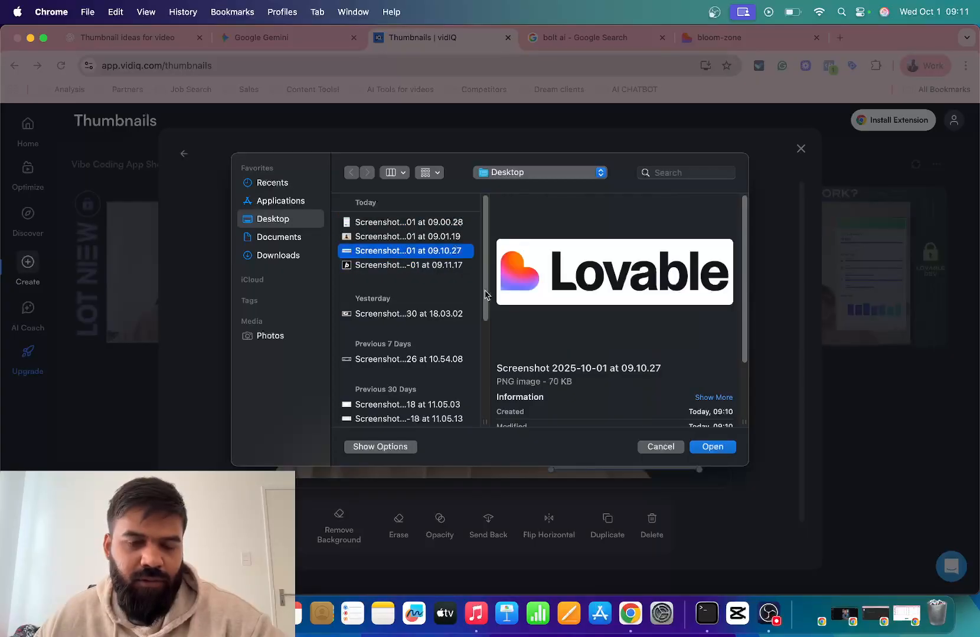
{"action": "left_click", "coordinate": [712, 447]}
{"action": "left_click_drag", "start_coordinate": [711, 421], "coordinate": [448, 344]}
{"action": "left_click_drag", "start_coordinate": [387, 328], "coordinate": [371, 270]}
{"action": "left_click_drag", "start_coordinate": [426, 285], "coordinate": [356, 274]}
Upload the Bolt logo screenshot from 09.11.17, shrink it and place it below the Lovable logo in the canvas's lower-left area.
{"action": "left_click", "coordinate": [708, 192]}
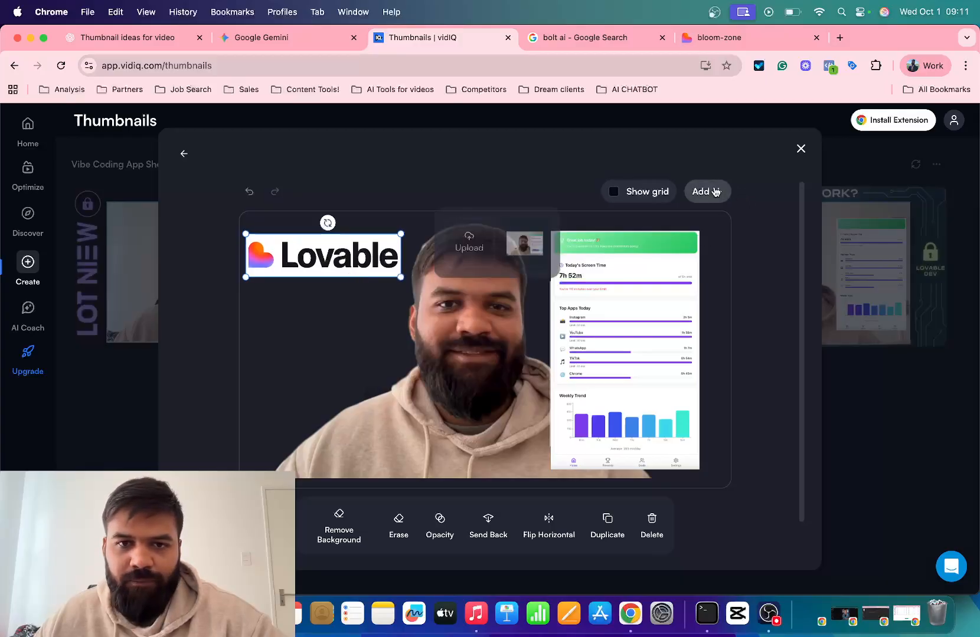
{"action": "left_click", "coordinate": [468, 242]}
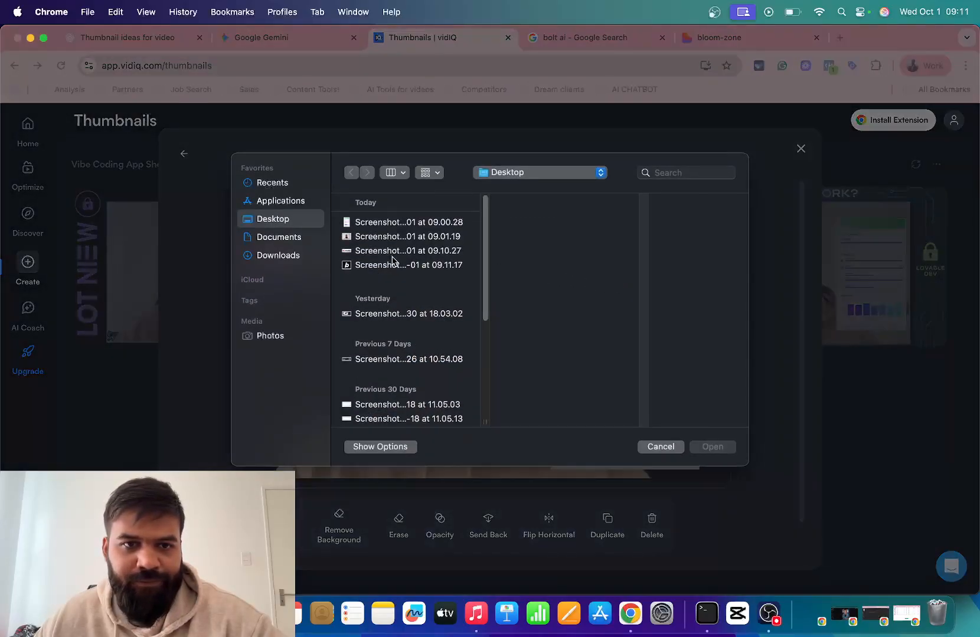
{"action": "left_click", "coordinate": [394, 265]}
{"action": "left_click", "coordinate": [711, 446]}
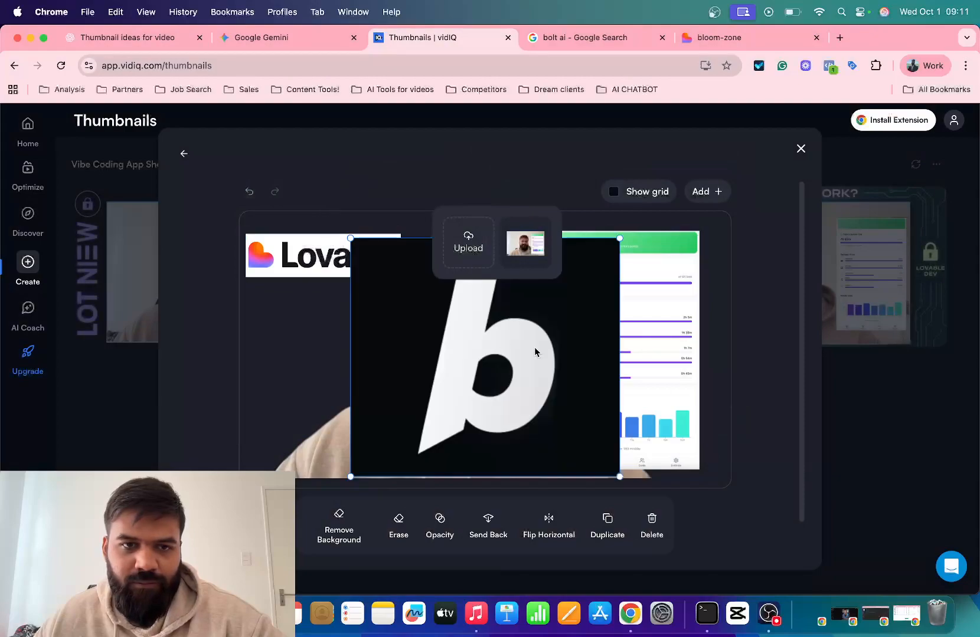
{"action": "left_click_drag", "start_coordinate": [616, 480], "coordinate": [415, 322]}
{"action": "left_click_drag", "start_coordinate": [379, 287], "coordinate": [352, 414]}
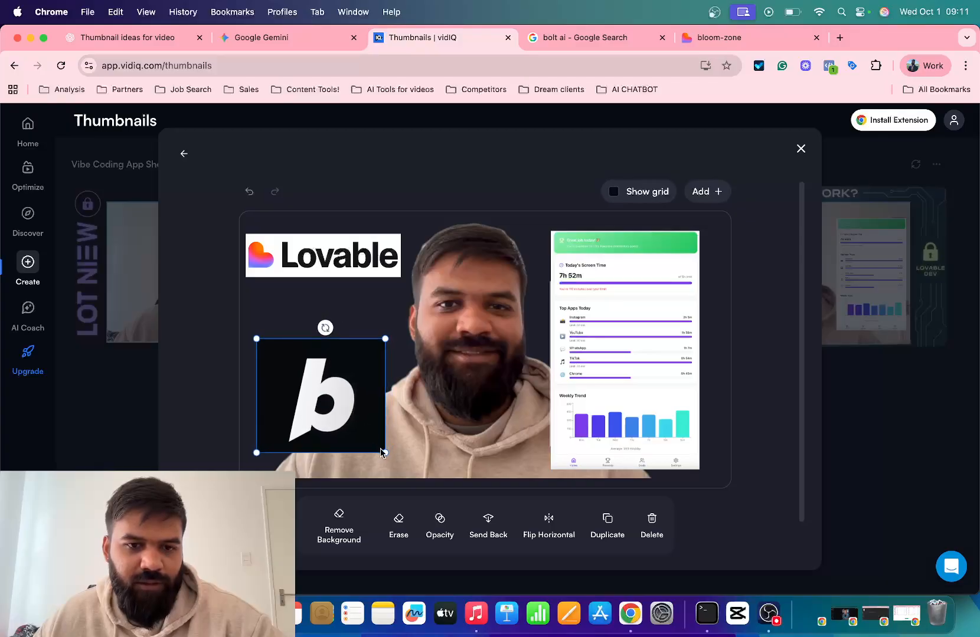
{"action": "left_click_drag", "start_coordinate": [381, 453], "coordinate": [368, 440]}
{"action": "left_click_drag", "start_coordinate": [319, 379], "coordinate": [320, 393]}
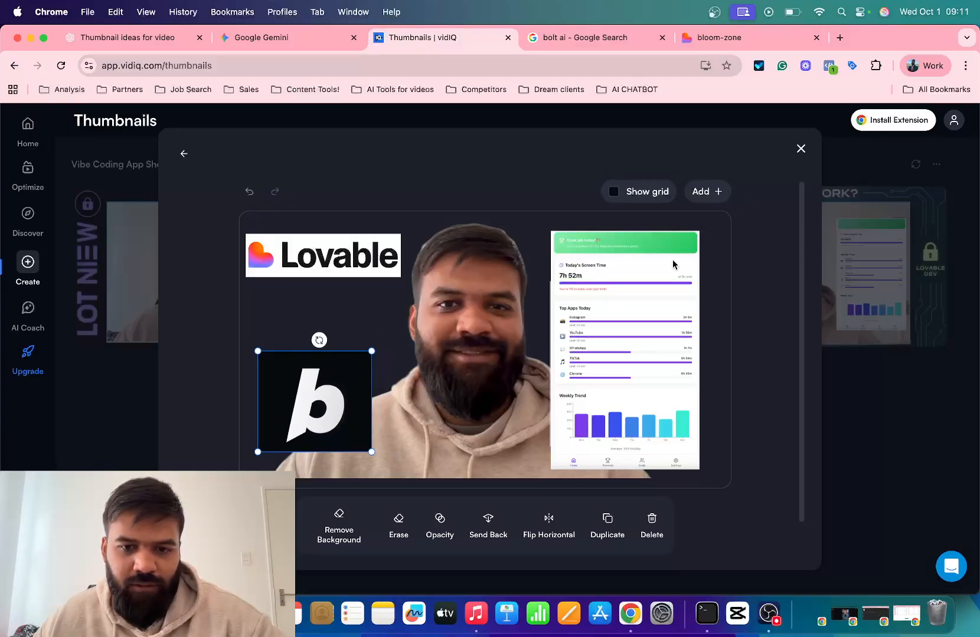
Go back to the Google Images results and search for "Versus".
{"action": "left_click", "coordinate": [340, 309]}
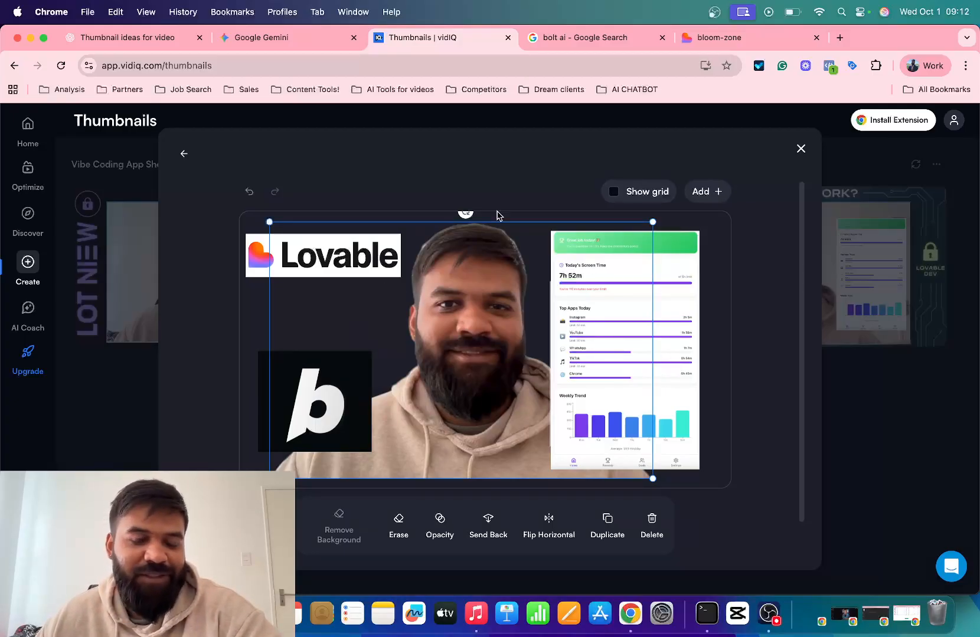
{"action": "left_click", "coordinate": [694, 40]}
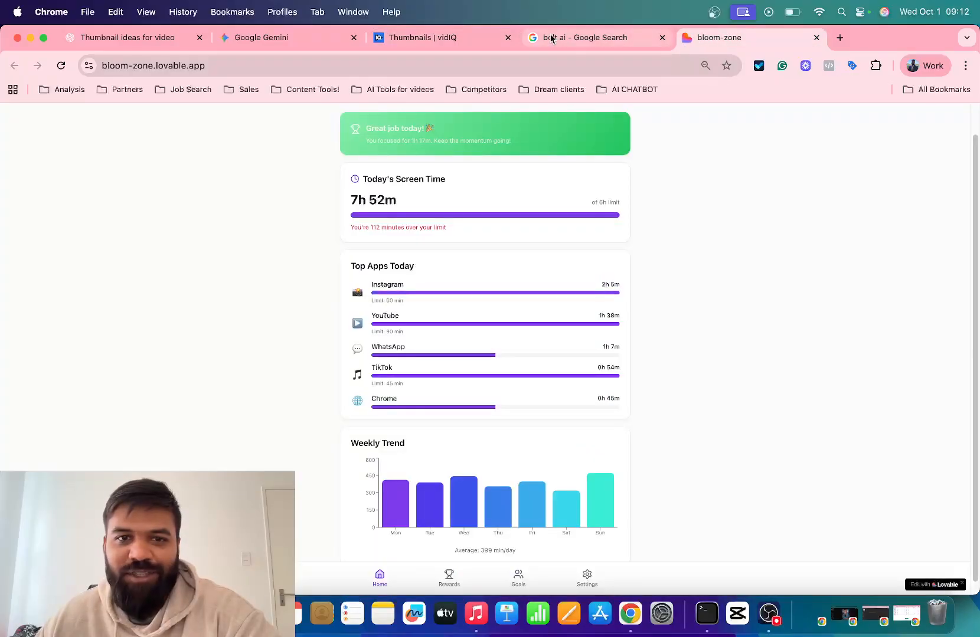
{"action": "left_click", "coordinate": [598, 39]}
{"action": "scroll", "coordinate": [541, 280], "scroll_direction": "down", "scroll_amount": 3}
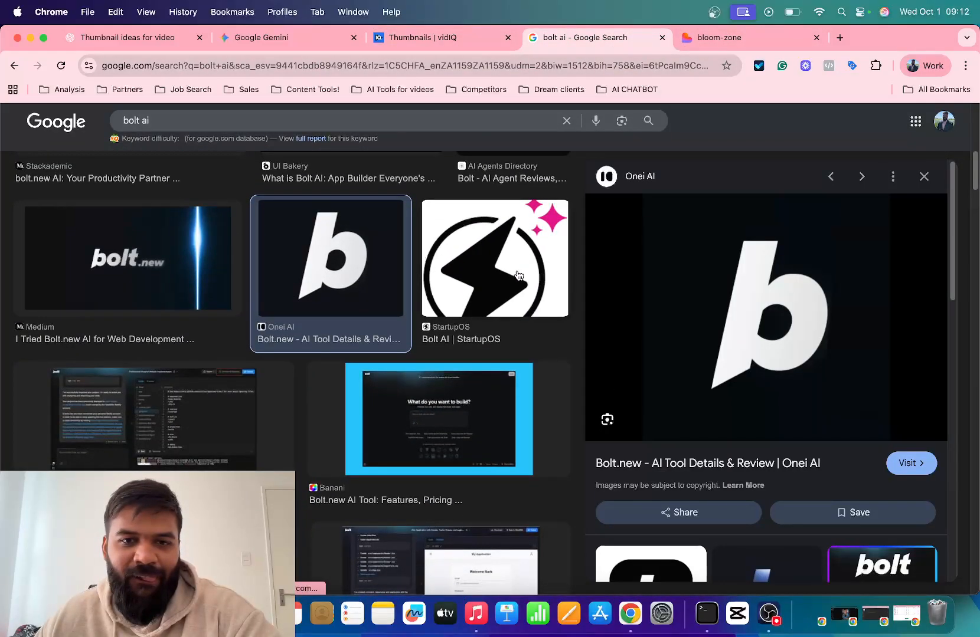
{"action": "scroll", "coordinate": [531, 284], "scroll_direction": "up", "scroll_amount": 4}
{"action": "left_click", "coordinate": [188, 126]}
{"action": "key", "text": "super+a"}
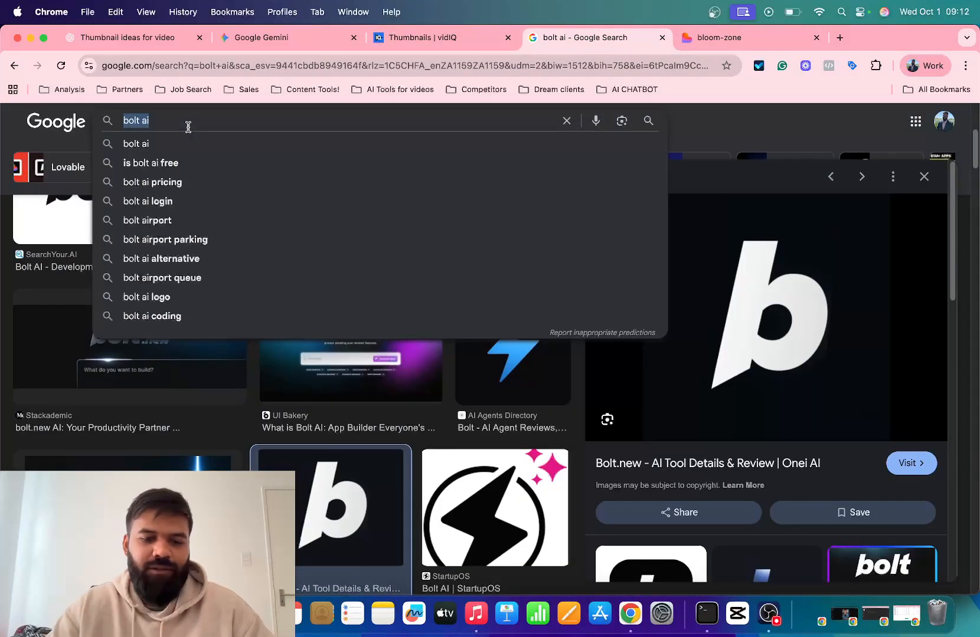
{"action": "type", "text": "Vwer"}
{"action": "key", "text": "BackSpace"}
{"action": "key", "text": "BackSpace"}
{"action": "key", "text": "BackSpace"}
{"action": "type", "text": "ersus"}
{"action": "key", "text": "Return"}
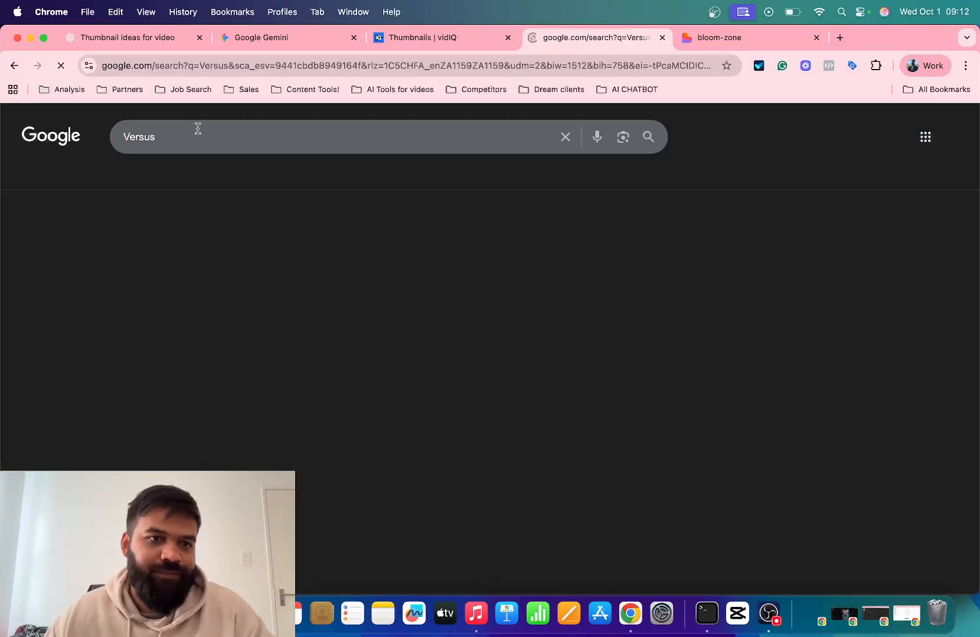
Look through the Versus image results and preview the Shutterstock red and blue VS banners for a suitable graphic.
{"action": "scroll", "coordinate": [684, 328], "scroll_direction": "down", "scroll_amount": 5}
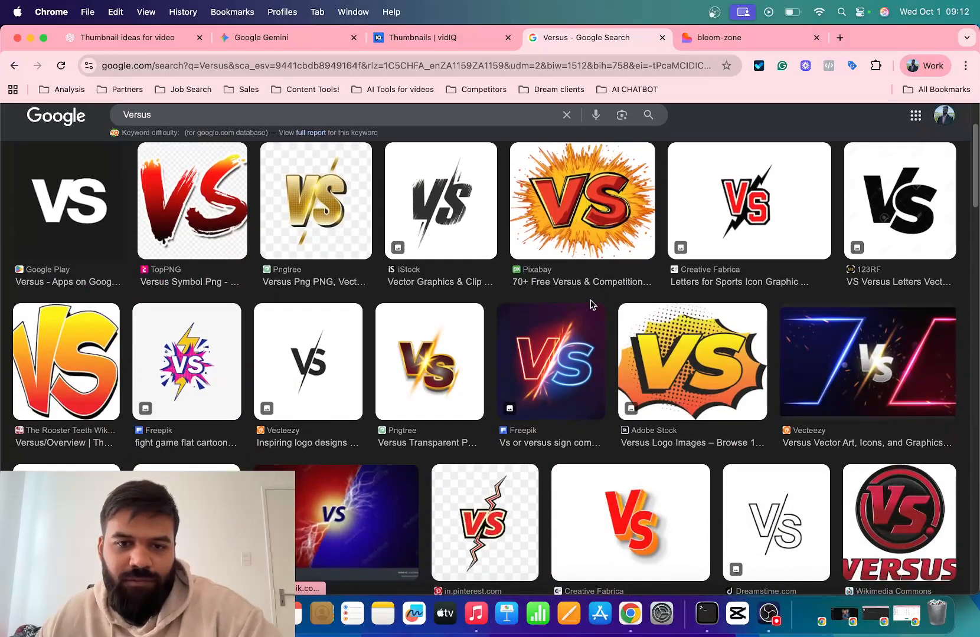
{"action": "scroll", "coordinate": [240, 271], "scroll_direction": "down", "scroll_amount": 10}
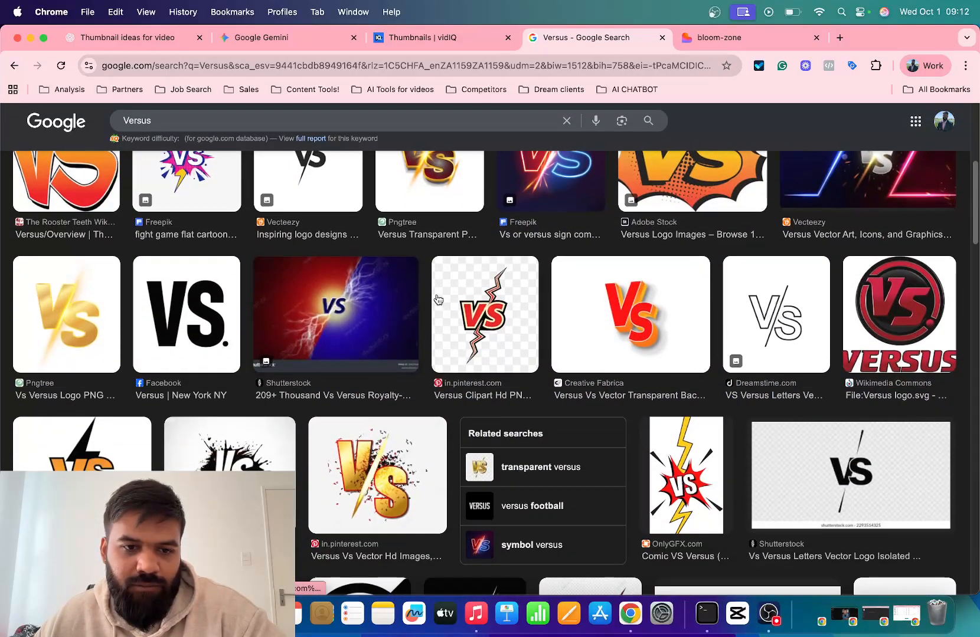
{"action": "scroll", "coordinate": [348, 288], "scroll_direction": "up", "scroll_amount": 15}
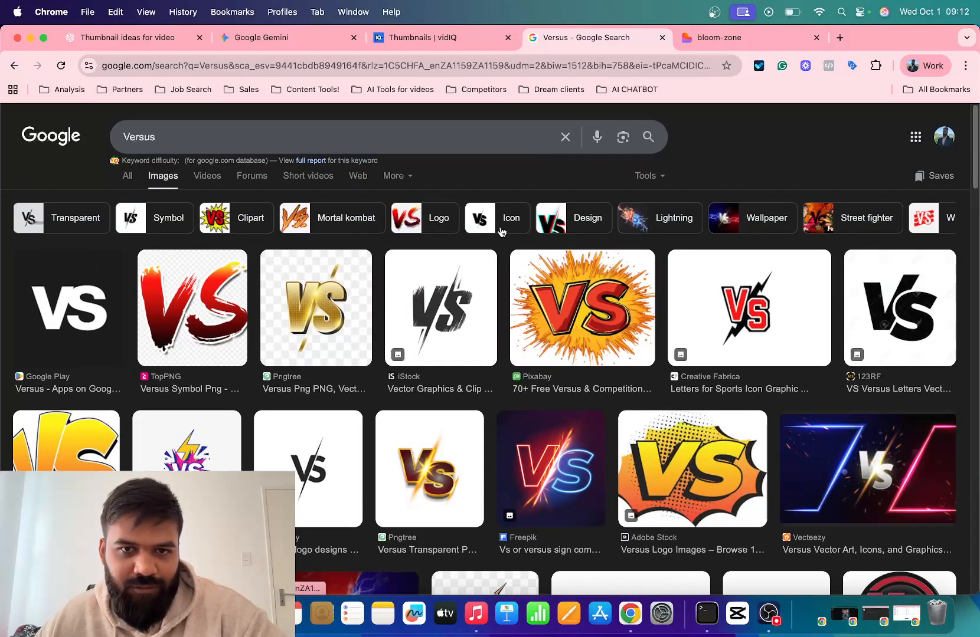
{"action": "scroll", "coordinate": [247, 304], "scroll_direction": "down", "scroll_amount": 3}
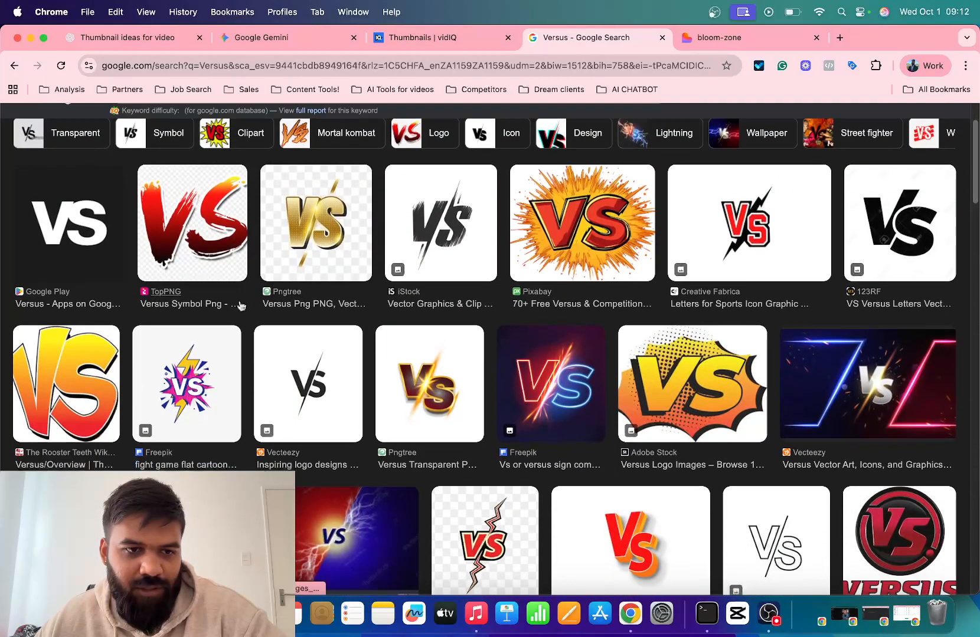
{"action": "scroll", "coordinate": [165, 255], "scroll_direction": "down", "scroll_amount": 15}
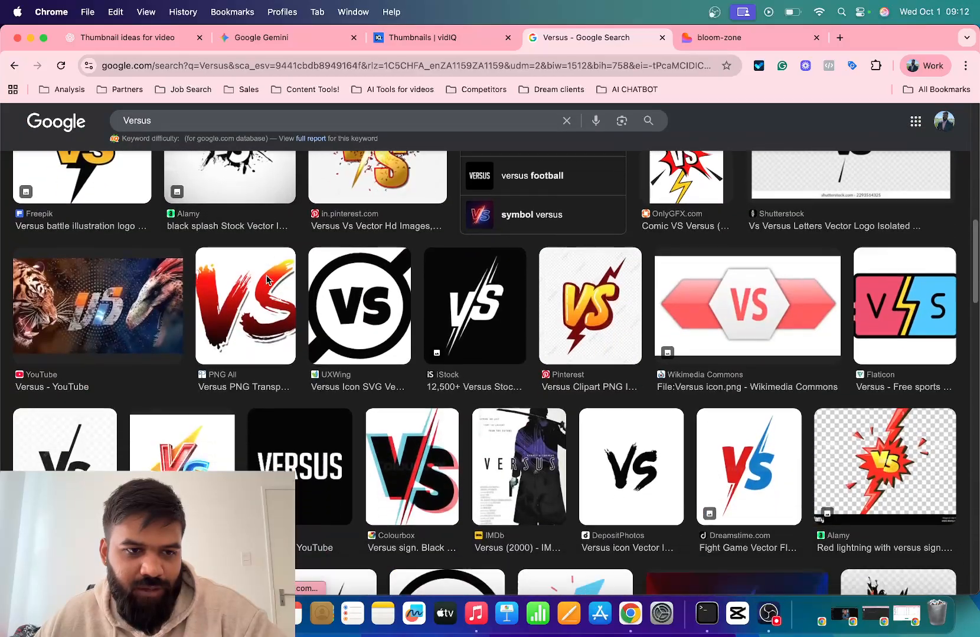
{"action": "scroll", "coordinate": [659, 228], "scroll_direction": "down", "scroll_amount": 5}
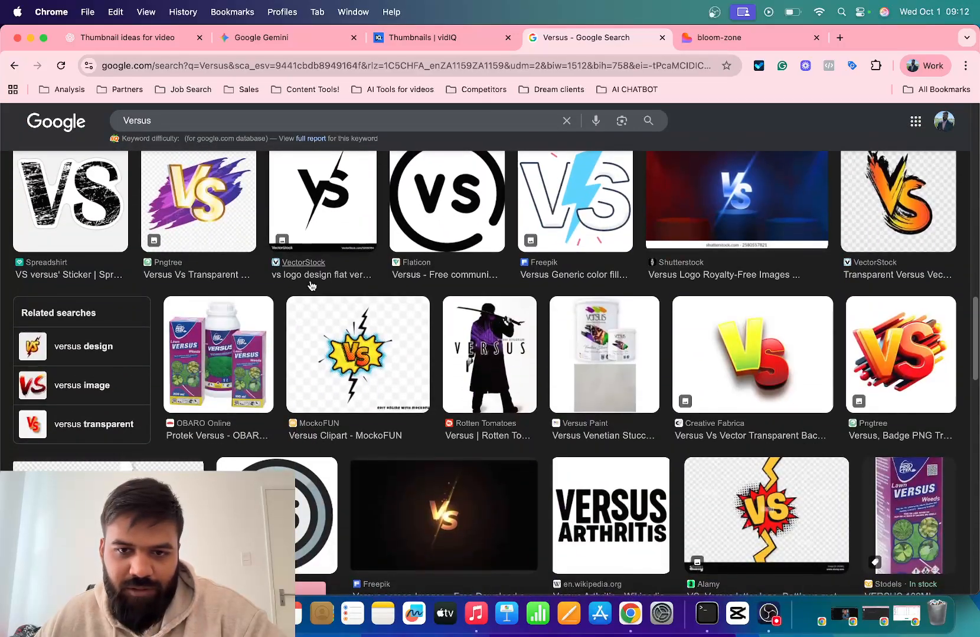
{"action": "scroll", "coordinate": [660, 228], "scroll_direction": "up", "scroll_amount": 2}
{"action": "left_click", "coordinate": [702, 319]}
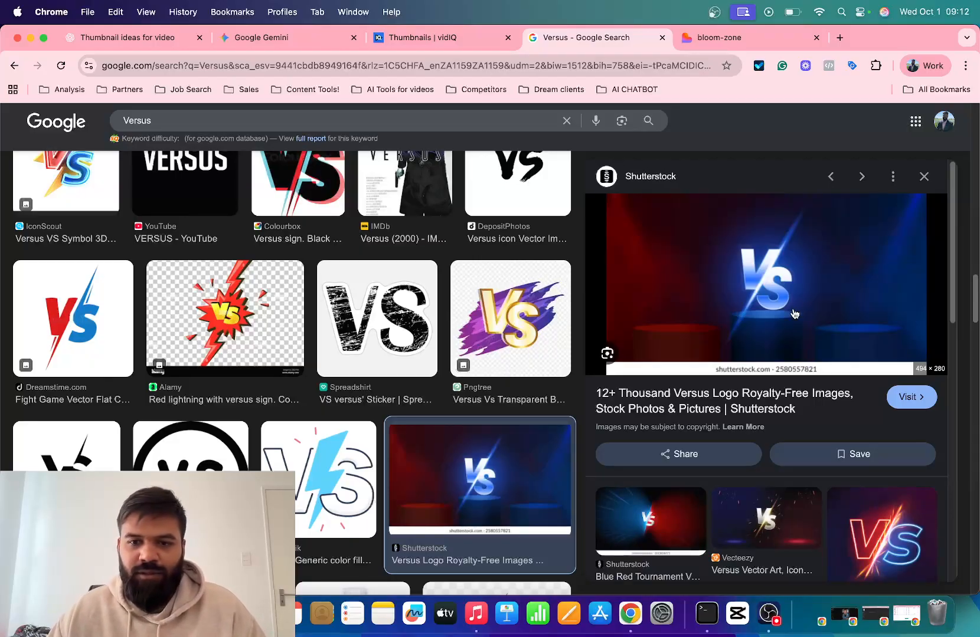
{"action": "left_click", "coordinate": [652, 505]}
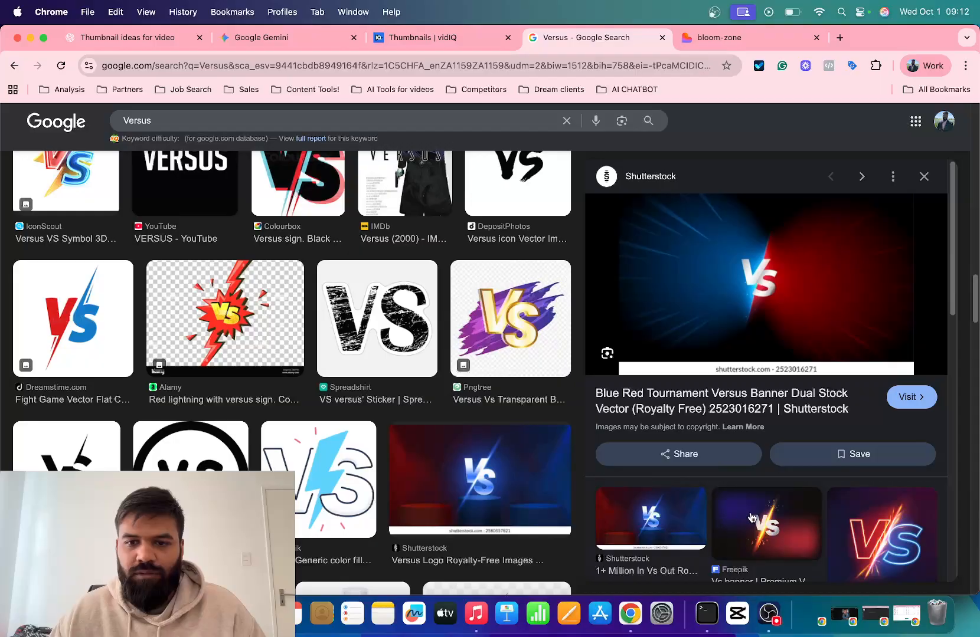
Open the Freepik VS banner with the fiery slash and capture a screenshot of the VS graphic.
{"action": "left_click", "coordinate": [750, 518]}
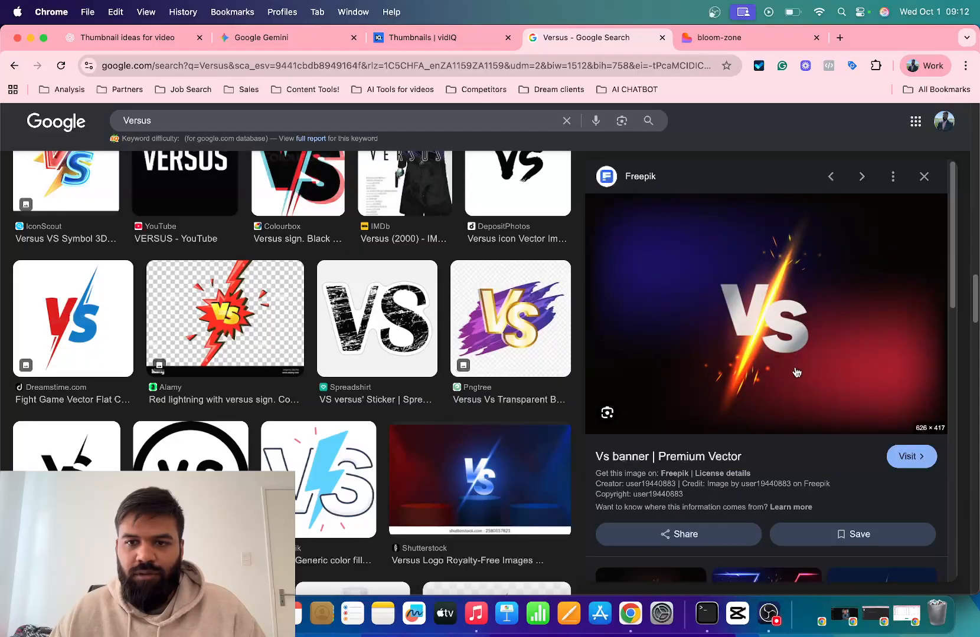
{"action": "key", "text": "super+shift+4"}
{"action": "left_click_drag", "start_coordinate": [683, 220], "coordinate": [845, 420]}
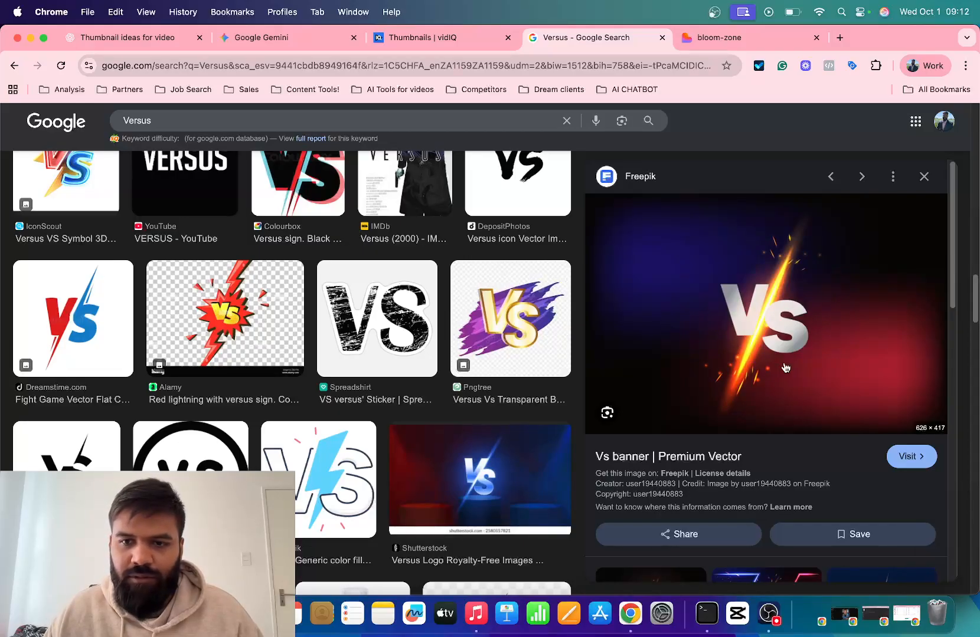
Return to the vidIQ thumbnail editor and nudge the Bolt logo slightly lower beneath the Lovable logo.
{"action": "left_click", "coordinate": [440, 37]}
{"action": "left_click_drag", "start_coordinate": [316, 400], "coordinate": [322, 420]}
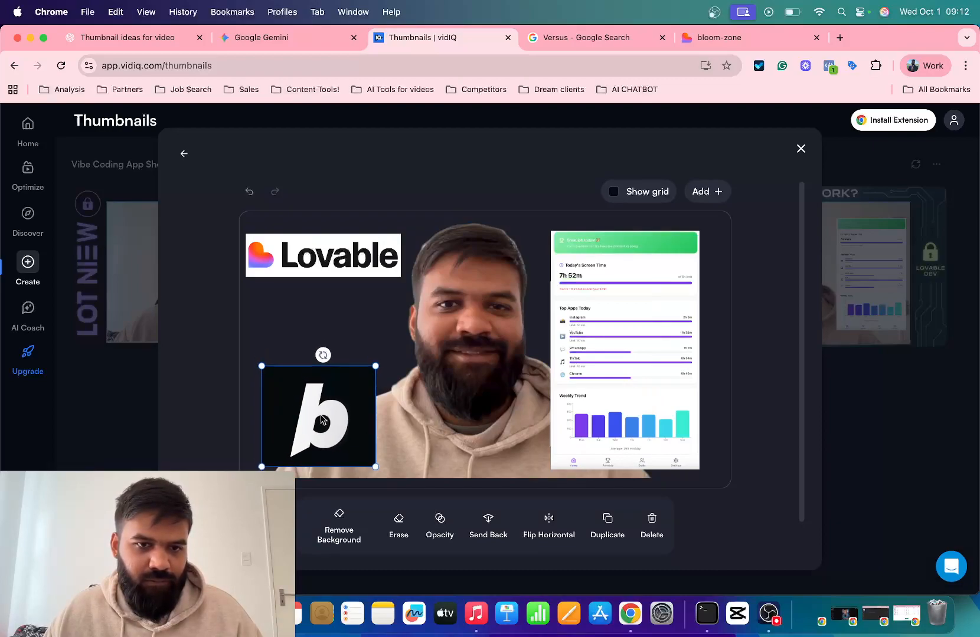
{"action": "left_click", "coordinate": [373, 307]}
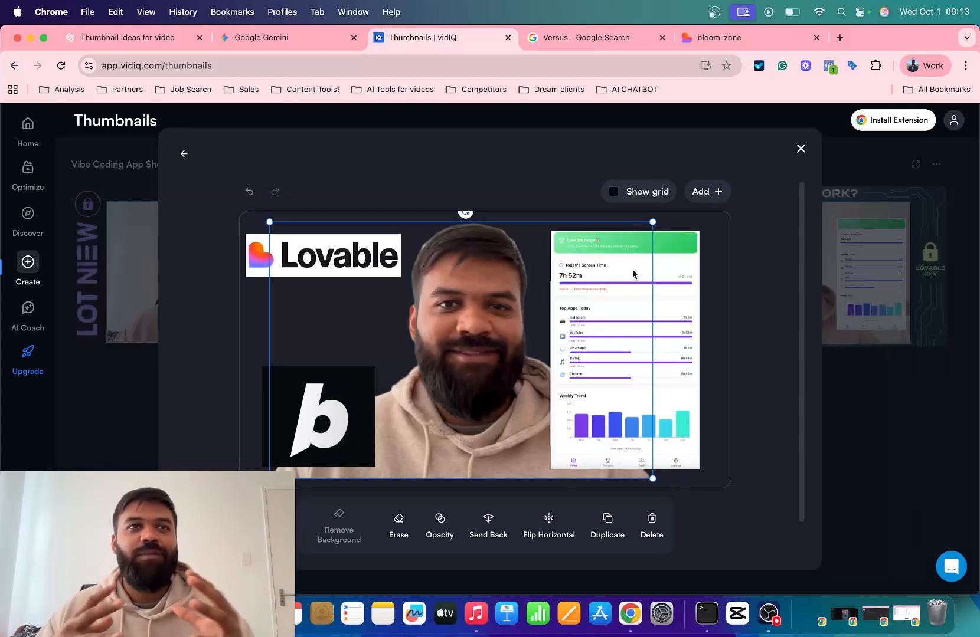
Upload the VS graphic screenshot from 09.12.43, shrink it and place it between the Lovable and Bolt logos.
{"action": "left_click", "coordinate": [700, 192]}
{"action": "left_click", "coordinate": [456, 247]}
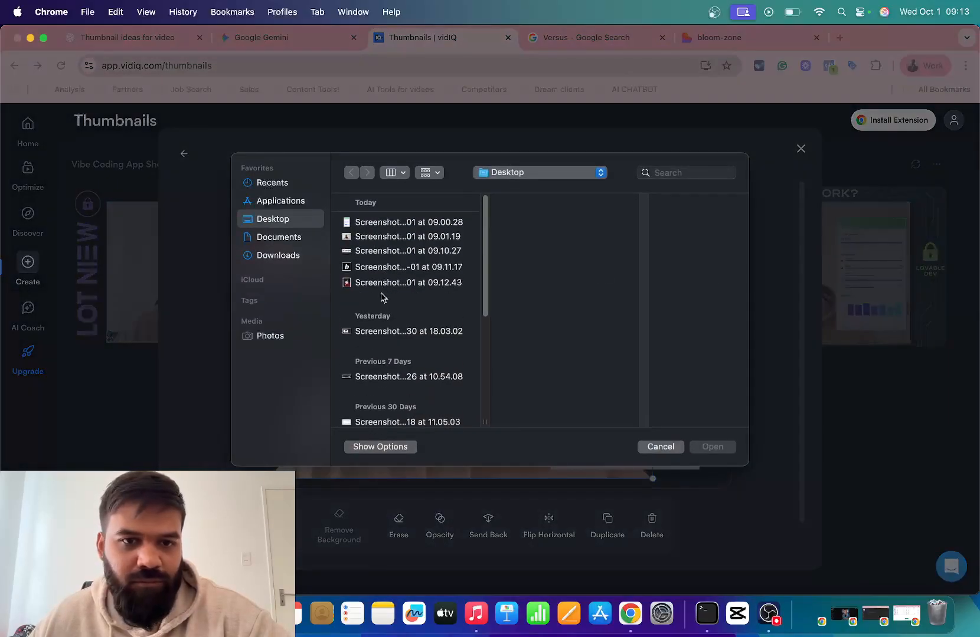
{"action": "left_click", "coordinate": [385, 283]}
{"action": "left_click", "coordinate": [718, 446]}
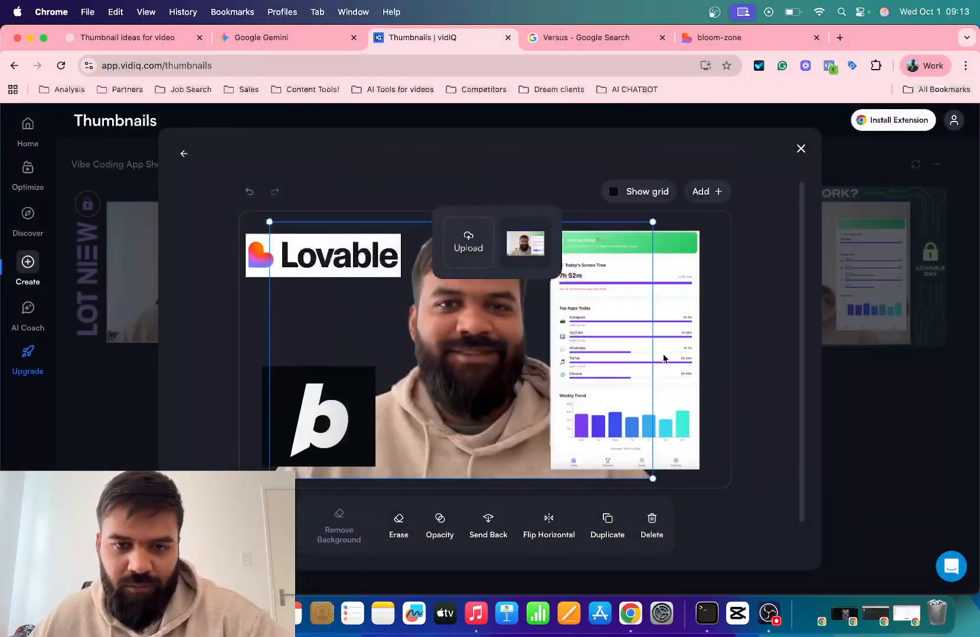
{"action": "left_click_drag", "start_coordinate": [583, 477], "coordinate": [473, 344]}
{"action": "left_click_drag", "start_coordinate": [387, 239], "coordinate": [419, 276]}
{"action": "left_click_drag", "start_coordinate": [451, 317], "coordinate": [324, 325]}
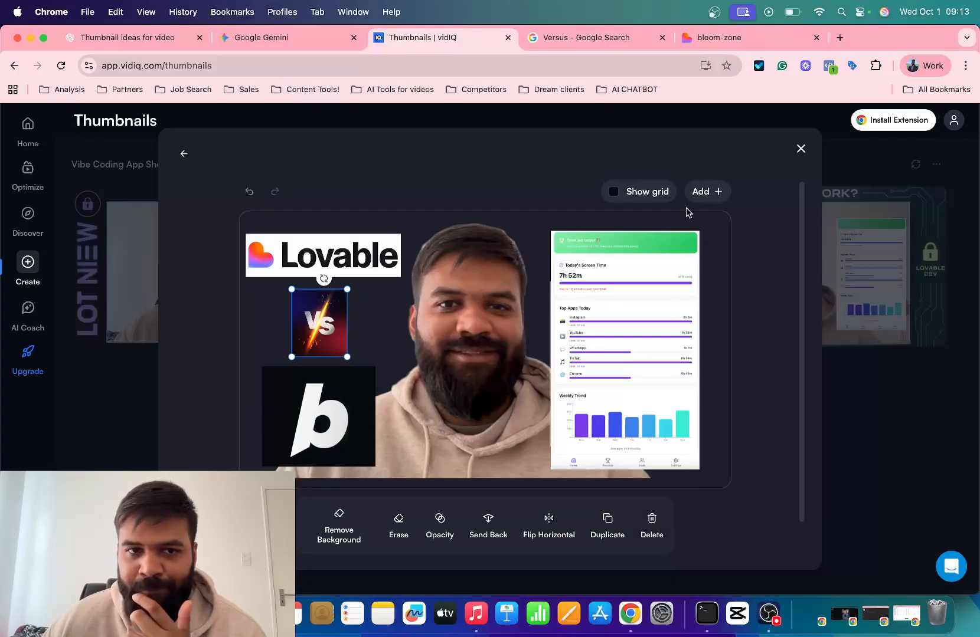
Save the composite as a subject and continue with it selected for the thumbnail.
{"action": "scroll", "coordinate": [666, 390], "scroll_direction": "down", "scroll_amount": 2}
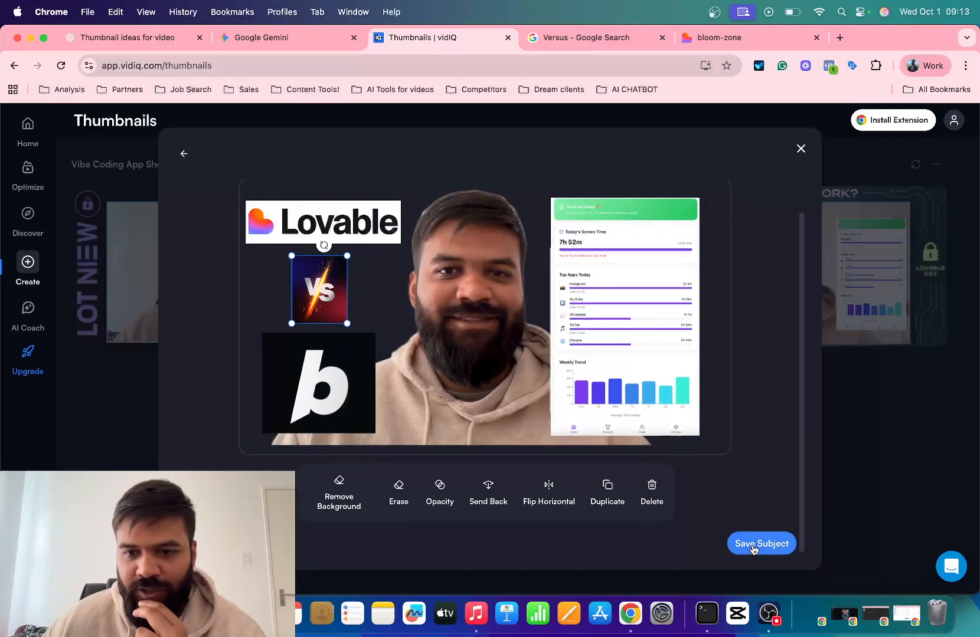
{"action": "left_click", "coordinate": [761, 544]}
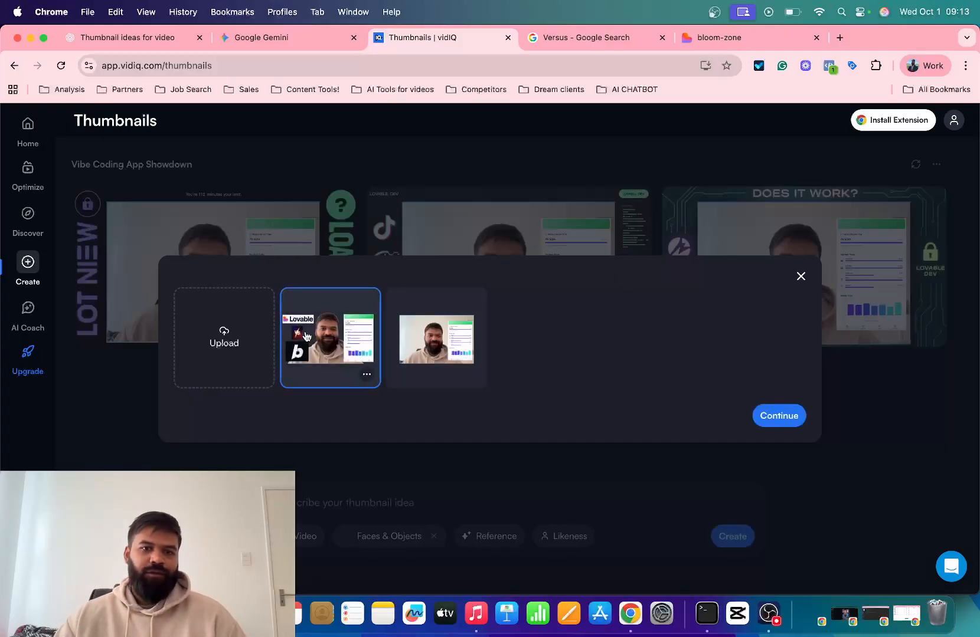
{"action": "left_click", "coordinate": [804, 412]}
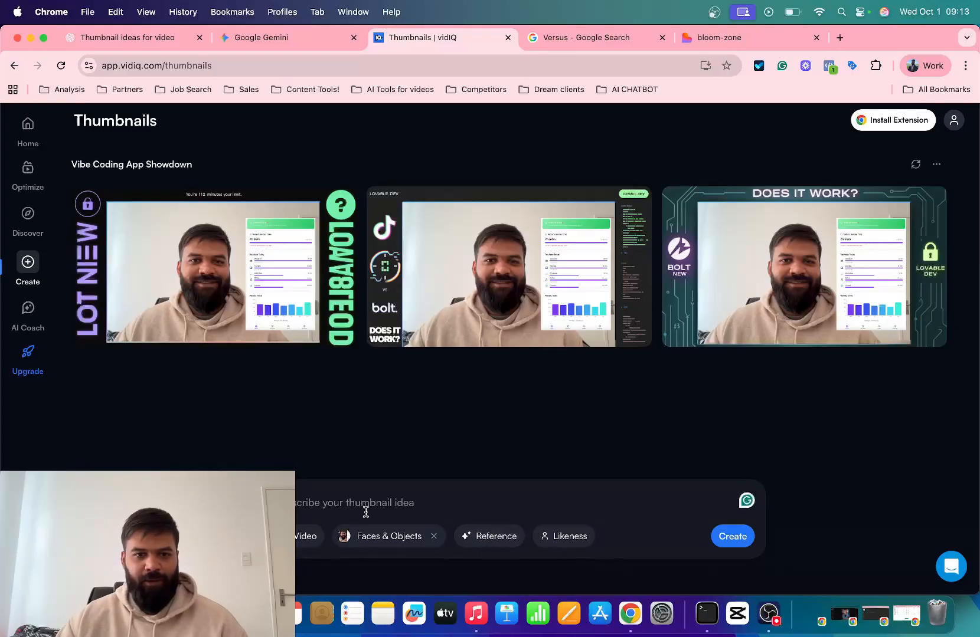
Reopen the saved composite for editing, enlarge it slightly and recentre it on the canvas.
{"action": "left_click", "coordinate": [377, 536]}
{"action": "left_click", "coordinate": [358, 347]}
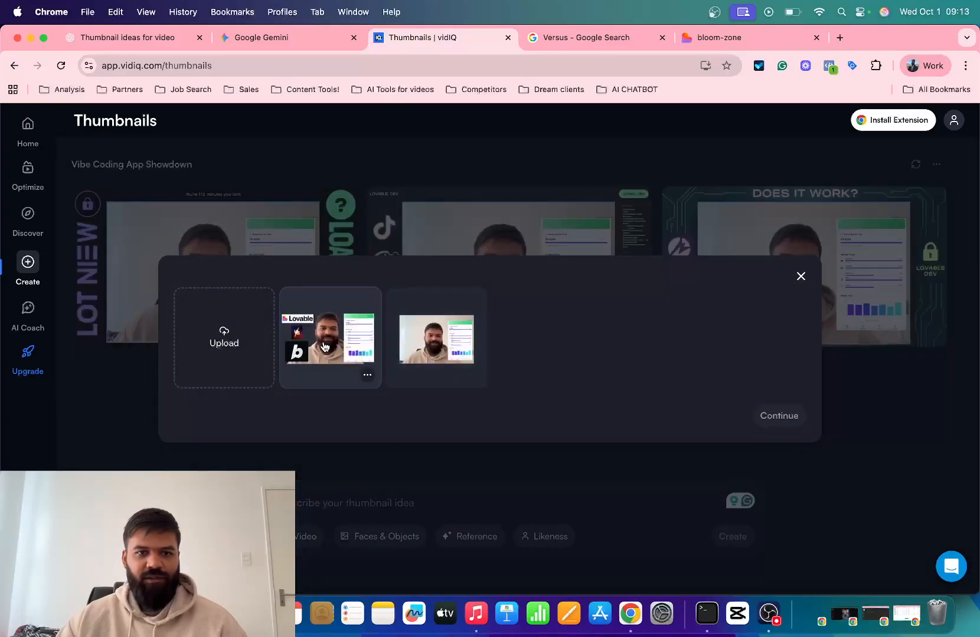
{"action": "left_click", "coordinate": [367, 375]}
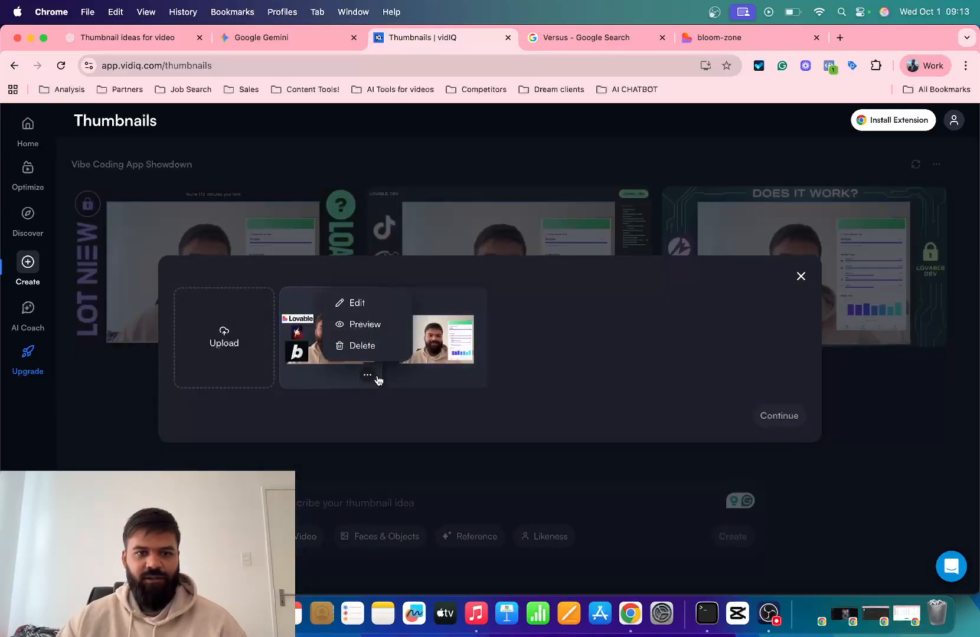
{"action": "left_click", "coordinate": [355, 303]}
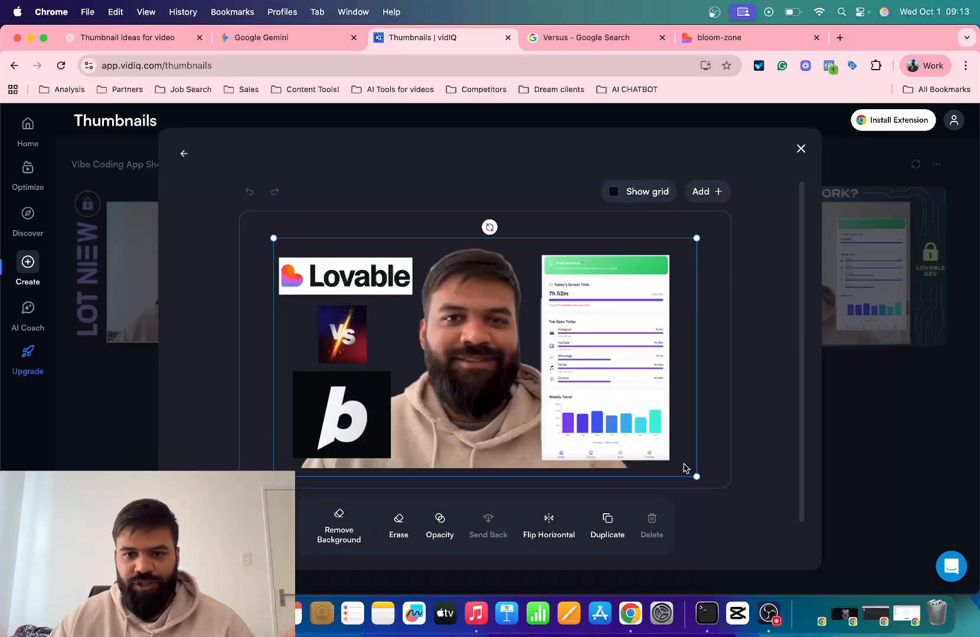
{"action": "left_click_drag", "start_coordinate": [697, 476], "coordinate": [711, 485]}
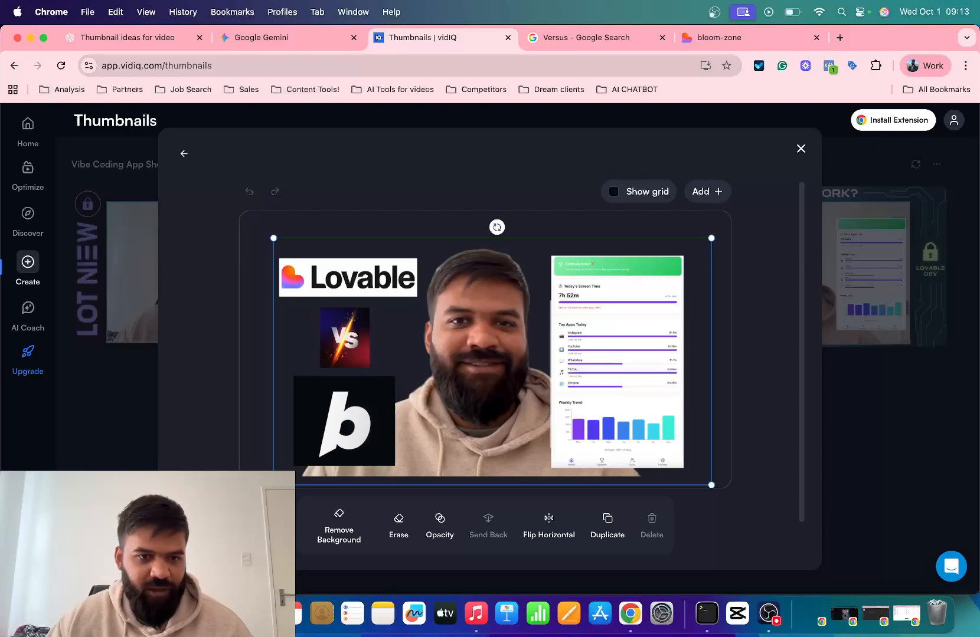
{"action": "left_click_drag", "start_coordinate": [274, 485], "coordinate": [257, 494]}
{"action": "left_click_drag", "start_coordinate": [480, 368], "coordinate": [480, 359]}
{"action": "left_click_drag", "start_coordinate": [537, 340], "coordinate": [537, 338]}
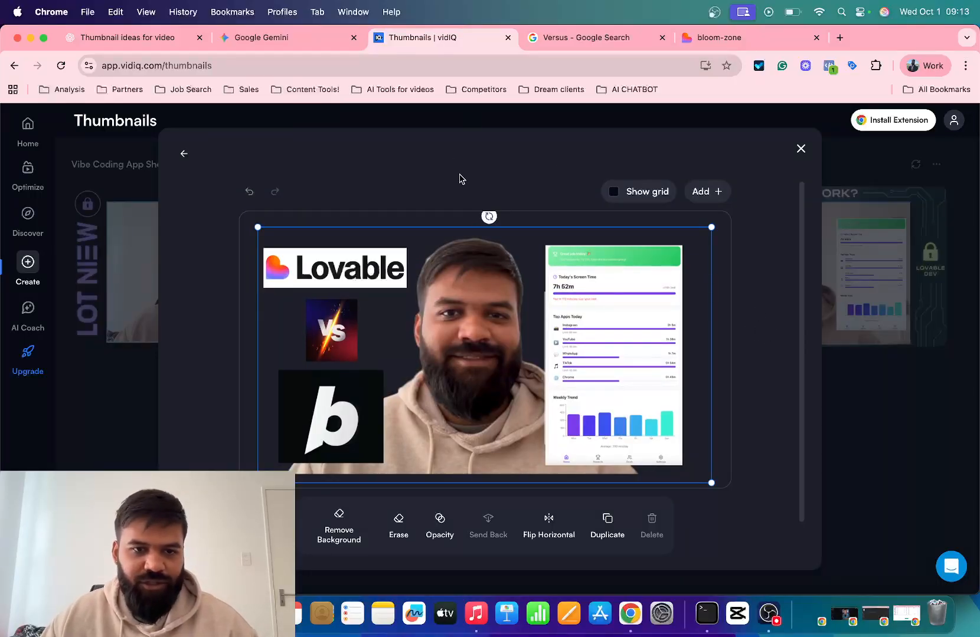
Deselect the composite and capture a screenshot of the canvas with the logos, portrait and app screenshot.
{"action": "key", "text": "super+shift+4"}
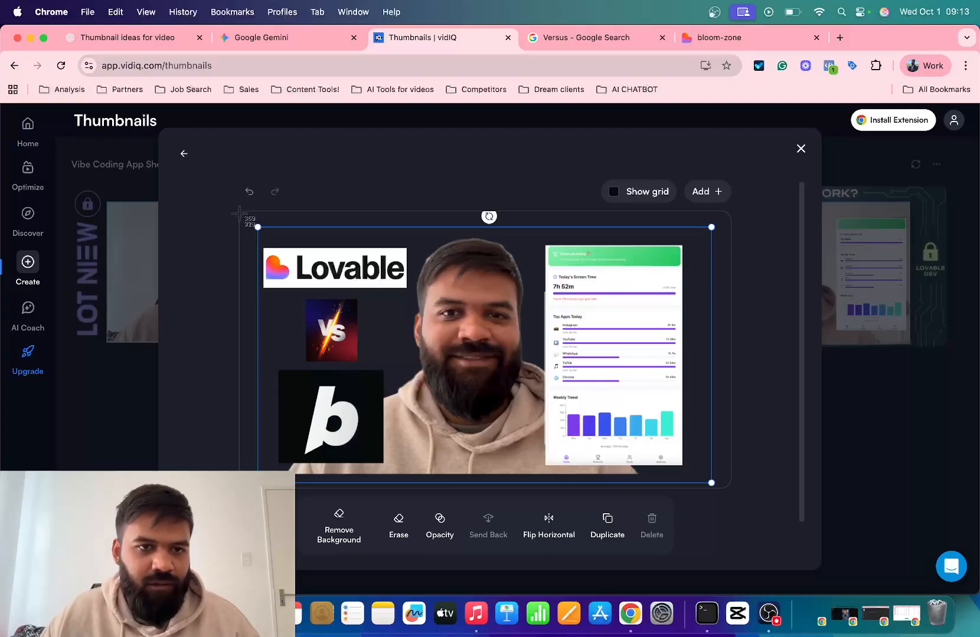
{"action": "left_click_drag", "start_coordinate": [238, 210], "coordinate": [629, 452]}
{"action": "left_click", "coordinate": [392, 222]}
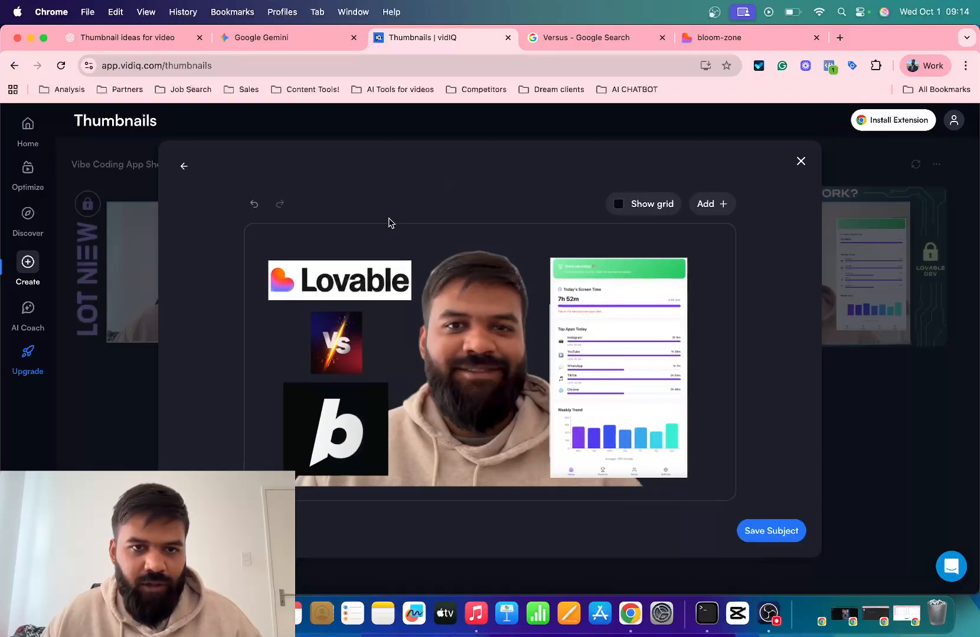
{"action": "key", "text": "super+shift+4"}
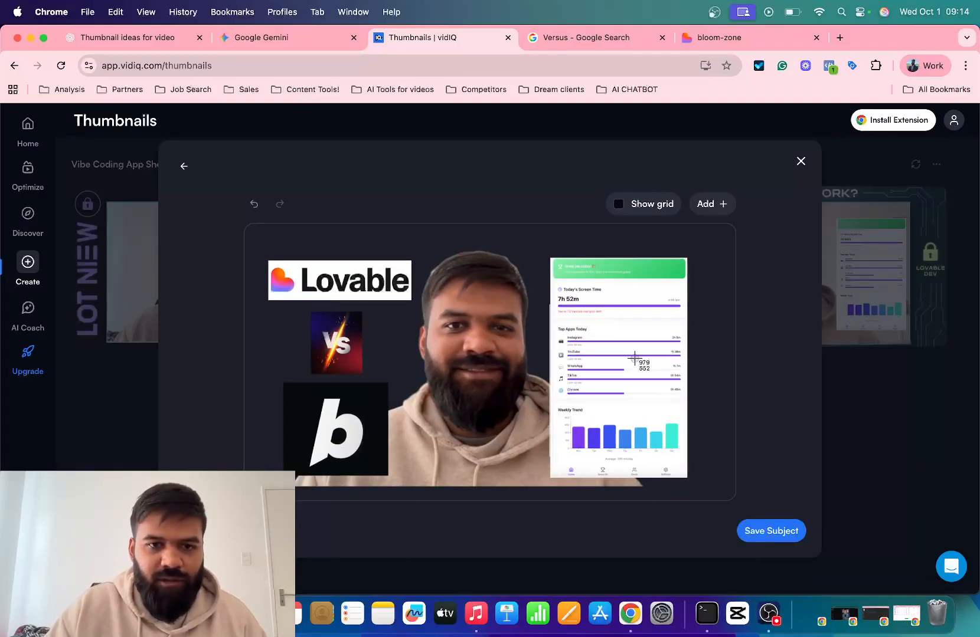
{"action": "left_click_drag", "start_coordinate": [250, 234], "coordinate": [725, 494]}
{"action": "left_click_drag", "start_coordinate": [902, 561], "coordinate": [977, 578]}
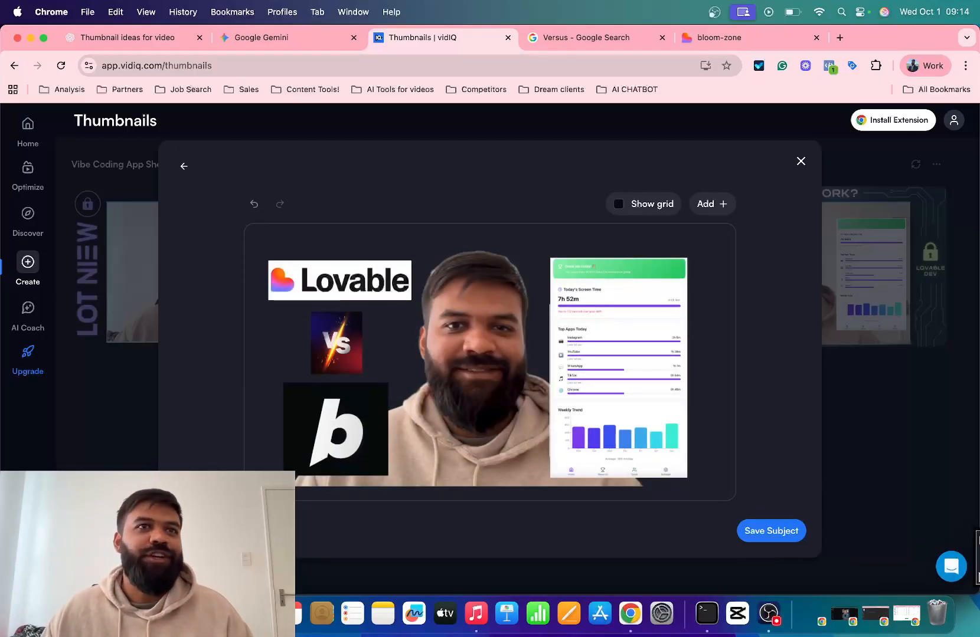
Switch to Gemini, close the generated thumbnail's full-size view and attach the canvas screenshot from 09.14.12 to a new prompt.
{"action": "left_click", "coordinate": [269, 39]}
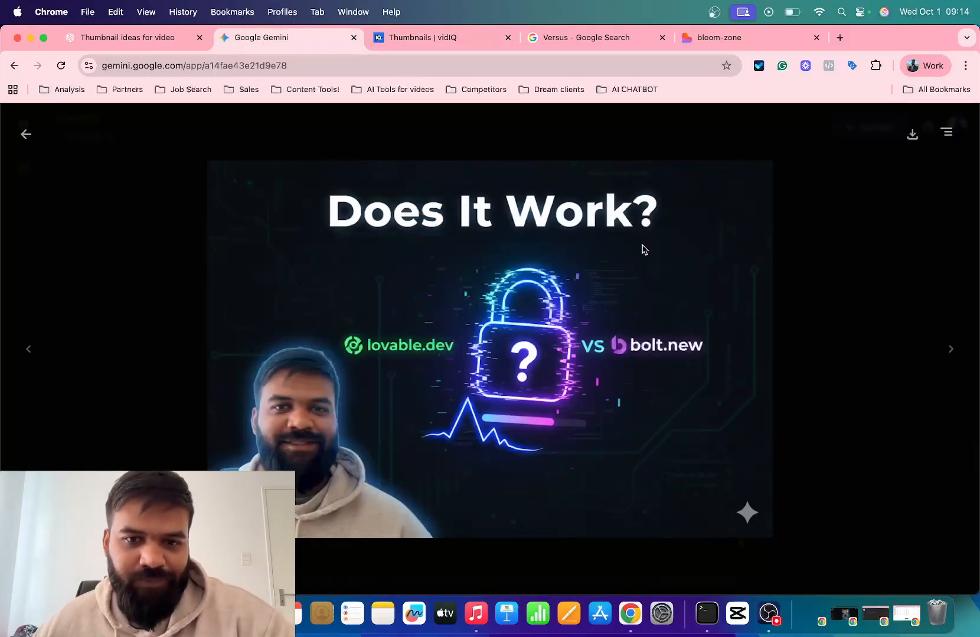
{"action": "left_click", "coordinate": [26, 135]}
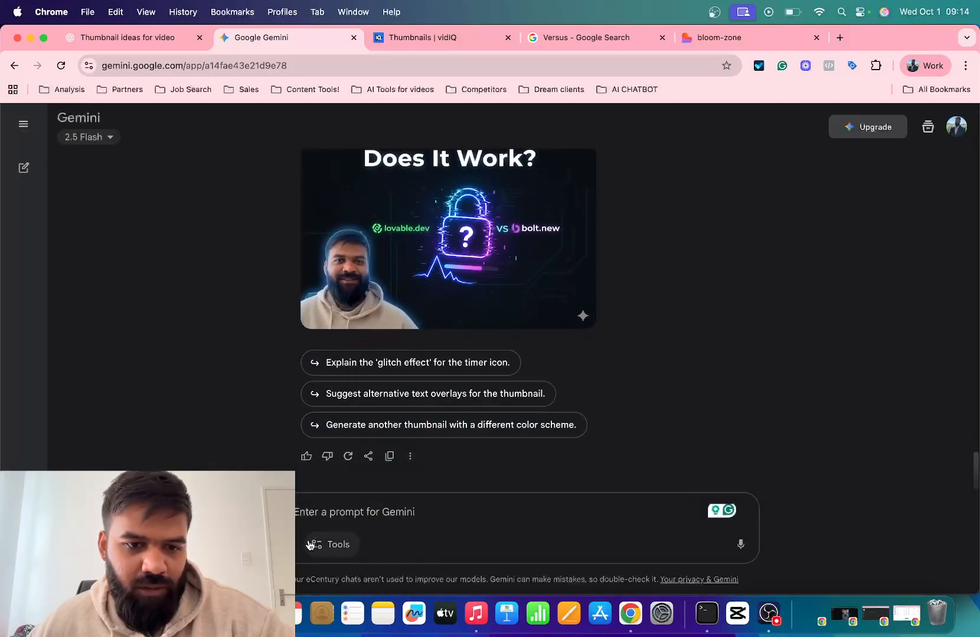
{"action": "left_click", "coordinate": [309, 545]}
{"action": "left_click", "coordinate": [352, 479]}
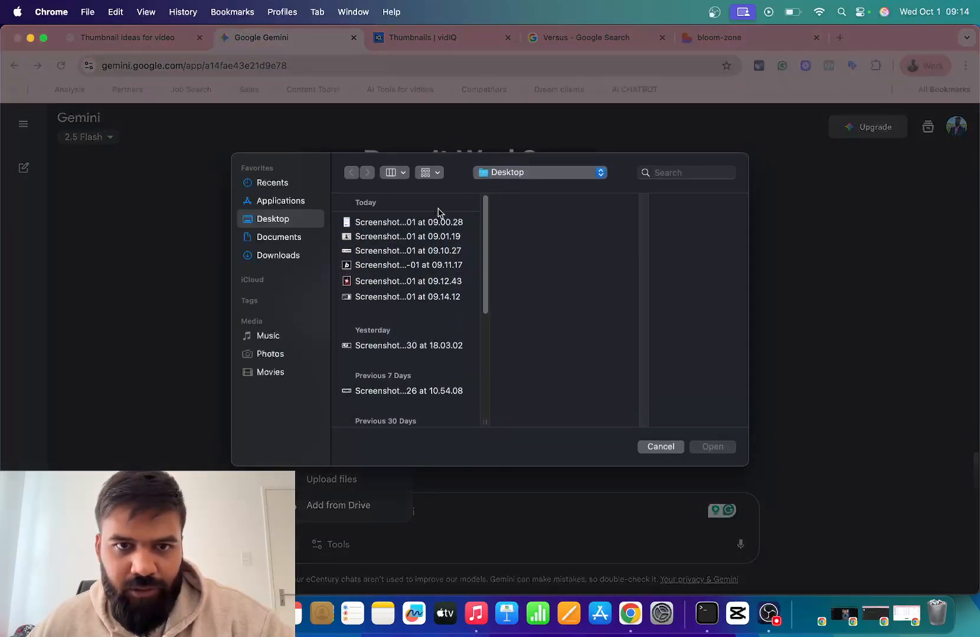
{"action": "left_click", "coordinate": [393, 297]}
{"action": "left_click", "coordinate": [715, 447]}
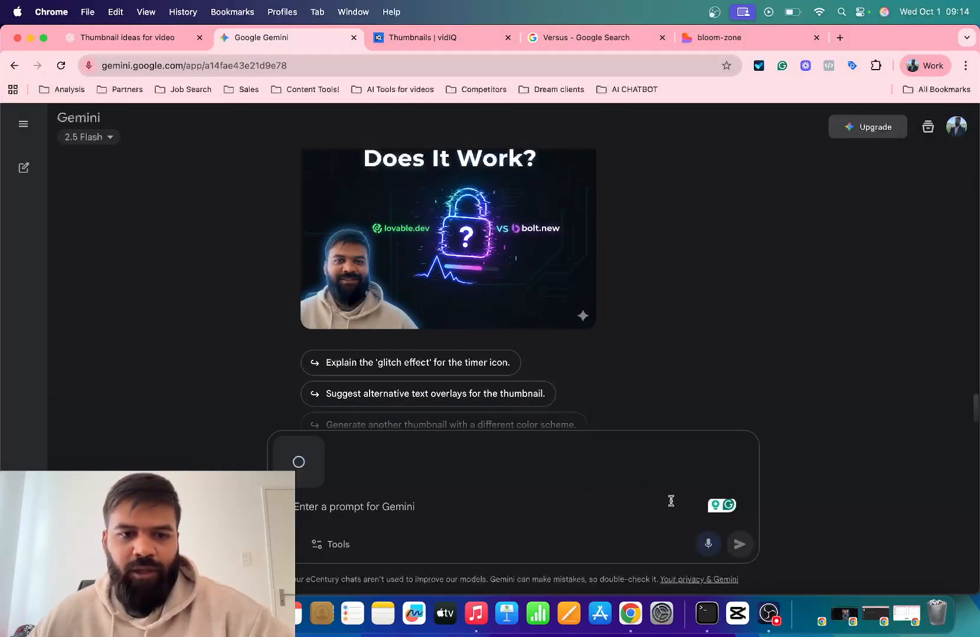
Dictate a prompt asking Gemini to refine the cyberpunk-style thumbnail using the attached reference image, remove the stray word "uncle" and send it.
{"action": "left_click", "coordinate": [708, 544]}
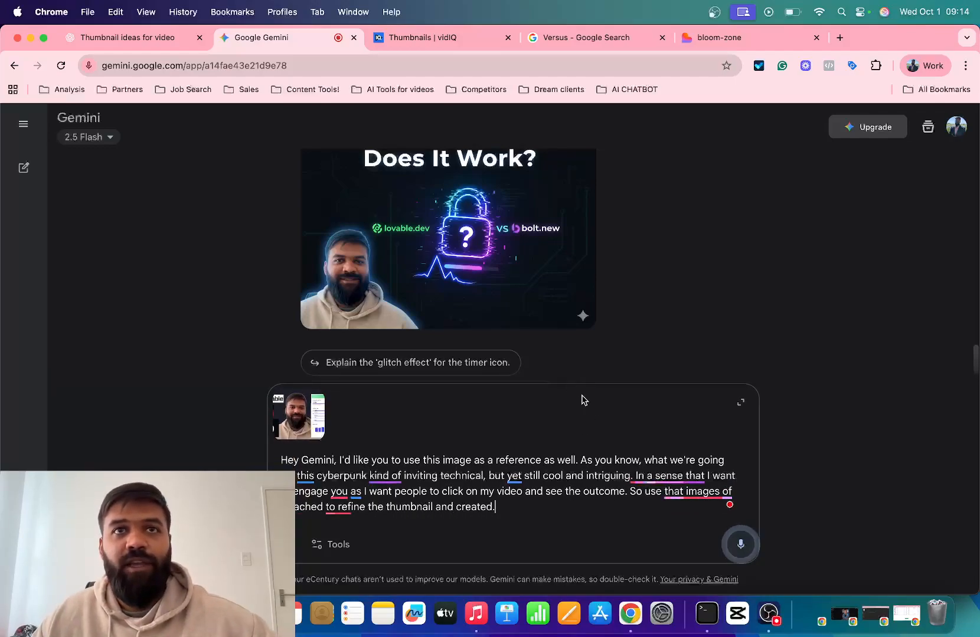
{"action": "left_click", "coordinate": [739, 546]}
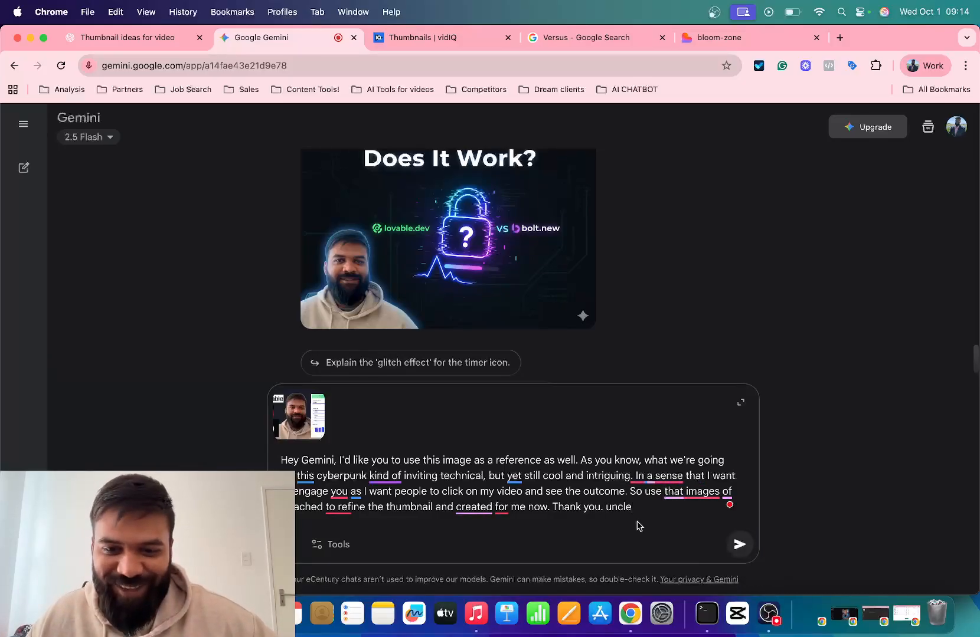
{"action": "left_click_drag", "start_coordinate": [645, 508], "coordinate": [602, 509]}
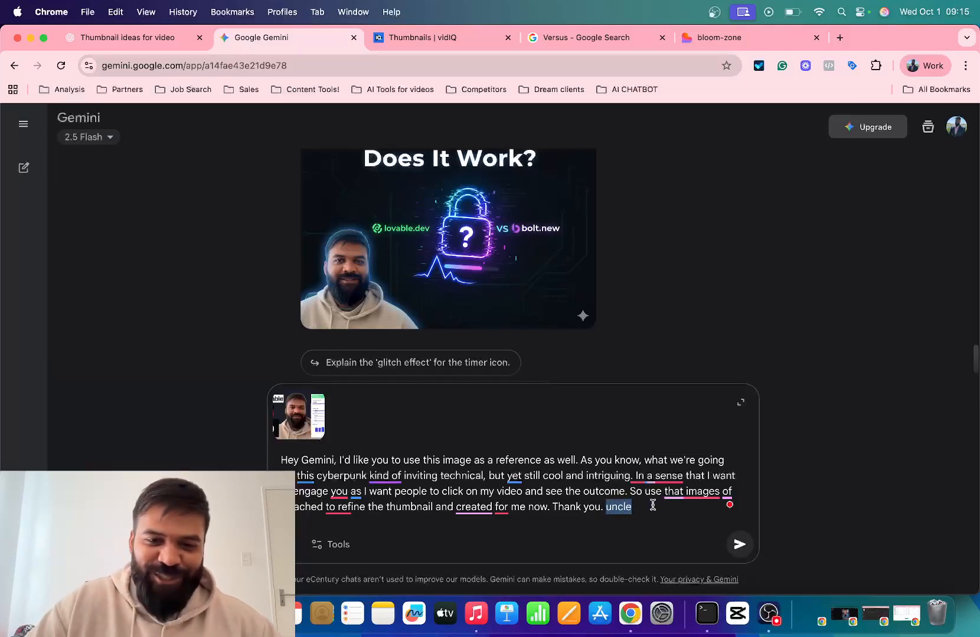
{"action": "key", "text": "BackSpace"}
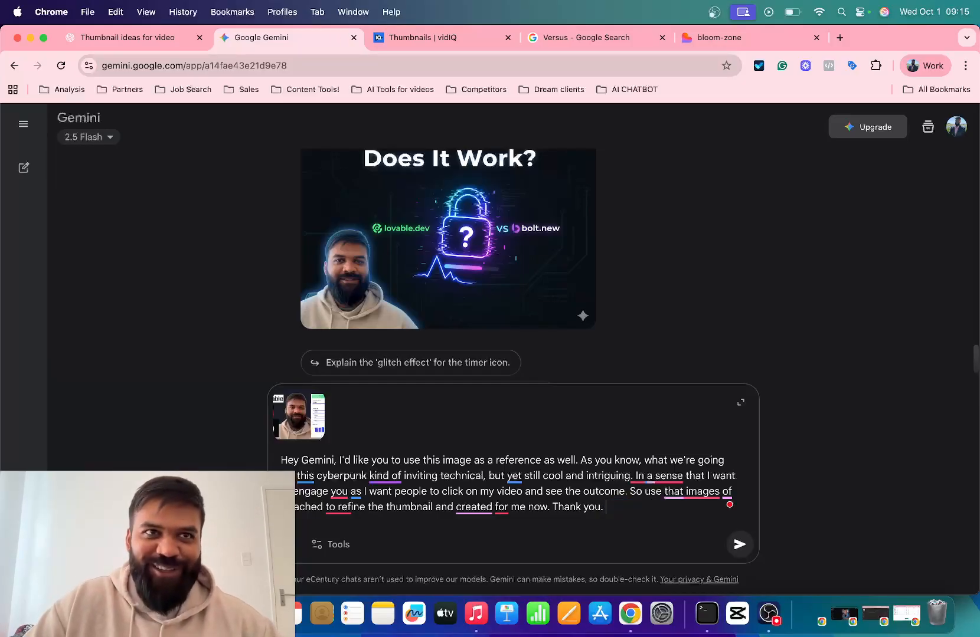
{"action": "left_click", "coordinate": [738, 546]}
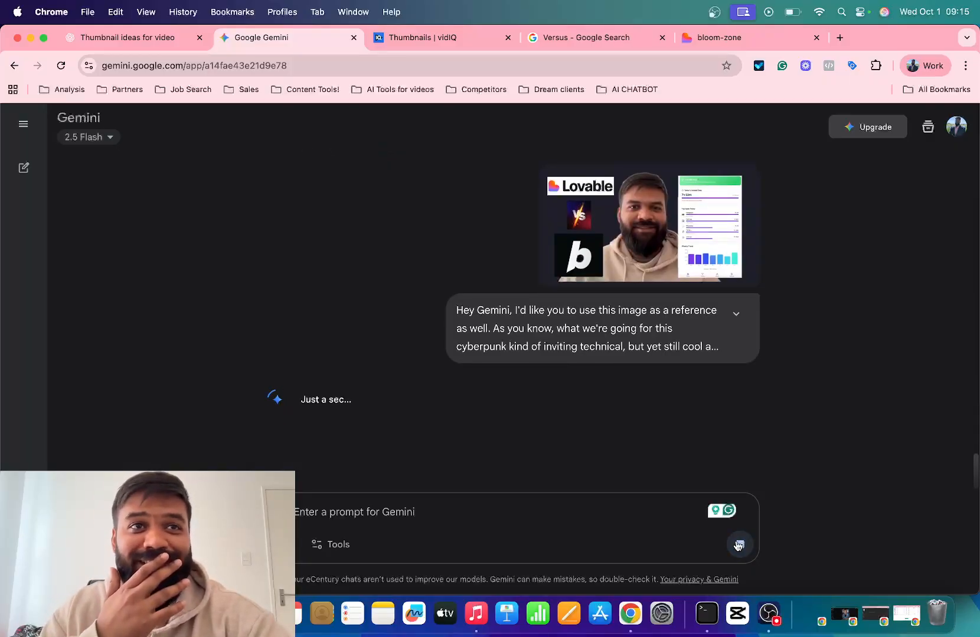
Return to vidIQ, save the edited composite as a subject, and choose the earlier larger composite as the Faces & Objects image.
{"action": "left_click", "coordinate": [457, 41]}
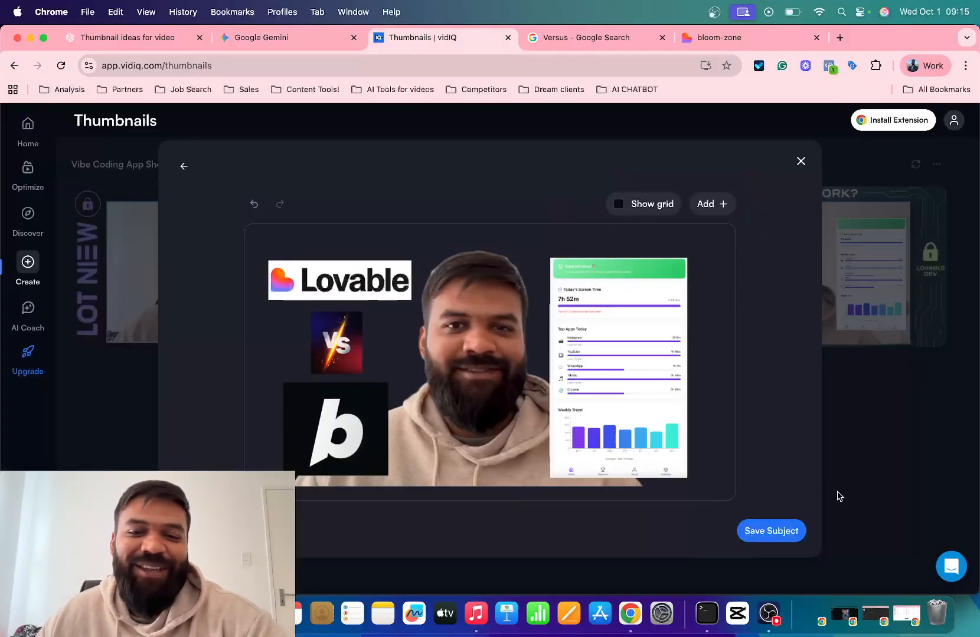
{"action": "left_click", "coordinate": [769, 533]}
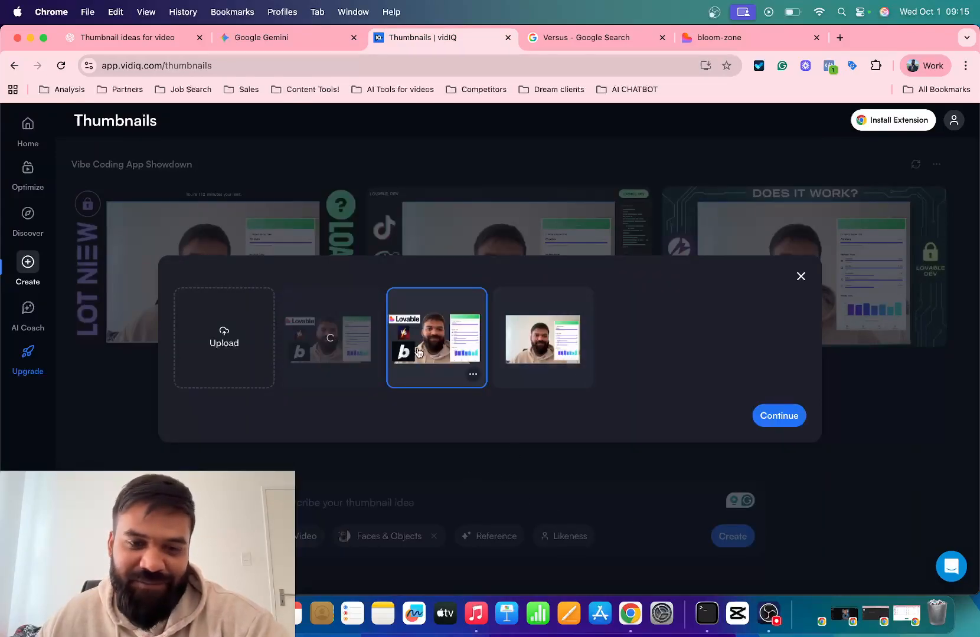
{"action": "left_click", "coordinate": [789, 421]}
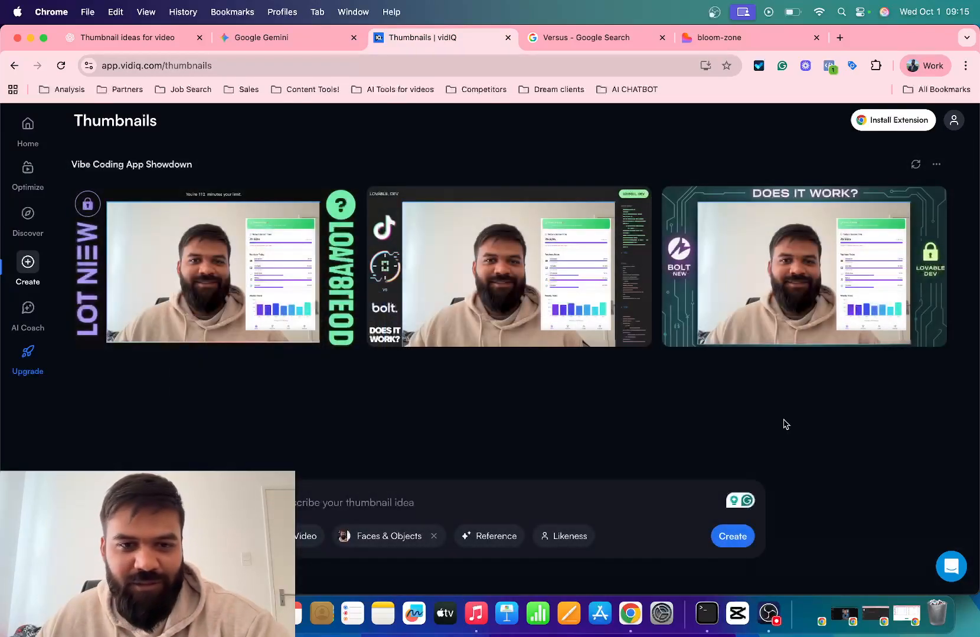
{"action": "left_click", "coordinate": [373, 535]}
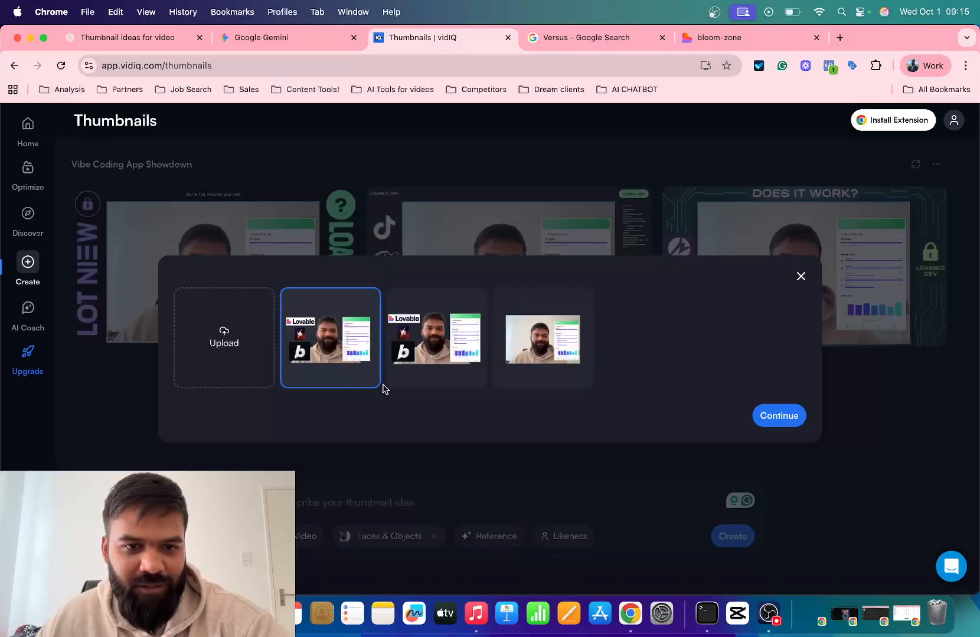
{"action": "left_click", "coordinate": [439, 342]}
{"action": "left_click", "coordinate": [762, 416]}
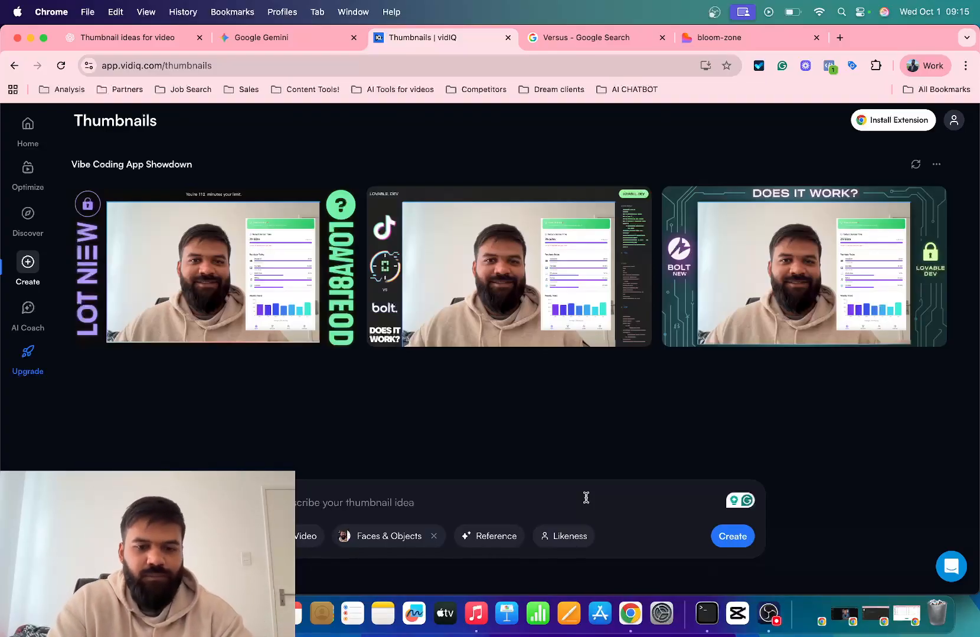
Start the thumbnail prompt with the request to use the image attached to create an engaging thumbnail.
{"action": "type", "text": "I"}
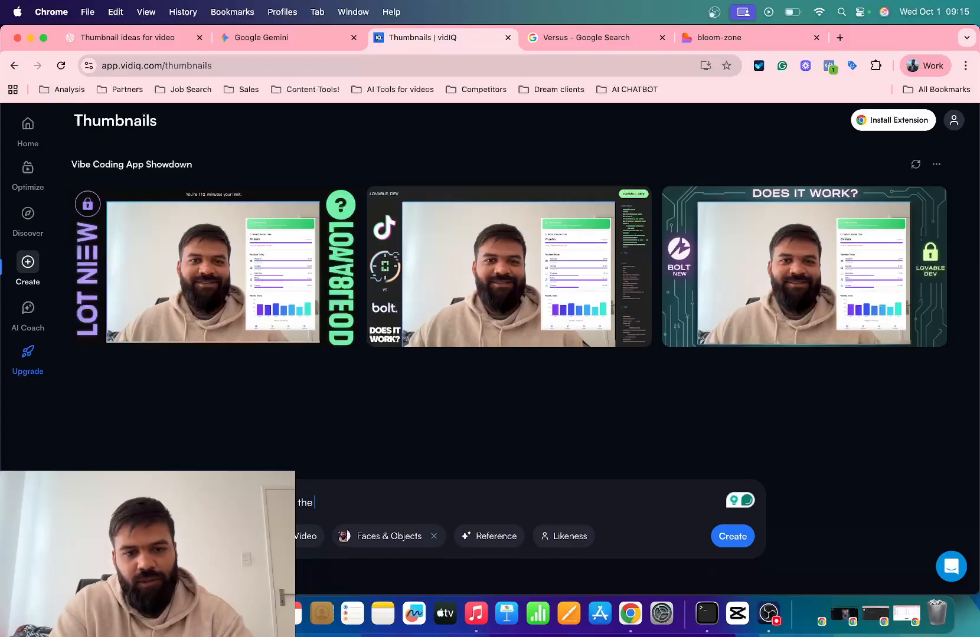
{"action": "type", "text": " image at"}
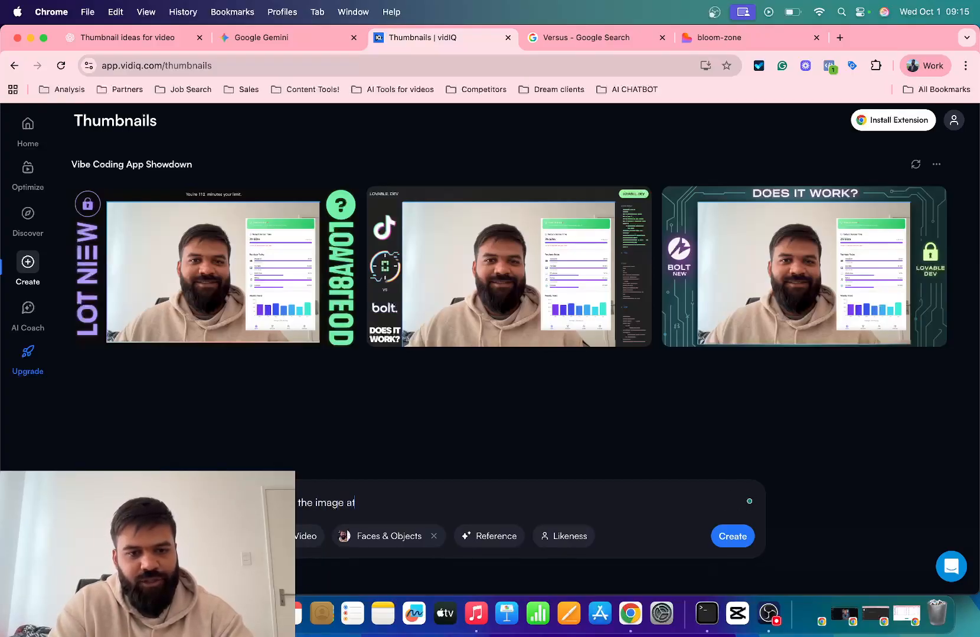
{"action": "type", "text": "tached "}
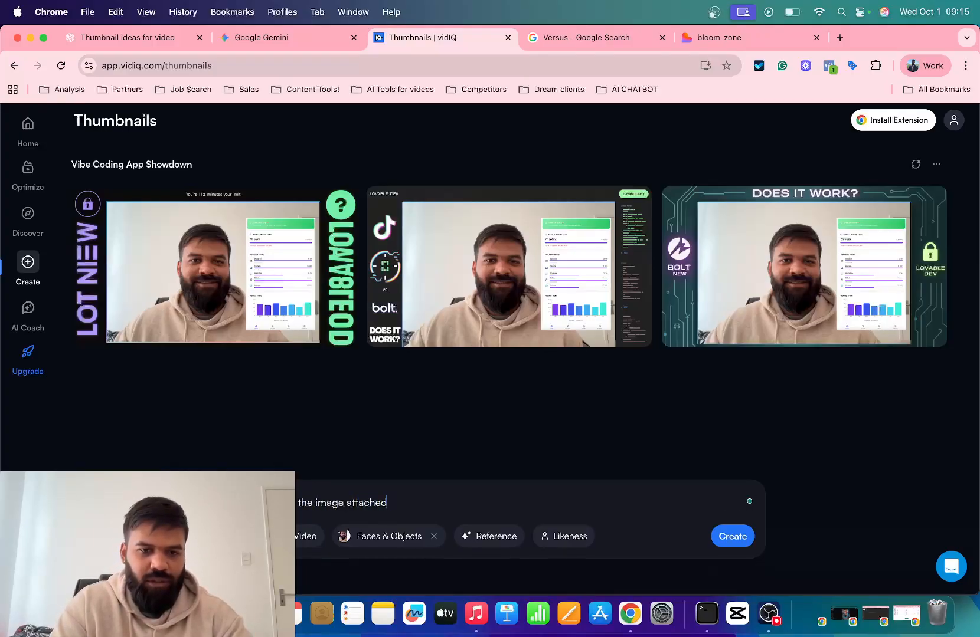
{"action": "type", "text": "t"}
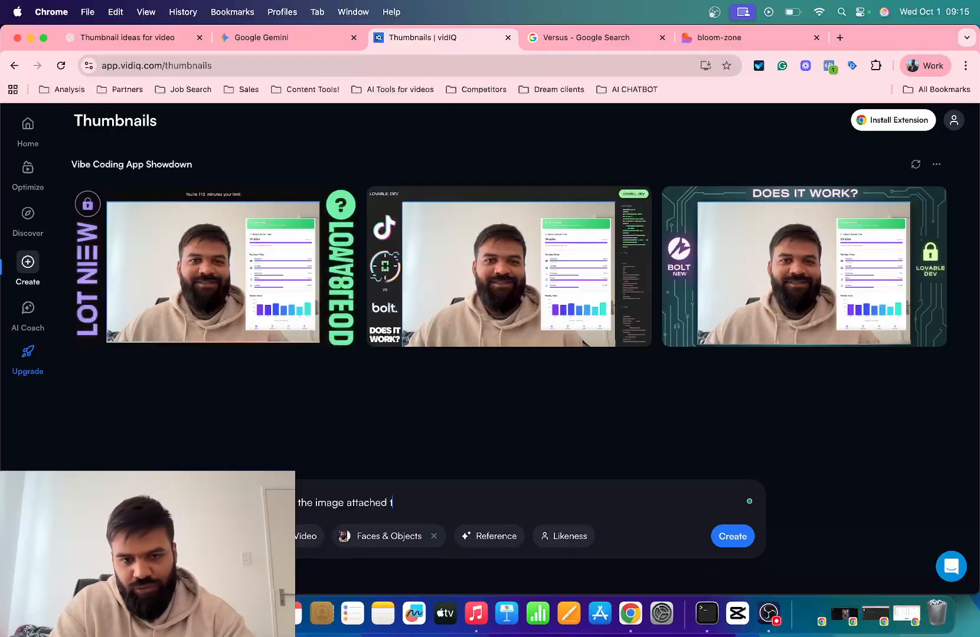
{"action": "type", "text": "o create a"}
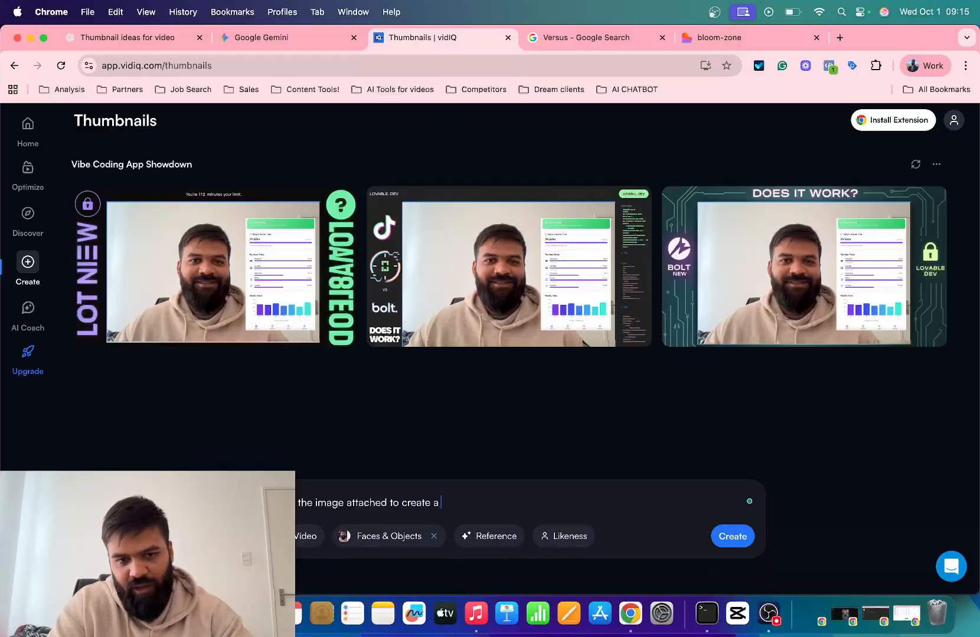
{"action": "type", "text": "n engaging thumbnails"}
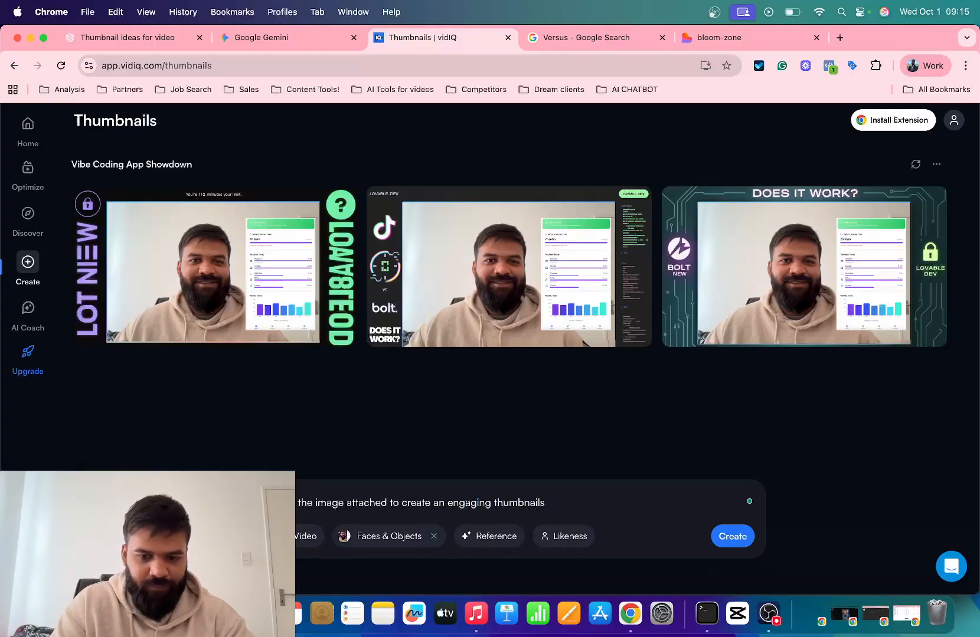
{"action": "key", "text": "BackSpace"}
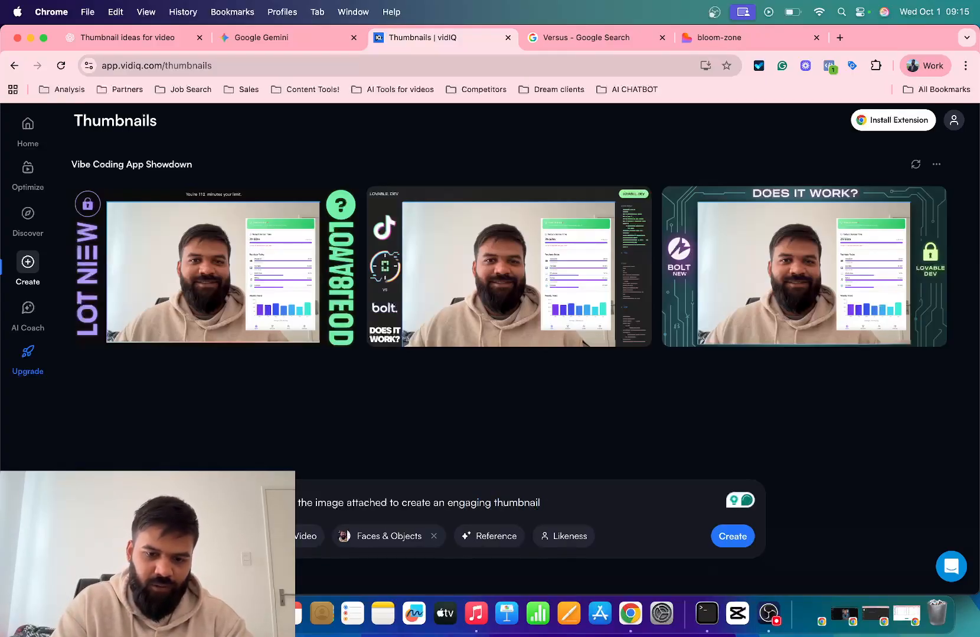
Add the title "I Tried VibeCoding A Screen Time App, And THIS Happened" to the prompt and generate the thumbnails.
{"action": "type", "text": ". W"}
{"action": "key", "text": "BackSpace"}
{"action": "type", "text": "T"}
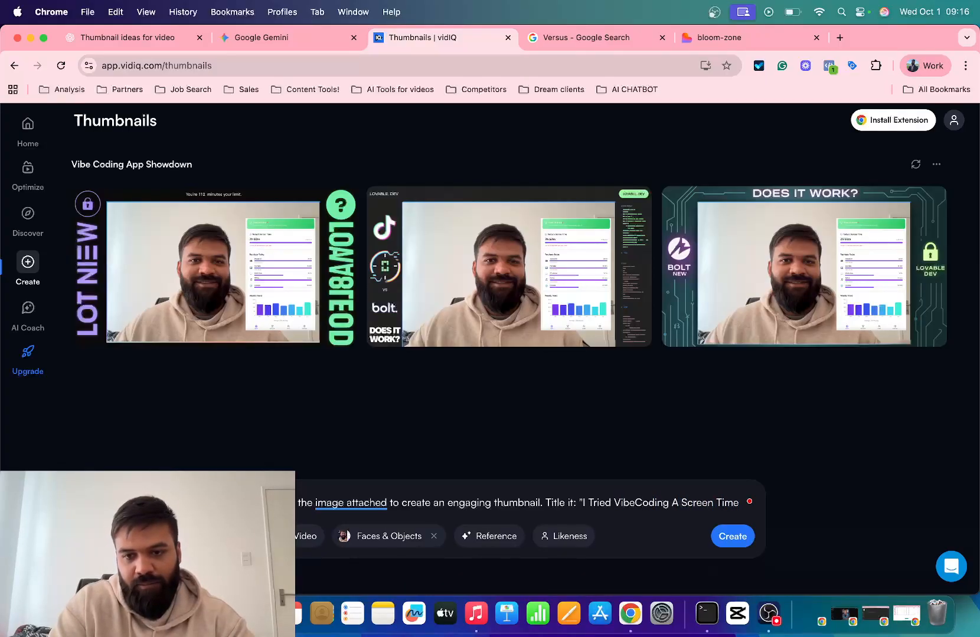
{"action": "type", "text": "Ap"}
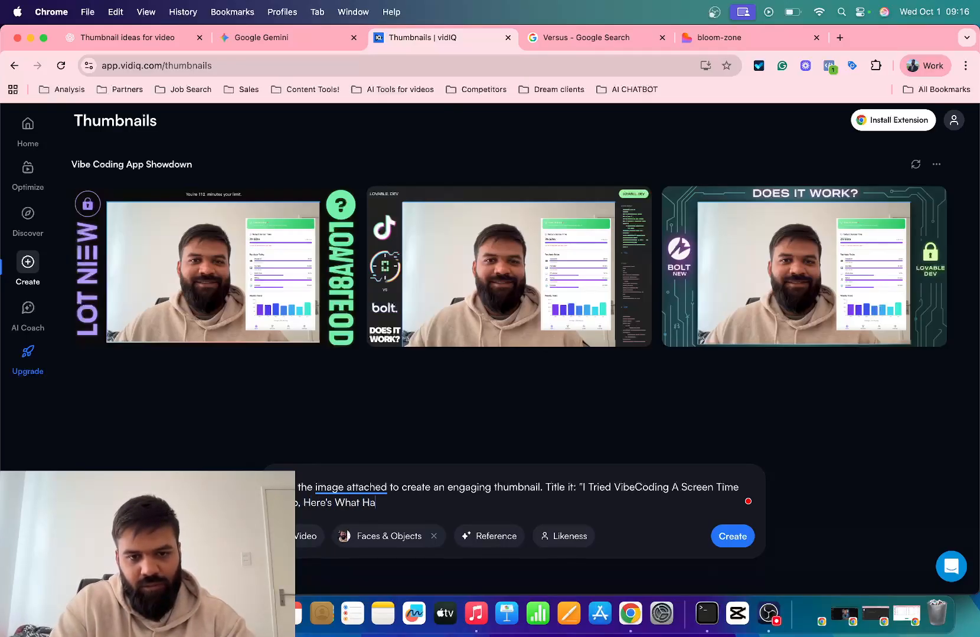
{"action": "key", "text": "BackSpace"}
{"action": "key", "text": "BackSpace"}
{"action": "key", "text": "BackSpace"}
{"action": "key", "text": "BackSpace"}
{"action": "key", "text": "BackSpace"}
{"action": "key", "text": "BackSpace"}
{"action": "key", "text": "BackSpace"}
{"action": "key", "text": "BackSpace"}
{"action": "key", "text": "BackSpace"}
{"action": "key", "text": "BackSpace"}
{"action": "key", "text": "BackSpace"}
{"action": "key", "text": "BackSpace"}
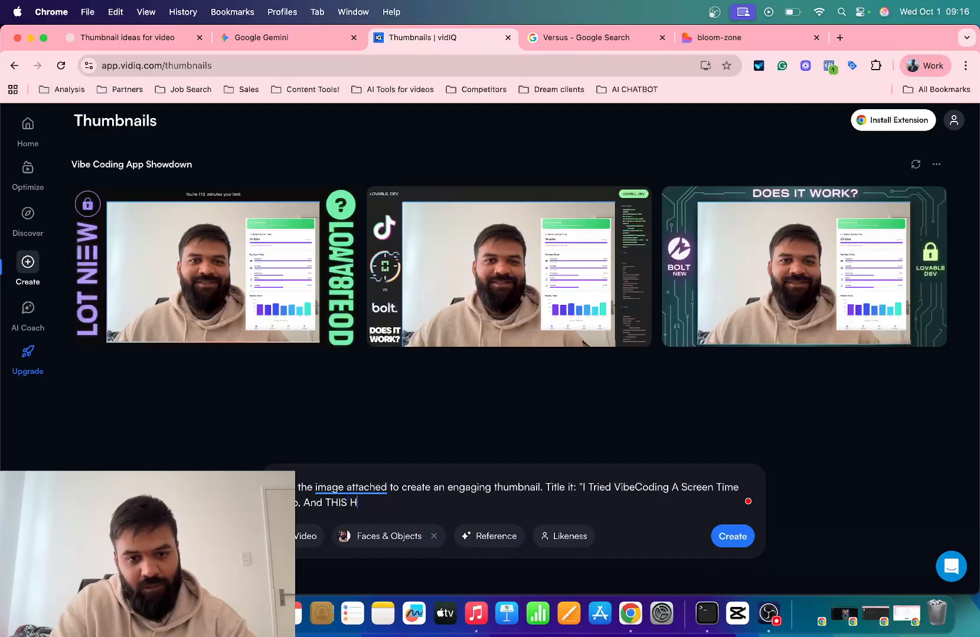
{"action": "type", "text": "appened\""}
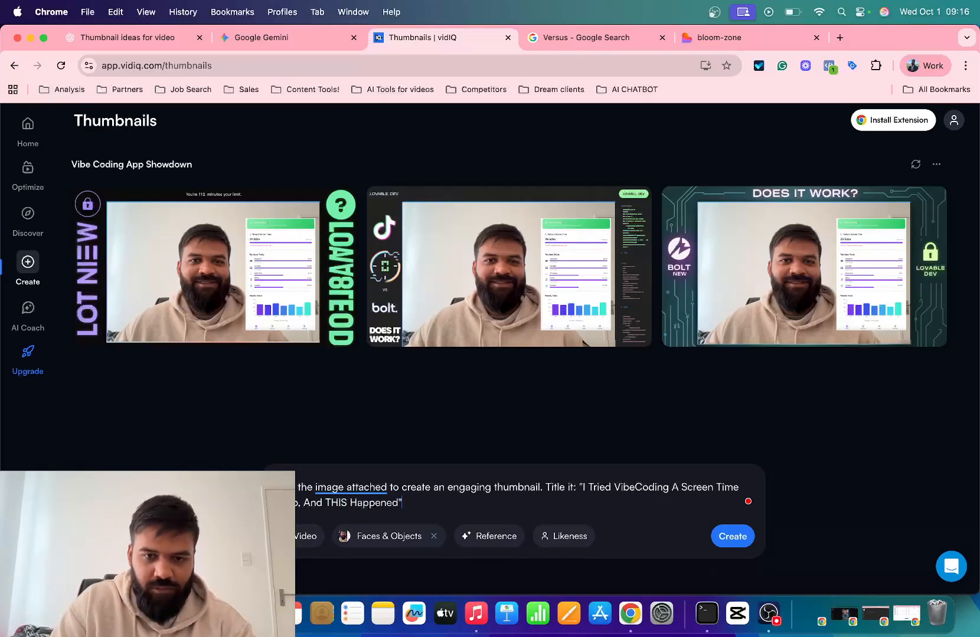
{"action": "left_click", "coordinate": [732, 536]}
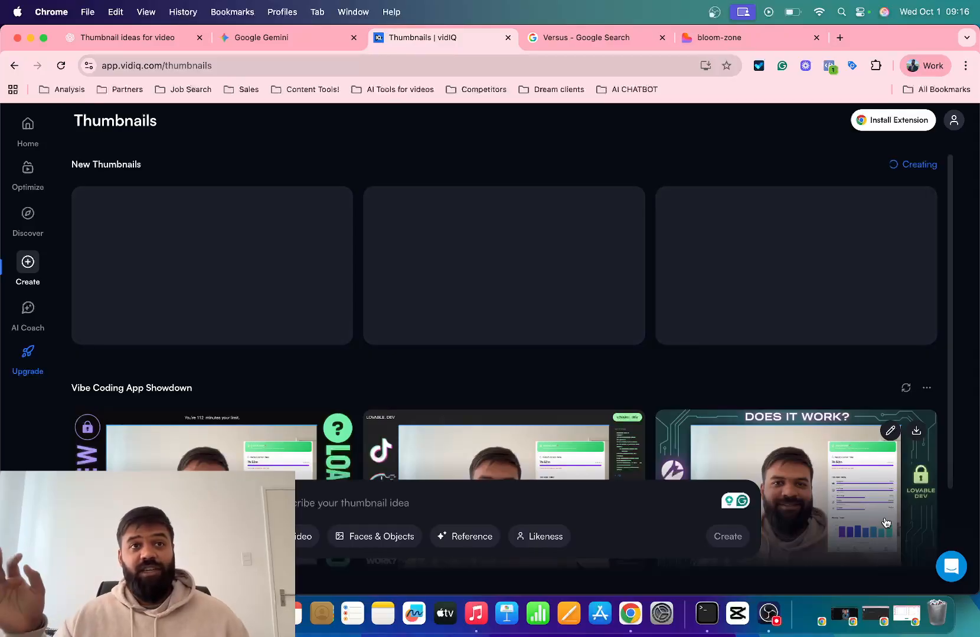
Switch to Gemini and examine the refined thumbnail against the reference image given in the previous prompt.
{"action": "left_click", "coordinate": [287, 41]}
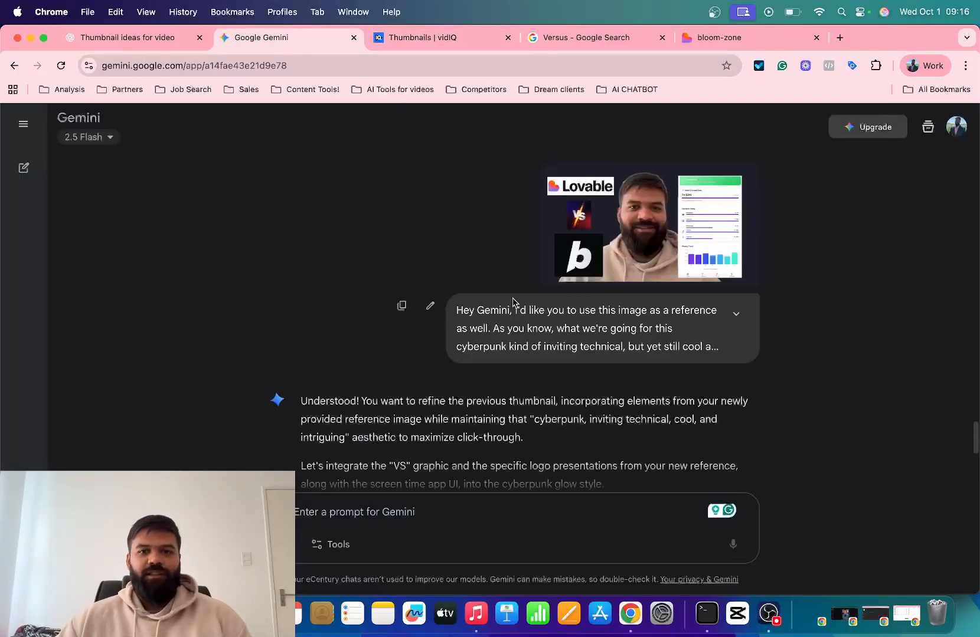
{"action": "scroll", "coordinate": [478, 289], "scroll_direction": "down", "scroll_amount": 6}
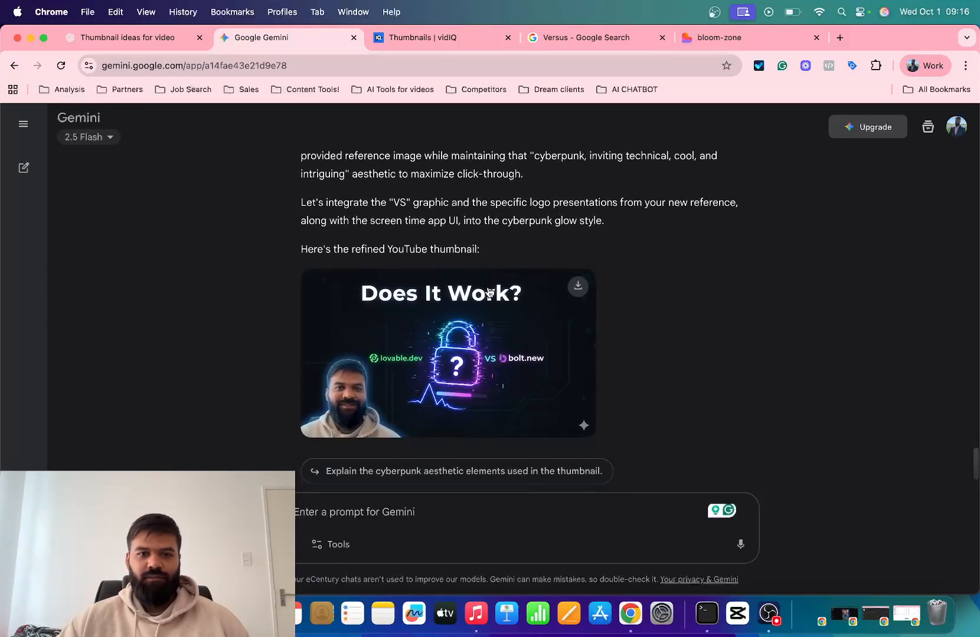
{"action": "scroll", "coordinate": [487, 292], "scroll_direction": "down", "scroll_amount": 1}
{"action": "scroll", "coordinate": [482, 293], "scroll_direction": "down", "scroll_amount": 10}
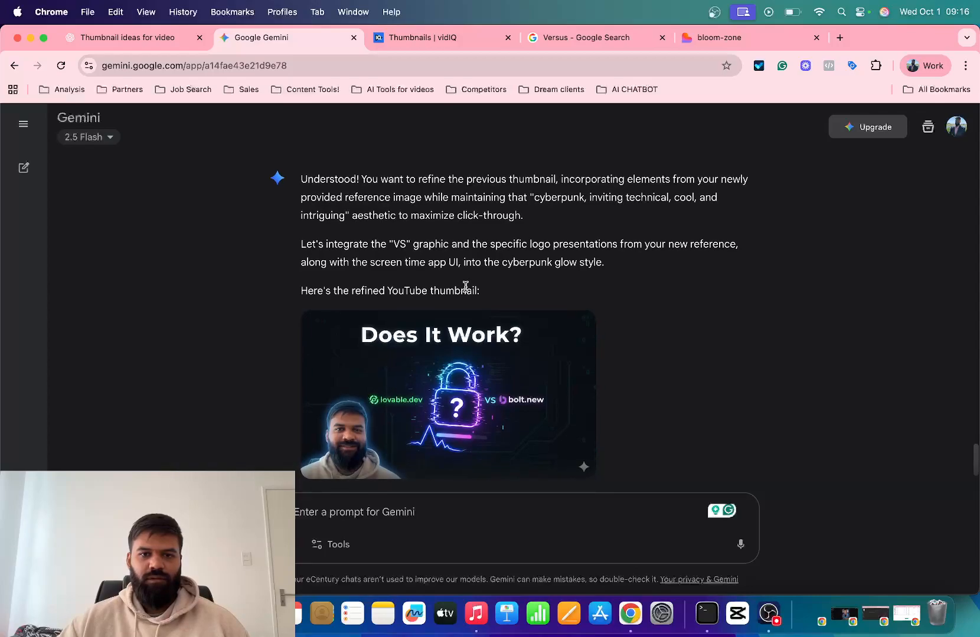
{"action": "scroll", "coordinate": [466, 286], "scroll_direction": "down", "scroll_amount": 2}
{"action": "scroll", "coordinate": [465, 287], "scroll_direction": "down", "scroll_amount": 1}
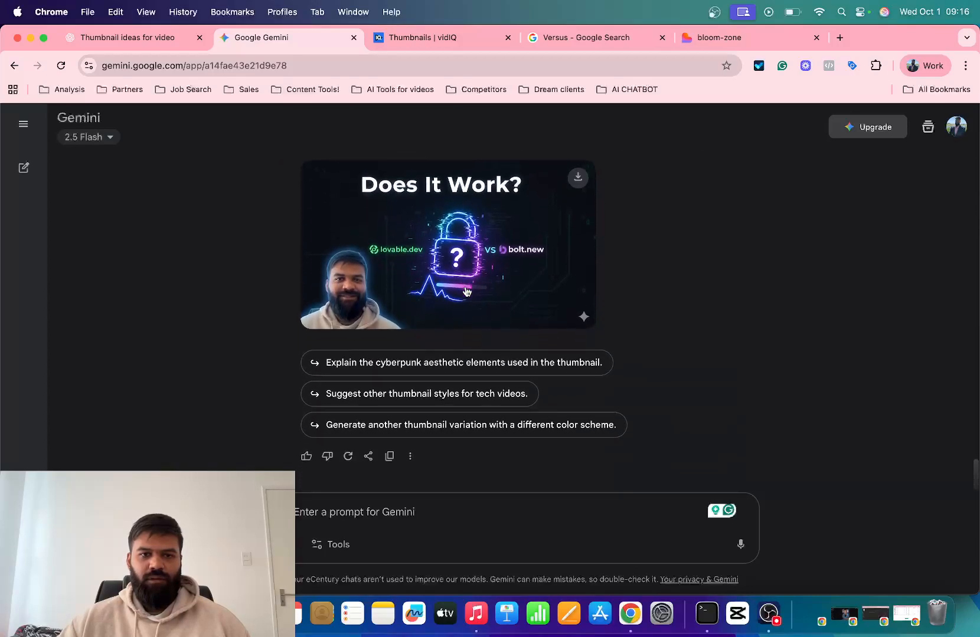
{"action": "scroll", "coordinate": [466, 395], "scroll_direction": "up", "scroll_amount": 3}
{"action": "scroll", "coordinate": [465, 389], "scroll_direction": "up", "scroll_amount": 10}
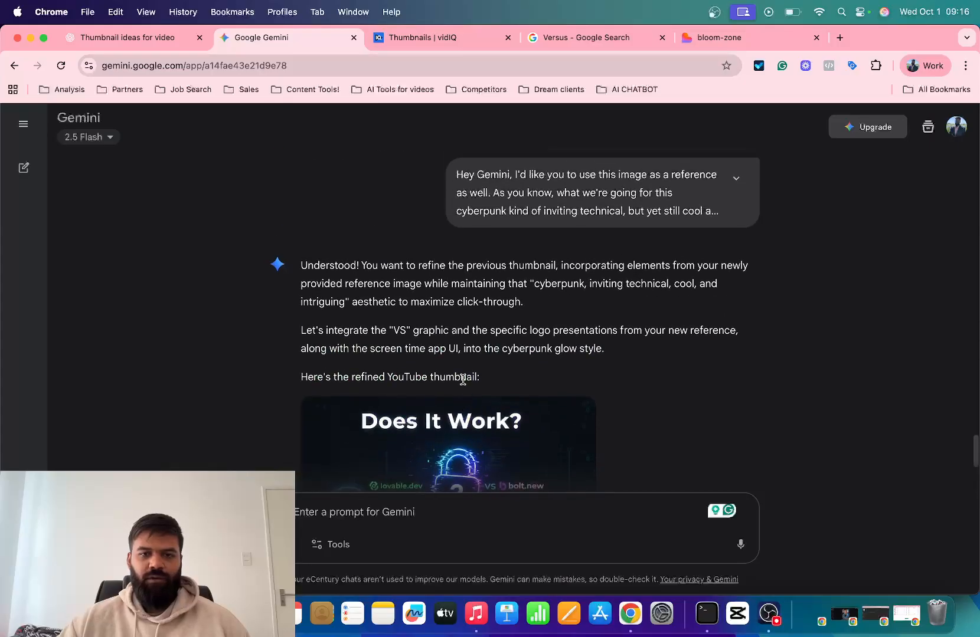
{"action": "scroll", "coordinate": [462, 382], "scroll_direction": "down", "scroll_amount": 2}
{"action": "scroll", "coordinate": [604, 407], "scroll_direction": "down", "scroll_amount": 10}
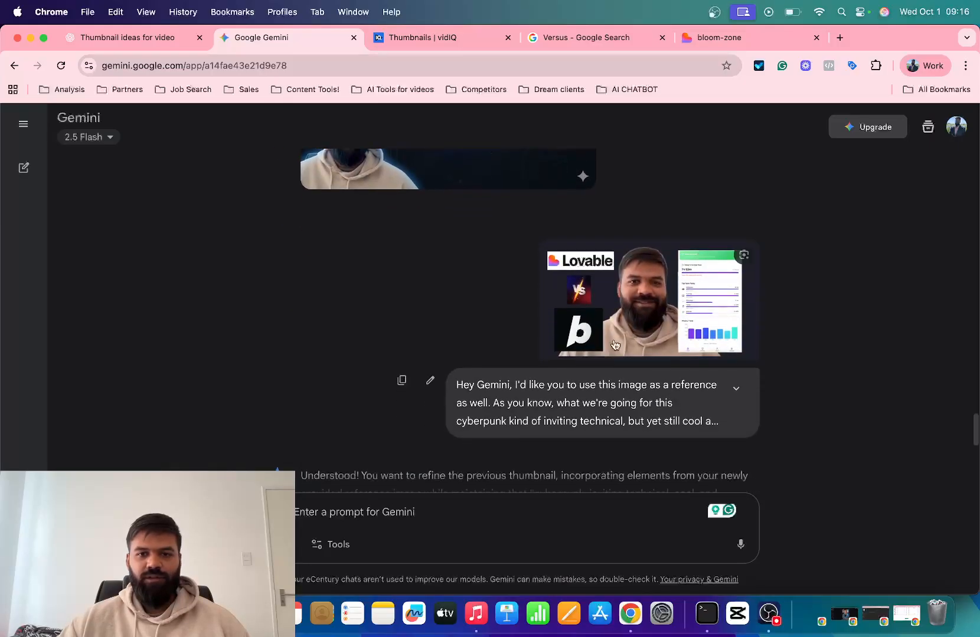
{"action": "scroll", "coordinate": [422, 486], "scroll_direction": "down", "scroll_amount": 1}
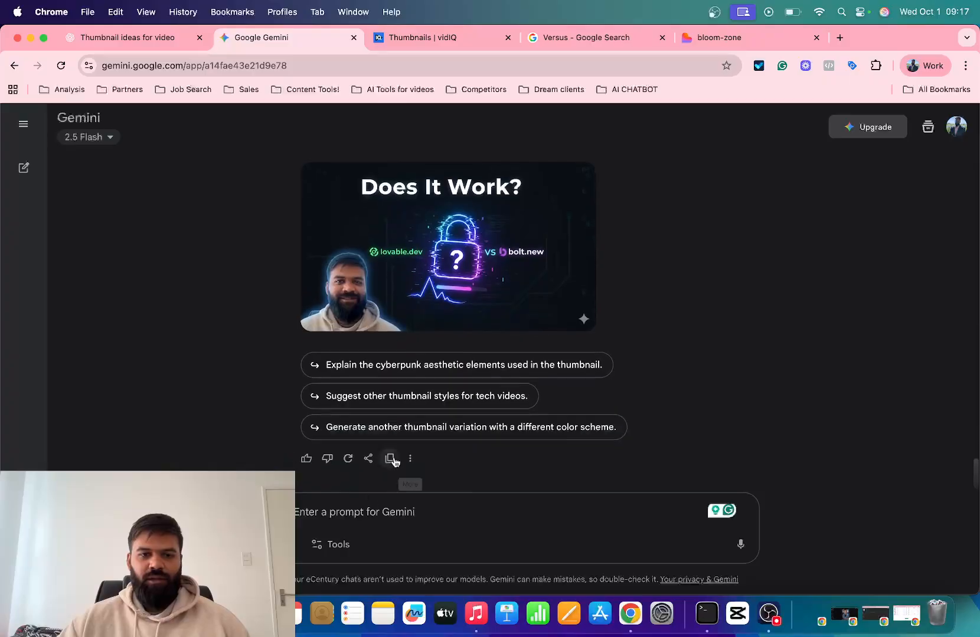
Attach the desktop screenshot from 09.14.12 to a new Gemini prompt.
{"action": "left_click", "coordinate": [300, 561]}
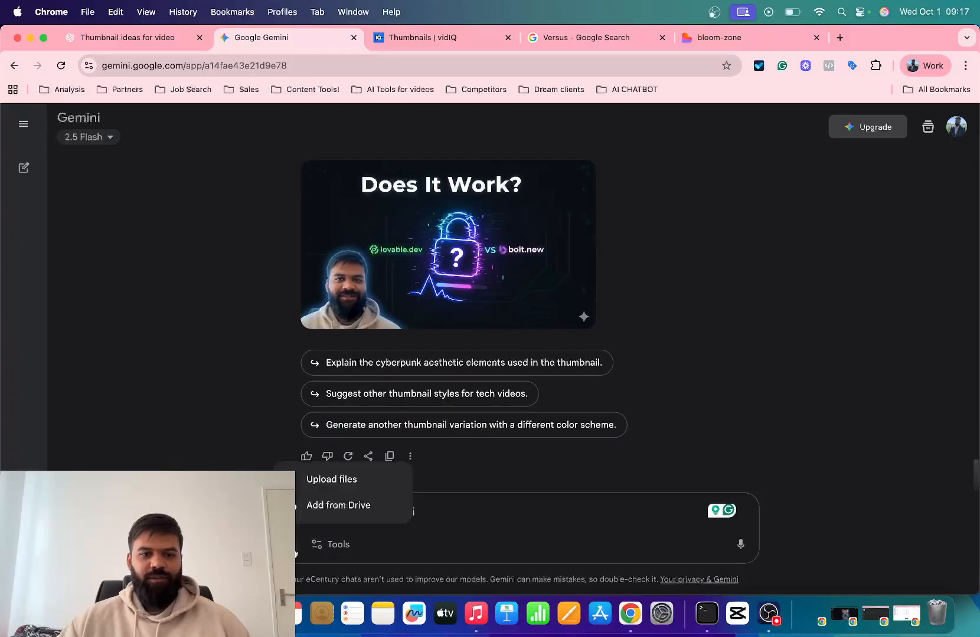
{"action": "left_click", "coordinate": [307, 481]}
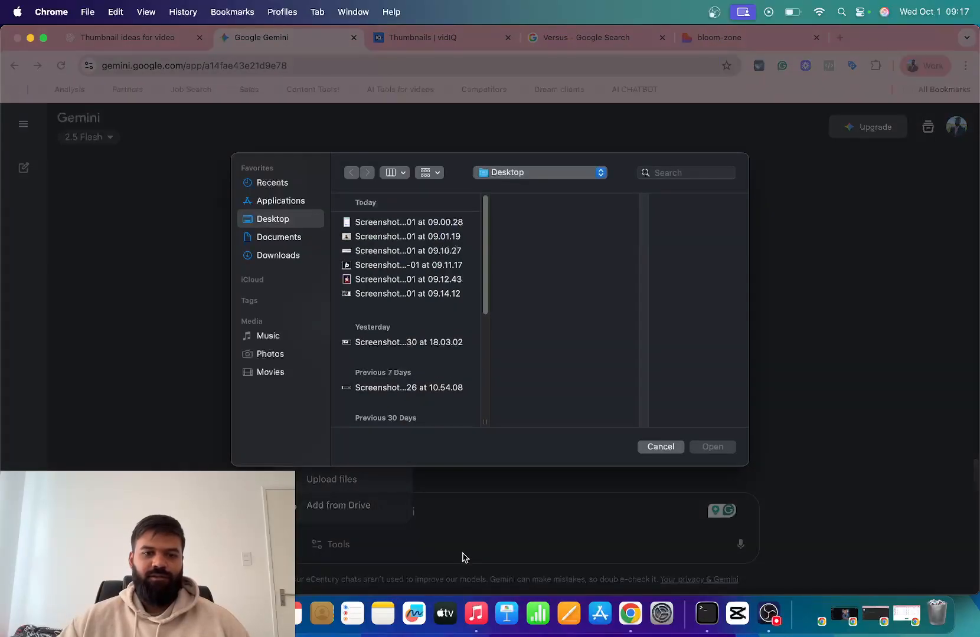
{"action": "left_click", "coordinate": [386, 298]}
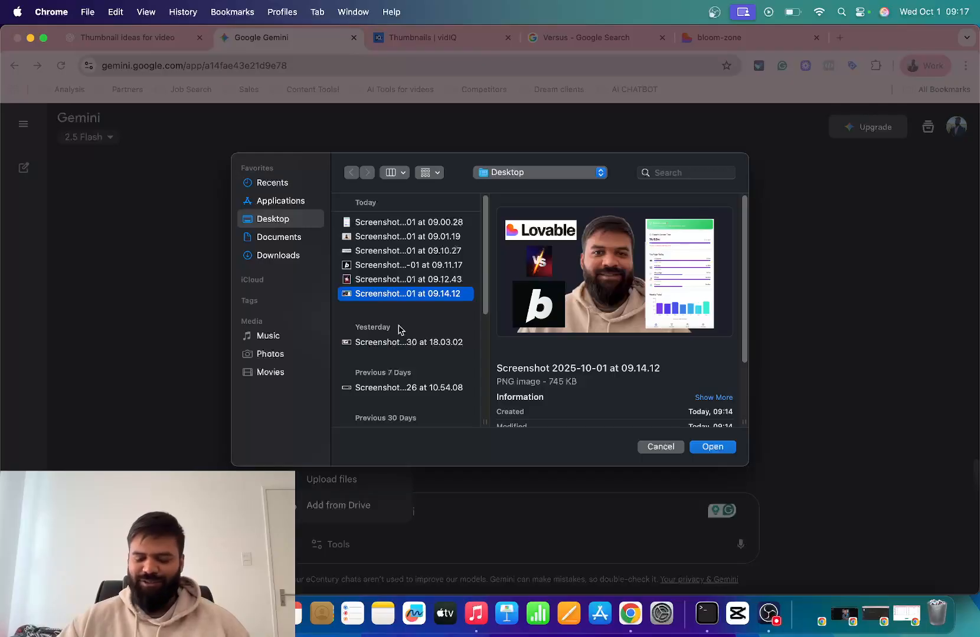
{"action": "left_click", "coordinate": [712, 446]}
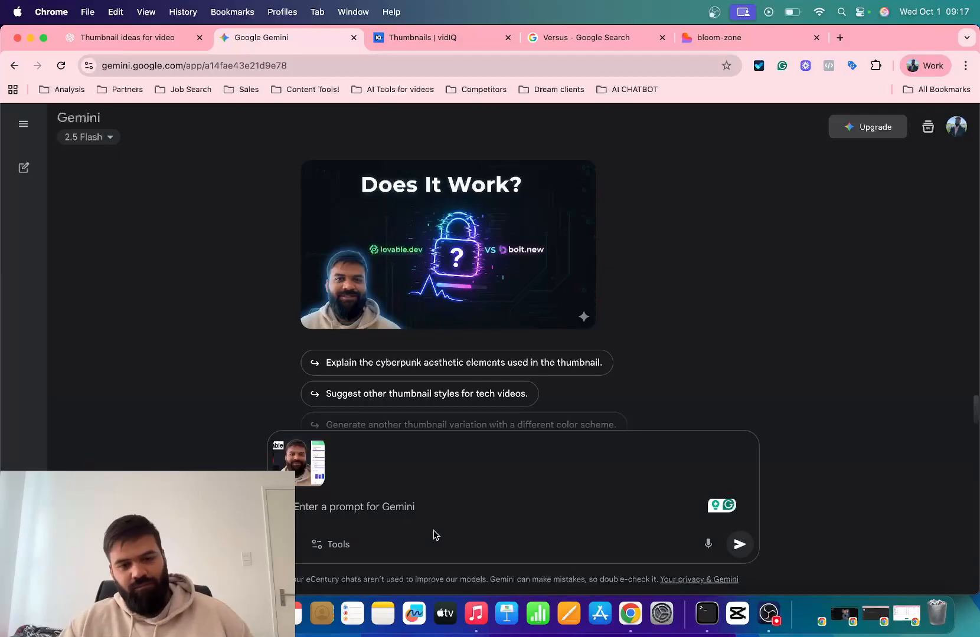
Dictate a request for a YouTube thumbnail incorporating all elements of the given image, and remove the misheard words "tweets like Lee".
{"action": "left_click", "coordinate": [708, 543]}
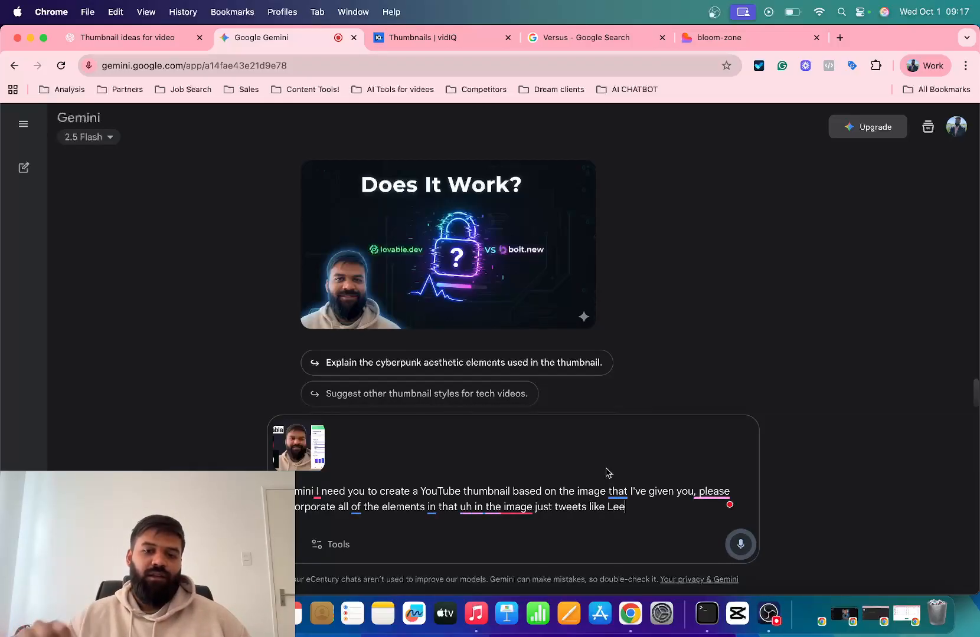
{"action": "left_click_drag", "start_coordinate": [626, 507], "coordinate": [554, 511]}
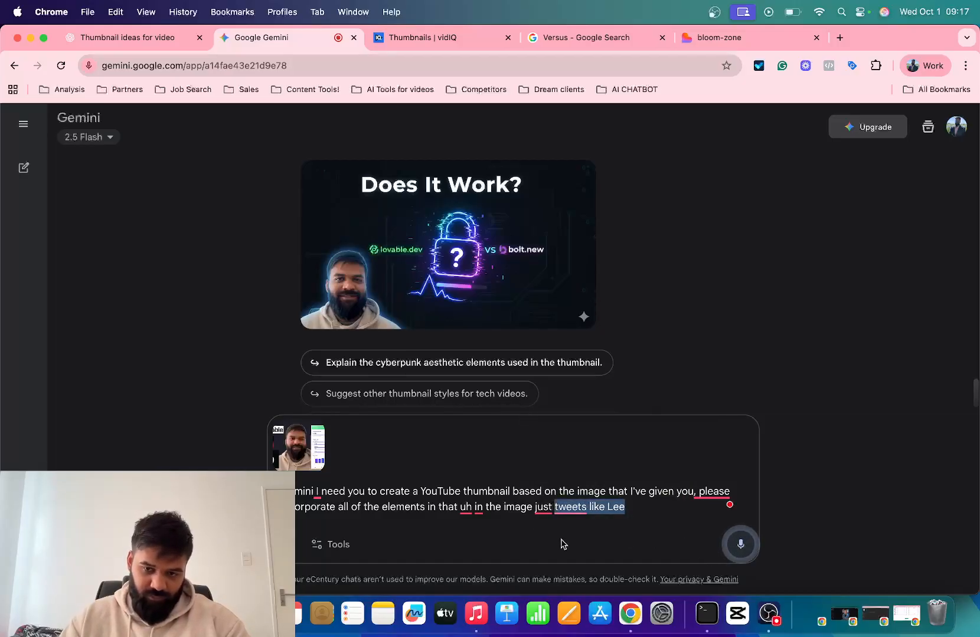
{"action": "key", "text": "BackSpace"}
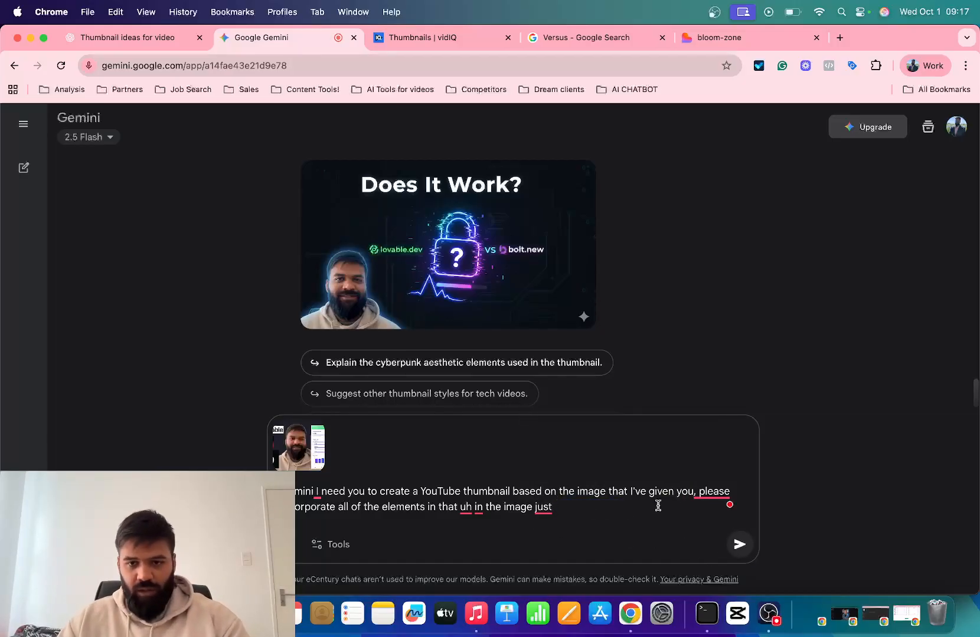
{"action": "left_click_drag", "start_coordinate": [555, 508], "coordinate": [565, 501]}
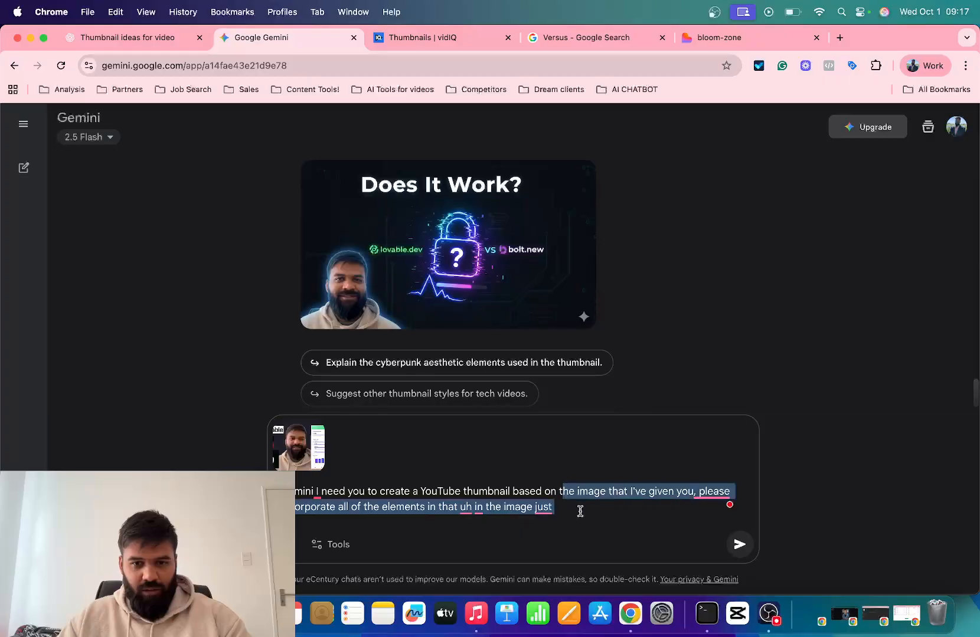
{"action": "left_click", "coordinate": [580, 511]}
Finish the prompt by asking to tweak the image slightly and make it suit Youtube, and send it.
{"action": "type", "text": "tweak it slig"}
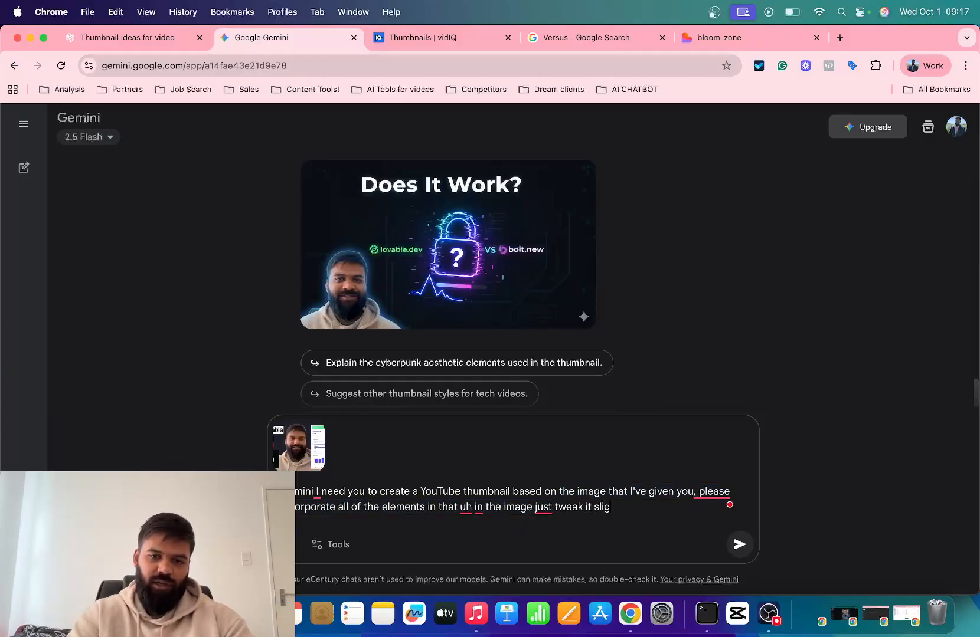
{"action": "type", "text": "htly and make it "}
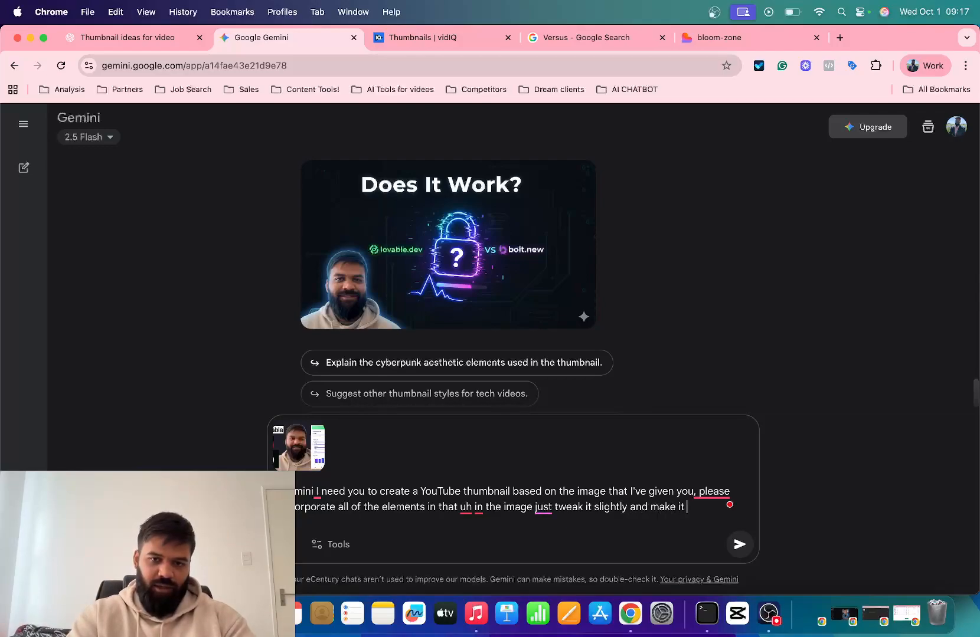
{"action": "type", "text": "Youtube"}
{"action": "key", "text": "shift+Return"}
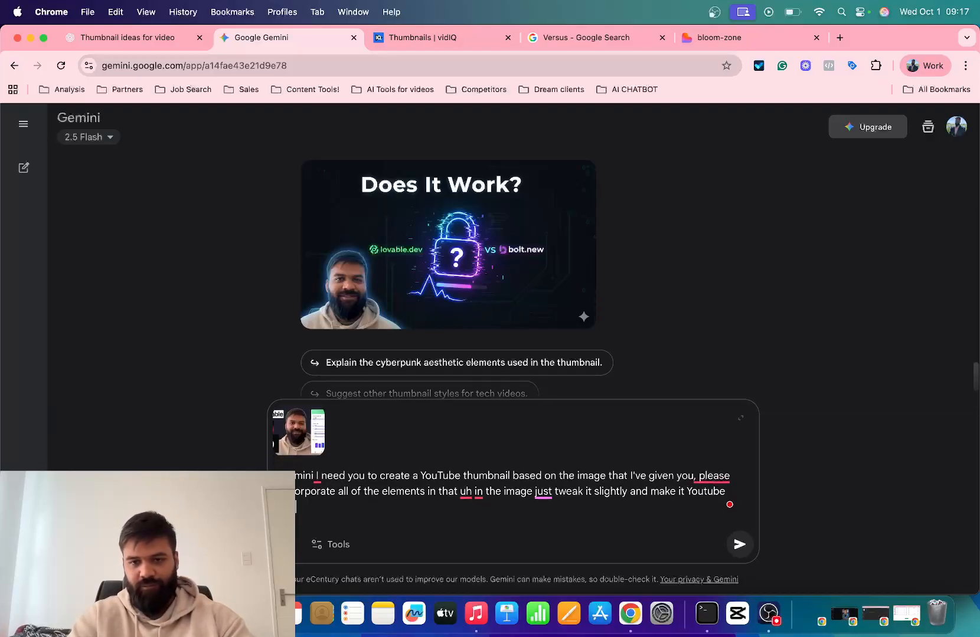
{"action": "key", "text": "Return"}
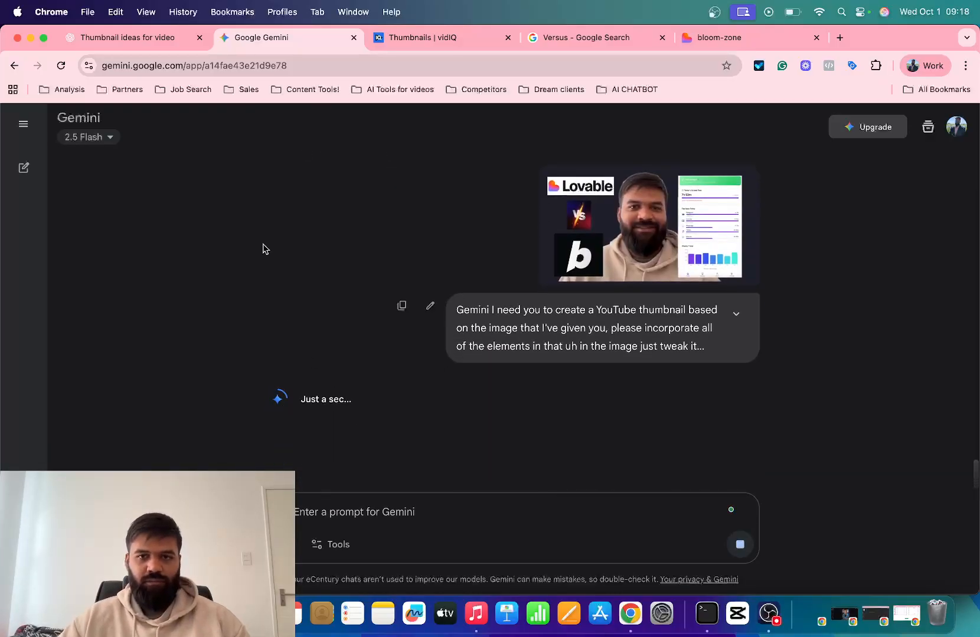
Switch back to vidIQ and compare the newly generated VibeCoding Screen Time App thumbnails with the earlier set.
{"action": "left_click", "coordinate": [438, 35]}
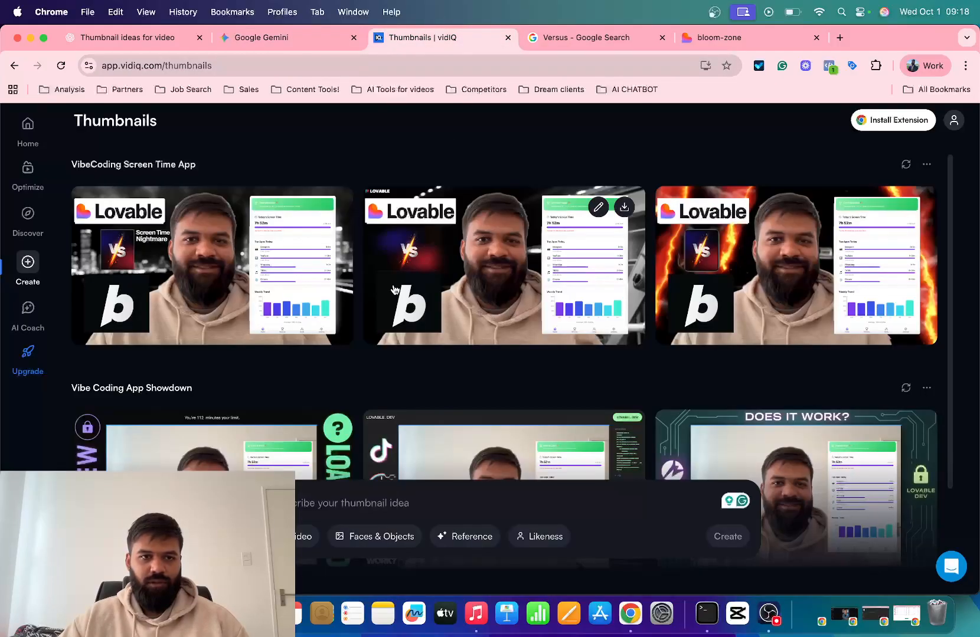
{"action": "scroll", "coordinate": [285, 255], "scroll_direction": "down", "scroll_amount": 1}
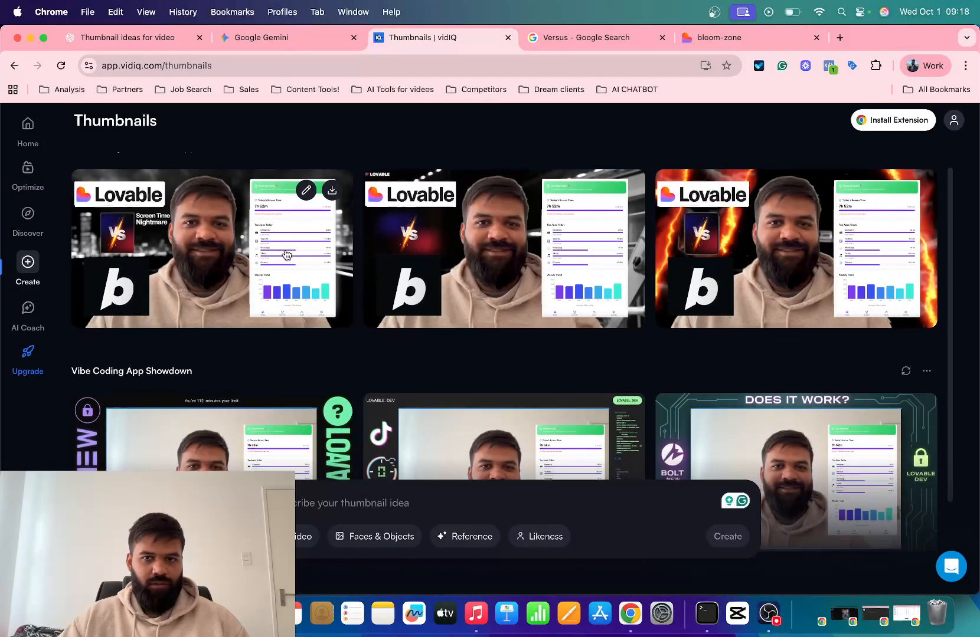
{"action": "scroll", "coordinate": [285, 255], "scroll_direction": "down", "scroll_amount": 5}
{"action": "scroll", "coordinate": [288, 253], "scroll_direction": "up", "scroll_amount": 4}
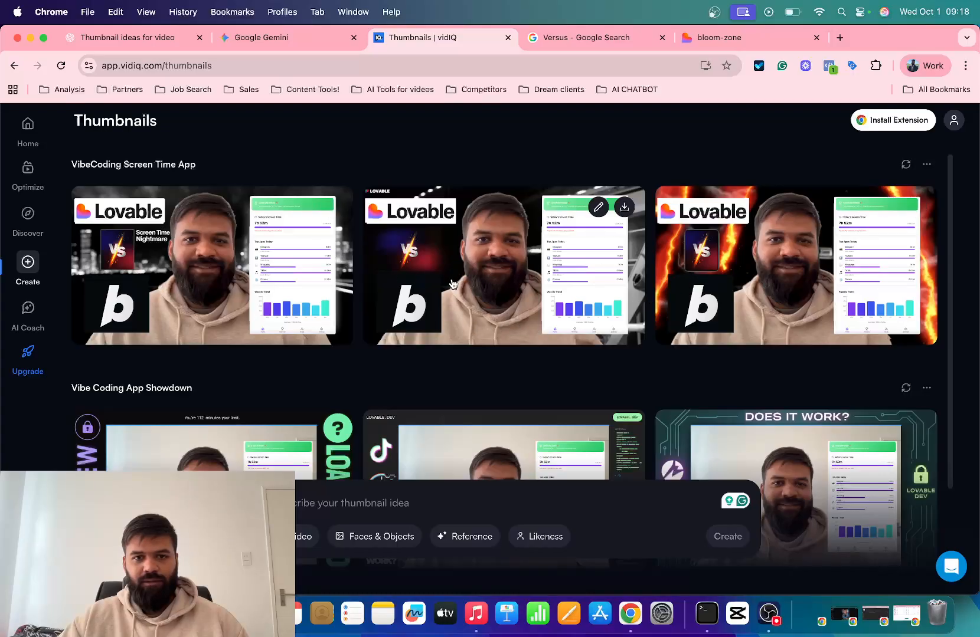
{"action": "scroll", "coordinate": [453, 283], "scroll_direction": "down", "scroll_amount": 3}
{"action": "scroll", "coordinate": [458, 286], "scroll_direction": "up", "scroll_amount": 3}
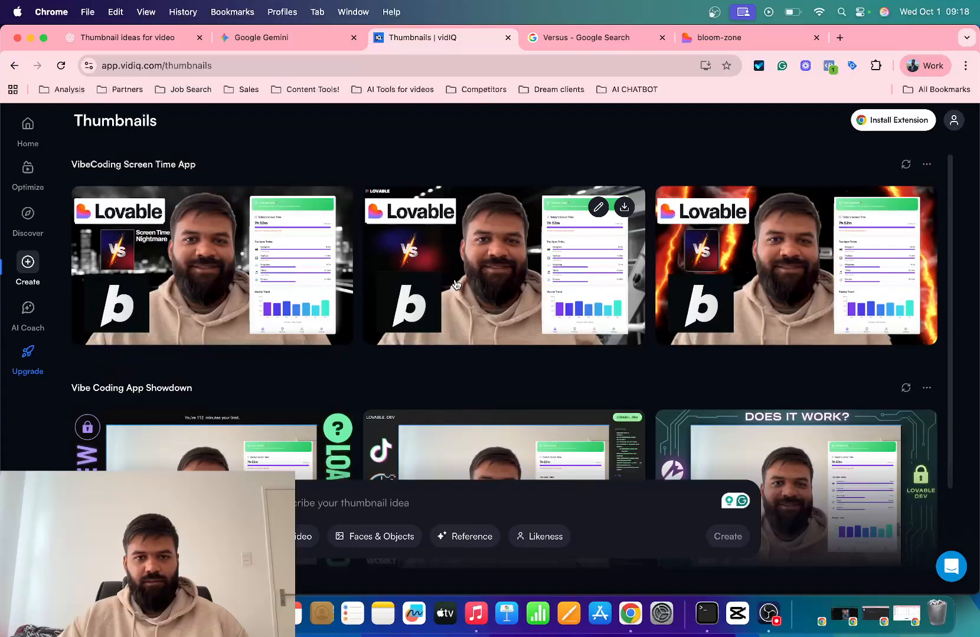
Compare Gemini's "Does It Work?" thumbnail with the VibeCoding Screen Time App thumbnails in vidIQ.
{"action": "left_click", "coordinate": [286, 37]}
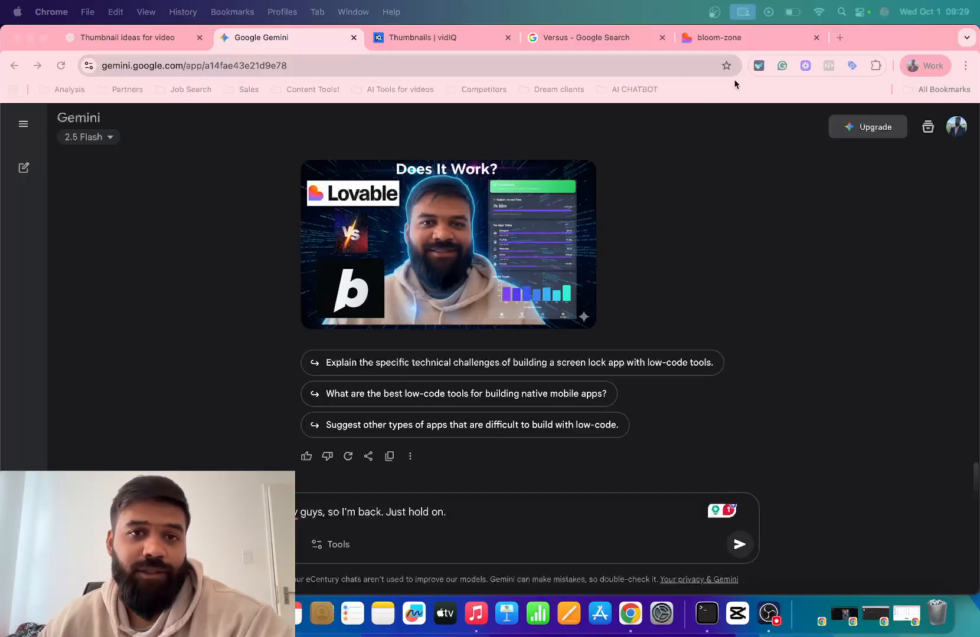
{"action": "left_click", "coordinate": [437, 38]}
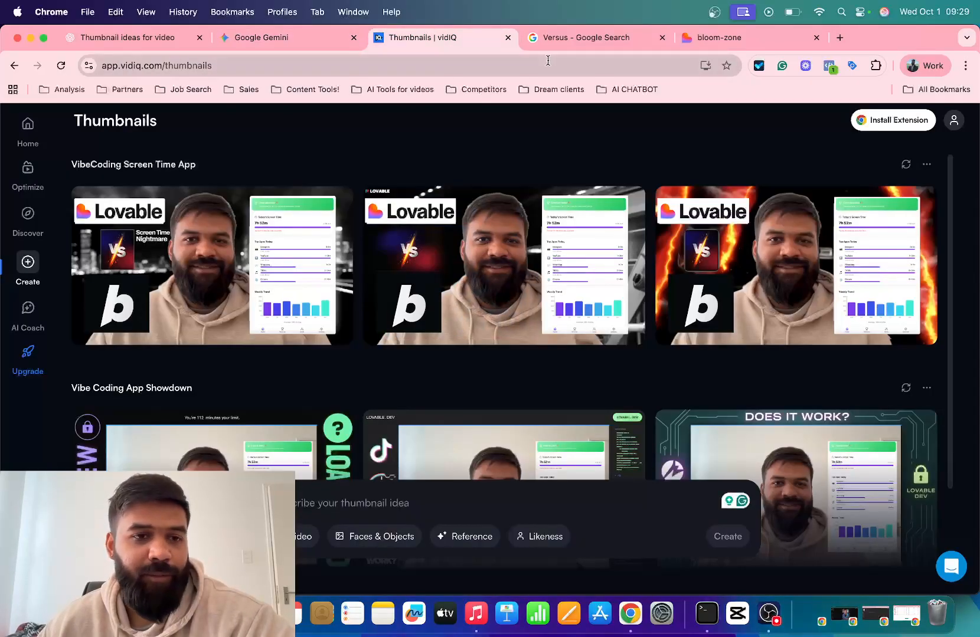
{"action": "left_click", "coordinate": [254, 39]}
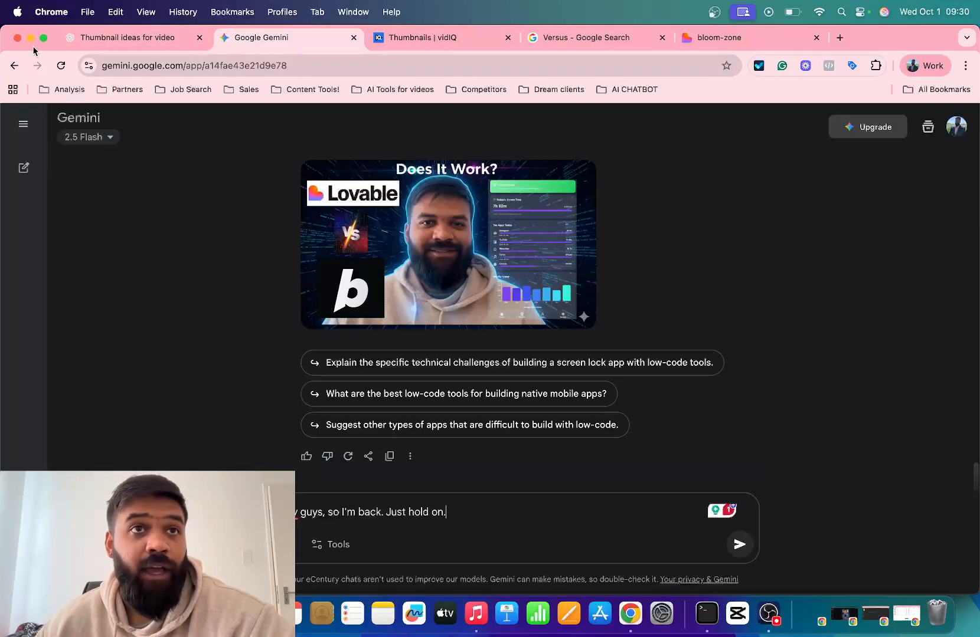
{"action": "left_click", "coordinate": [459, 40]}
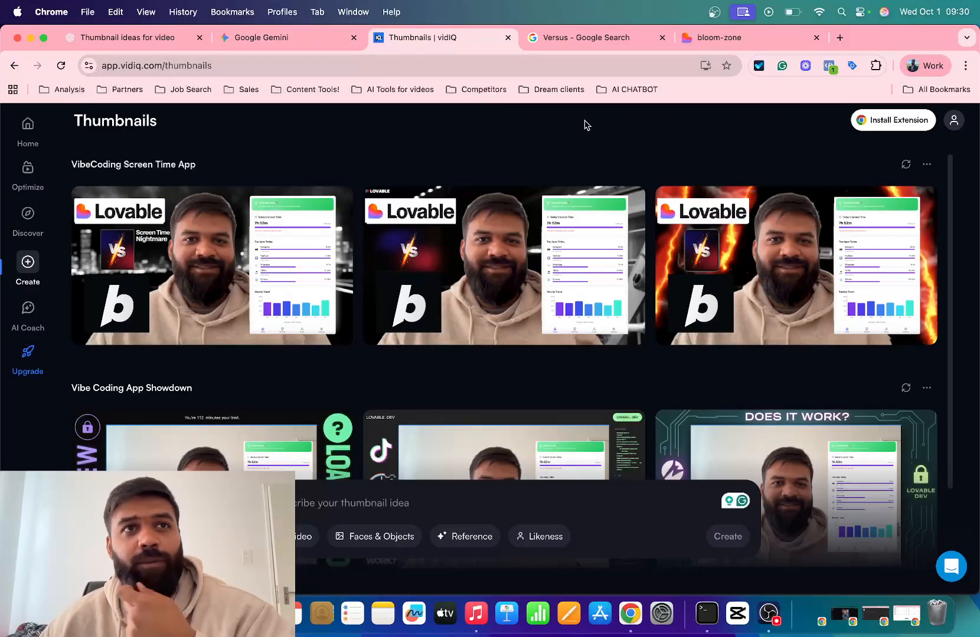
{"action": "left_click", "coordinate": [289, 39]}
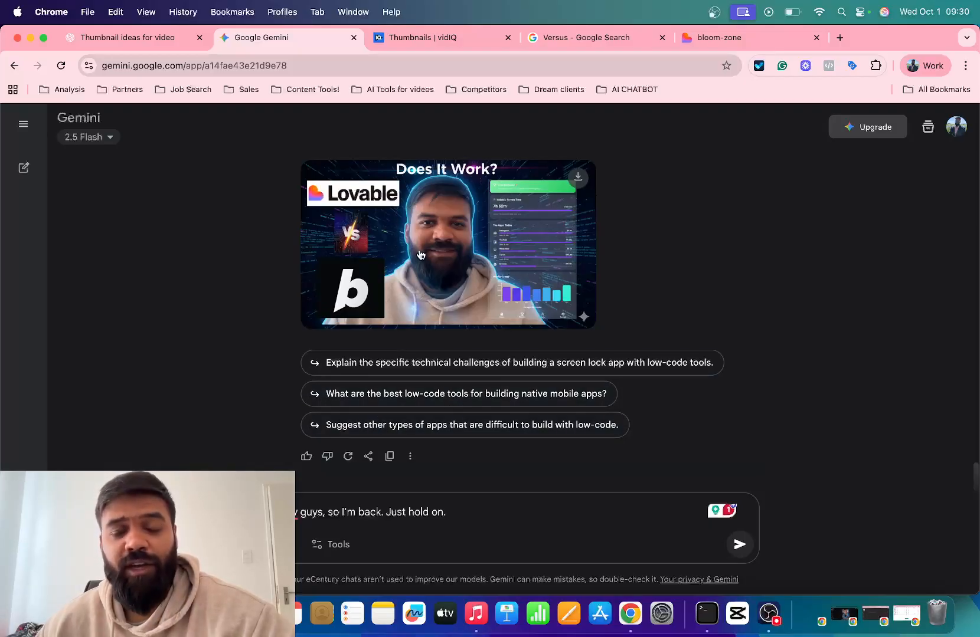
{"action": "scroll", "coordinate": [426, 278], "scroll_direction": "up", "scroll_amount": 5}
{"action": "scroll", "coordinate": [427, 283], "scroll_direction": "down", "scroll_amount": 5}
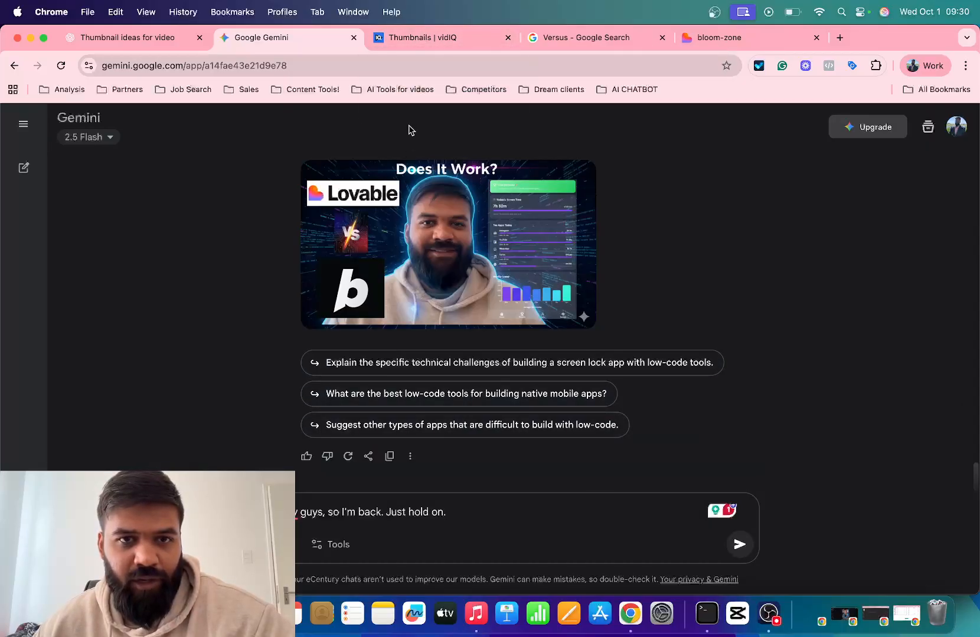
Clear the stray prompt text and dictate a request for Gemini to rework the title to "I tried building a screen locking or let's say screen time app And this is what happened!".
{"action": "key", "text": "super+a"}
{"action": "key", "text": "BackSpace"}
{"action": "left_click", "coordinate": [740, 545]}
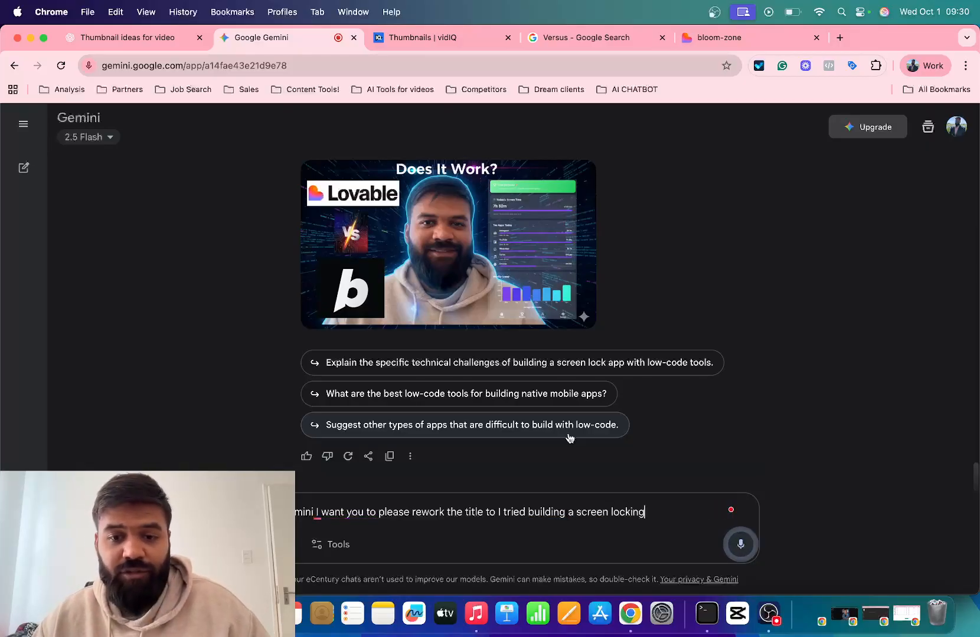
Remove "screen locking or let's say" from the prompt so it names only a screen time app, and send it.
{"action": "left_click_drag", "start_coordinate": [711, 513], "coordinate": [608, 512]}
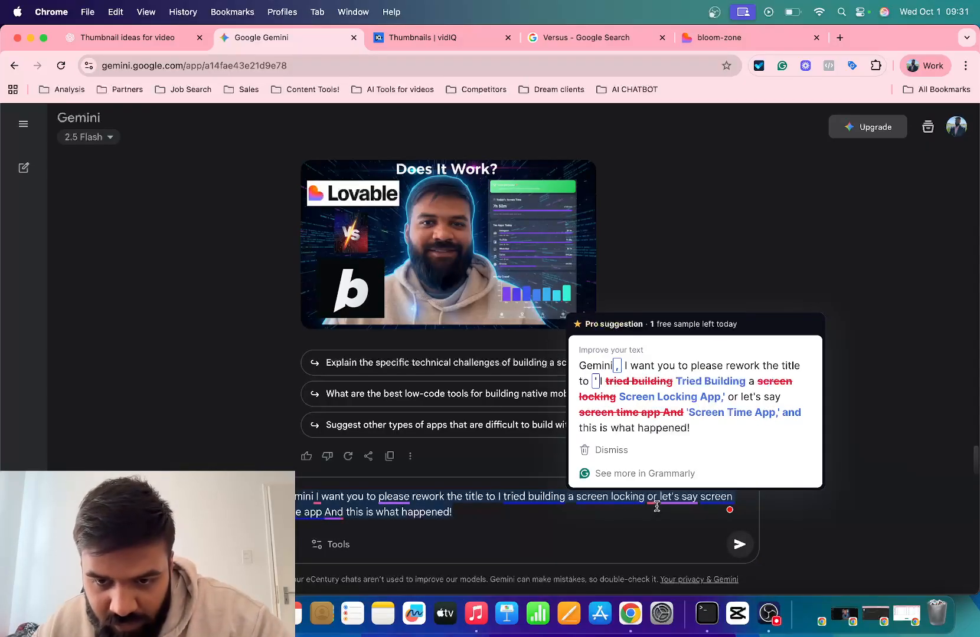
{"action": "mouse_move", "coordinate": [659, 499]}
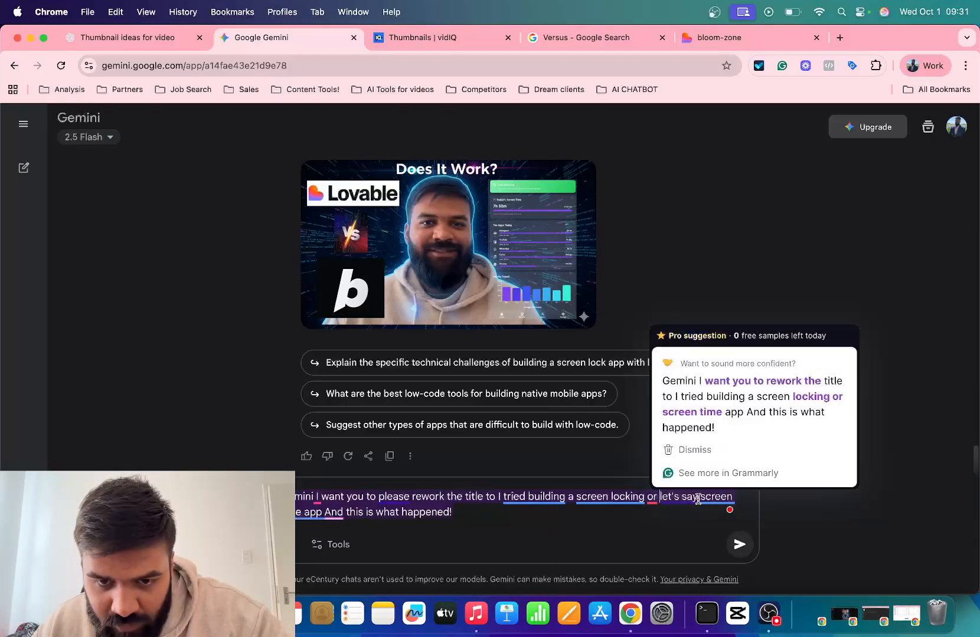
{"action": "left_click_drag", "start_coordinate": [697, 499], "coordinate": [577, 498]}
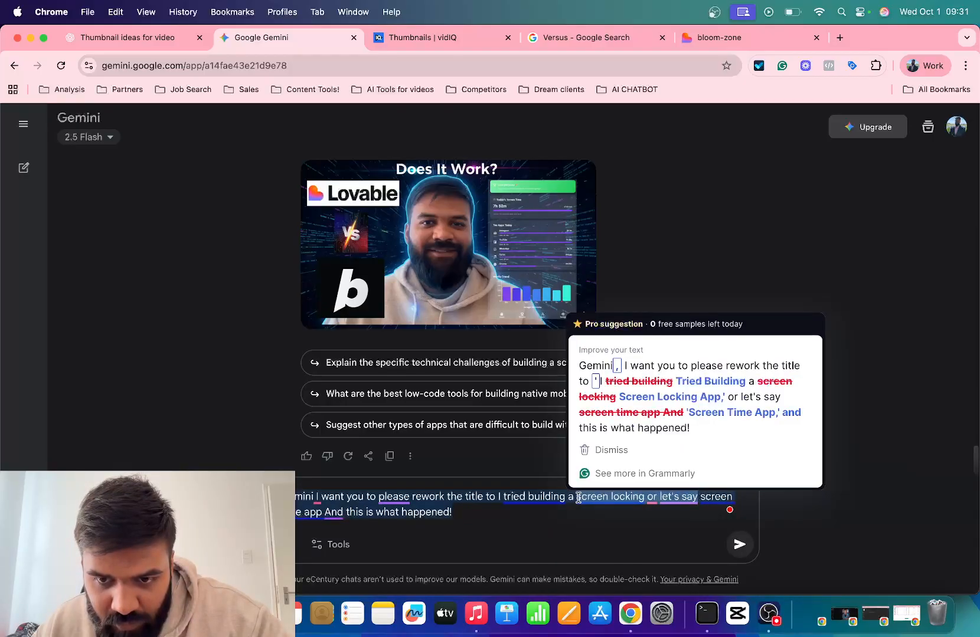
{"action": "key", "text": "BackSpace"}
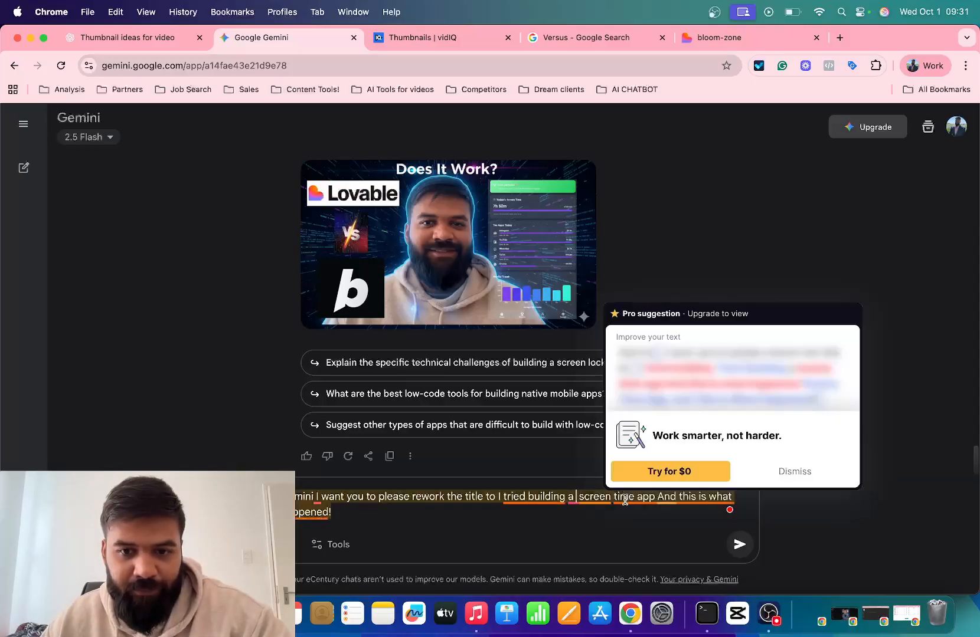
{"action": "key", "text": "BackSpace"}
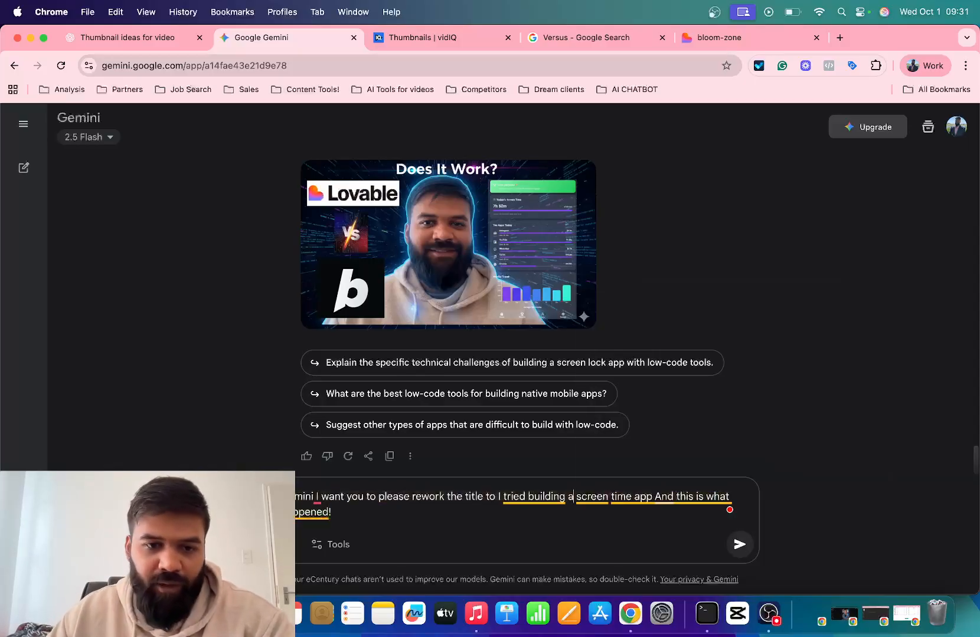
{"action": "left_click", "coordinate": [740, 549]}
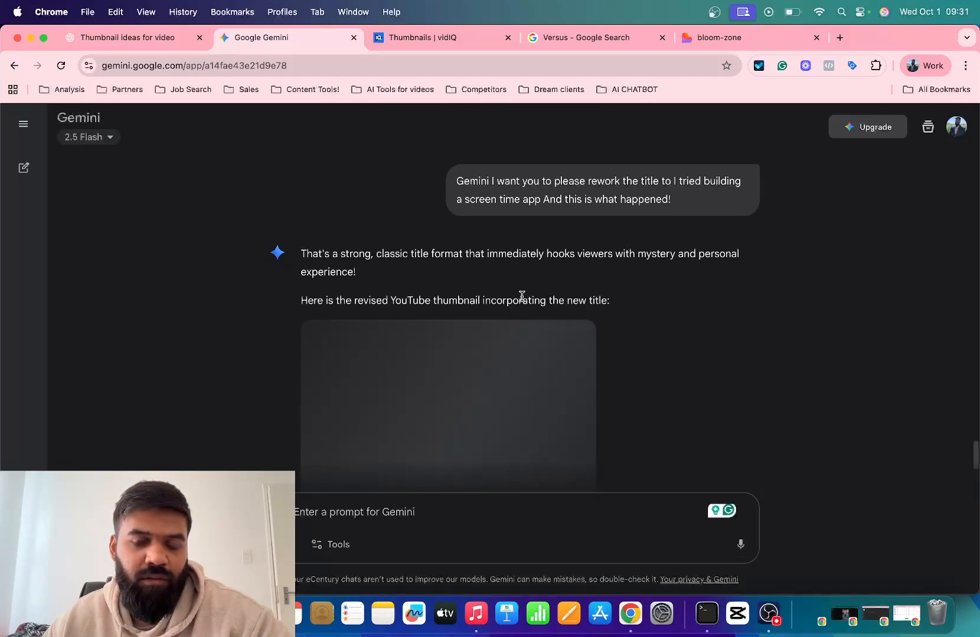
Find the earlier "Does It Work?" thumbnail with the Lovable and Bolt logos in the Gemini chat and download it.
{"action": "scroll", "coordinate": [519, 298], "scroll_direction": "down", "scroll_amount": 5}
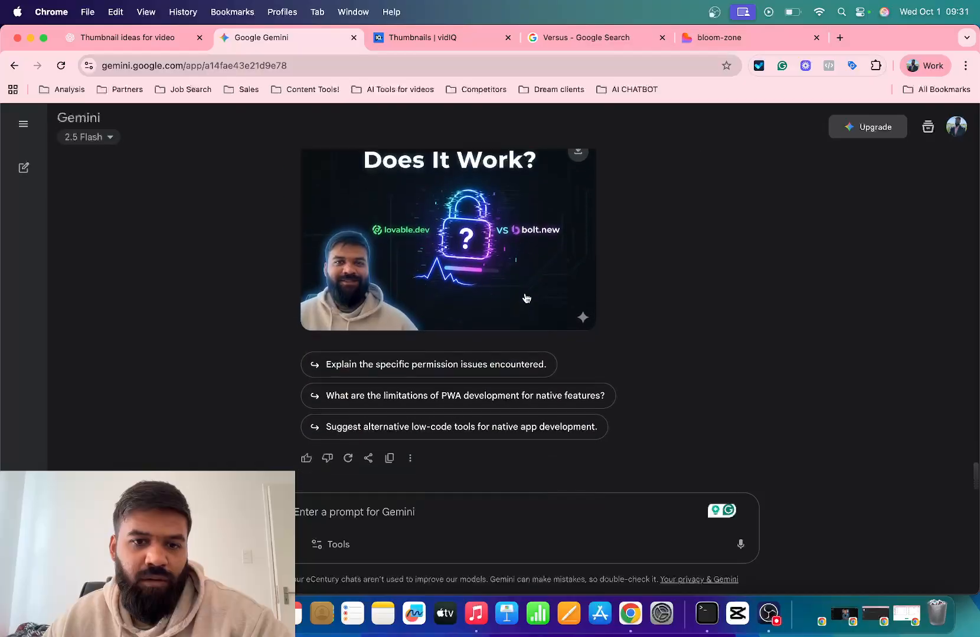
{"action": "scroll", "coordinate": [715, 212], "scroll_direction": "up", "scroll_amount": 10}
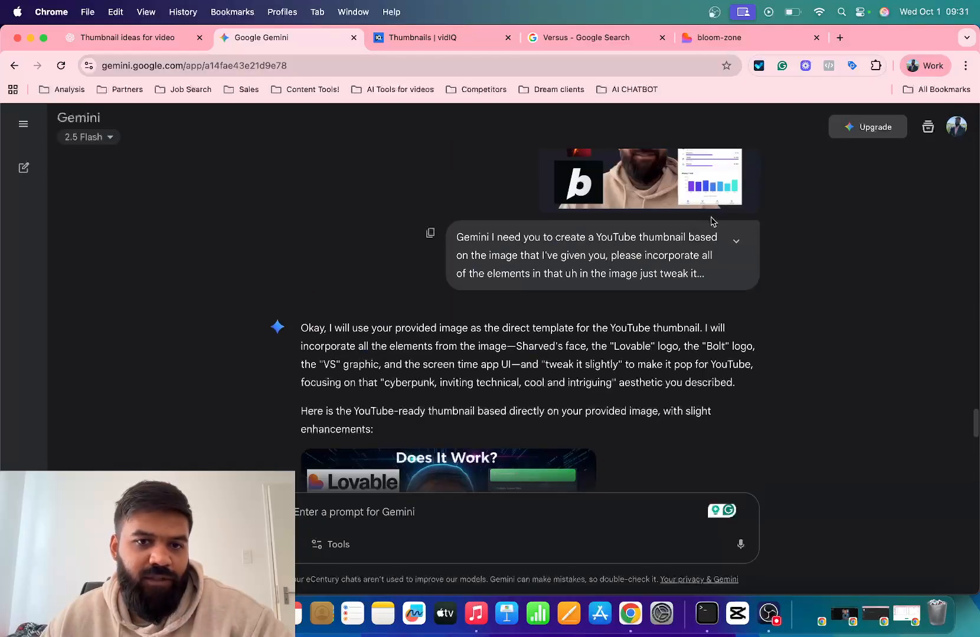
{"action": "scroll", "coordinate": [712, 219], "scroll_direction": "down", "scroll_amount": 5}
{"action": "left_click", "coordinate": [578, 206]}
{"action": "mouse_move", "coordinate": [118, 336]}
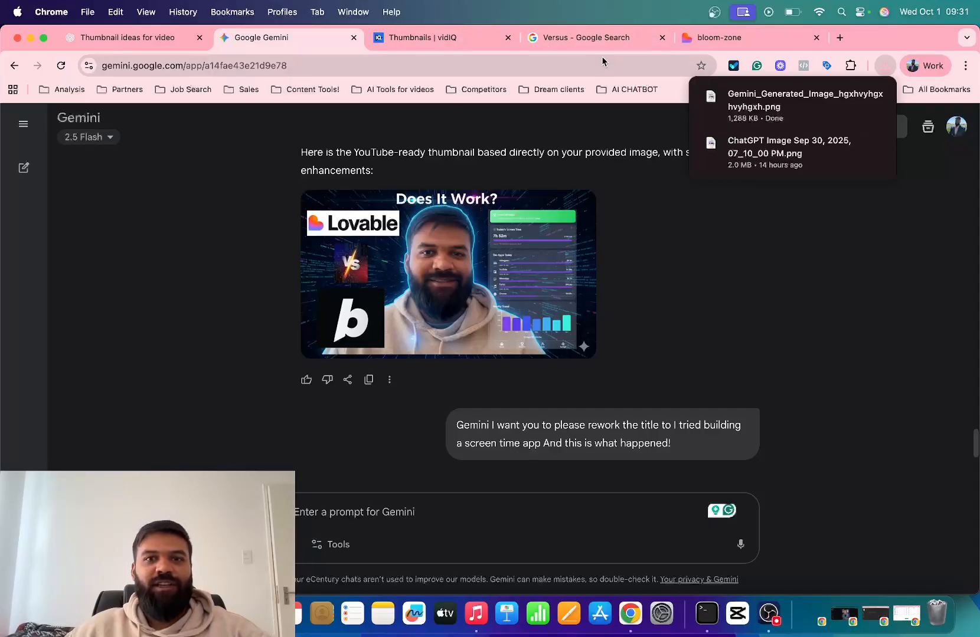
Open YouTube in a new browser tab.
{"action": "left_click", "coordinate": [576, 37]}
{"action": "left_click", "coordinate": [339, 59]}
{"action": "left_click", "coordinate": [729, 38]}
{"action": "left_click", "coordinate": [841, 39]}
{"action": "type", "text": "yout"}
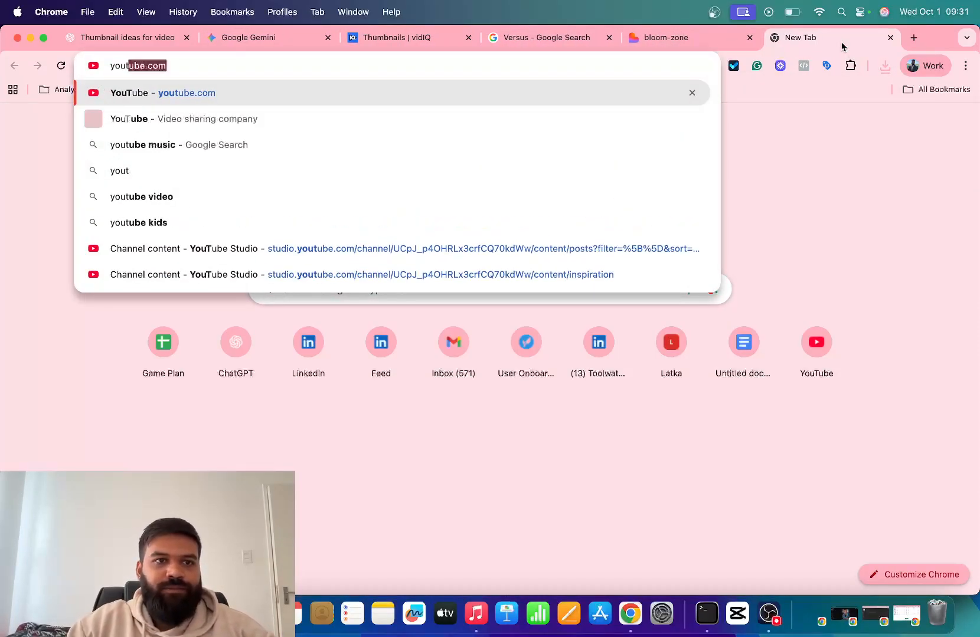
{"action": "key", "text": "Return"}
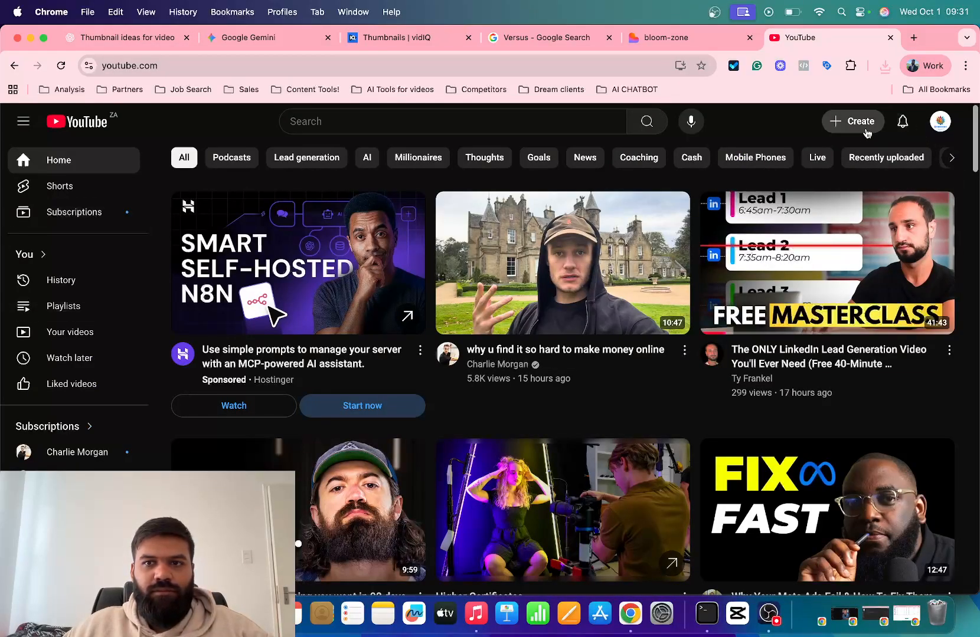
{"action": "left_click", "coordinate": [851, 125]}
{"action": "left_click", "coordinate": [894, 149]}
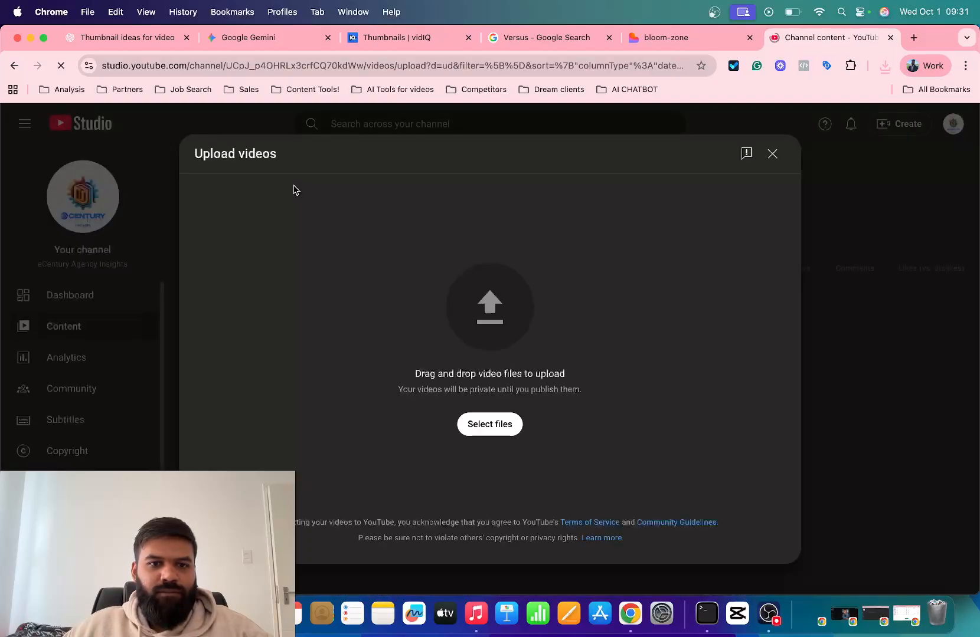
{"action": "left_click", "coordinate": [771, 154]}
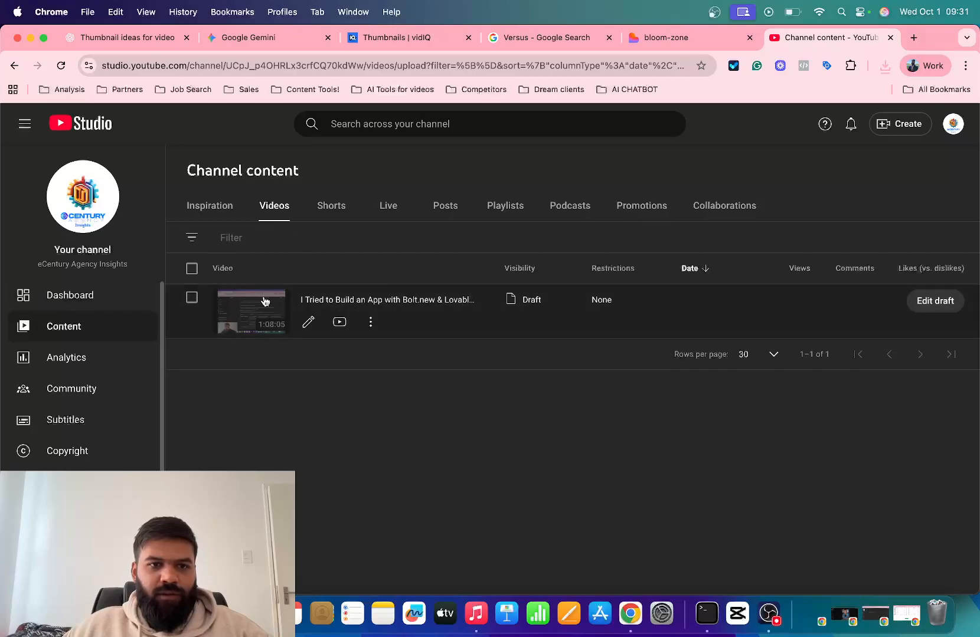
{"action": "left_click", "coordinate": [280, 310]}
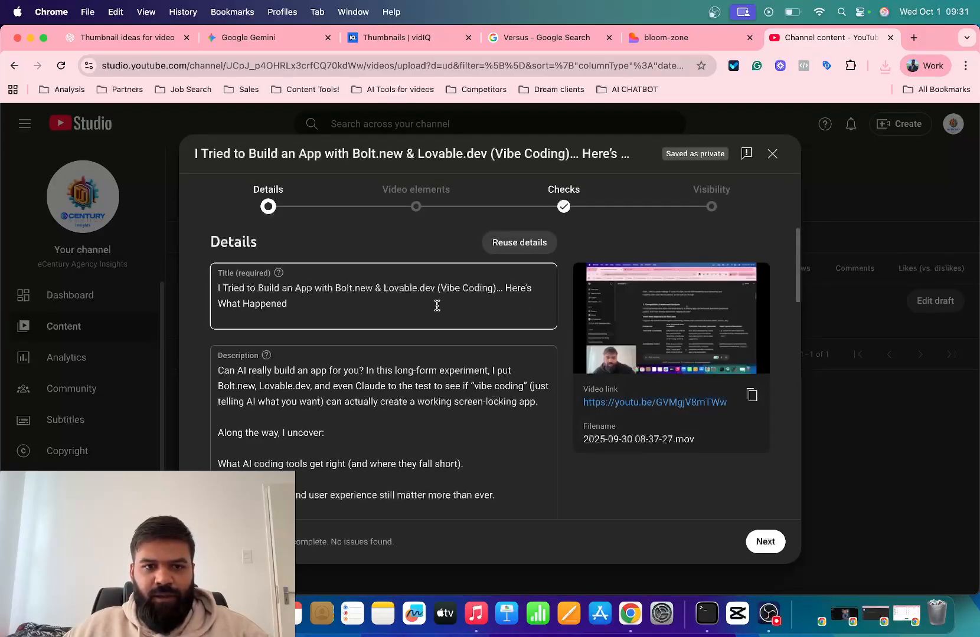
Upload Gemini_Generated_Image_hgxhvyhgxhvyhgxh.png from Downloads as the draft video's thumbnail.
{"action": "scroll", "coordinate": [416, 295], "scroll_direction": "down", "scroll_amount": 1}
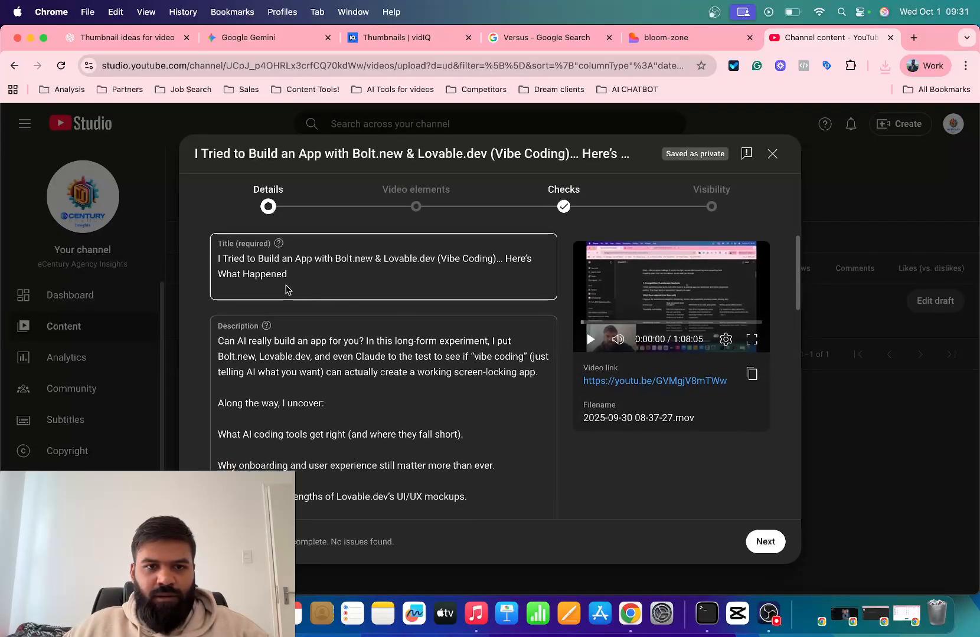
{"action": "scroll", "coordinate": [382, 322], "scroll_direction": "down", "scroll_amount": 1}
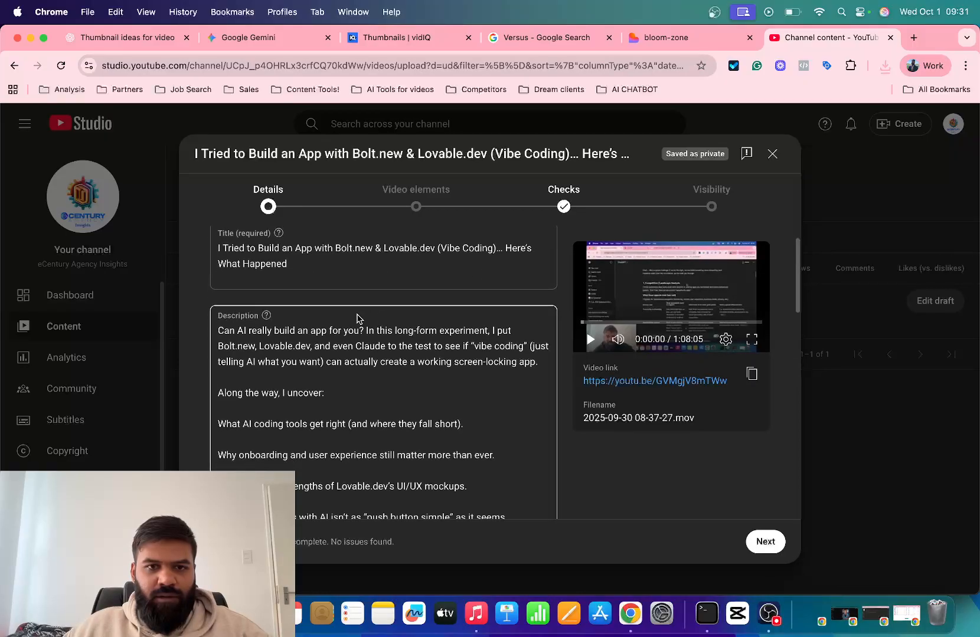
{"action": "scroll", "coordinate": [330, 328], "scroll_direction": "down", "scroll_amount": 10}
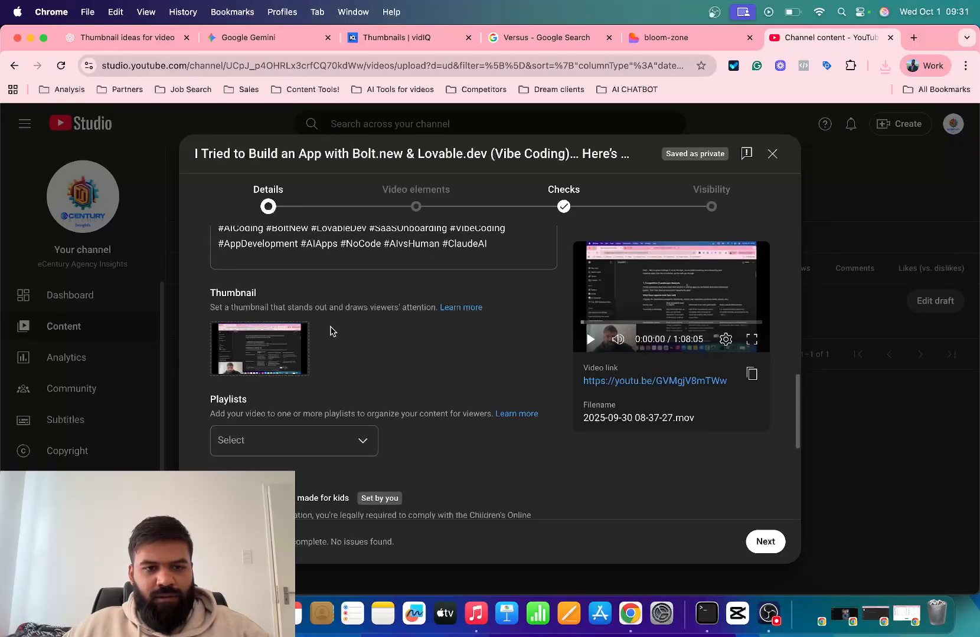
{"action": "scroll", "coordinate": [329, 328], "scroll_direction": "up", "scroll_amount": 1}
{"action": "scroll", "coordinate": [328, 331], "scroll_direction": "down", "scroll_amount": 3}
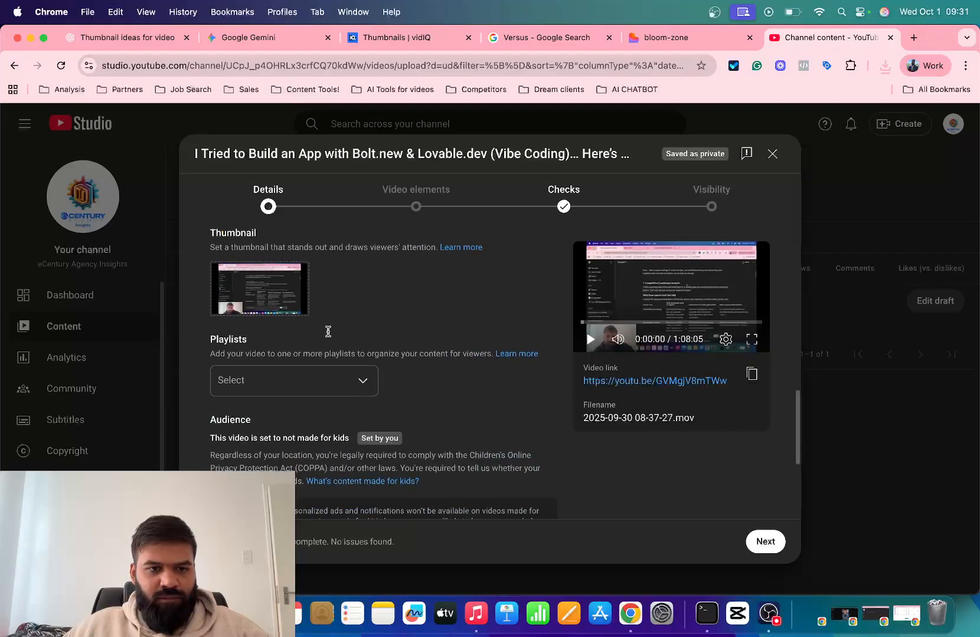
{"action": "scroll", "coordinate": [282, 276], "scroll_direction": "up", "scroll_amount": 1}
{"action": "scroll", "coordinate": [280, 275], "scroll_direction": "up", "scroll_amount": 1}
{"action": "left_click", "coordinate": [299, 361]}
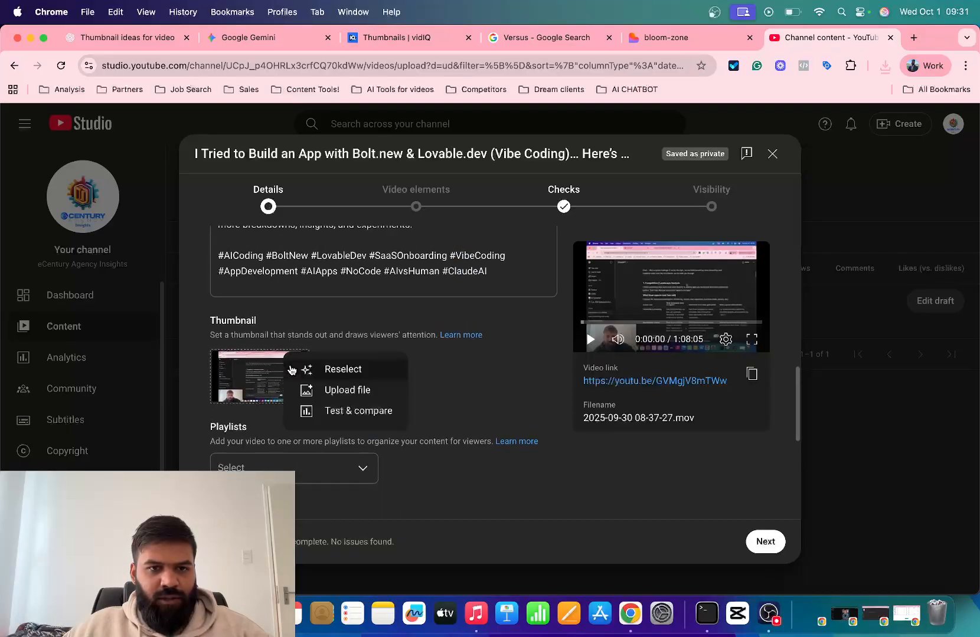
{"action": "left_click", "coordinate": [331, 391]}
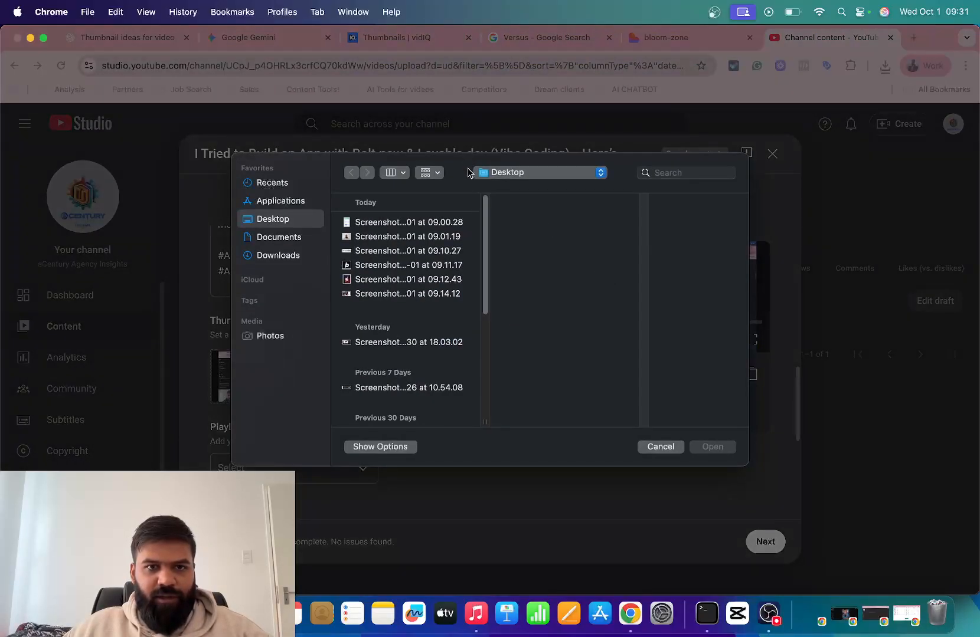
{"action": "left_click", "coordinate": [272, 255]}
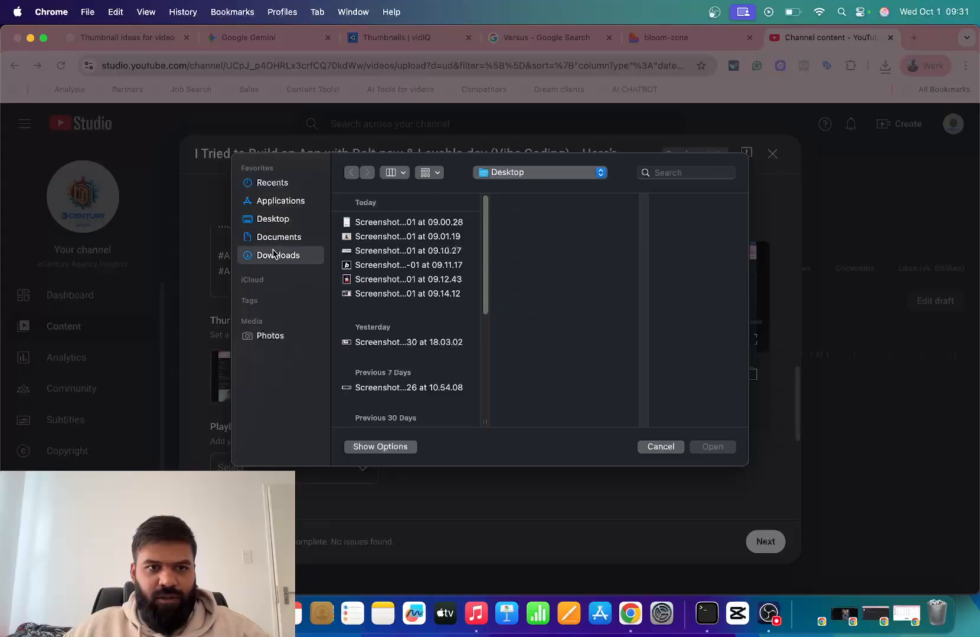
{"action": "left_click", "coordinate": [395, 227]}
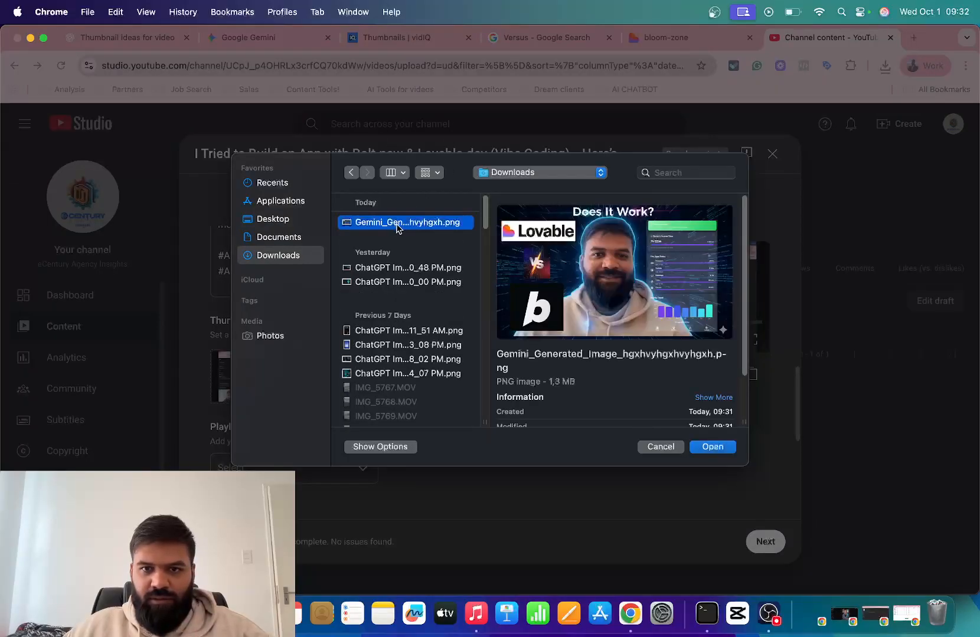
{"action": "double_click", "coordinate": [397, 225]}
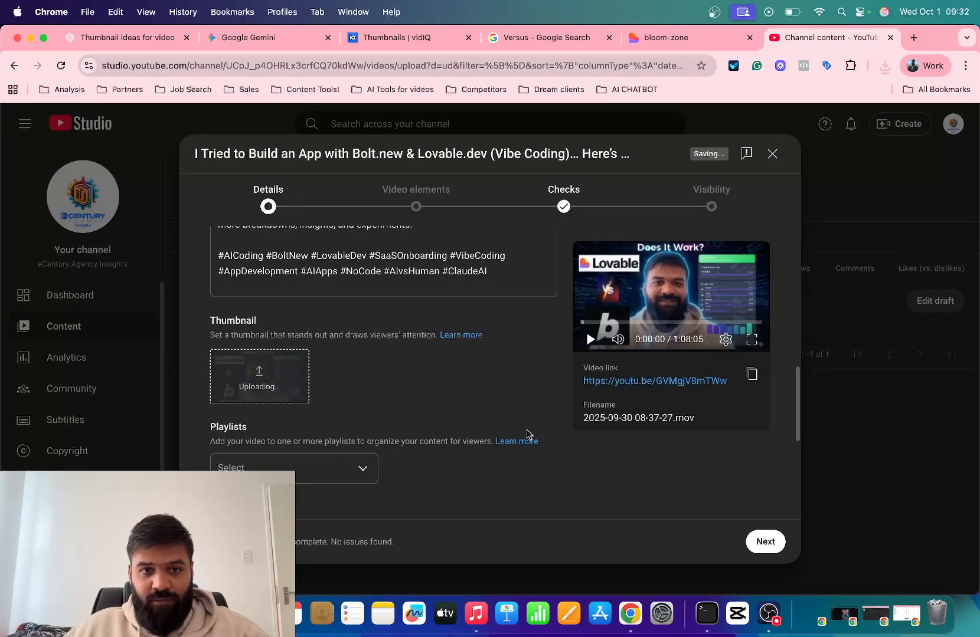
Expand the draft's additional details and review its audience, tags, language, captions and recording settings.
{"action": "scroll", "coordinate": [318, 360], "scroll_direction": "up", "scroll_amount": 10}
{"action": "scroll", "coordinate": [351, 321], "scroll_direction": "down", "scroll_amount": 10}
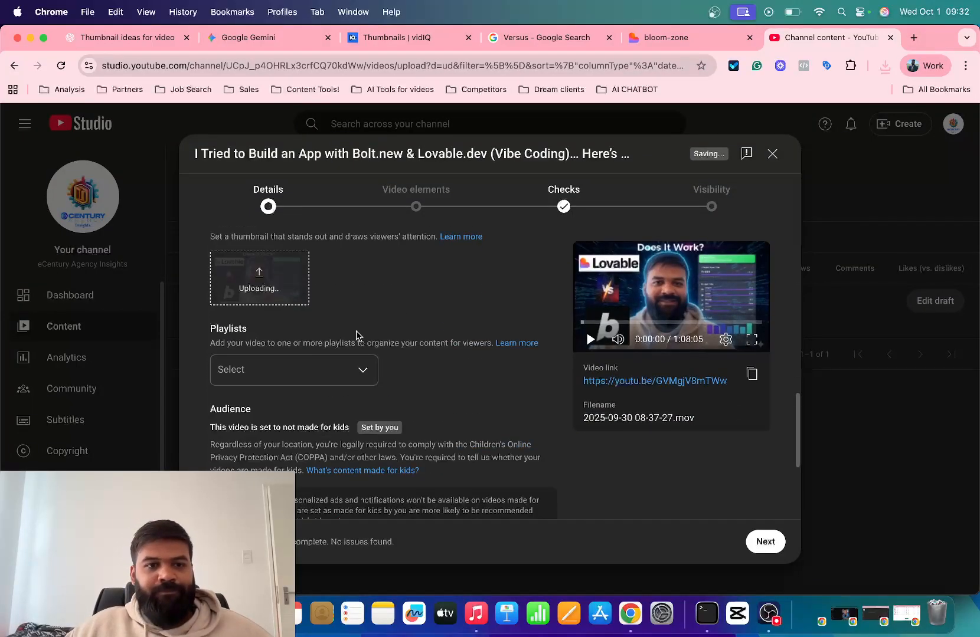
{"action": "left_click", "coordinate": [262, 458]}
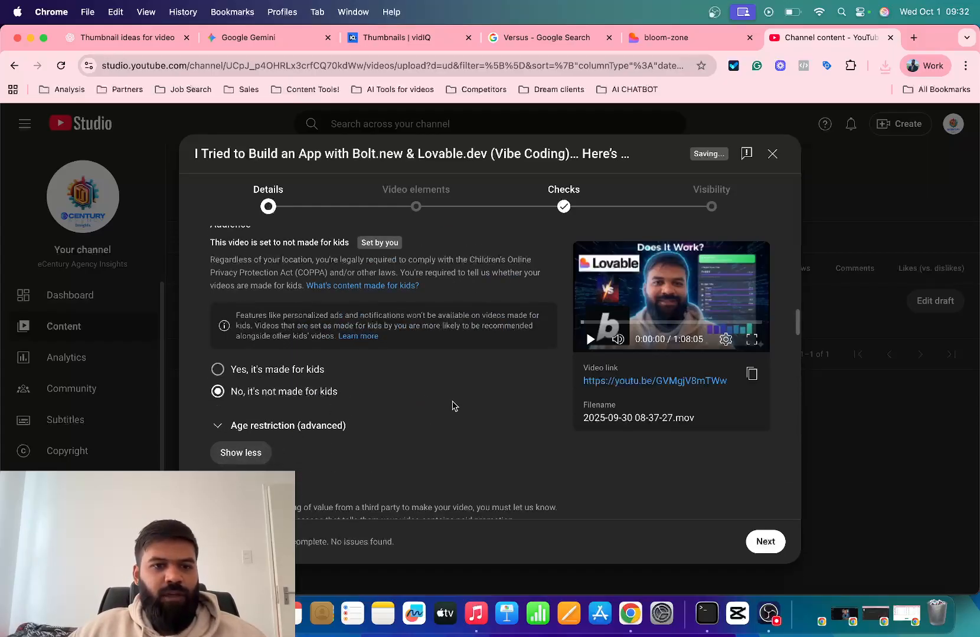
{"action": "scroll", "coordinate": [354, 401], "scroll_direction": "down", "scroll_amount": 15}
{"action": "scroll", "coordinate": [336, 378], "scroll_direction": "up", "scroll_amount": 5}
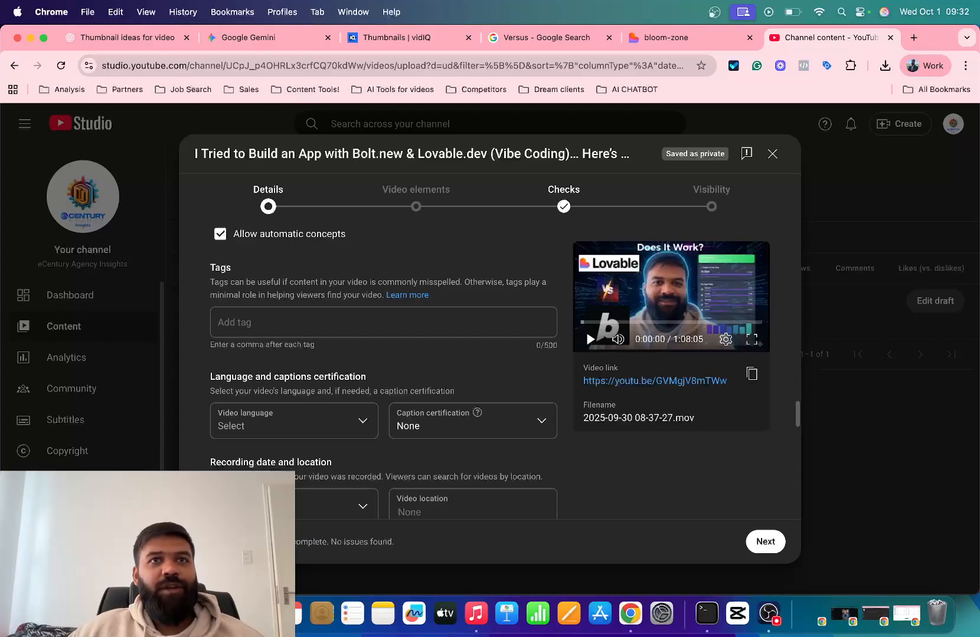
{"action": "scroll", "coordinate": [424, 355], "scroll_direction": "down", "scroll_amount": 10}
{"action": "scroll", "coordinate": [429, 360], "scroll_direction": "up", "scroll_amount": 8}
{"action": "scroll", "coordinate": [430, 357], "scroll_direction": "down", "scroll_amount": 10}
{"action": "scroll", "coordinate": [425, 339], "scroll_direction": "up", "scroll_amount": 10}
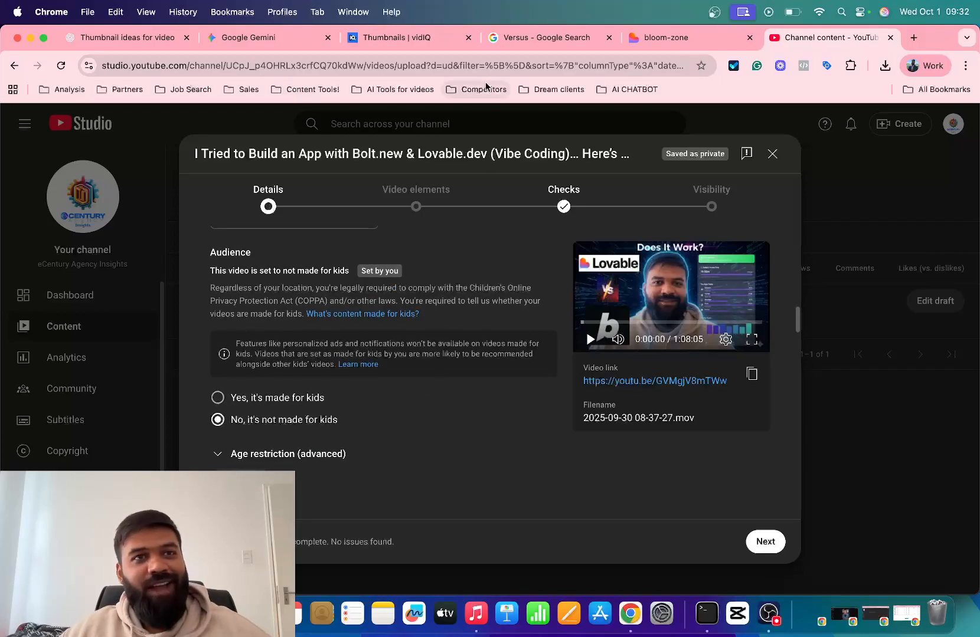